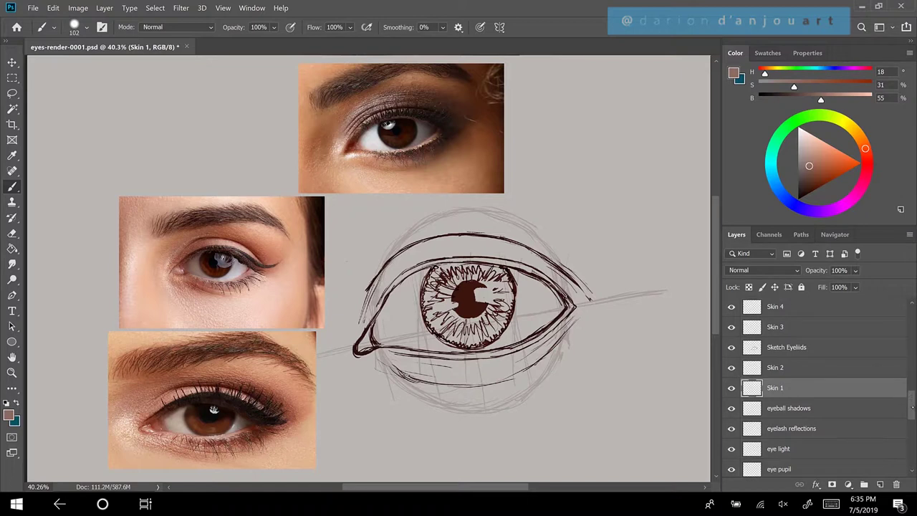
Check the contents of the Sketch Eyeliids and Sketch Iris layers by hiding and reshowing each one
mouse_move(913, 405)
left_mouse_down()
mouse_move(913, 422)
mouse_move(909, 405)
left_mouse_up()
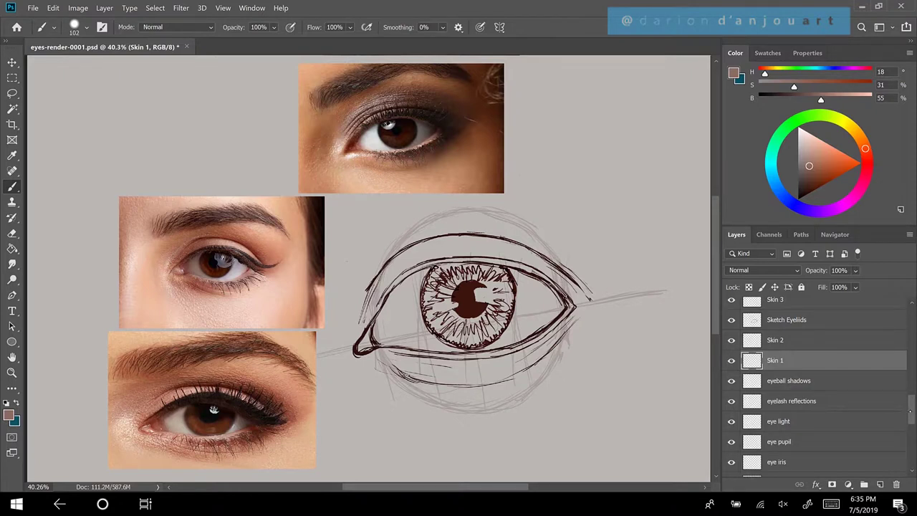
left_click_drag(910, 409, 906, 394)
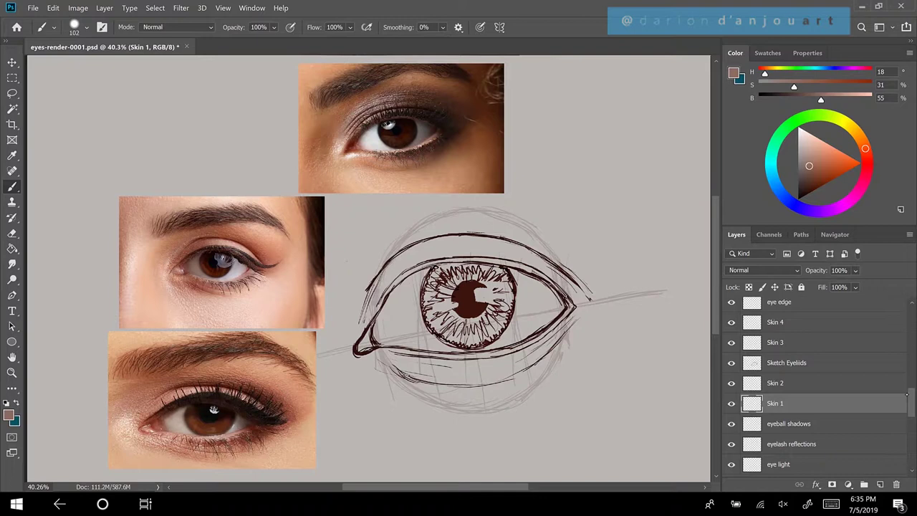
left_click(732, 363)
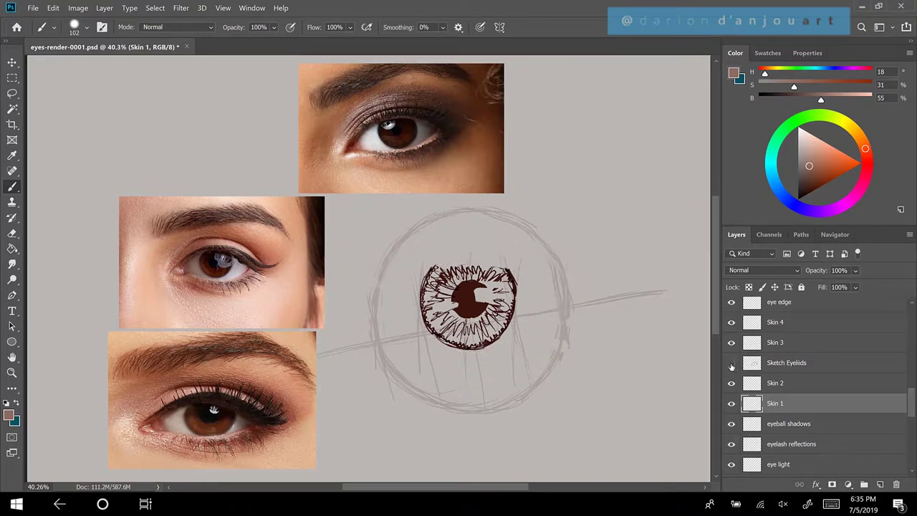
left_click(731, 363)
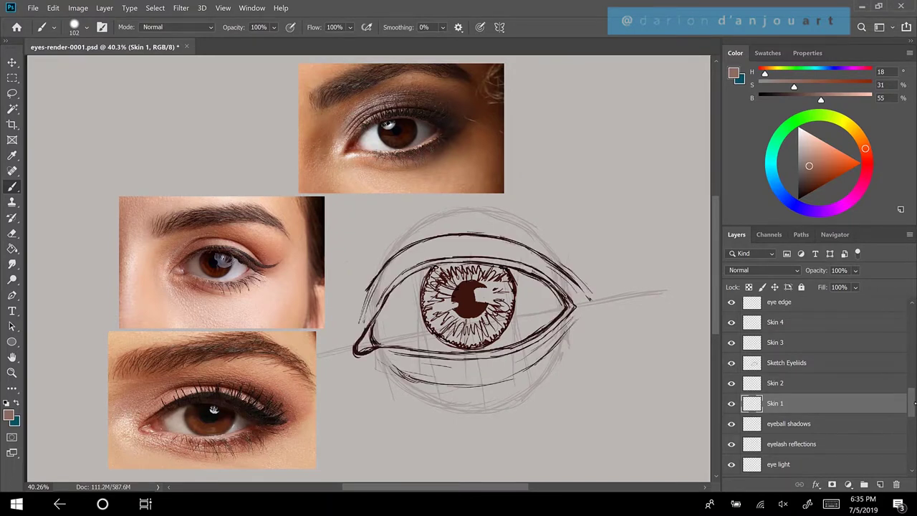
left_click_drag(911, 408, 907, 417)
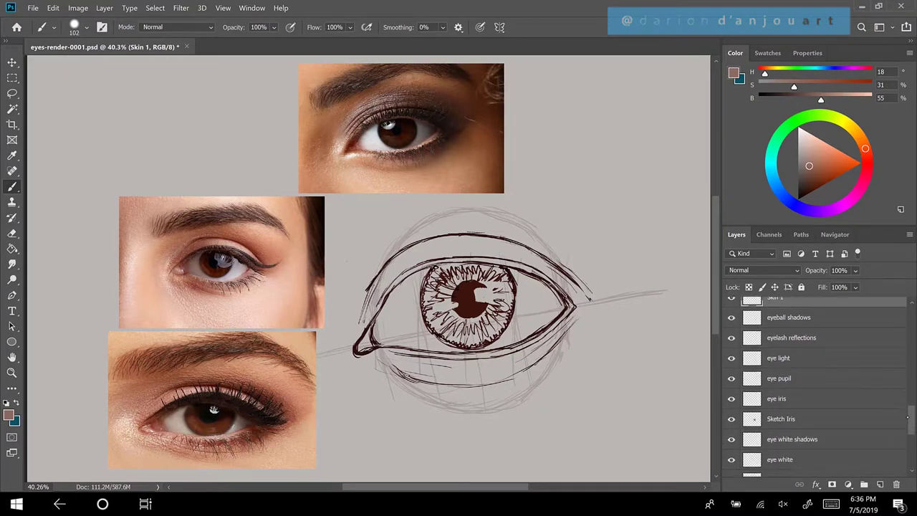
left_click(731, 419)
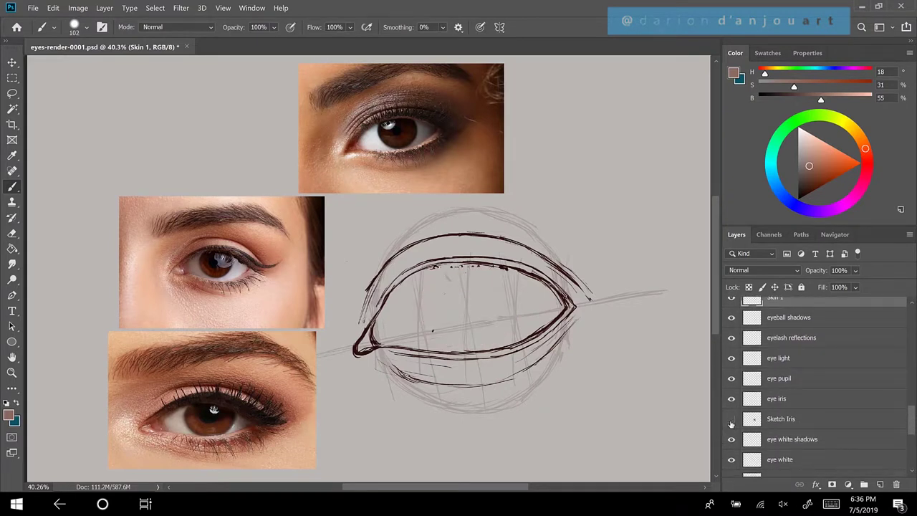
left_click(730, 420)
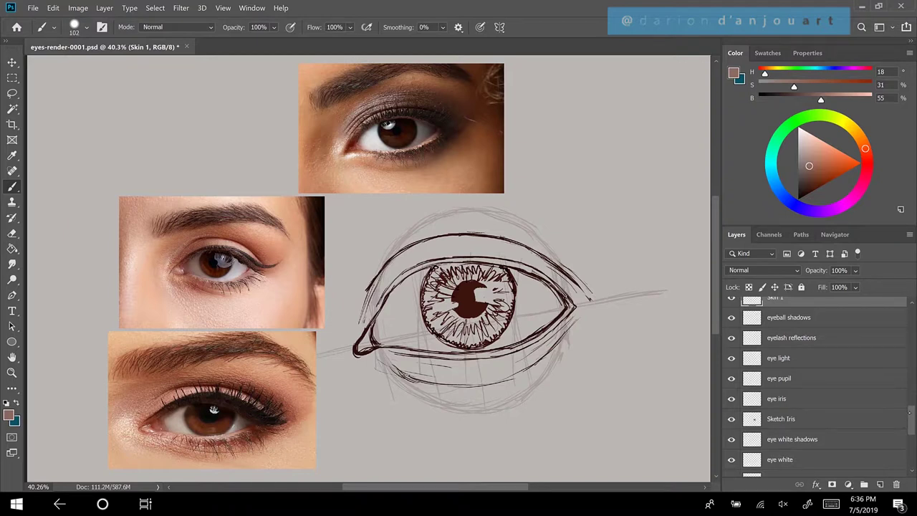
left_click_drag(908, 411, 907, 403)
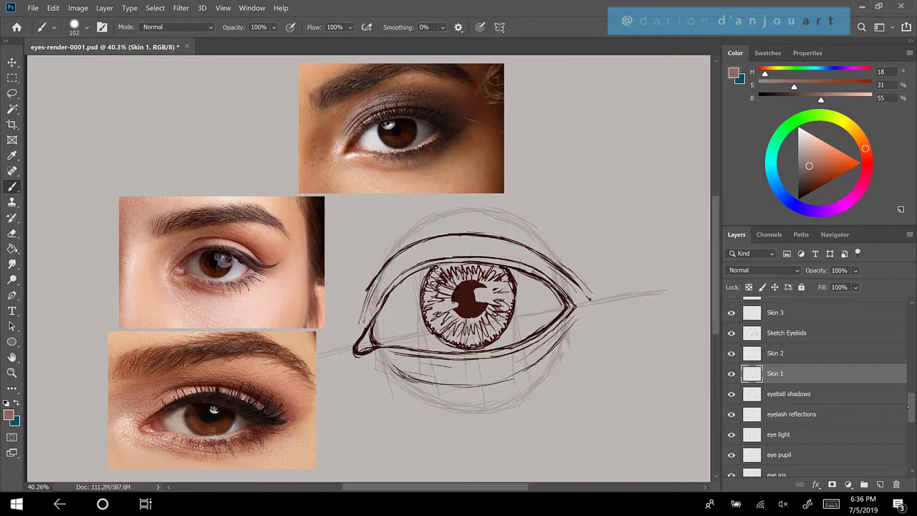
Try the ULTIMATE STEVE AHN! brush preset and switch back to the Hard Round 102 1 brush
left_click(87, 28)
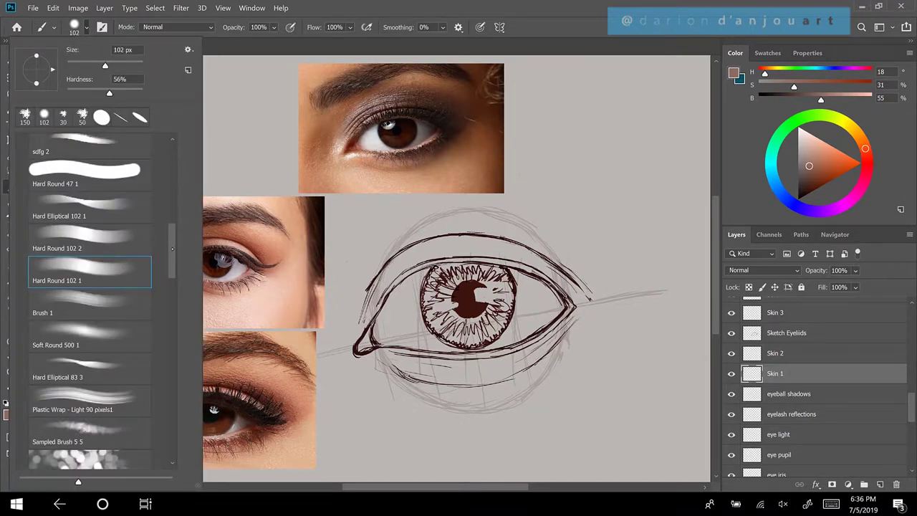
mouse_move(171, 253)
left_mouse_down()
mouse_move(171, 344)
mouse_move(170, 221)
left_mouse_up()
left_click(113, 233)
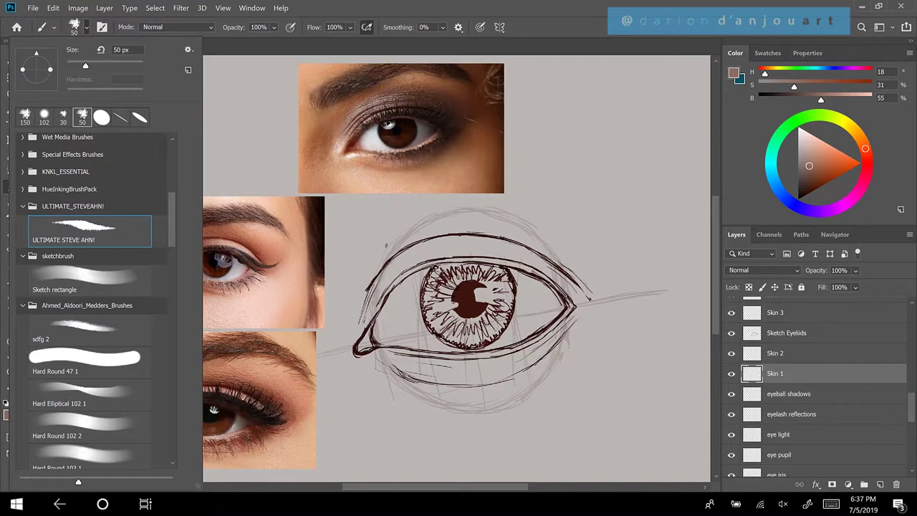
mouse_move(168, 240)
left_mouse_down()
mouse_move(169, 272)
mouse_move(167, 249)
left_mouse_up()
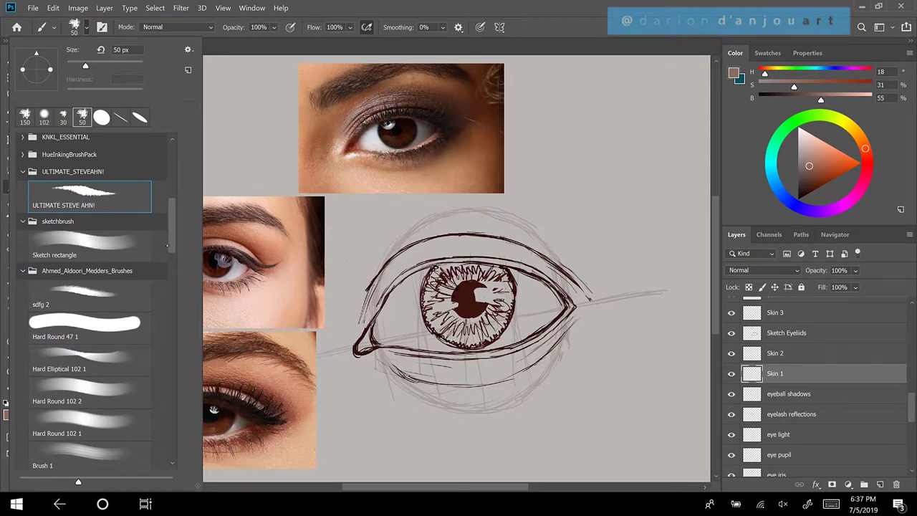
mouse_move(170, 247)
left_mouse_down()
mouse_move(176, 241)
mouse_move(167, 269)
left_mouse_up()
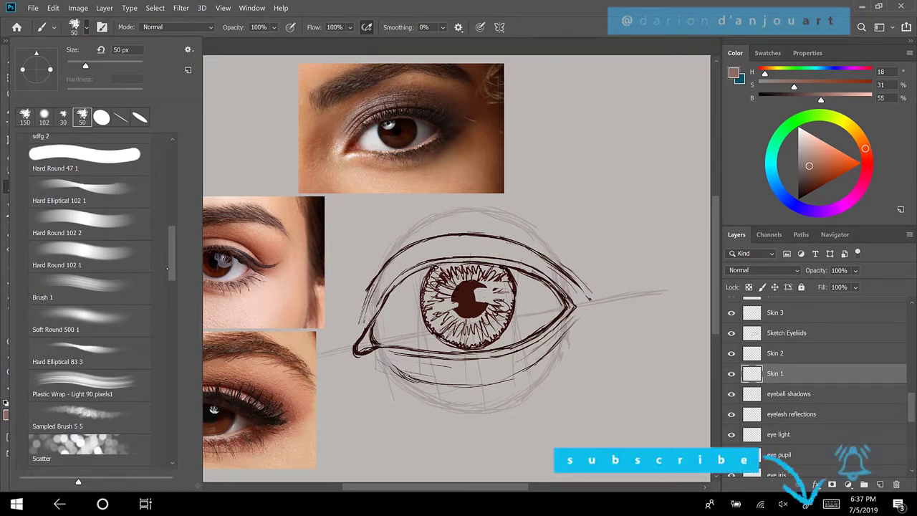
left_click(99, 258)
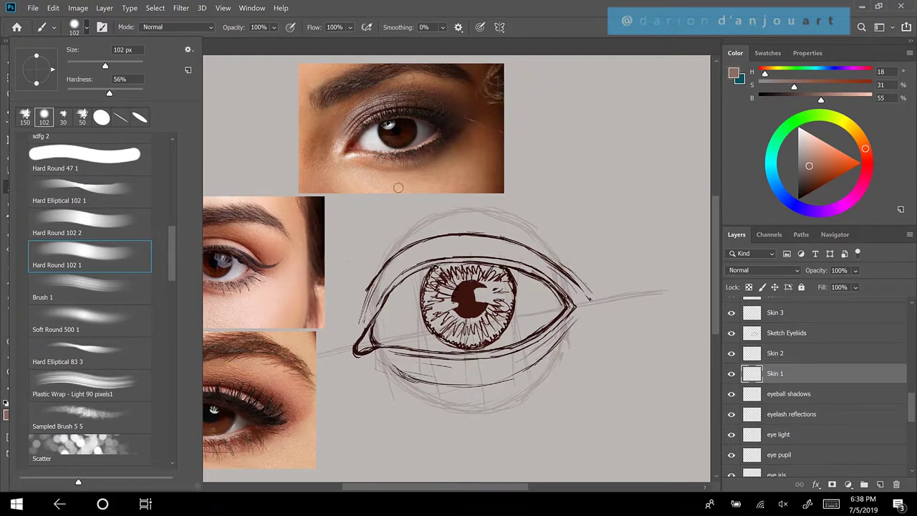
left_click(576, 213)
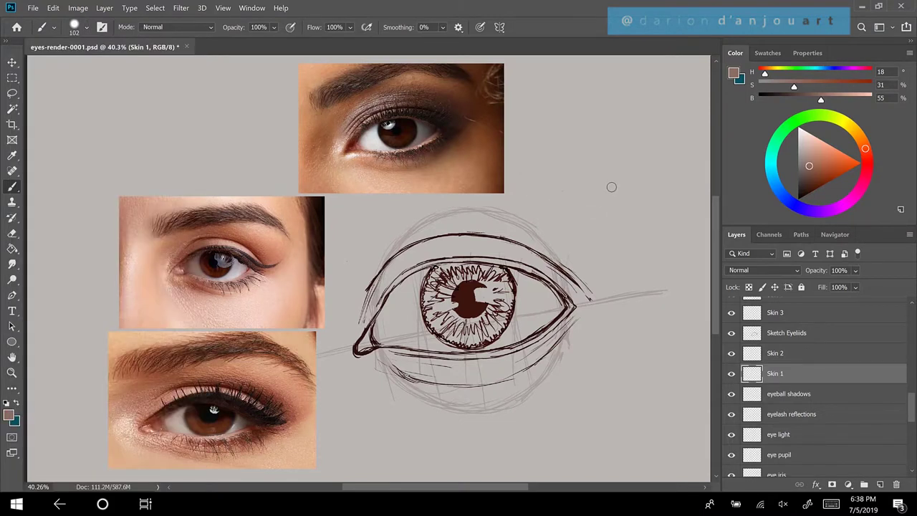
Paint overlapping diagonal brown test strokes on the Skin 1 layer in the empty area above the sketched eye's outer corner
left_click_drag(575, 225, 706, 151)
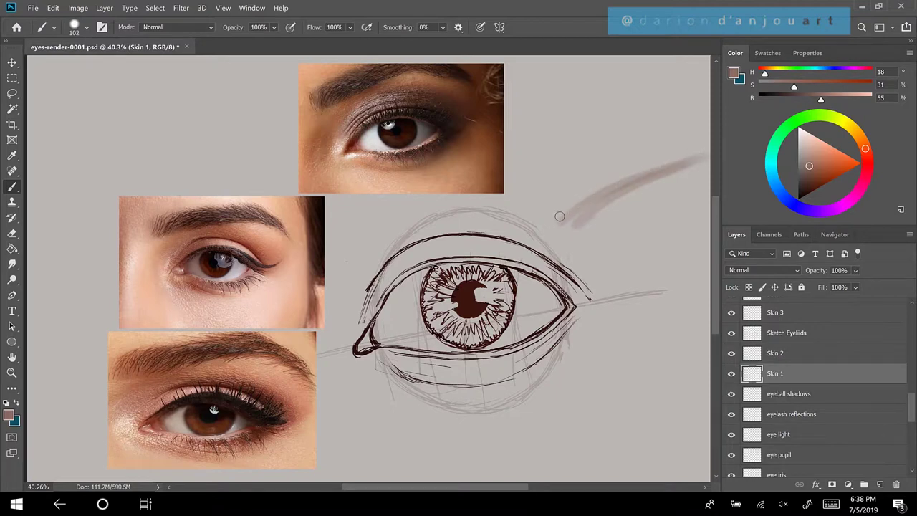
mouse_move(560, 216)
left_mouse_down()
mouse_move(695, 146)
mouse_move(547, 218)
mouse_move(595, 184)
mouse_move(677, 159)
left_mouse_up()
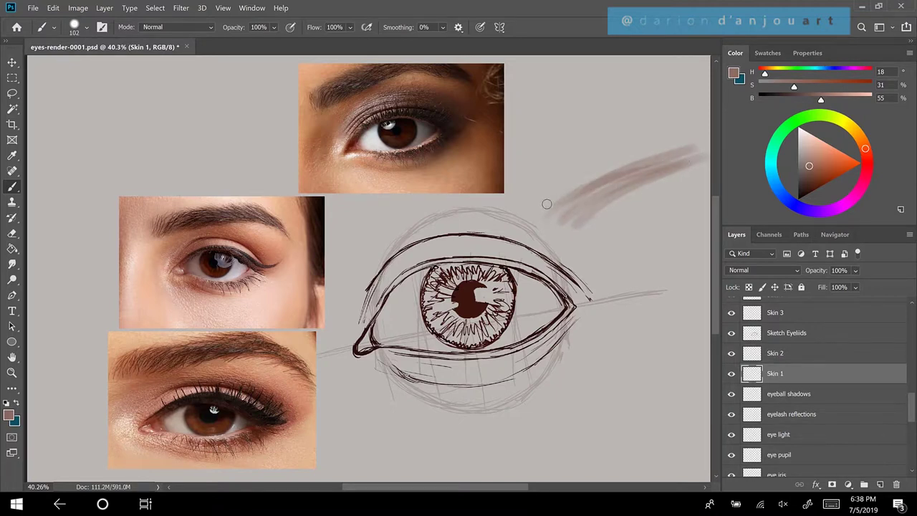
mouse_move(545, 204)
left_mouse_down()
mouse_move(670, 159)
mouse_move(700, 158)
mouse_move(605, 187)
left_mouse_up()
left_click_drag(574, 215, 676, 172)
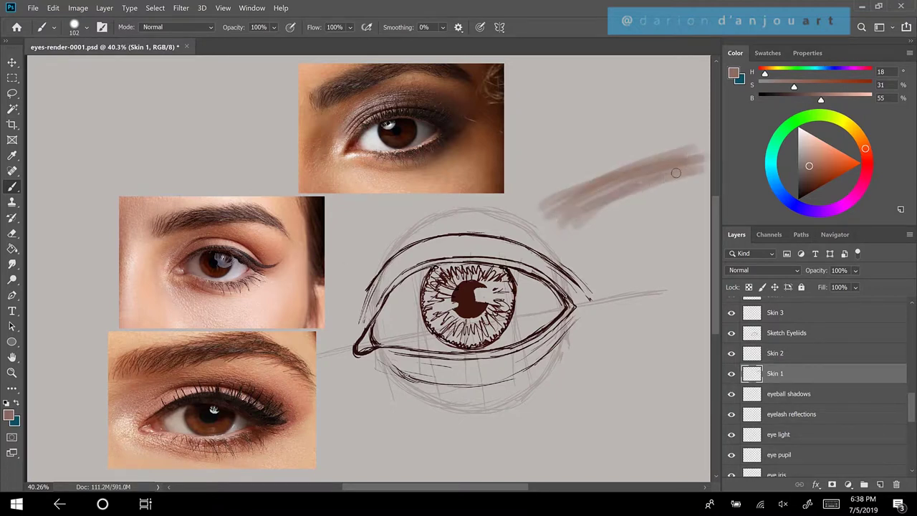
mouse_move(571, 227)
left_mouse_down()
mouse_move(687, 192)
mouse_move(698, 179)
left_mouse_up()
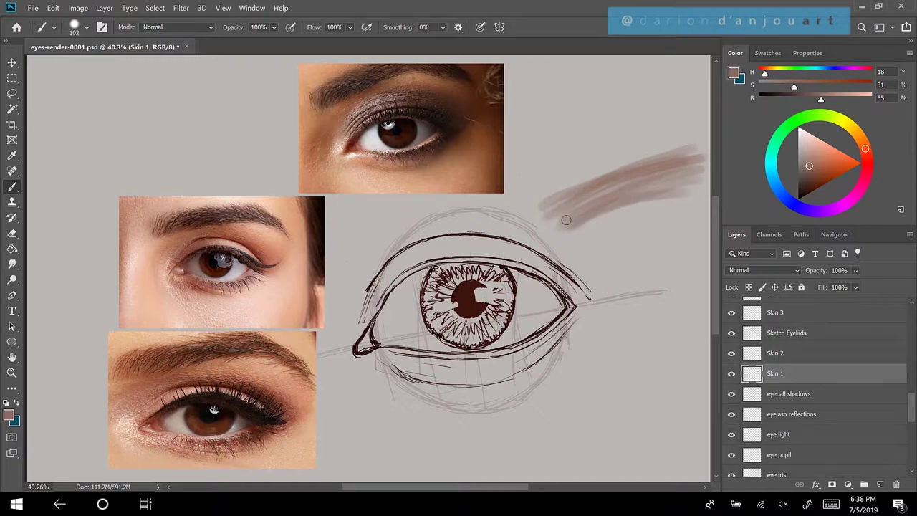
left_click_drag(566, 220, 680, 180)
mouse_move(562, 191)
left_mouse_down()
mouse_move(645, 147)
mouse_move(557, 185)
mouse_move(575, 191)
mouse_move(686, 151)
left_mouse_up()
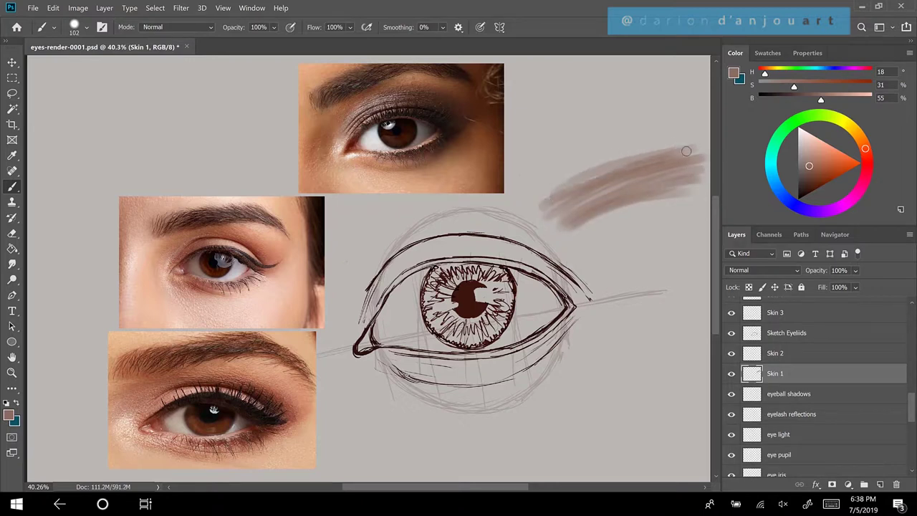
left_click_drag(552, 196, 701, 141)
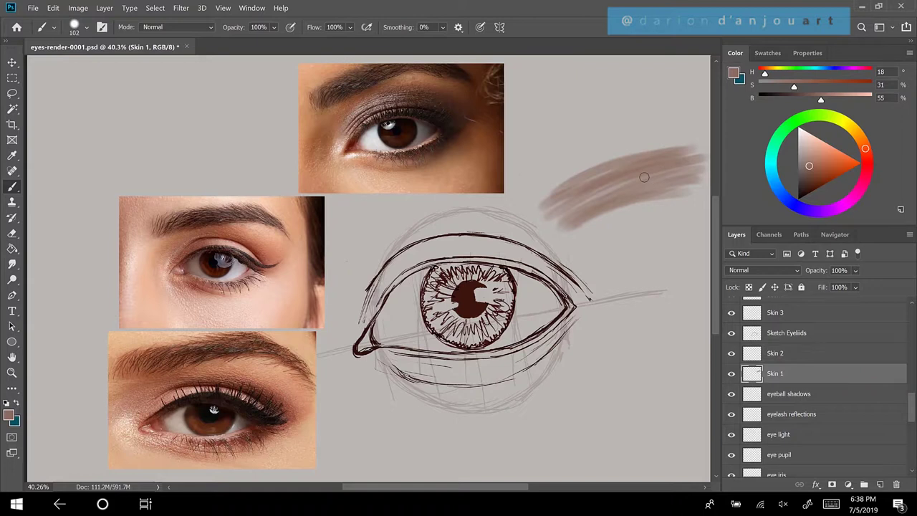
mouse_move(549, 196)
left_mouse_down()
mouse_move(571, 182)
mouse_move(679, 146)
mouse_move(596, 173)
mouse_move(652, 168)
mouse_move(681, 183)
mouse_move(698, 166)
mouse_move(578, 206)
mouse_move(581, 221)
mouse_move(633, 169)
left_mouse_up()
Lasso around the brown test strokes, delete them from the Skin 1 layer and deselect
left_click(12, 93)
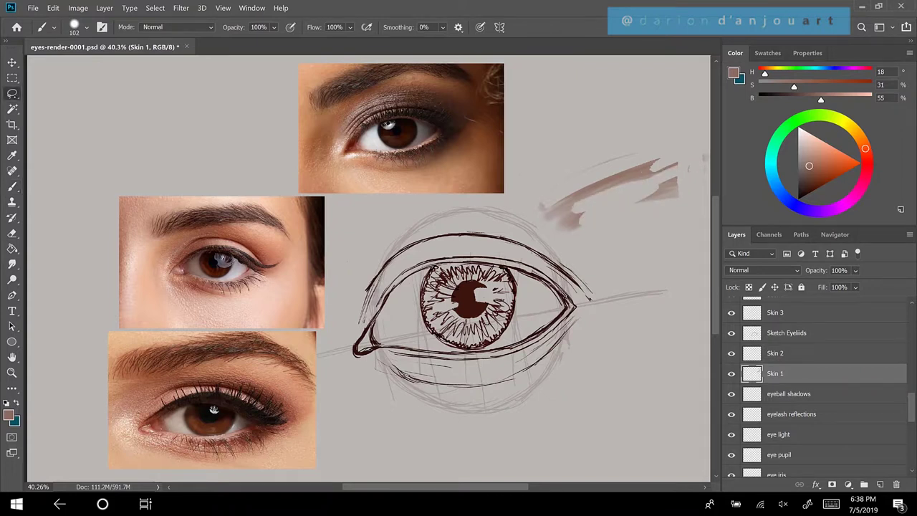
mouse_move(579, 145)
left_mouse_down()
mouse_move(539, 167)
mouse_move(533, 216)
mouse_move(576, 248)
mouse_move(677, 225)
mouse_move(709, 170)
mouse_move(691, 143)
mouse_move(551, 154)
left_mouse_up()
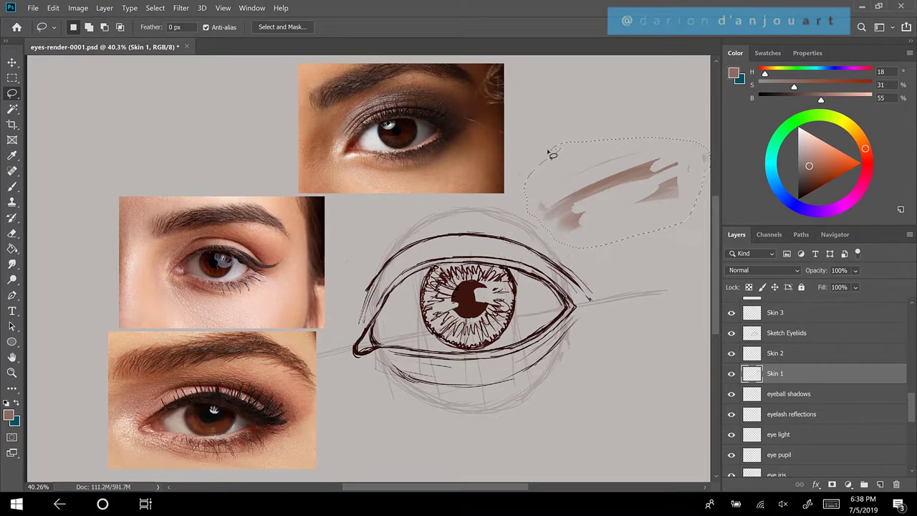
key("Delete")
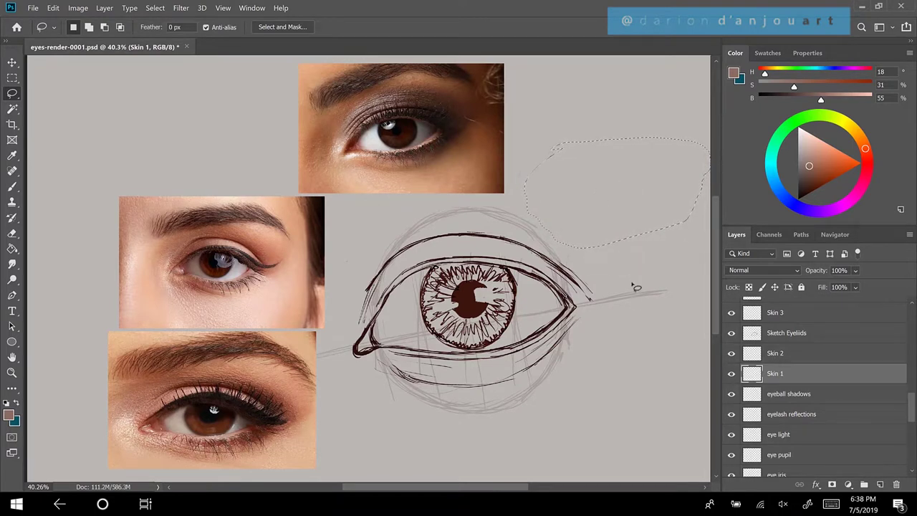
key("ctrl+d")
Sample the dark brown at the lowest reference eye's outer corner with the Brush and paint a diagonal patch beside the sketched eye
left_click(12, 186)
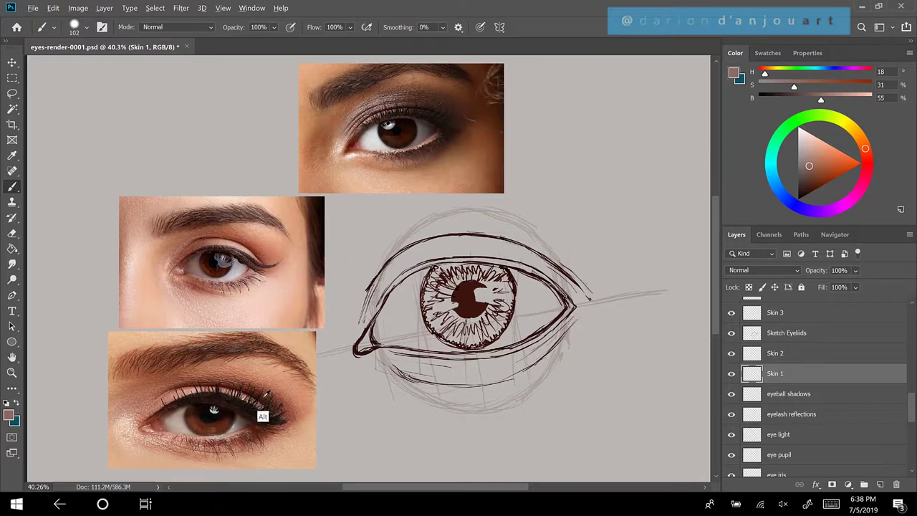
left_click(262, 414, "alt")
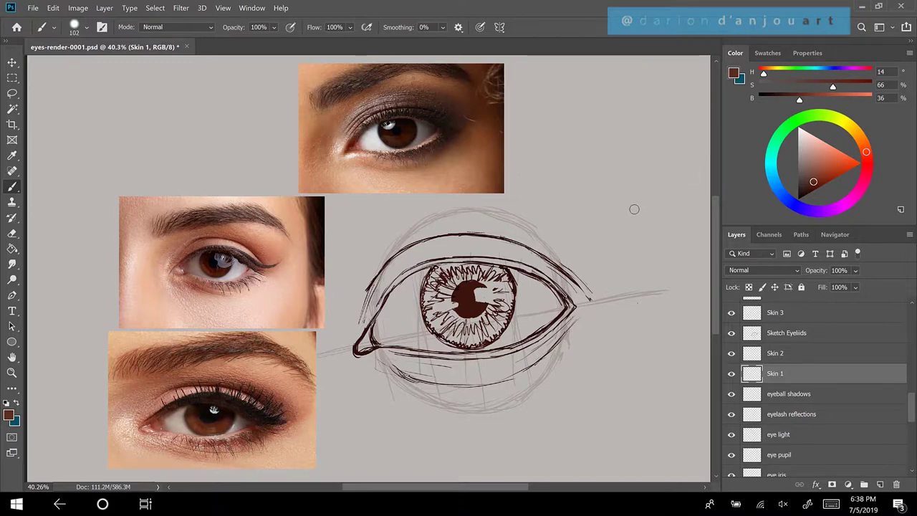
key("m")
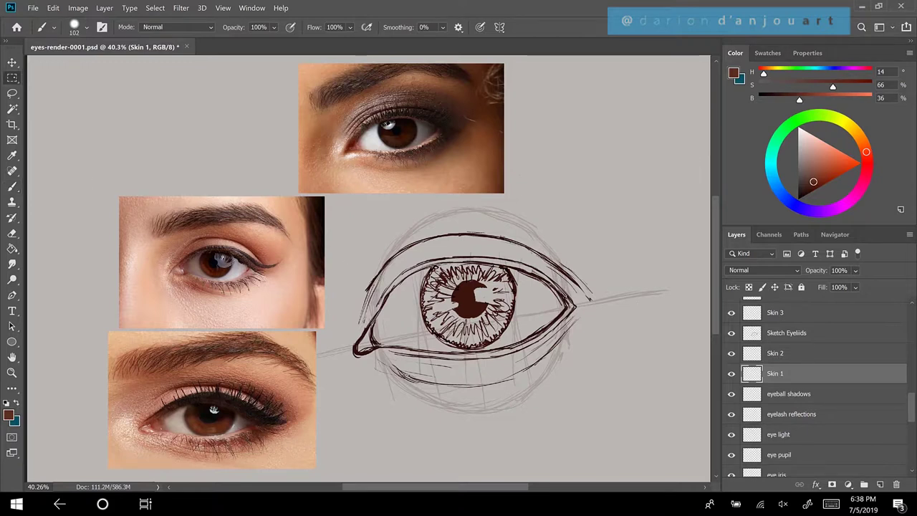
key("b")
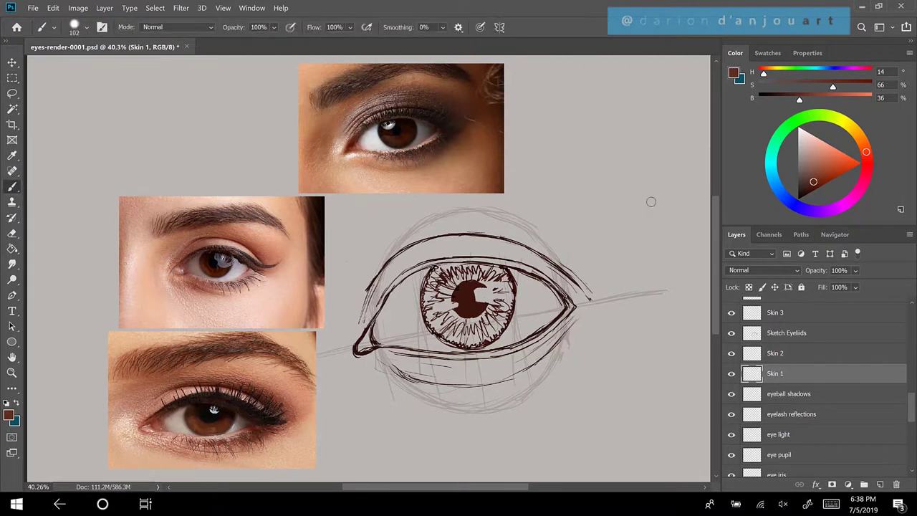
mouse_move(620, 218)
left_mouse_down()
mouse_move(670, 181)
mouse_move(614, 227)
mouse_move(681, 182)
mouse_move(603, 226)
left_mouse_up()
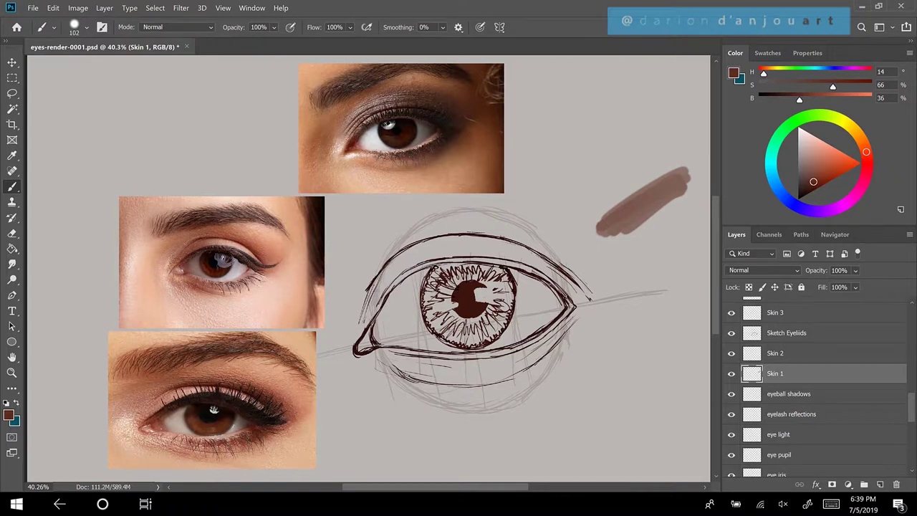
Sample the light skin tone above the lowest reference eye and paint a peach patch just above the dark brown one
left_click(259, 381, "alt")
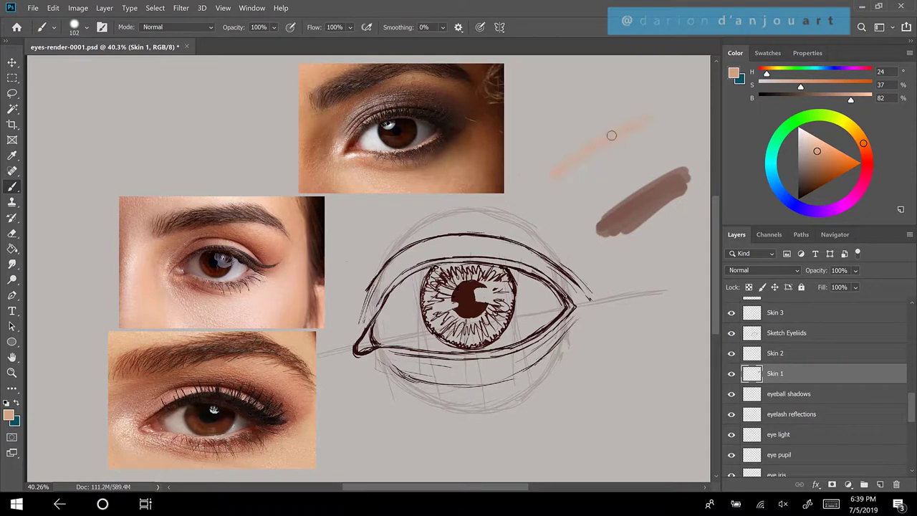
mouse_move(647, 113)
left_mouse_down()
mouse_move(580, 146)
mouse_move(607, 124)
mouse_move(648, 111)
mouse_move(570, 154)
left_mouse_up()
mouse_move(639, 152)
left_mouse_down()
mouse_move(653, 131)
mouse_move(674, 126)
mouse_move(599, 169)
mouse_move(607, 176)
mouse_move(575, 185)
mouse_move(647, 138)
mouse_move(614, 135)
mouse_move(665, 117)
left_mouse_up()
Choose the recent dark brown swatch and paint layered strokes from the dark patch over the edge of the peach patch
left_click(767, 54)
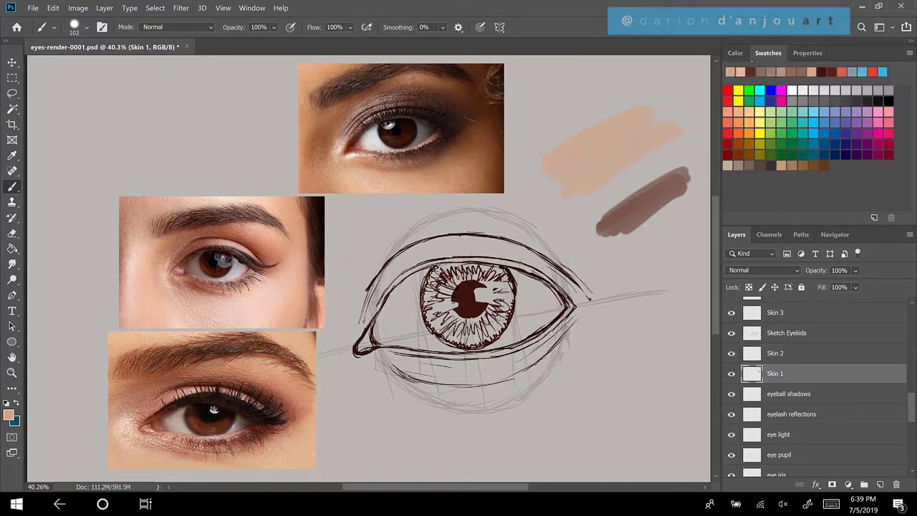
left_click(750, 71)
mouse_move(665, 188)
left_mouse_down()
mouse_move(616, 209)
mouse_move(679, 166)
mouse_move(595, 211)
mouse_move(630, 190)
mouse_move(604, 211)
mouse_move(656, 194)
mouse_move(643, 175)
left_mouse_up()
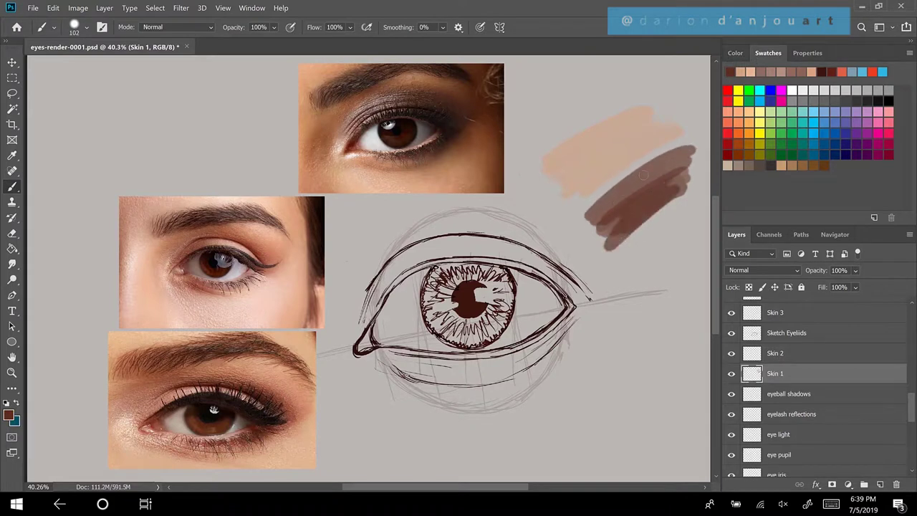
mouse_move(608, 198)
left_mouse_down()
mouse_move(684, 145)
mouse_move(582, 214)
mouse_move(610, 204)
mouse_move(601, 183)
mouse_move(679, 130)
mouse_move(576, 187)
mouse_move(670, 118)
mouse_move(572, 188)
mouse_move(596, 179)
left_mouse_up()
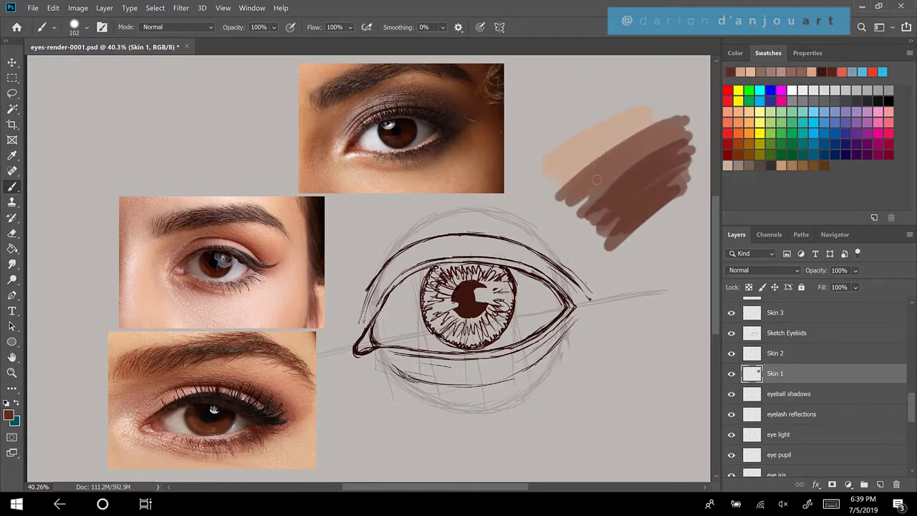
Sample intermediate browns from the test patch and paint strokes that blend the border between its peach and dark brown areas
left_click(631, 148, "alt")
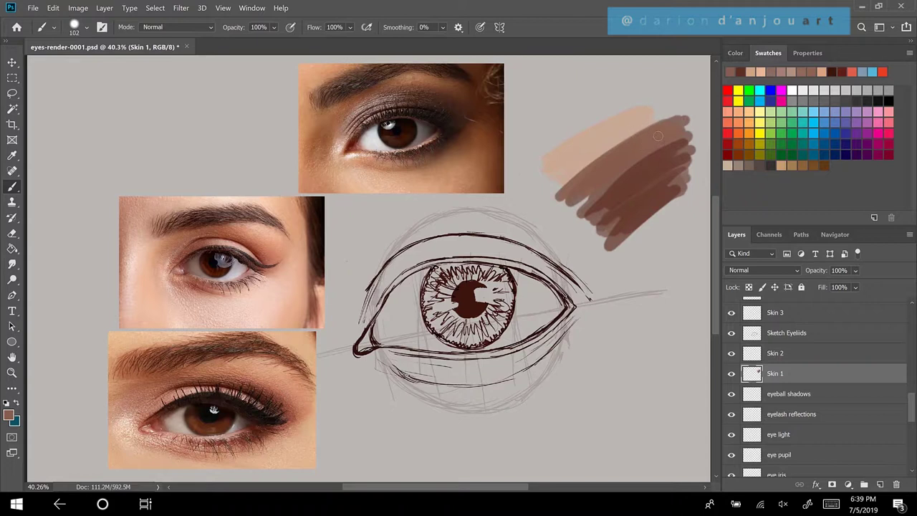
left_click(620, 188, "alt")
mouse_move(604, 190)
left_mouse_down()
mouse_move(679, 138)
mouse_move(644, 162)
left_mouse_up()
mouse_move(665, 120)
left_mouse_down()
mouse_move(570, 176)
mouse_move(640, 130)
left_mouse_up()
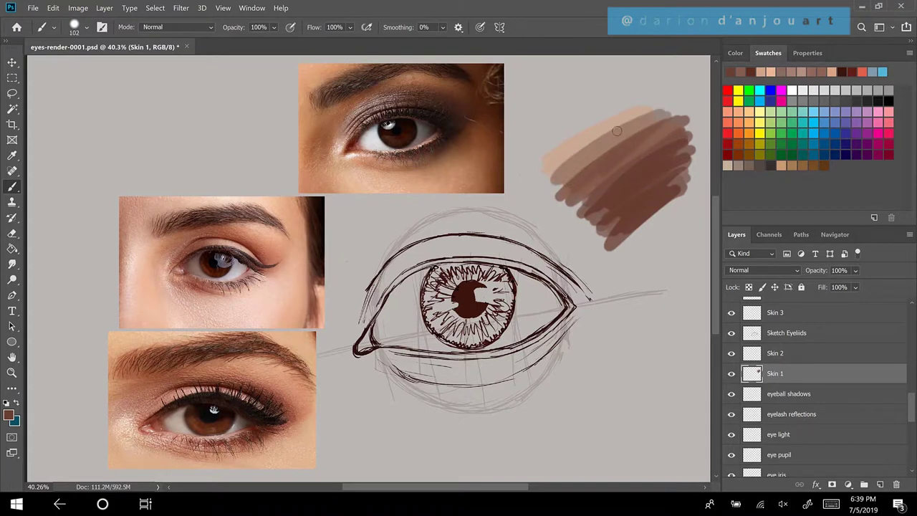
left_click(619, 133, "alt")
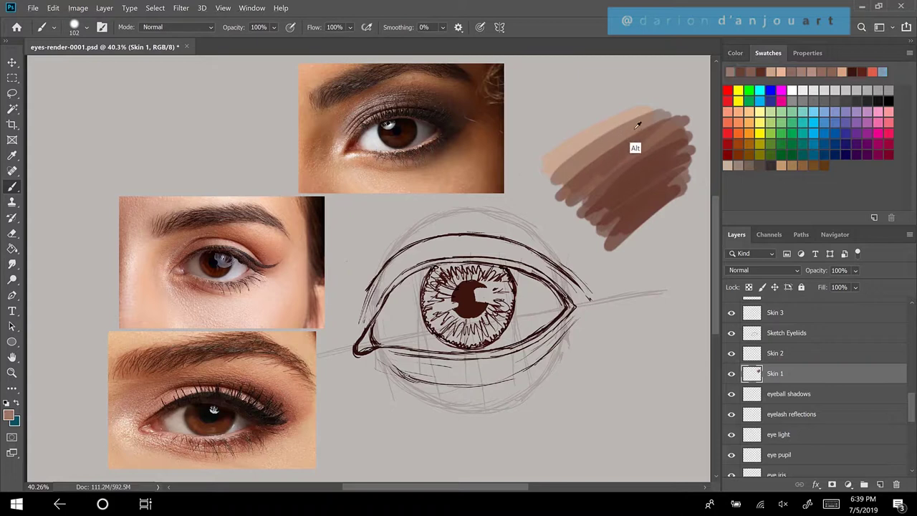
mouse_move(643, 128)
left_mouse_down()
mouse_move(572, 177)
mouse_move(573, 193)
mouse_move(610, 151)
left_mouse_up()
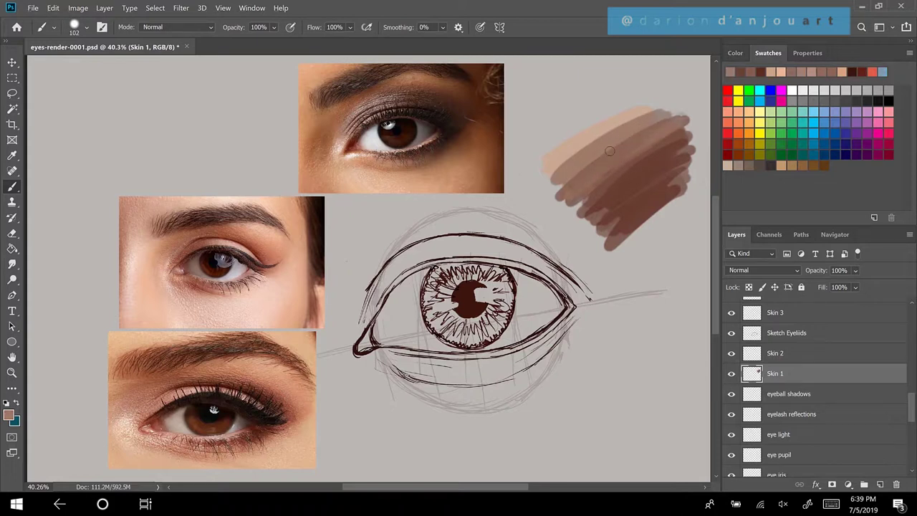
mouse_move(665, 126)
left_mouse_down()
mouse_move(597, 184)
mouse_move(593, 198)
mouse_move(676, 144)
mouse_move(619, 192)
left_mouse_up()
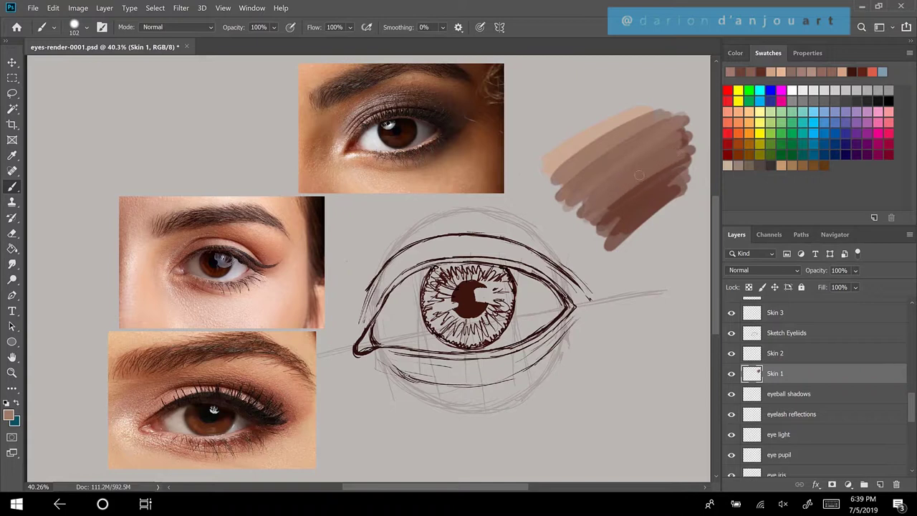
Sample further mid-browns from the test patch and widen the blend over its peach edge and central strokes
left_click(637, 197, "alt")
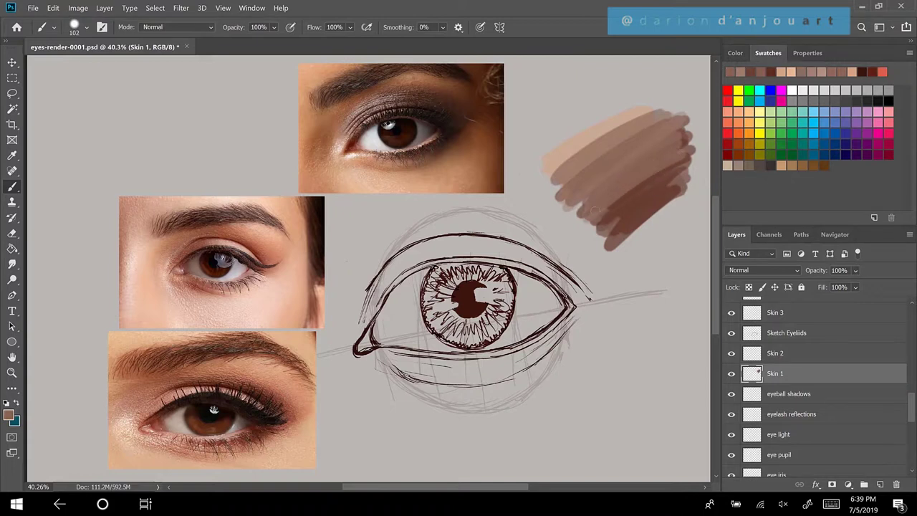
left_click_drag(594, 210, 673, 153)
mouse_move(669, 112)
left_mouse_down()
mouse_move(543, 199)
mouse_move(585, 156)
mouse_move(559, 172)
left_mouse_up()
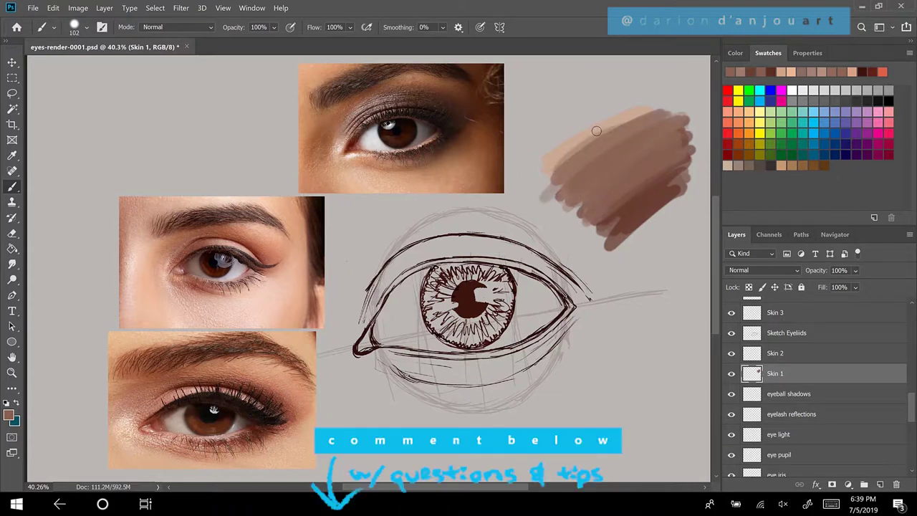
key("alt")
left_click(595, 152, "alt")
mouse_move(577, 152)
left_mouse_down()
mouse_move(548, 176)
mouse_move(670, 122)
mouse_move(574, 201)
mouse_move(600, 191)
mouse_move(582, 208)
mouse_move(606, 214)
left_mouse_up()
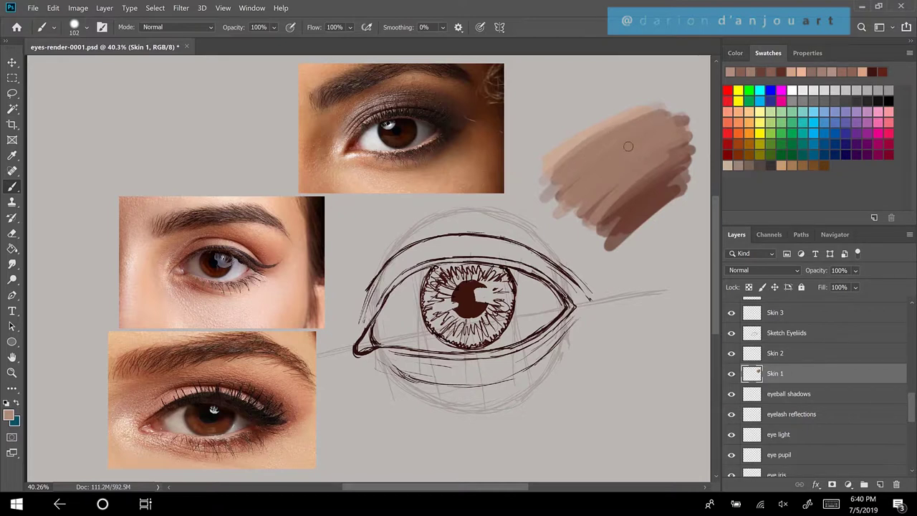
Sample lighter tones along the test patch's peach edge and paint them over its outer end and into the dark brown
key("alt")
left_click(607, 126, "alt")
left_click(629, 115, "alt")
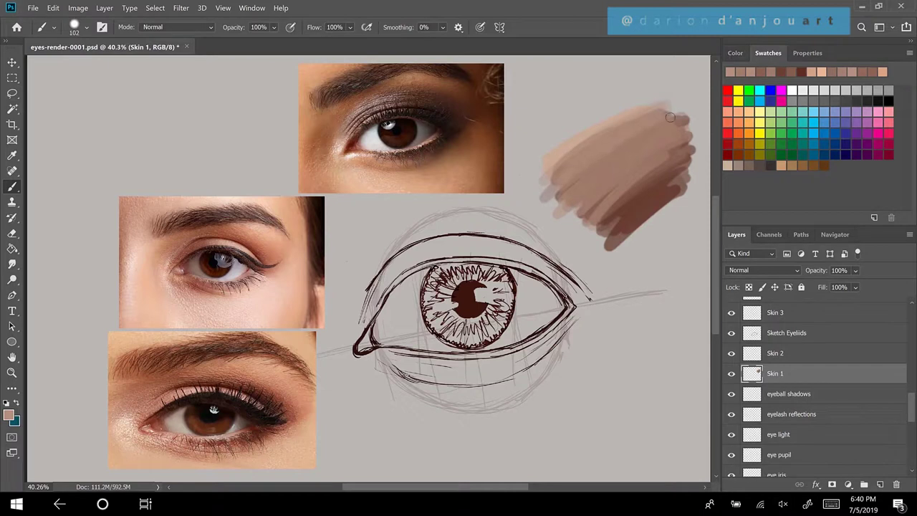
mouse_move(669, 117)
left_mouse_down()
mouse_move(601, 176)
mouse_move(676, 139)
mouse_move(642, 143)
mouse_move(626, 166)
mouse_move(705, 117)
mouse_move(678, 107)
left_mouse_up()
mouse_move(636, 157)
left_mouse_down()
mouse_move(600, 192)
mouse_move(666, 150)
left_mouse_up()
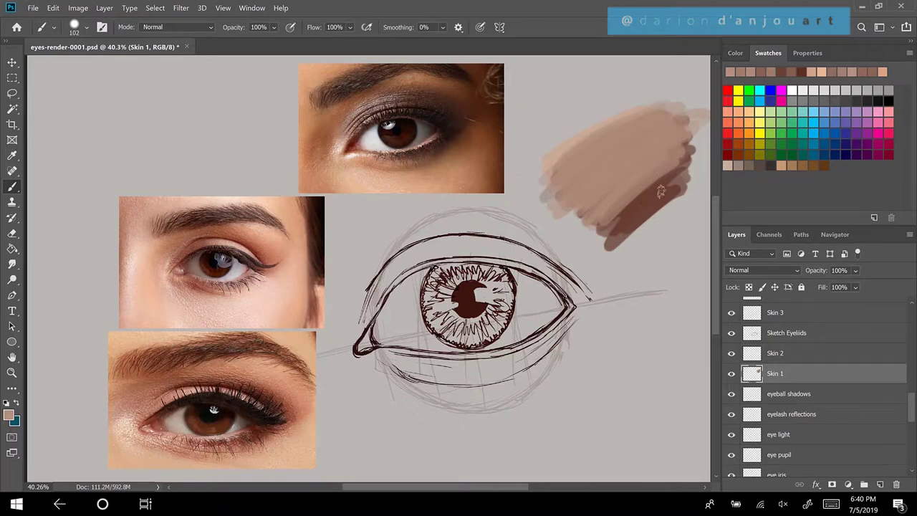
Lasso around the blended test patch, delete it from the Skin 1 layer and deselect
left_click(12, 93)
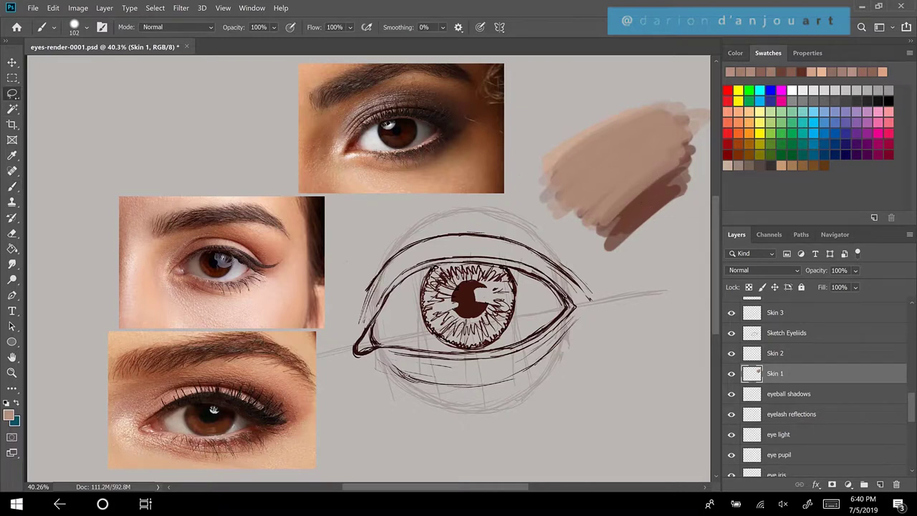
mouse_move(552, 114)
left_mouse_down()
mouse_move(532, 205)
mouse_move(661, 258)
mouse_move(707, 169)
left_mouse_up()
mouse_move(707, 101)
left_mouse_down()
mouse_move(645, 94)
mouse_move(544, 119)
left_mouse_up()
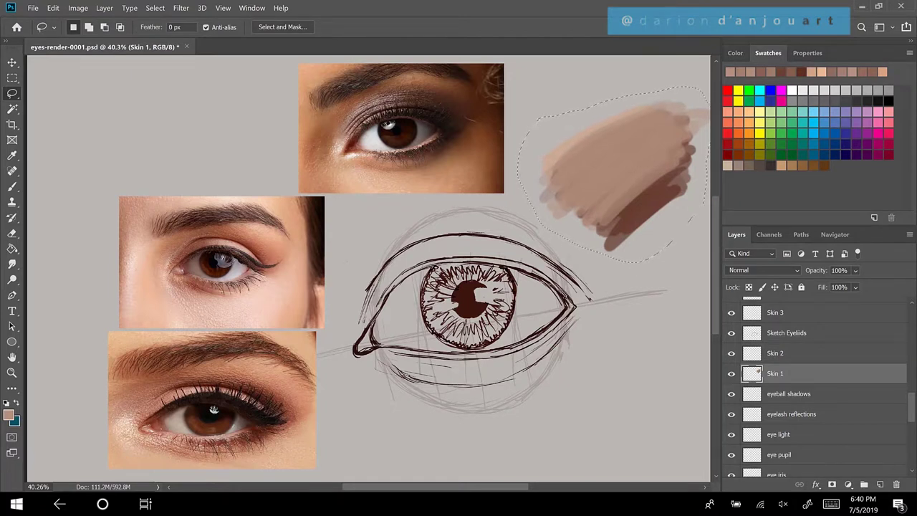
key("Delete")
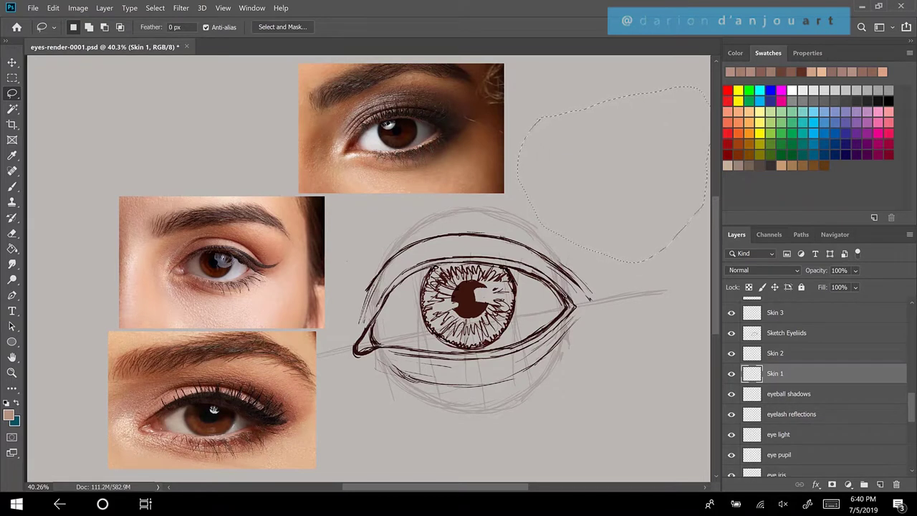
left_click(11, 78)
key("ctrl+d")
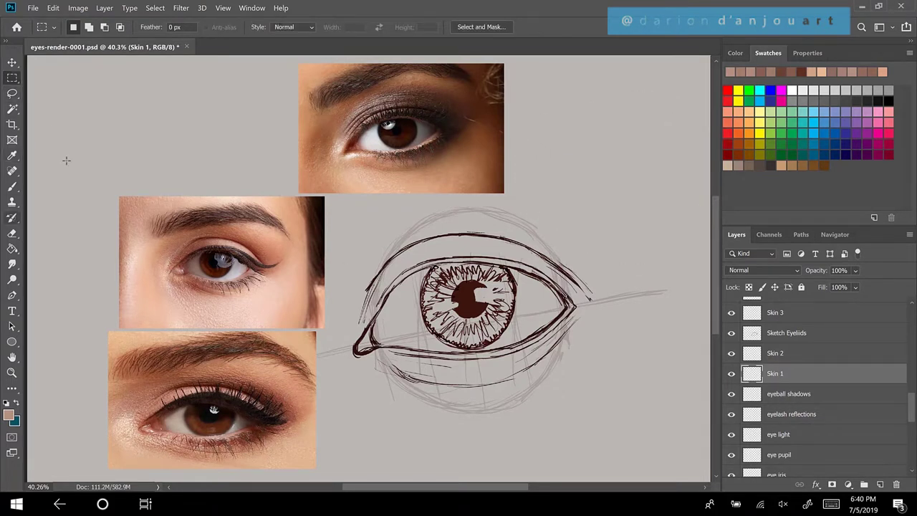
Switch to the Brush and hide the Fiigure layer with the construction lines around the eye
key("b")
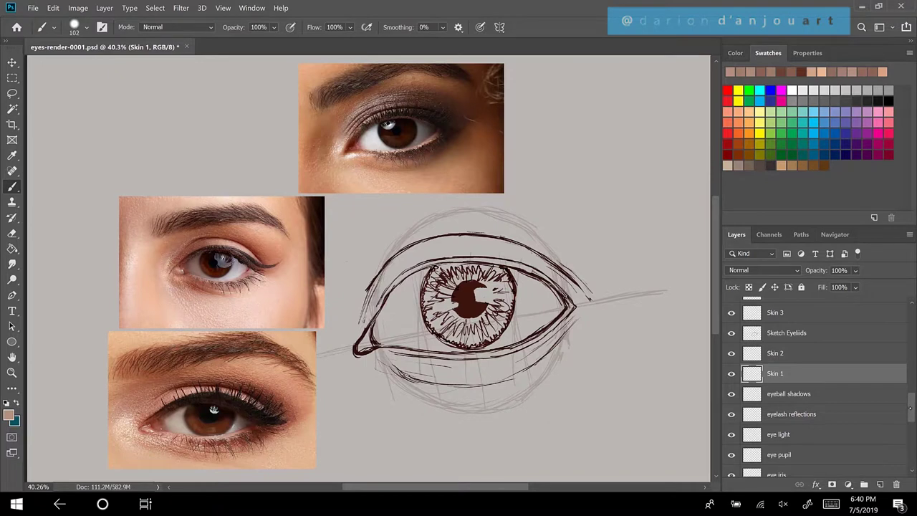
left_click_drag(910, 410, 907, 429)
left_click(729, 424)
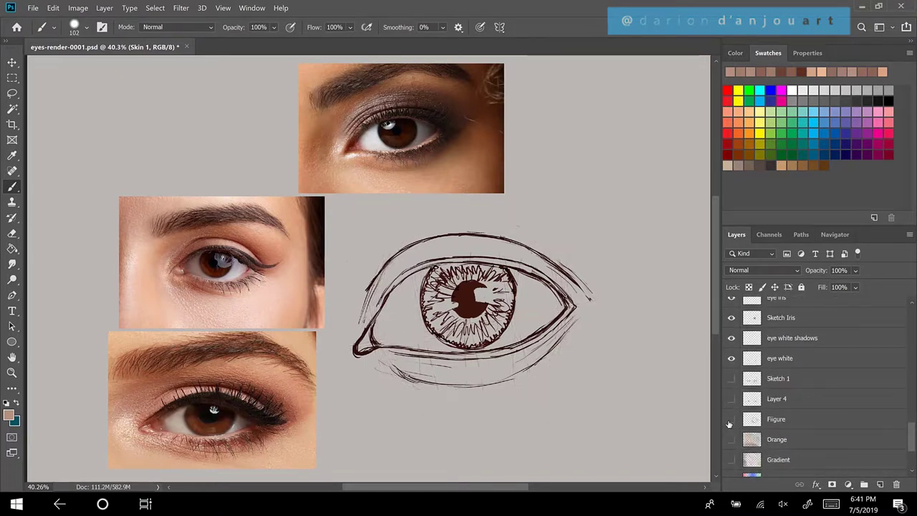
left_click_drag(909, 435, 906, 405)
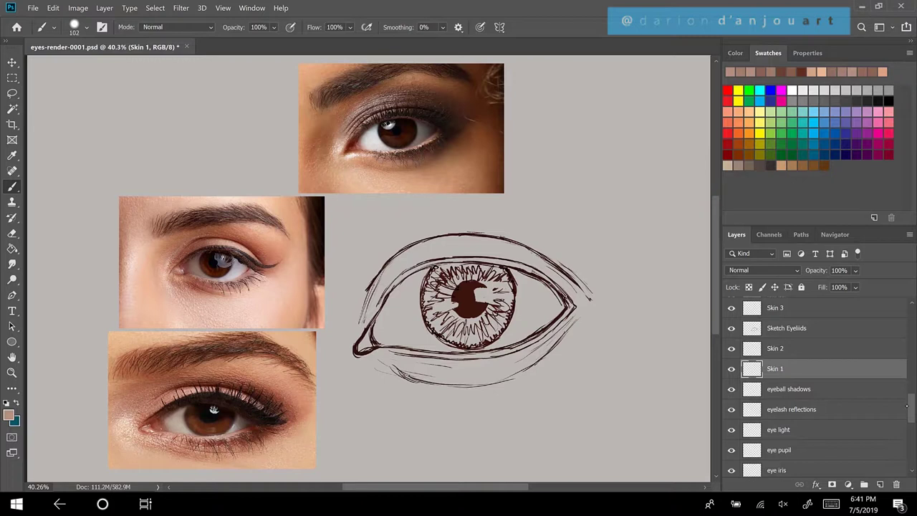
Sample the skin tone beside the uppermost reference eye's inner corner and, with a size 400 brush, cover the sketched eye area on Skin 1
key("alt")
left_click(338, 168, "alt")
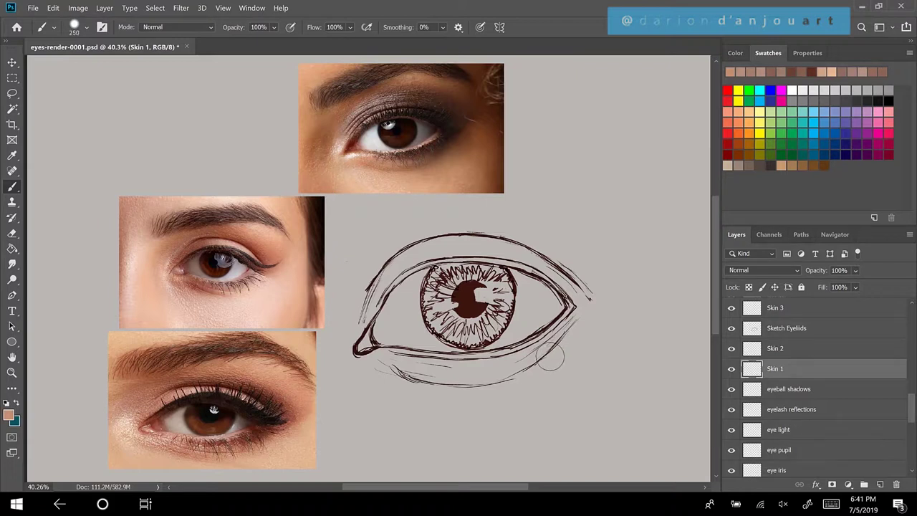
key("bracketright")
key("bracketright")
key("bracketright")
mouse_move(613, 330)
left_mouse_down()
mouse_move(486, 415)
mouse_move(620, 341)
mouse_move(446, 430)
mouse_move(533, 362)
mouse_move(557, 326)
mouse_move(411, 399)
mouse_move(569, 274)
mouse_move(527, 270)
mouse_move(334, 355)
mouse_move(485, 215)
mouse_move(390, 252)
mouse_move(354, 254)
mouse_move(542, 162)
mouse_move(383, 208)
mouse_move(260, 263)
mouse_move(467, 169)
mouse_move(471, 175)
mouse_move(285, 277)
mouse_move(543, 174)
mouse_move(398, 285)
mouse_move(363, 351)
mouse_move(599, 265)
mouse_move(345, 411)
mouse_move(370, 407)
mouse_move(369, 343)
mouse_move(442, 347)
mouse_move(455, 373)
mouse_move(446, 378)
mouse_move(643, 333)
mouse_move(586, 376)
mouse_move(626, 362)
mouse_move(632, 350)
mouse_move(617, 370)
mouse_move(542, 400)
mouse_move(575, 213)
mouse_move(598, 197)
mouse_move(374, 299)
mouse_move(585, 171)
mouse_move(322, 281)
mouse_move(369, 246)
mouse_move(570, 154)
mouse_move(381, 312)
mouse_move(391, 353)
mouse_move(615, 227)
mouse_move(404, 391)
mouse_move(575, 310)
left_mouse_up()
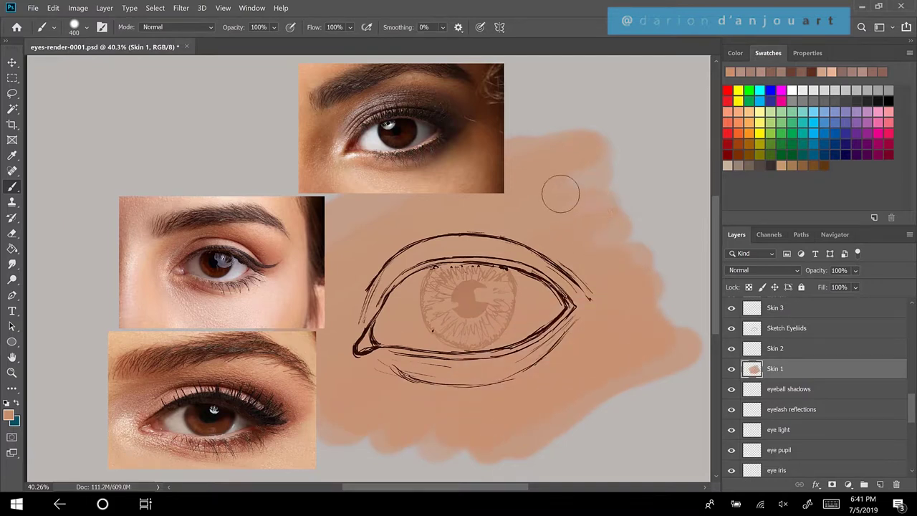
mouse_move(542, 201)
left_mouse_down()
mouse_move(615, 229)
mouse_move(607, 211)
mouse_move(525, 228)
mouse_move(479, 268)
mouse_move(450, 257)
mouse_move(342, 318)
mouse_move(432, 235)
mouse_move(561, 200)
mouse_move(581, 241)
mouse_move(498, 270)
mouse_move(486, 403)
left_mouse_up()
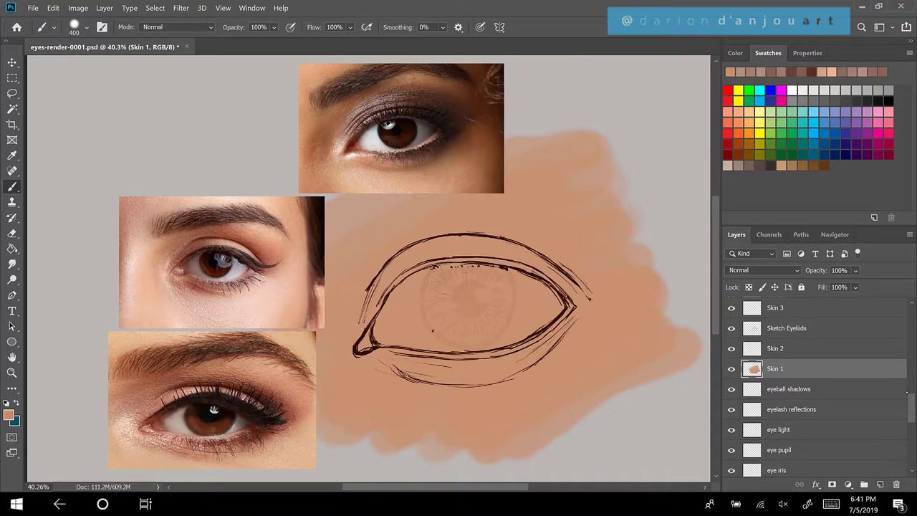
Move the Skin 1 layer down the stack to directly below the eye white layer
left_click_drag(814, 361, 825, 455)
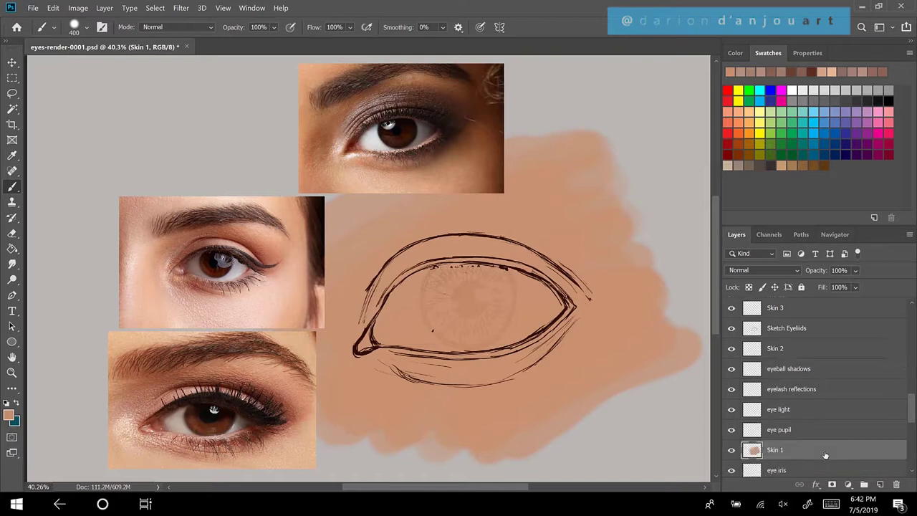
left_click_drag(911, 411, 911, 424)
left_click_drag(814, 380, 820, 455)
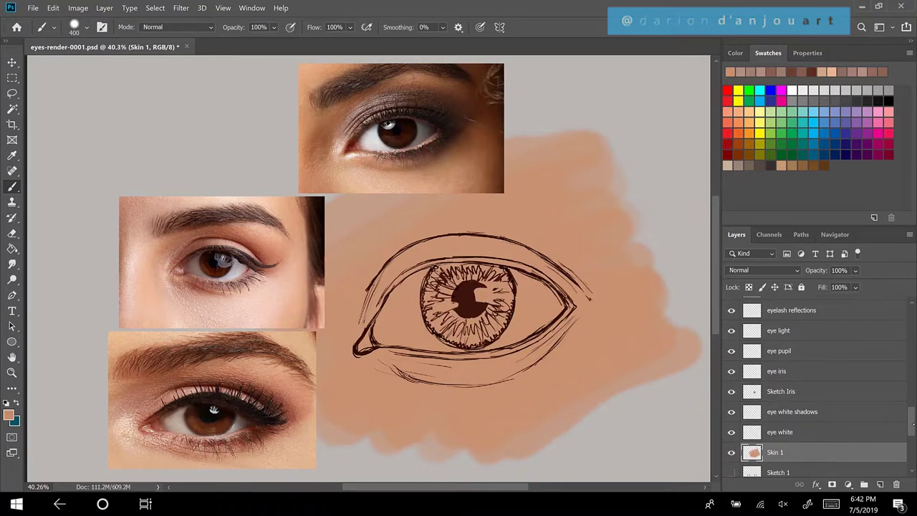
left_click_drag(912, 424, 903, 393)
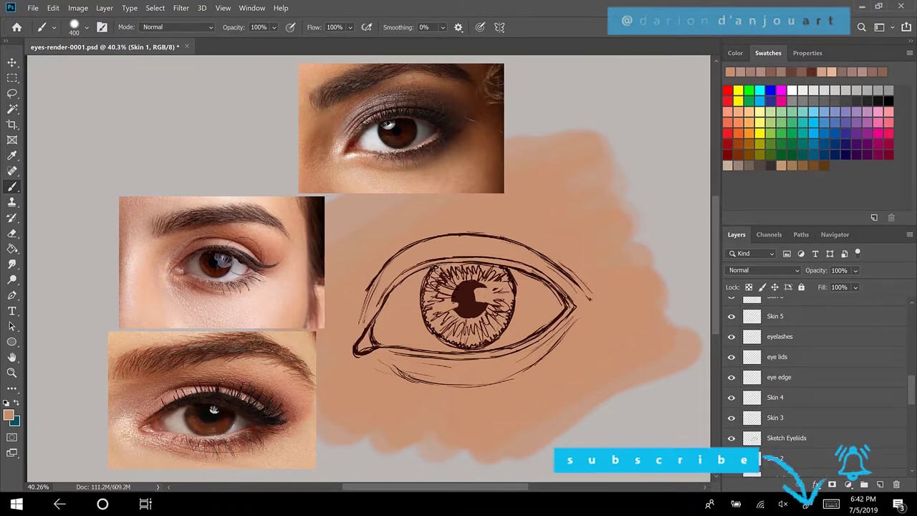
With a size 250 brush, sample the brown below the uppermost reference's eyebrow and shade the sketched upper eyelid and inner corner on Skin 1
key("bracketleft")
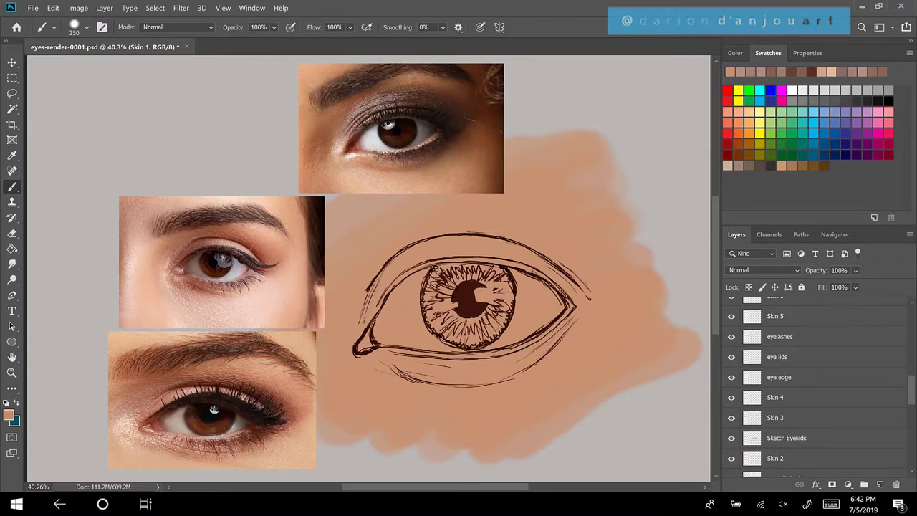
left_click(333, 125, "alt")
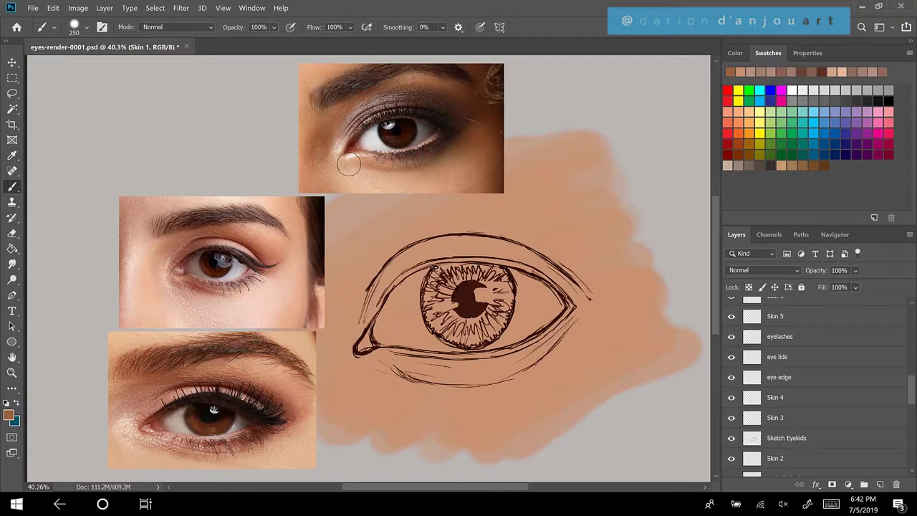
left_click(734, 53)
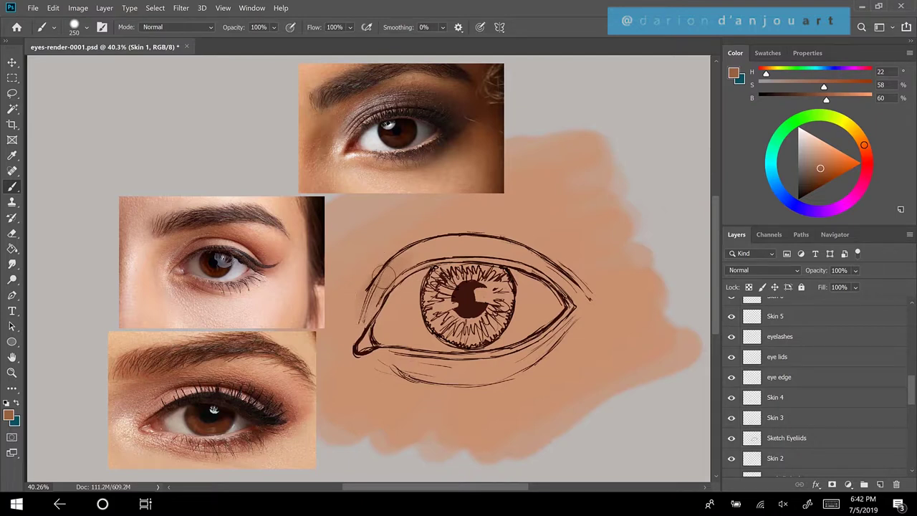
mouse_move(398, 262)
left_mouse_down()
mouse_move(491, 238)
mouse_move(423, 249)
mouse_move(528, 247)
left_mouse_up()
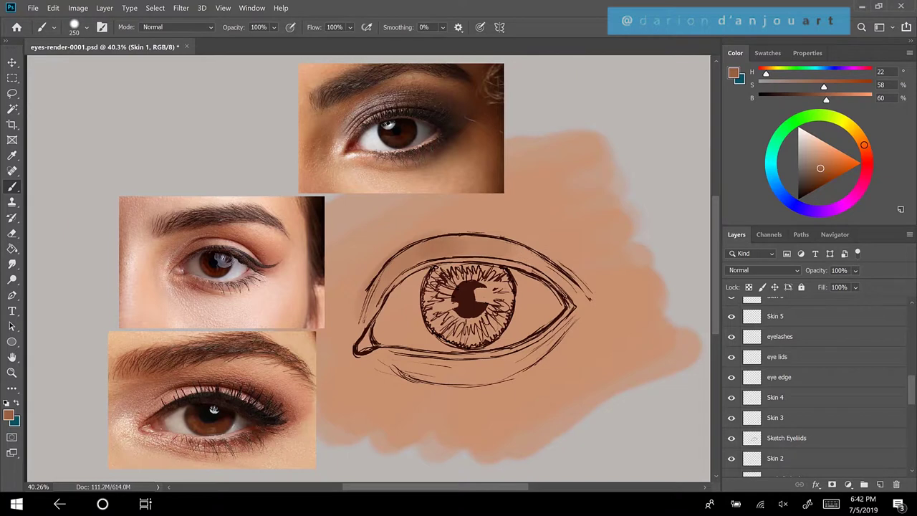
mouse_move(467, 246)
left_mouse_down()
mouse_move(527, 248)
mouse_move(462, 244)
mouse_move(530, 241)
mouse_move(480, 244)
mouse_move(537, 267)
mouse_move(534, 252)
mouse_move(416, 255)
mouse_move(465, 242)
mouse_move(357, 326)
mouse_move(445, 244)
left_mouse_up()
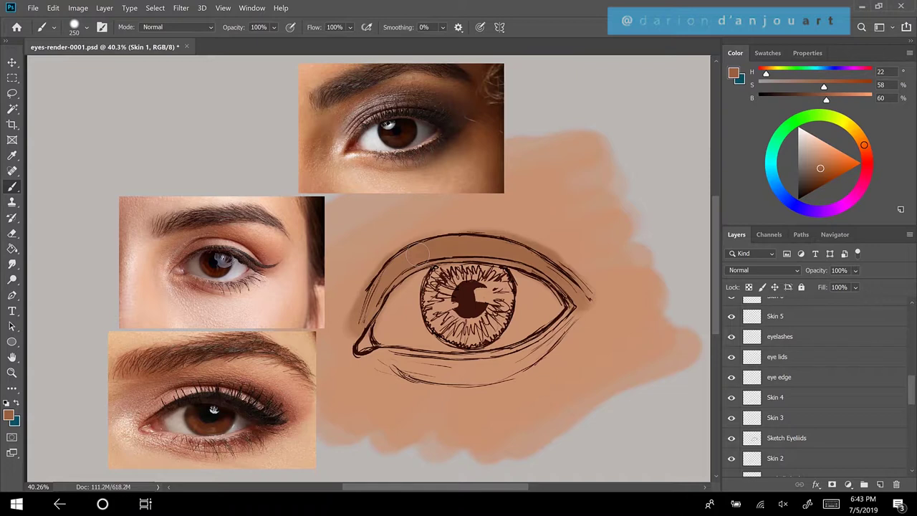
mouse_move(416, 252)
left_mouse_down()
mouse_move(360, 313)
mouse_move(361, 297)
mouse_move(342, 351)
mouse_move(365, 309)
mouse_move(356, 312)
left_mouse_up()
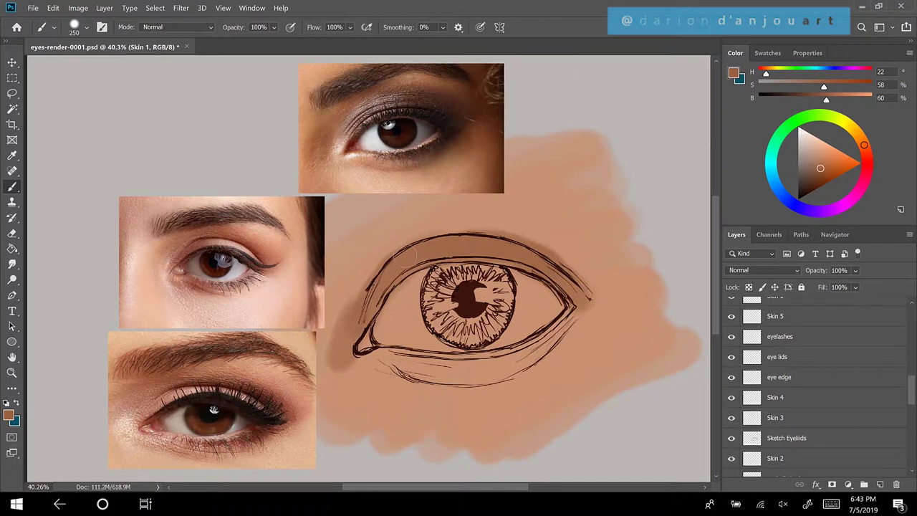
Select the Skin 2 layer and paint a brown shadow extending outward from the sketched eye's outer corner
mouse_move(913, 387)
left_mouse_down()
mouse_move(913, 427)
mouse_move(907, 389)
left_mouse_up()
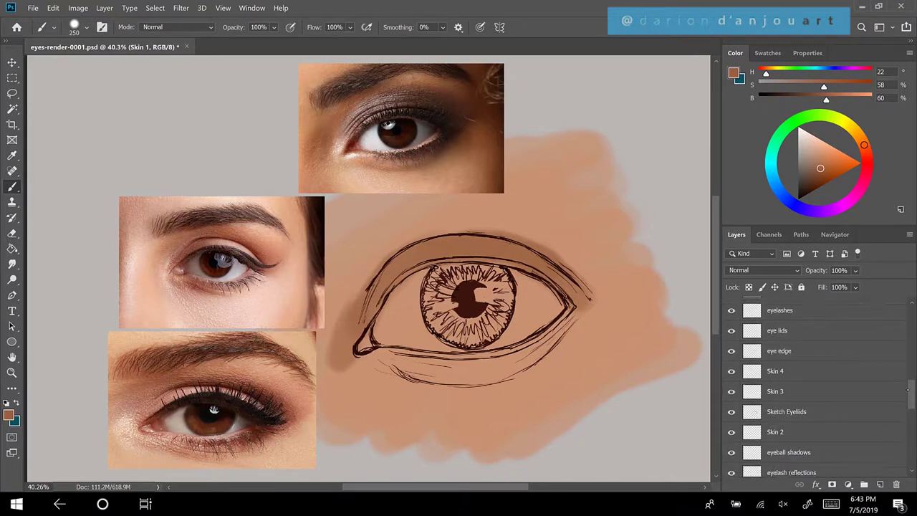
left_click(794, 431)
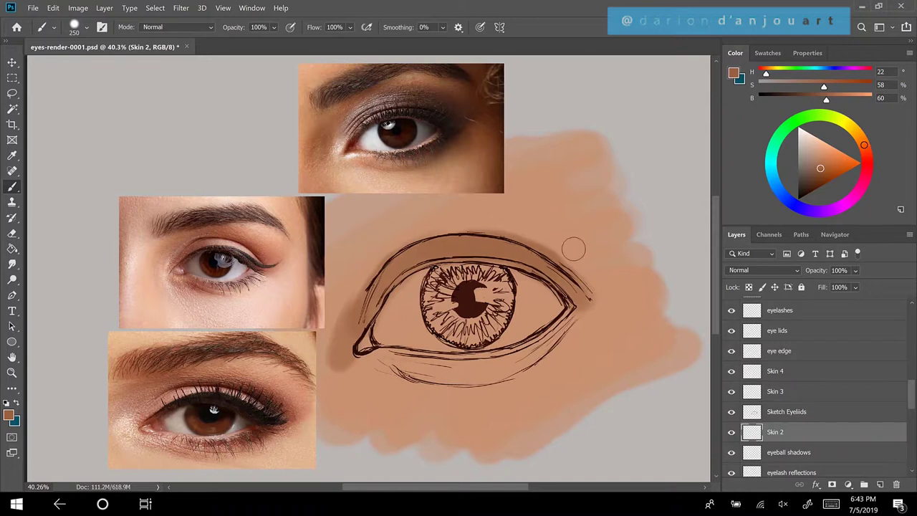
mouse_move(520, 251)
left_mouse_down()
mouse_move(547, 243)
mouse_move(566, 262)
mouse_move(592, 268)
mouse_move(598, 284)
mouse_move(617, 283)
left_mouse_up()
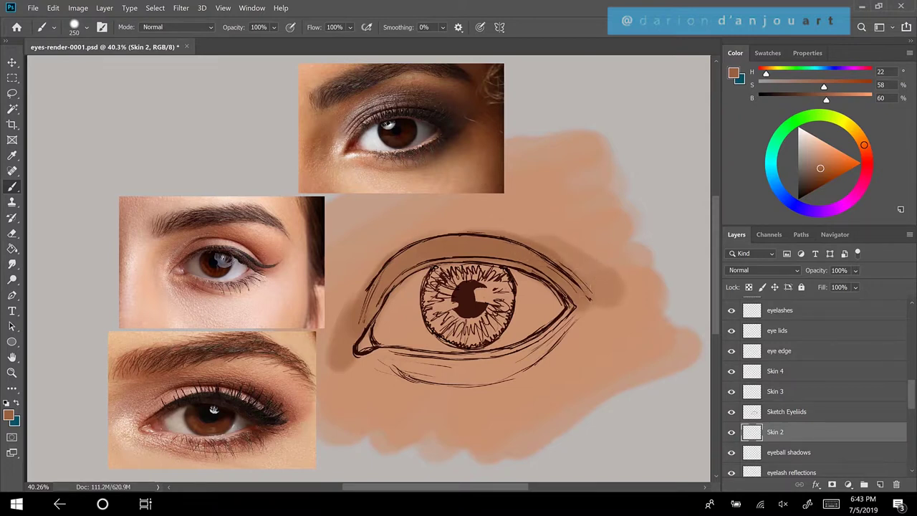
mouse_move(593, 313)
left_mouse_down()
mouse_move(623, 280)
mouse_move(623, 292)
mouse_move(610, 259)
mouse_move(605, 277)
mouse_move(521, 253)
mouse_move(613, 255)
left_mouse_up()
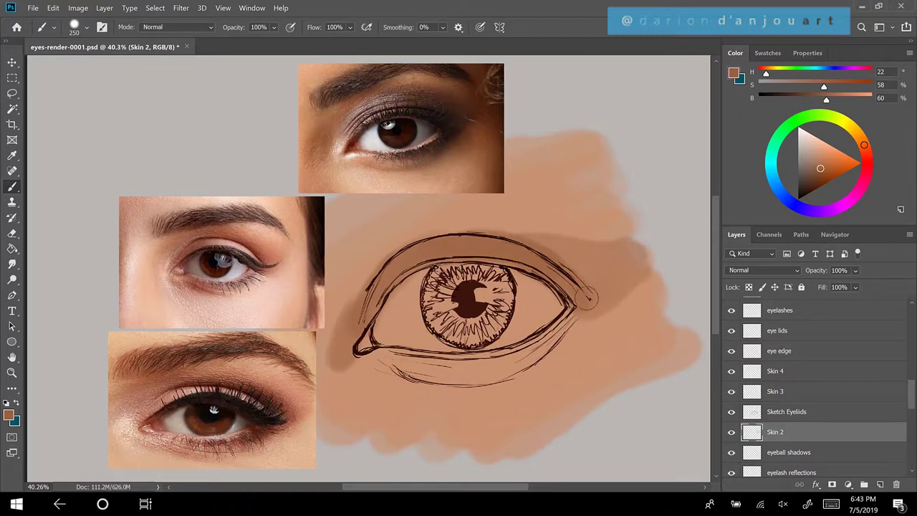
Shade beneath the sketched eye's lower lid and along the skin just above the upper eyelid crease on Skin 2
left_click_drag(567, 320, 524, 359)
mouse_move(564, 318)
left_mouse_down()
mouse_move(537, 348)
mouse_move(436, 364)
mouse_move(384, 354)
mouse_move(473, 374)
left_mouse_up()
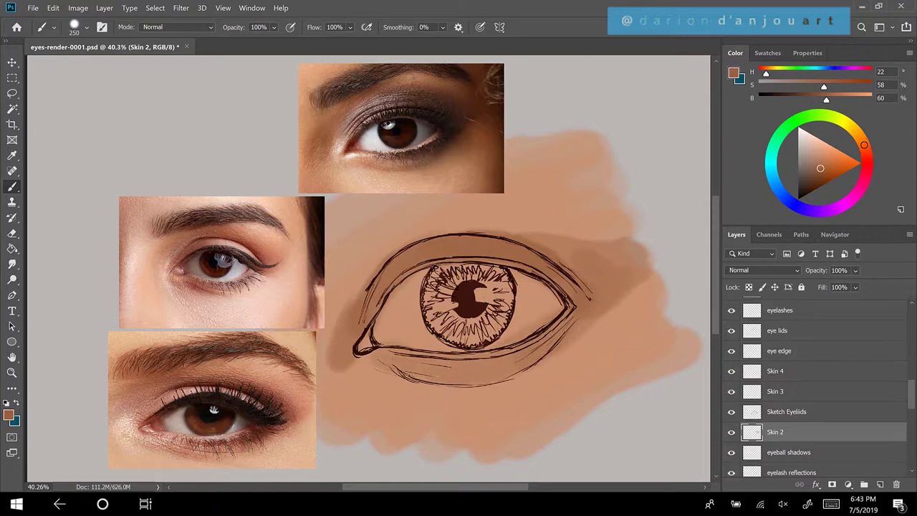
left_click(581, 342)
mouse_move(407, 240)
left_mouse_down()
mouse_move(544, 227)
mouse_move(623, 237)
left_mouse_up()
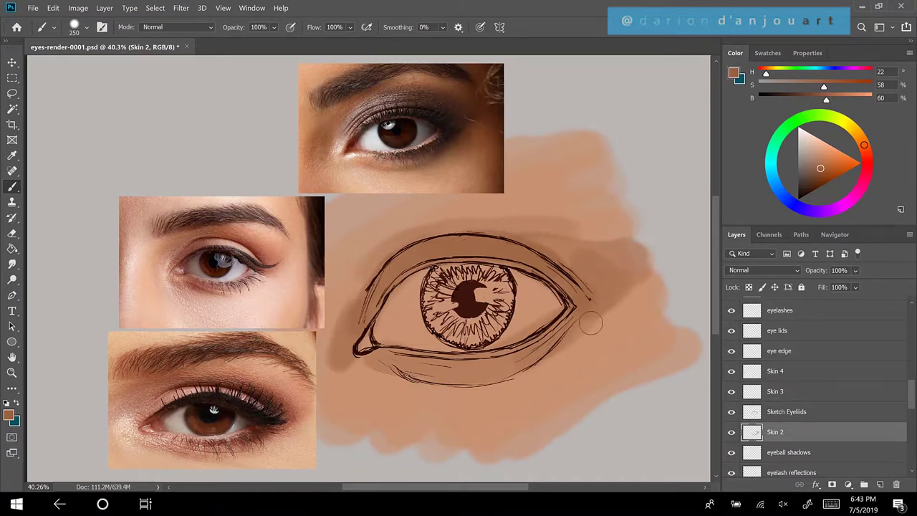
Extend the brown shadow below the sketched eye's outer corner, and lighten the upper eyelid at brush size 175 with a tone sampled from the middle reference
mouse_move(570, 342)
left_mouse_down()
mouse_move(626, 302)
mouse_move(608, 351)
mouse_move(655, 353)
mouse_move(614, 419)
mouse_move(625, 385)
mouse_move(620, 417)
mouse_move(635, 397)
mouse_move(639, 337)
mouse_move(595, 323)
mouse_move(573, 344)
left_mouse_up()
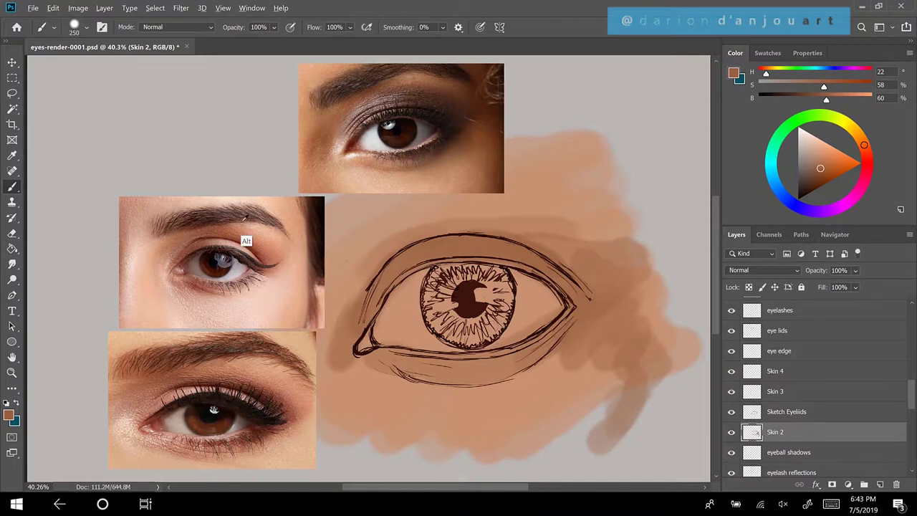
left_click(175, 236, "alt")
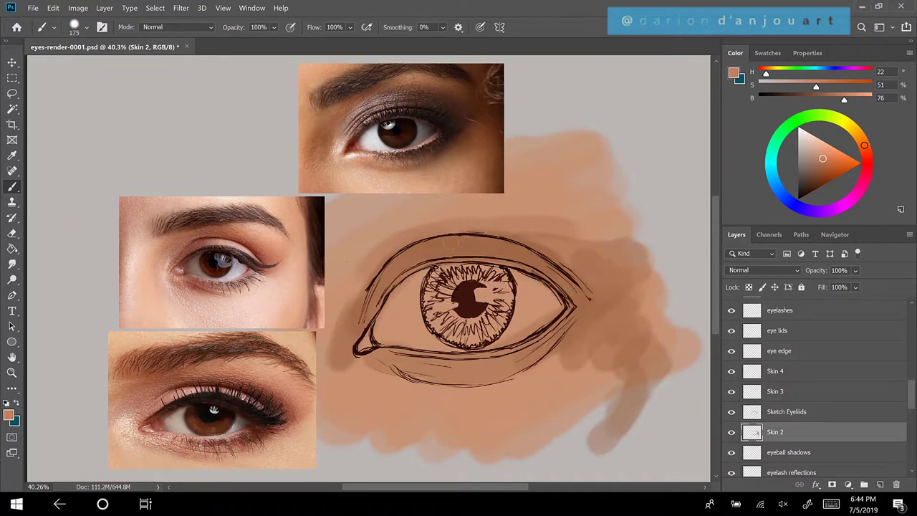
mouse_move(458, 242)
left_mouse_down()
mouse_move(535, 250)
mouse_move(522, 255)
left_mouse_up()
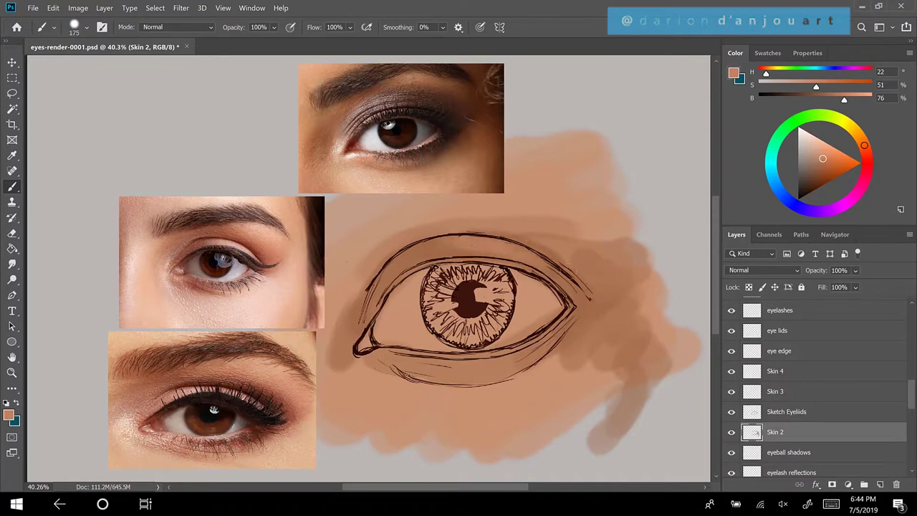
left_click_drag(435, 247, 561, 258)
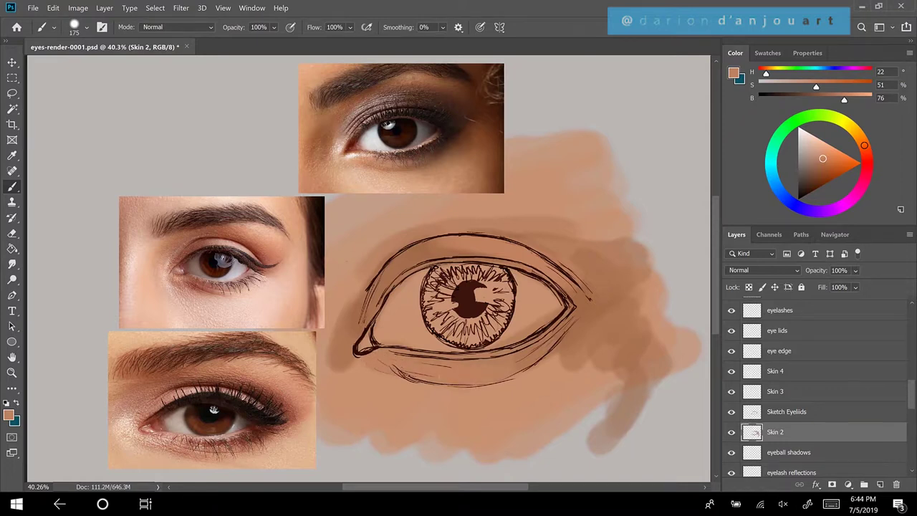
Soften the shadows around the sketched eye's inner corner and under the lower lid with the same lighter skin tone on Skin 2
mouse_move(361, 290)
left_mouse_down()
mouse_move(333, 325)
mouse_move(356, 293)
mouse_move(332, 349)
mouse_move(337, 399)
left_mouse_up()
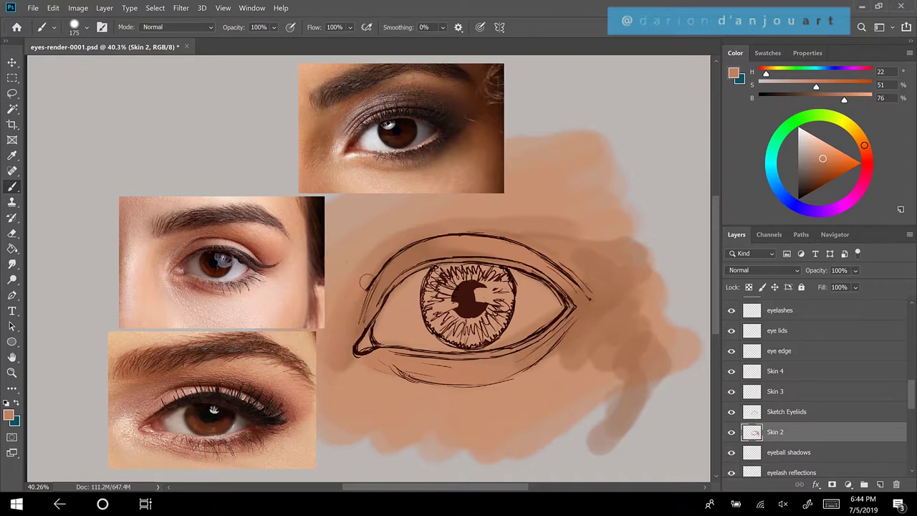
left_click_drag(340, 330, 384, 343)
mouse_move(528, 375)
left_mouse_down()
mouse_move(469, 387)
mouse_move(524, 379)
mouse_move(471, 391)
mouse_move(486, 392)
mouse_move(432, 388)
left_mouse_up()
left_click_drag(512, 392, 427, 380)
Sample light peach from the uppermost reference's lower edge and paint highlights beneath the lower lid and above the eye's inner corner
left_click(355, 191, "alt")
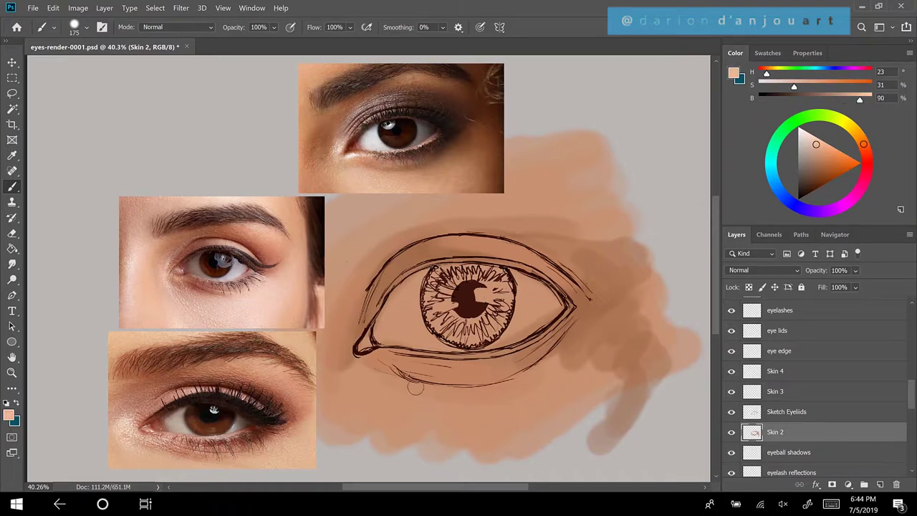
mouse_move(415, 387)
left_mouse_down()
mouse_move(373, 376)
mouse_move(451, 394)
left_mouse_up()
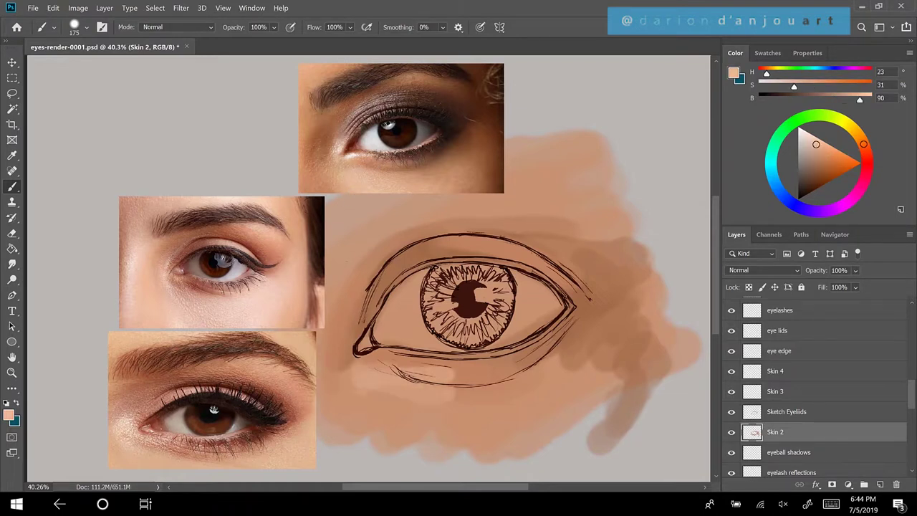
mouse_move(387, 397)
left_mouse_down()
mouse_move(501, 405)
mouse_move(462, 389)
mouse_move(412, 414)
mouse_move(465, 428)
mouse_move(416, 434)
mouse_move(517, 411)
mouse_move(374, 413)
mouse_move(518, 396)
left_mouse_up()
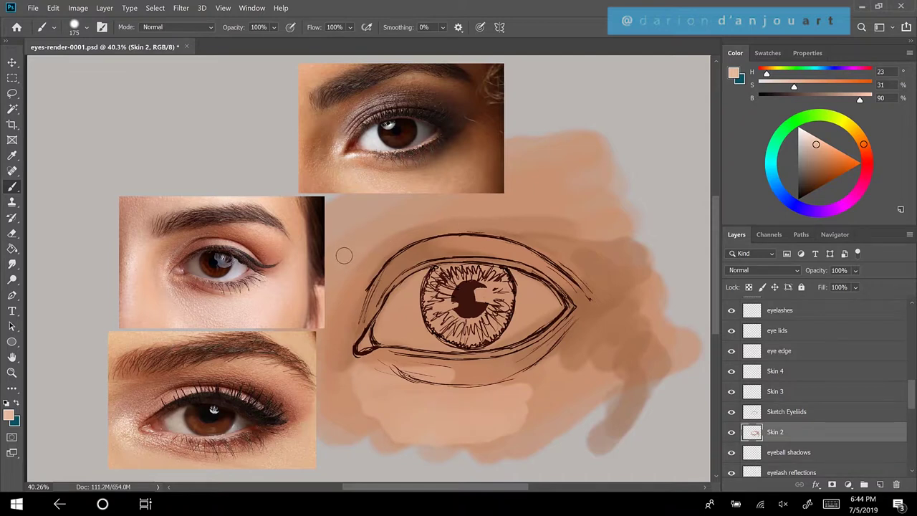
mouse_move(359, 256)
left_mouse_down()
mouse_move(341, 232)
mouse_move(353, 215)
mouse_move(345, 223)
mouse_move(350, 248)
mouse_move(368, 209)
mouse_move(348, 236)
mouse_move(354, 259)
mouse_move(359, 247)
mouse_move(340, 284)
mouse_move(365, 247)
left_mouse_up()
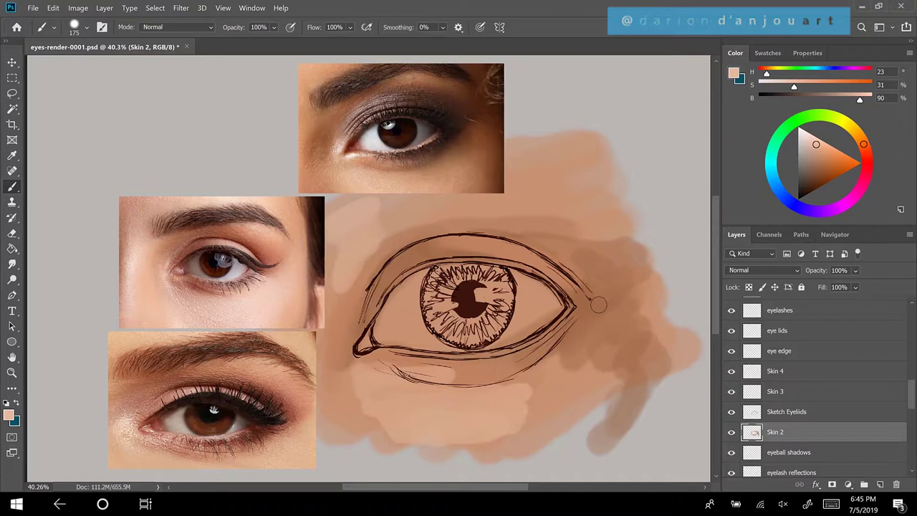
Blend the skin above the inner corner and upper eyelid crease with midtones sampled from the painting, using a size 125 brush
left_click(357, 265, "alt")
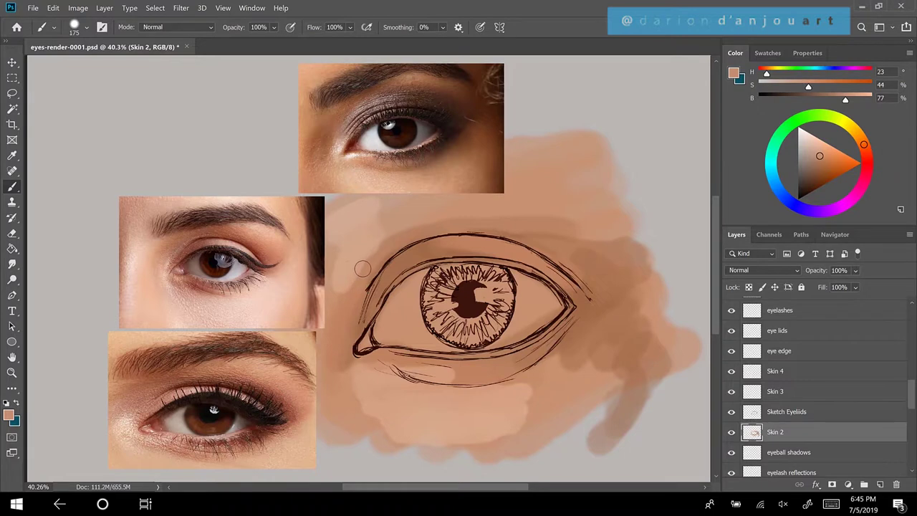
key("bracketleft")
key("bracketleft")
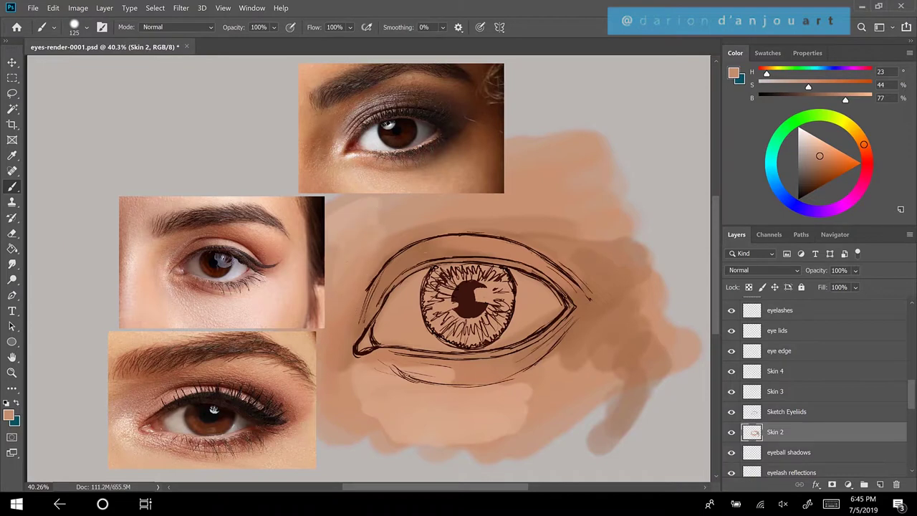
left_click(408, 228, "alt")
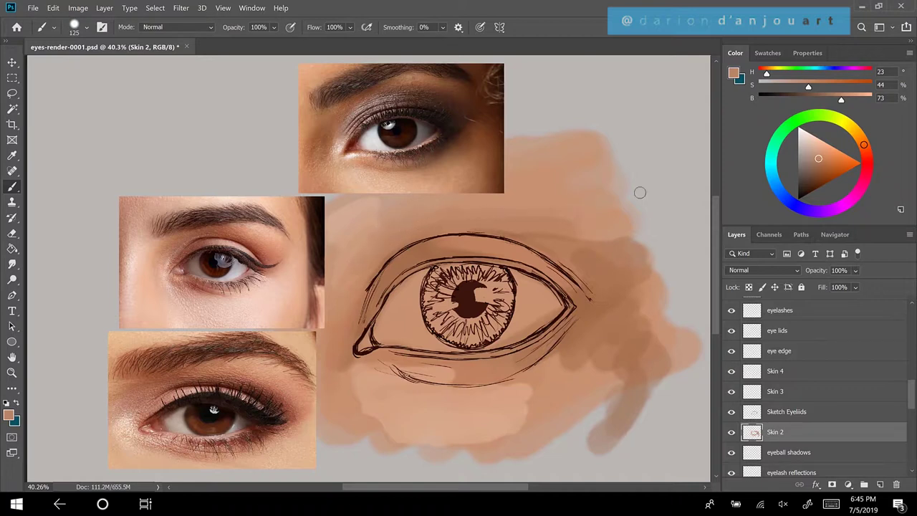
left_click(464, 246, "alt")
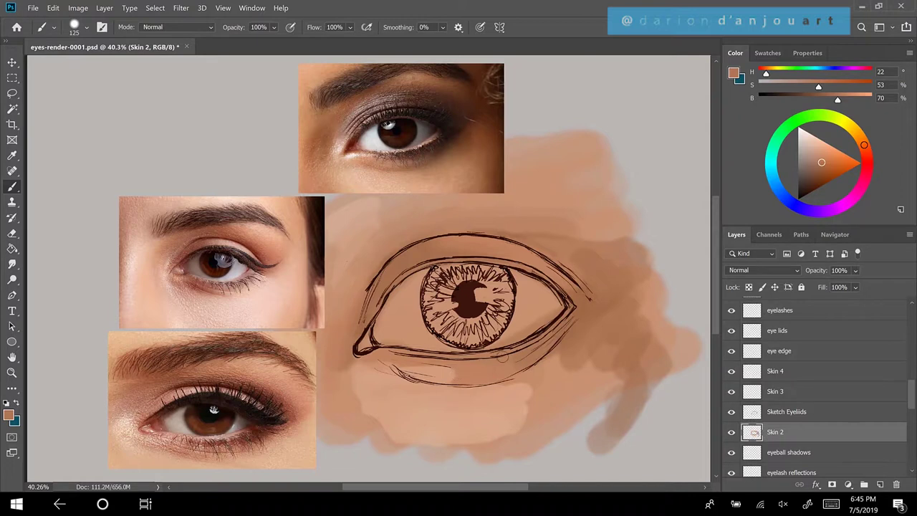
Blend the shadow beneath the inner half of the lower lid into the peach highlight with skin tones sampled nearby
scroll(505, 358, "up", 2)
scroll(508, 363, "up", 1)
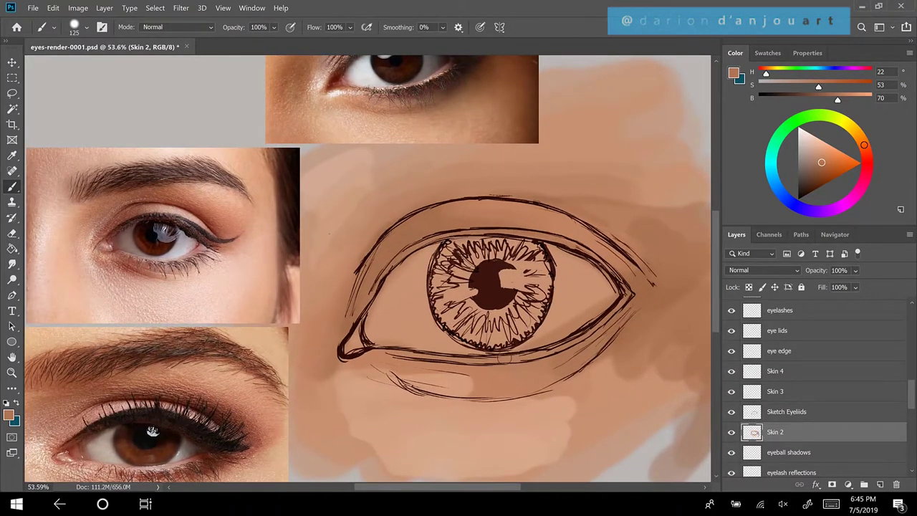
left_click(379, 380, "alt")
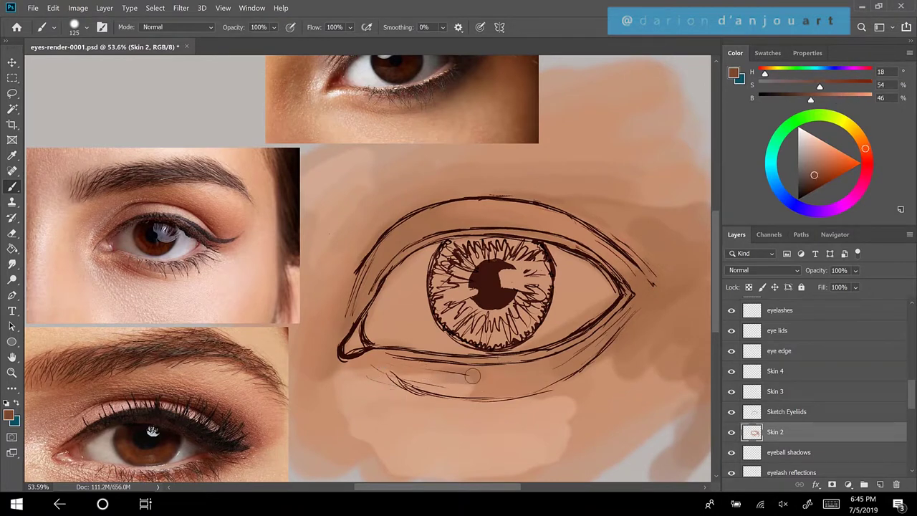
left_click(373, 367, "alt")
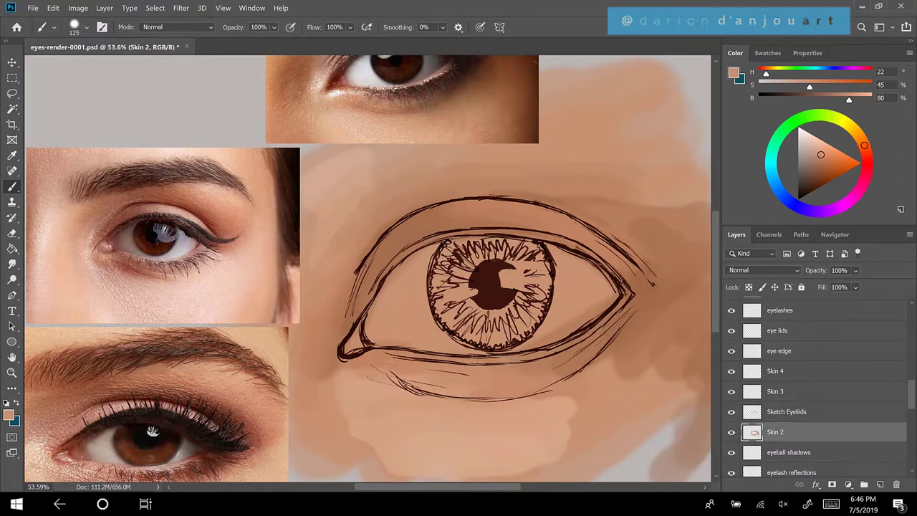
left_click(384, 396, "alt")
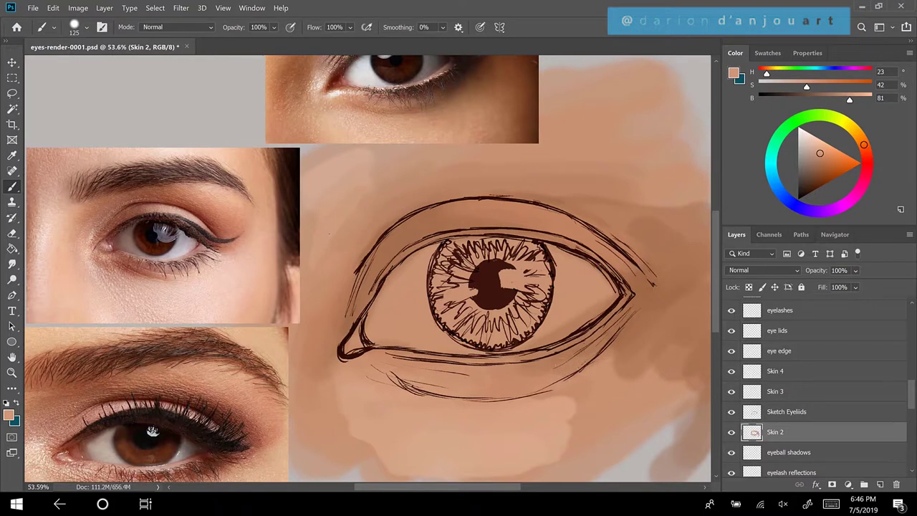
Blend the outer edge of the under-eye highlight and the outer-corner shadow with skin tones sampled from the surrounding paint
left_click(546, 374, "alt")
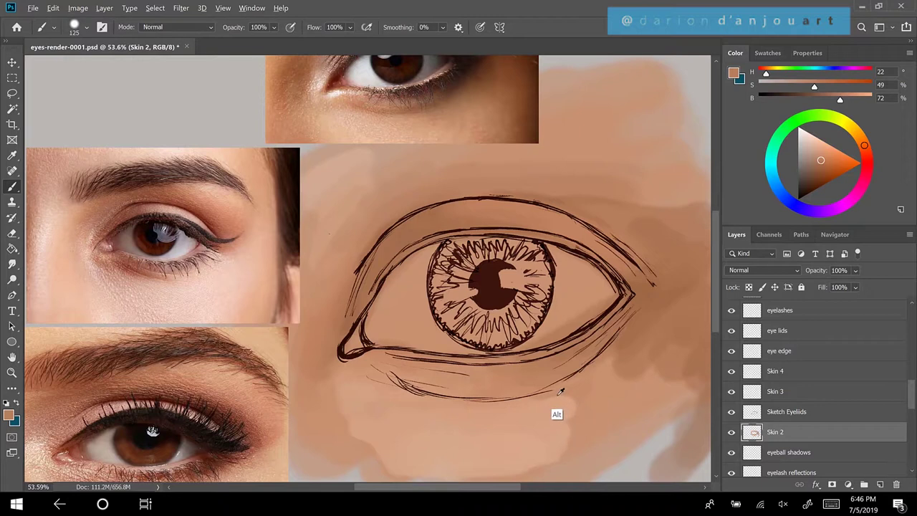
left_click(553, 417, "alt")
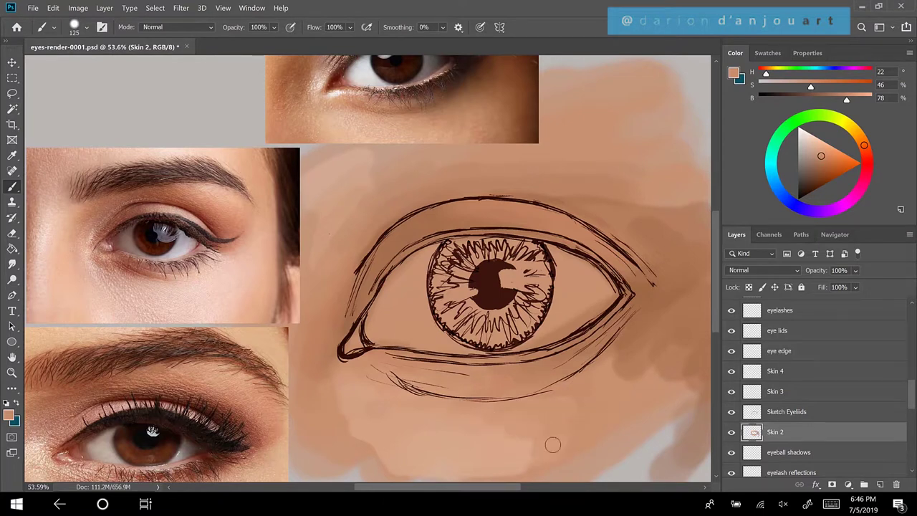
left_click(610, 370, "alt")
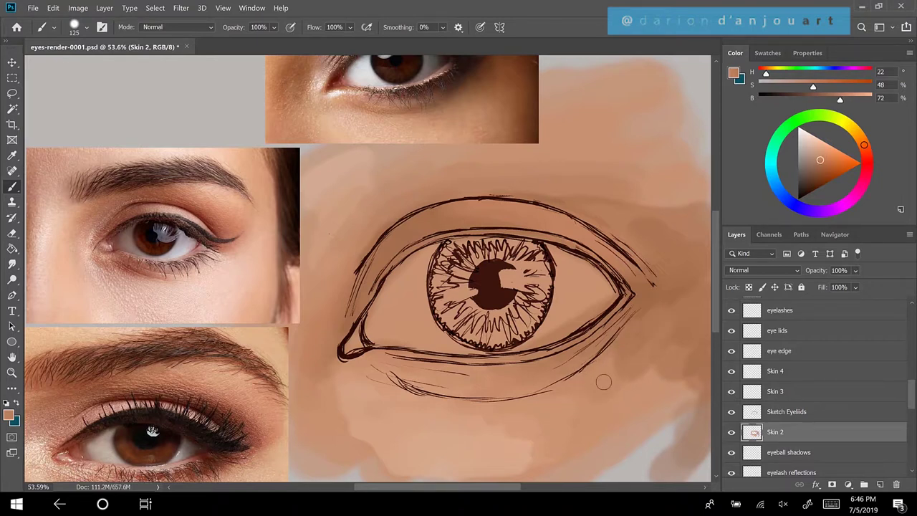
left_click(669, 315, "alt")
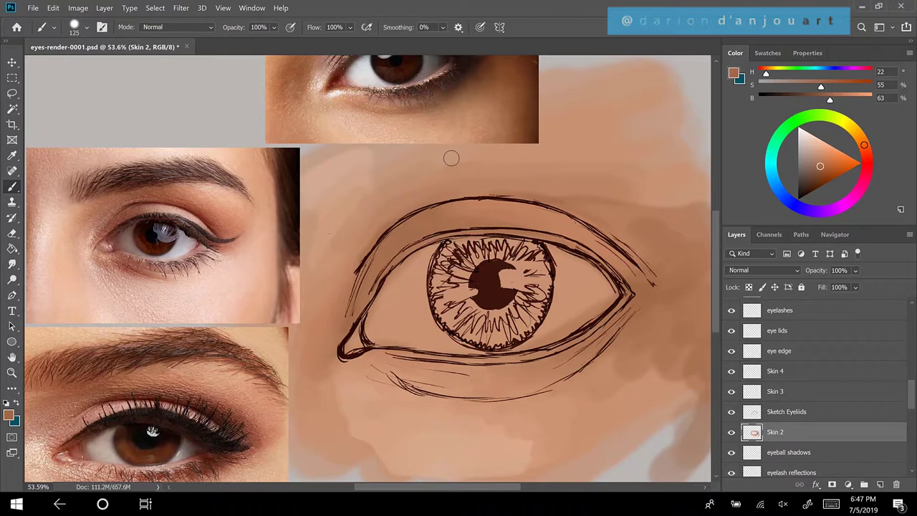
On Skin 3, trace the upper eyelid crease with a size 70 brush in dark reddish brown sampled from the lowest reference's eyelid
scroll(450, 158, "down", 1)
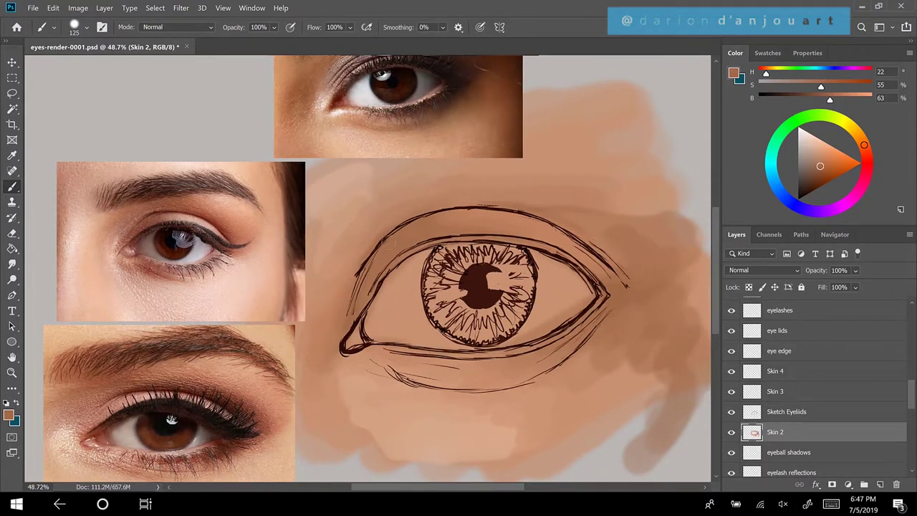
scroll(494, 213, "down", 1)
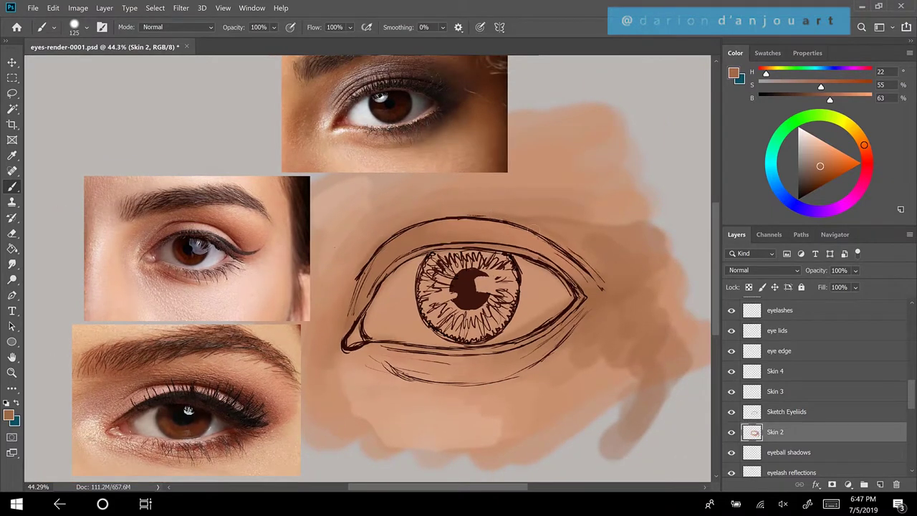
scroll(389, 304, "up", 1)
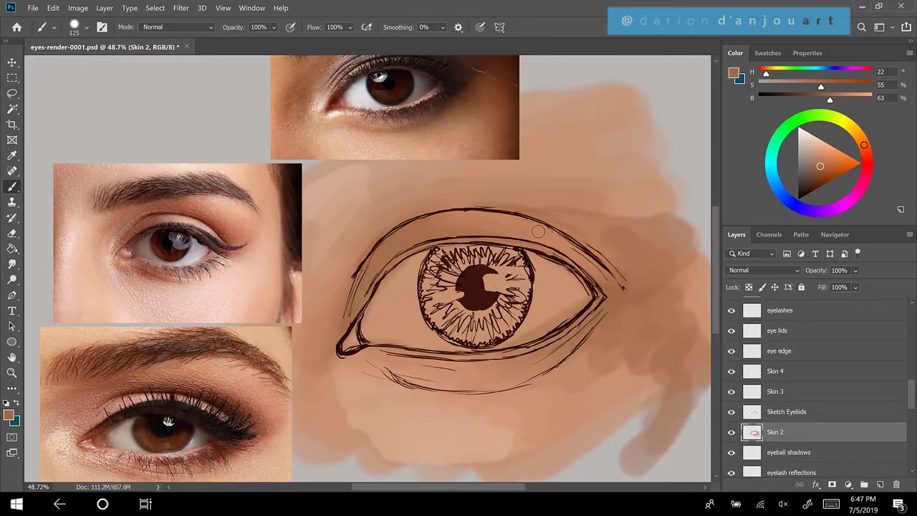
left_click(140, 387, "alt")
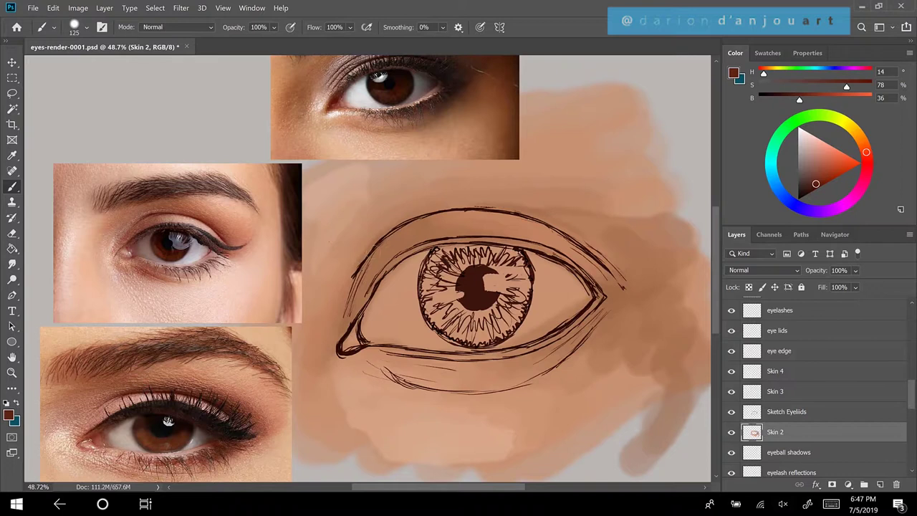
key("bracketleft")
key("bracketleft")
key("bracketleft")
key("bracketleft")
scroll(910, 398, "up", 2)
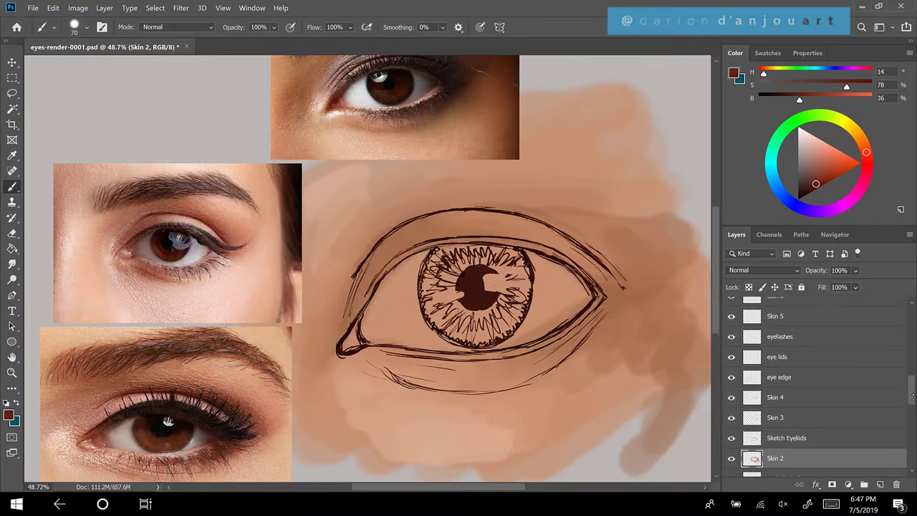
left_click(808, 406)
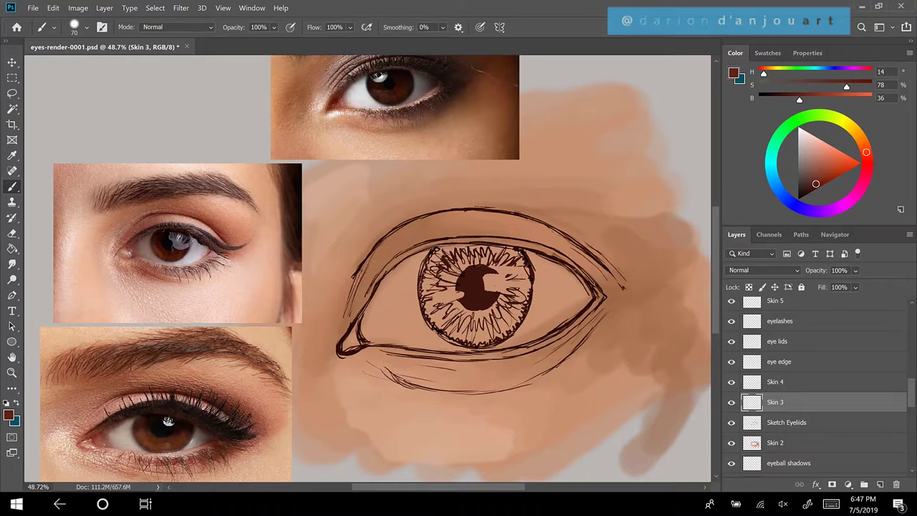
mouse_move(354, 277)
left_mouse_down()
mouse_move(378, 243)
mouse_move(427, 218)
left_mouse_up()
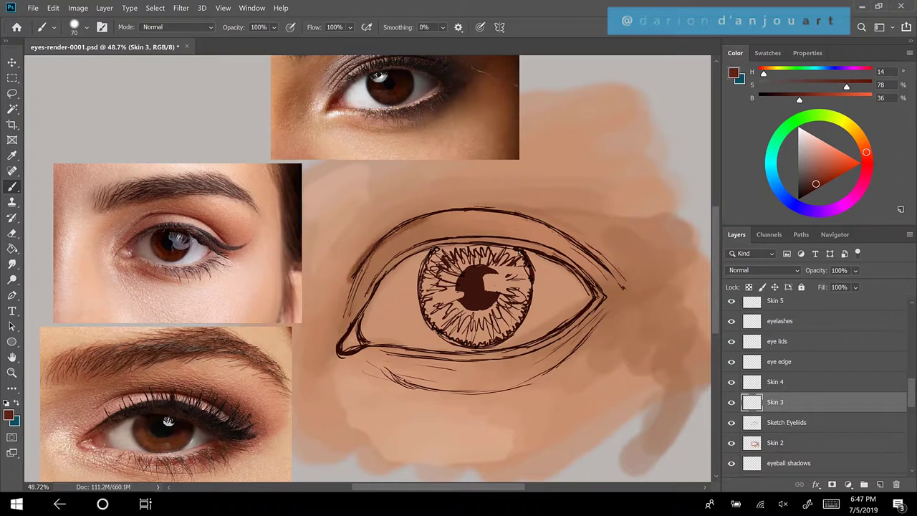
left_click_drag(381, 238, 471, 210)
left_click_drag(413, 217, 519, 207)
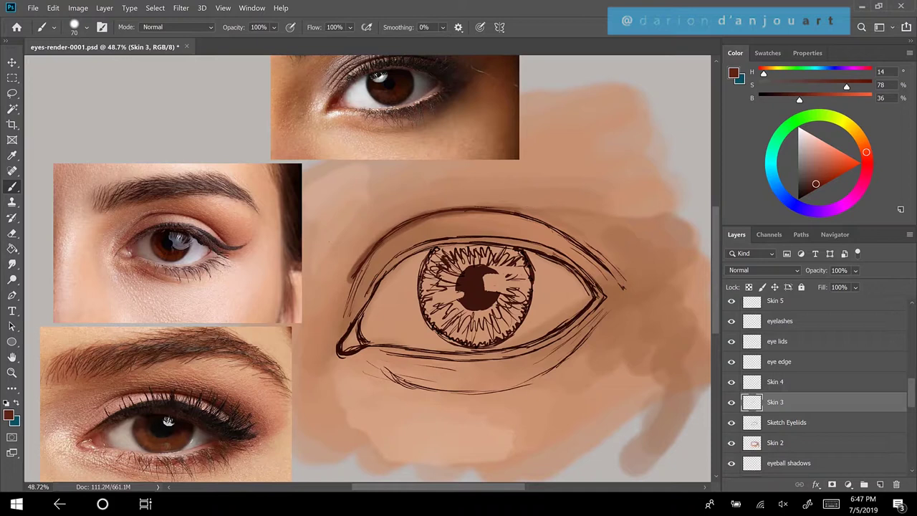
mouse_move(487, 207)
left_mouse_down()
mouse_move(569, 237)
mouse_move(626, 291)
left_mouse_up()
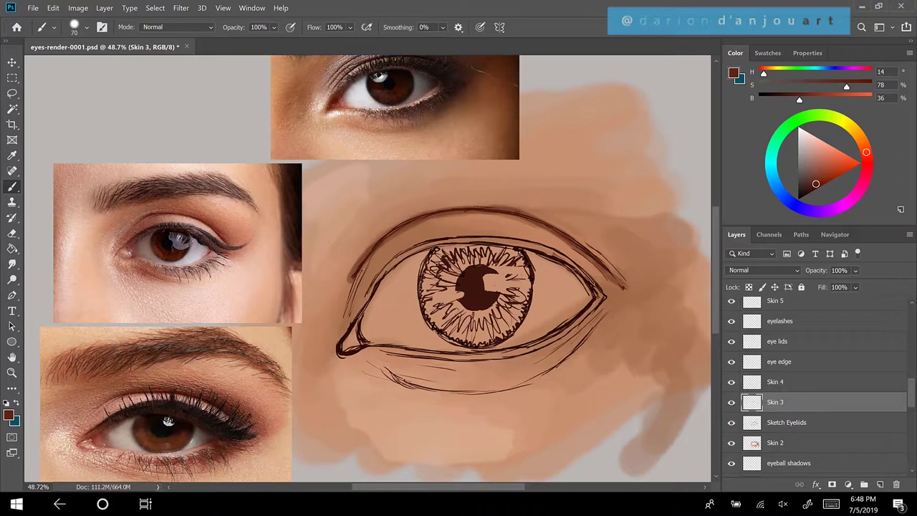
Reinforce the upper eyelid crease from the inner to the outer end with a size 40 brush on Skin 3
key("bracketleft")
key("bracketleft")
key("bracketleft")
mouse_move(358, 265)
left_mouse_down()
mouse_move(409, 222)
mouse_move(482, 207)
mouse_move(534, 216)
mouse_move(593, 257)
left_mouse_up()
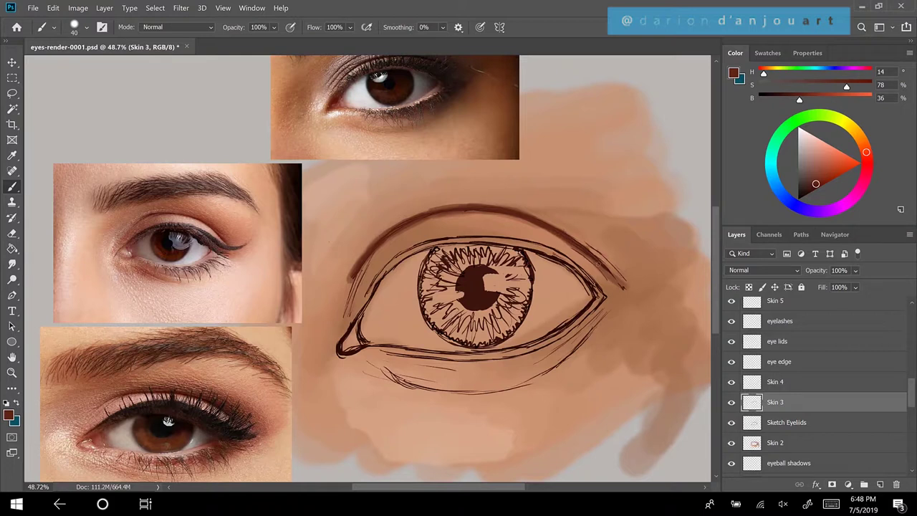
left_click_drag(556, 226, 615, 280)
left_click_drag(534, 217, 586, 249)
key("XF86AudioLowerVolume")
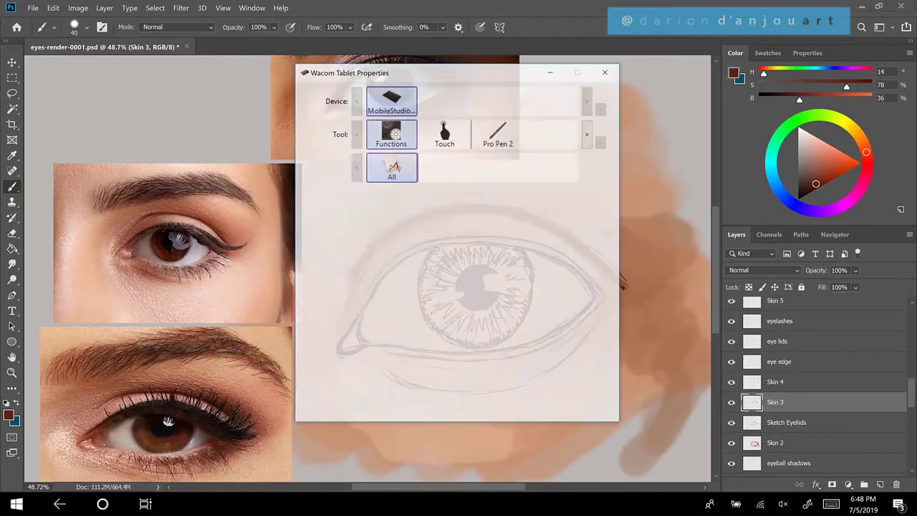
left_click(606, 72)
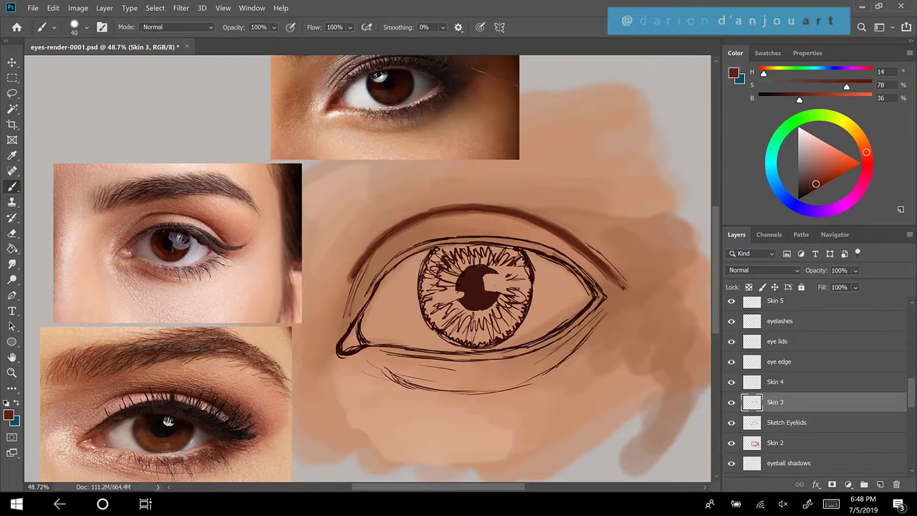
Refine the outer end of the eyelid crease with size 30 brush strokes along the sketch line
key("bracketleft")
left_click_drag(586, 242, 628, 287)
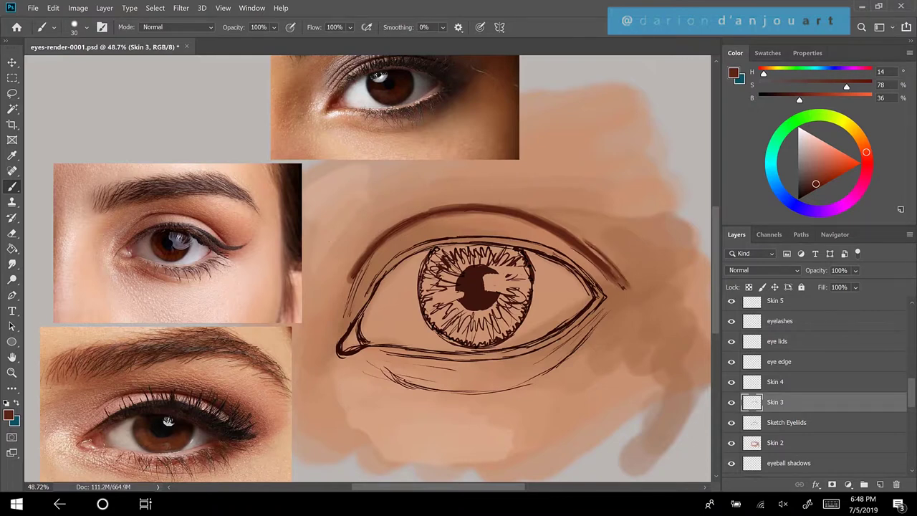
mouse_move(595, 252)
left_mouse_down()
mouse_move(610, 265)
mouse_move(603, 278)
mouse_move(613, 288)
left_mouse_up()
scroll(538, 331, "up", 3)
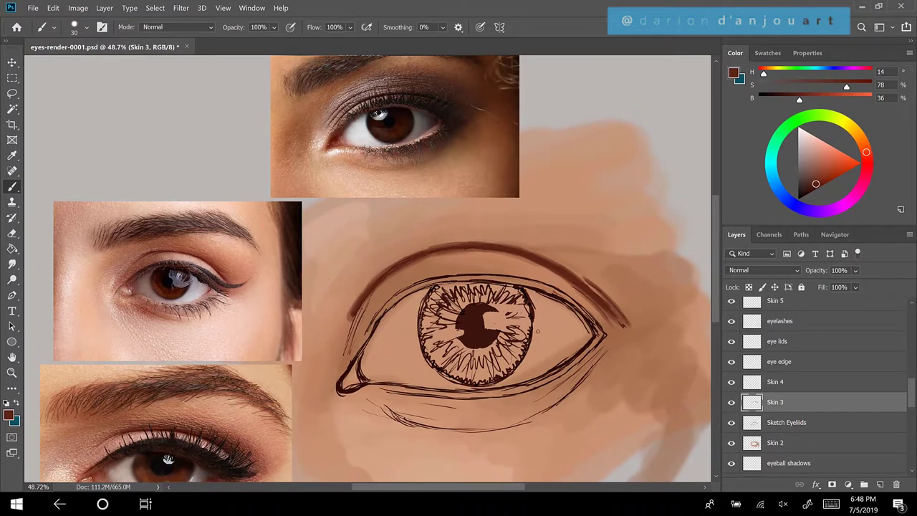
Trace the under-eye crease lines on Skin 3 with a size 30 brush in muted reddish brown sampled from the lowest reference's lower eye area
scroll(537, 331, "down", 3)
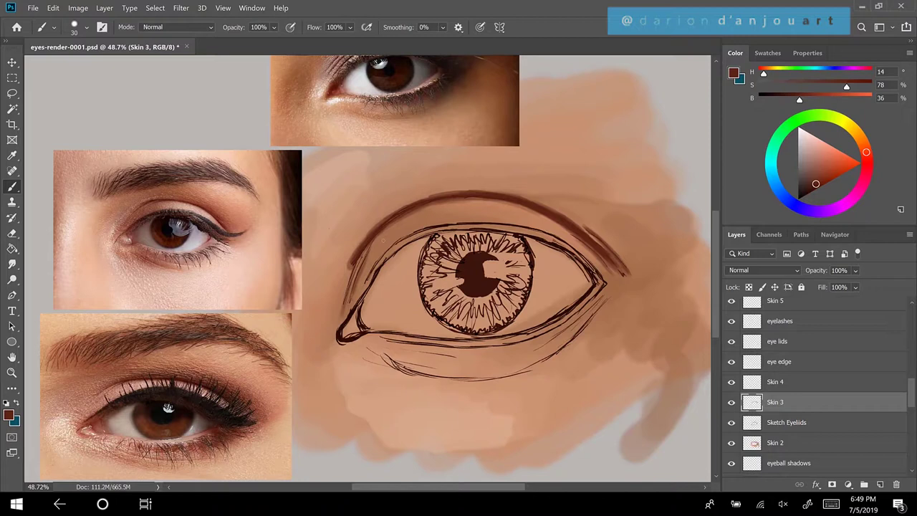
left_click(109, 386, "alt")
left_click(111, 383, "alt")
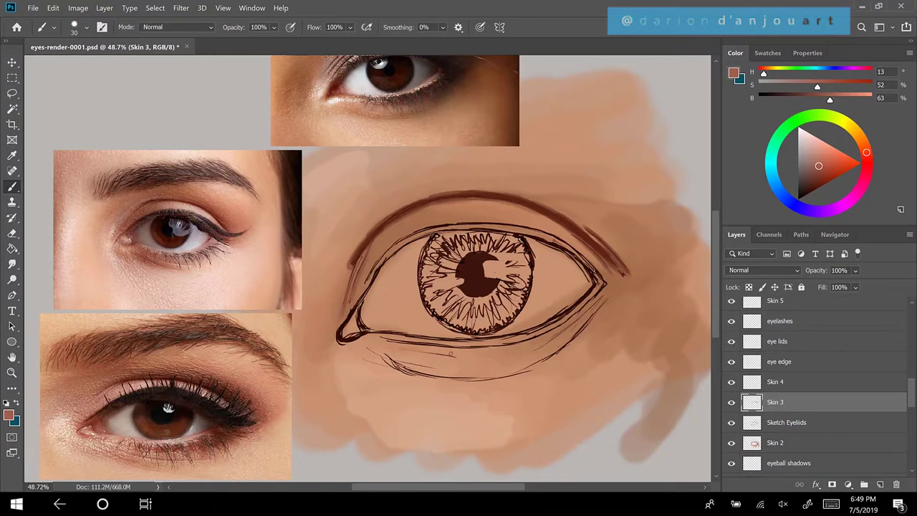
mouse_move(450, 353)
left_mouse_down()
mouse_move(417, 352)
mouse_move(462, 367)
mouse_move(365, 351)
mouse_move(417, 364)
left_mouse_up()
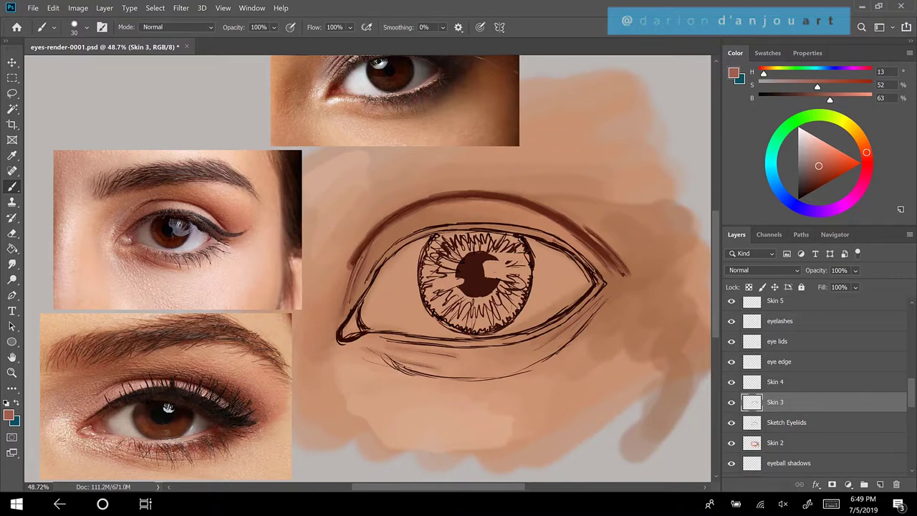
left_click_drag(361, 355, 399, 369)
left_click_drag(585, 322, 555, 353)
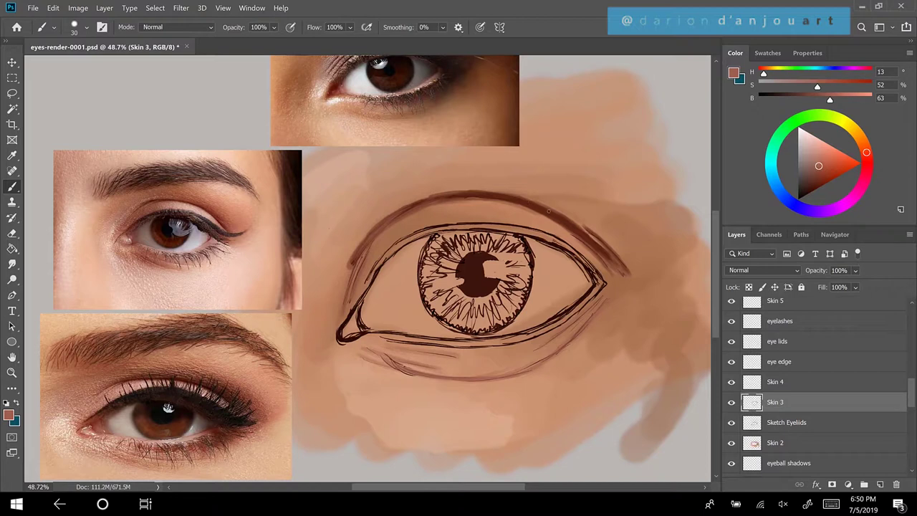
Soften the upper eyelid crease from its outer half to its peak with the same muted reddish brown
left_click_drag(559, 217, 600, 248)
left_click_drag(528, 204, 600, 253)
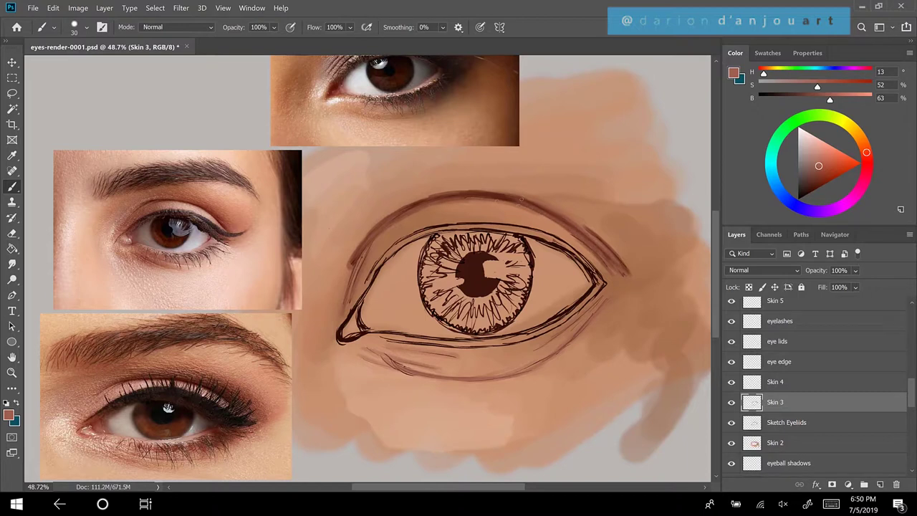
left_click_drag(459, 195, 432, 202)
left_click_drag(490, 197, 501, 198)
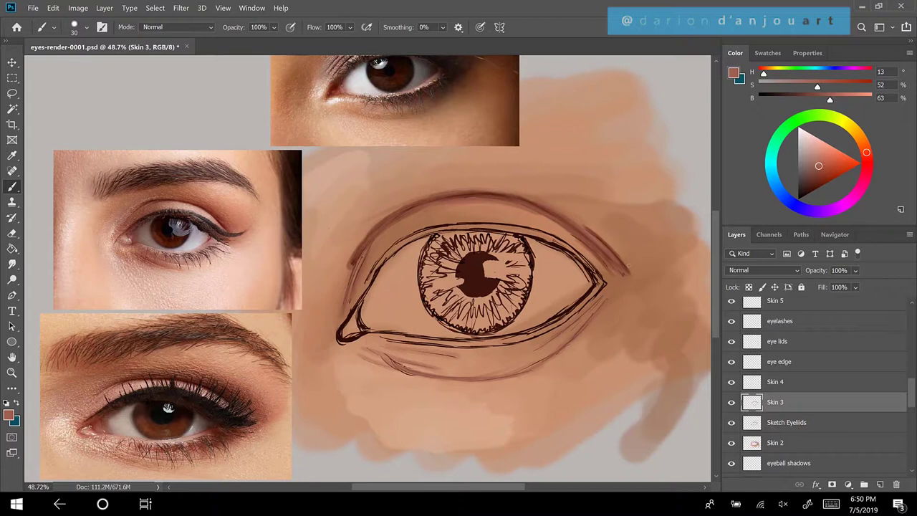
Redefine the outer half of the upper eyelid crease with a size 20 brush in the recently used dark reddish brown
left_click(771, 53)
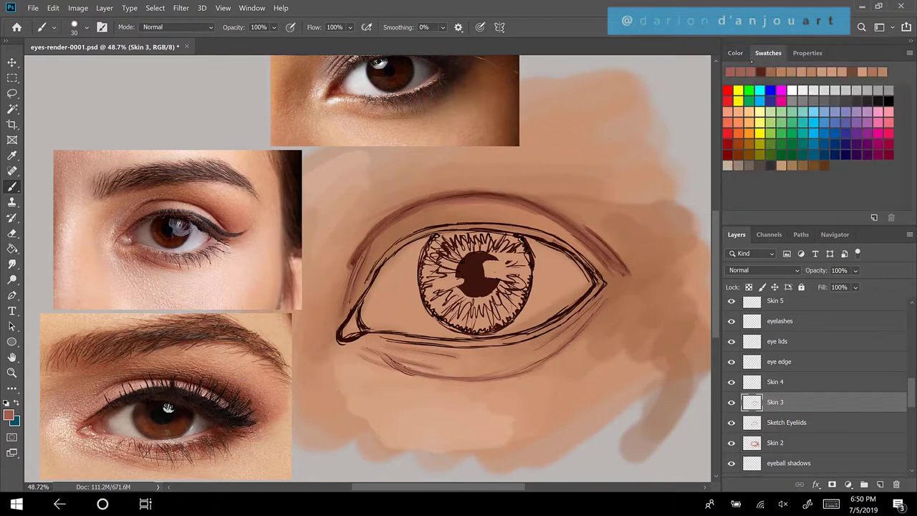
left_click(762, 69)
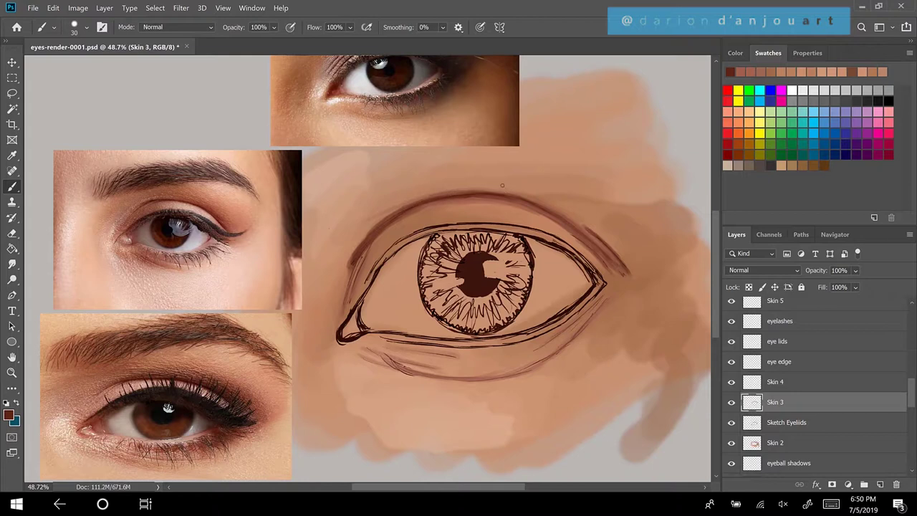
key("bracketleft")
left_click_drag(531, 207, 592, 246)
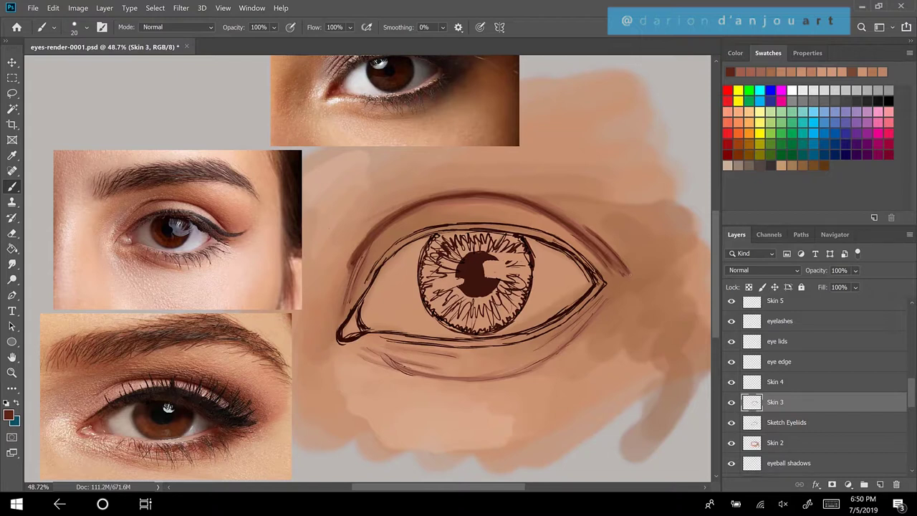
Blend the underside of the crease from its peak outward with a size 30 brush in a mid-brown sampled from the crease
left_click(462, 196, "alt")
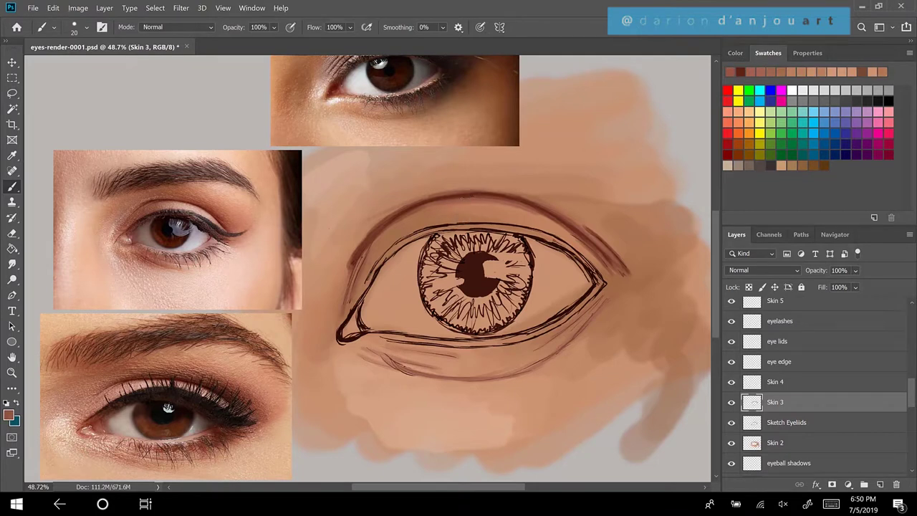
key("bracketright")
left_click_drag(470, 199, 553, 224)
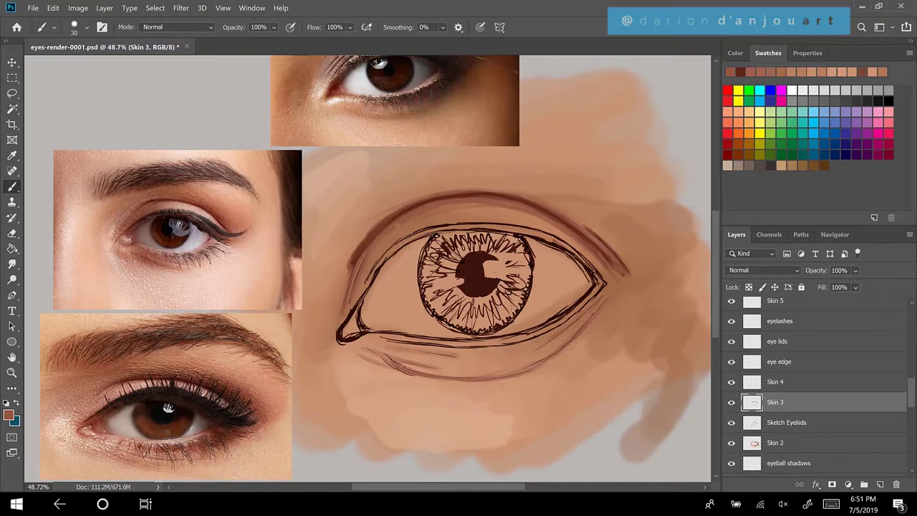
Shade the upper eyelid below the crease from inner to outer end with a size 100 brush in reddish brown sampled from the crease's inner part
key("bracketright")
key("bracketright")
key("alt")
left_click(407, 213, "alt")
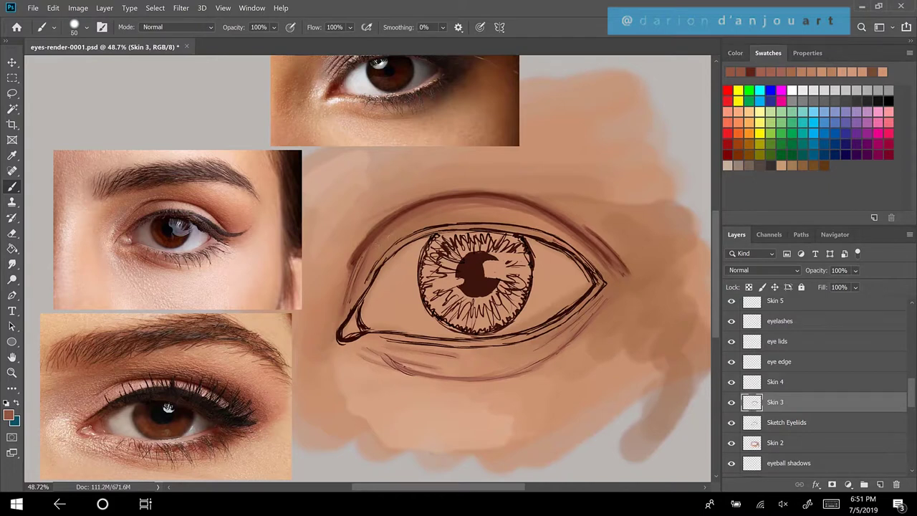
key("bracketright")
key("bracketright")
key("bracketright")
key("bracketright")
key("bracketright")
mouse_move(367, 265)
left_mouse_down()
mouse_move(408, 225)
mouse_move(448, 212)
mouse_move(523, 213)
mouse_move(551, 225)
left_mouse_up()
left_click_drag(477, 386, 490, 390)
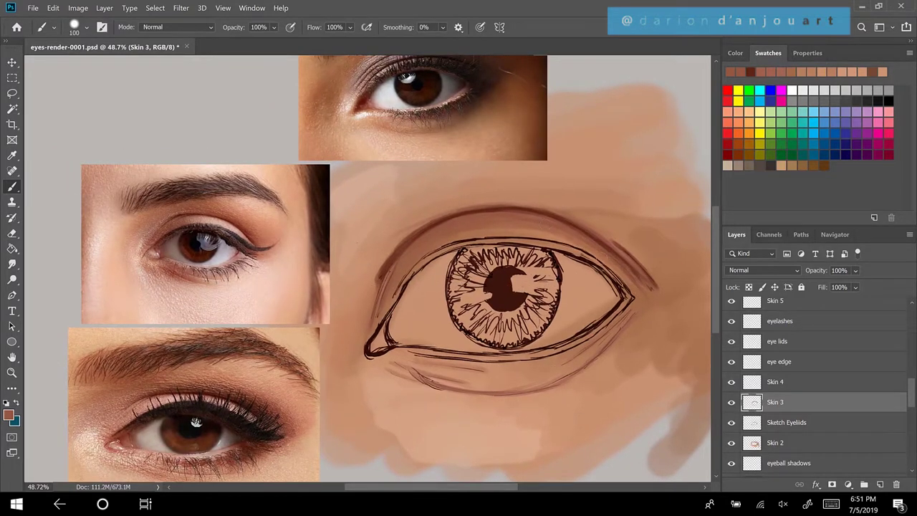
left_click_drag(607, 242, 654, 292)
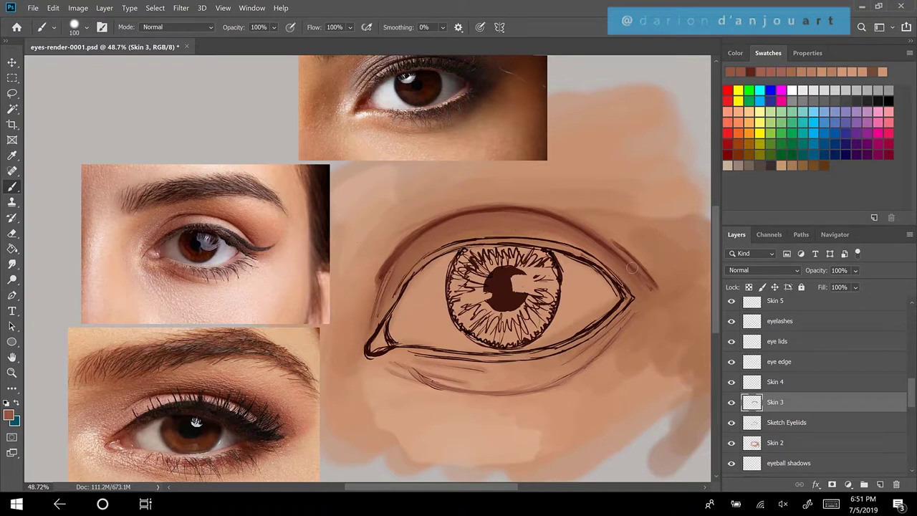
Blend along the upper lash line and beneath the inner lower lash line with a lighter brown sampled from the upper eyelid
left_click(540, 228, "alt")
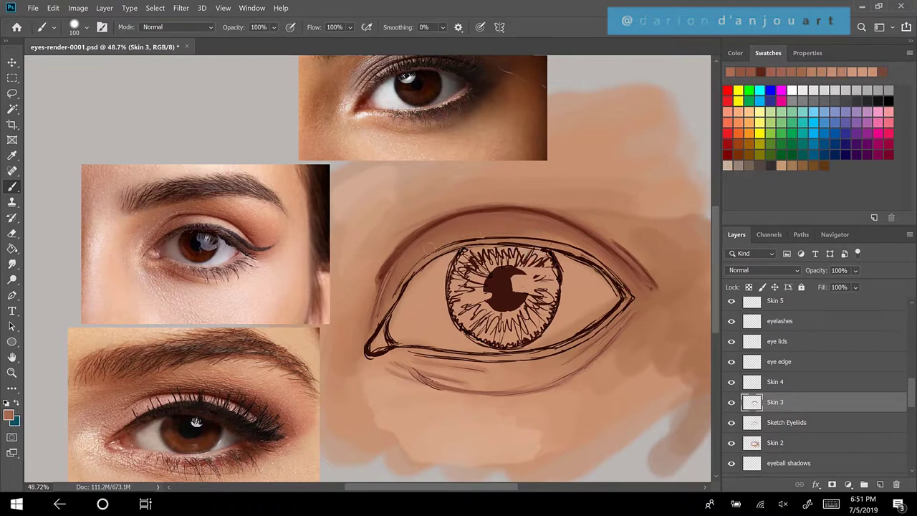
mouse_move(453, 233)
left_mouse_down()
mouse_move(512, 237)
mouse_move(605, 263)
left_mouse_up()
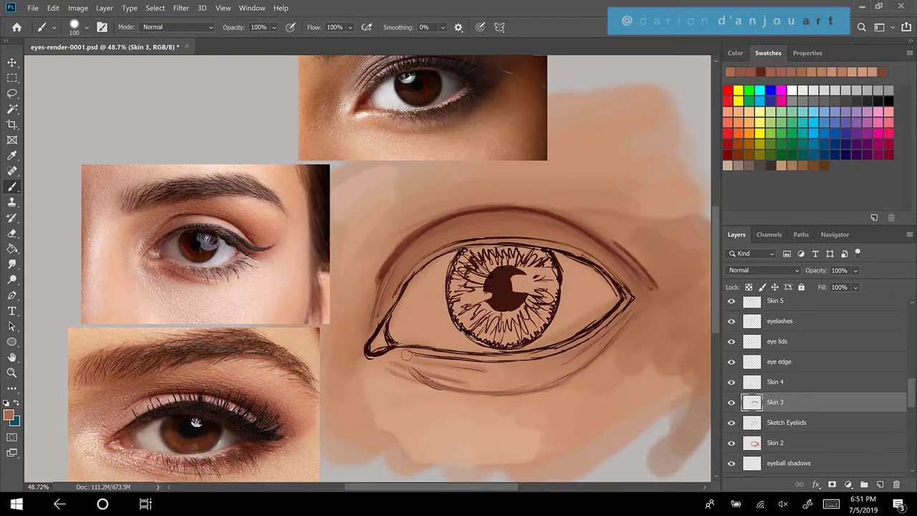
mouse_move(389, 350)
left_mouse_down()
mouse_move(439, 348)
mouse_move(504, 371)
left_mouse_up()
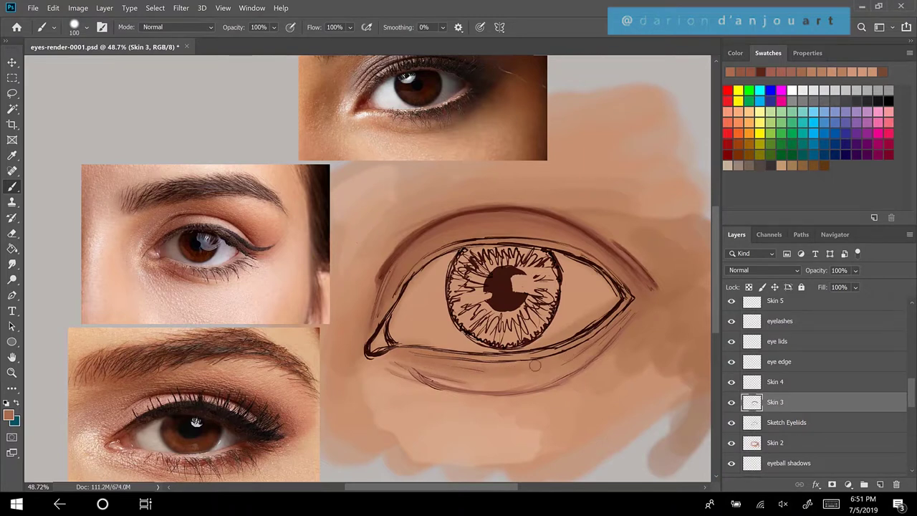
Smooth the lower eyelid between the lash line and under-eye crease with a size 150 brush in skin tone sampled from the lower lid
key("bracketright")
key("bracketright")
left_click(488, 377, "alt")
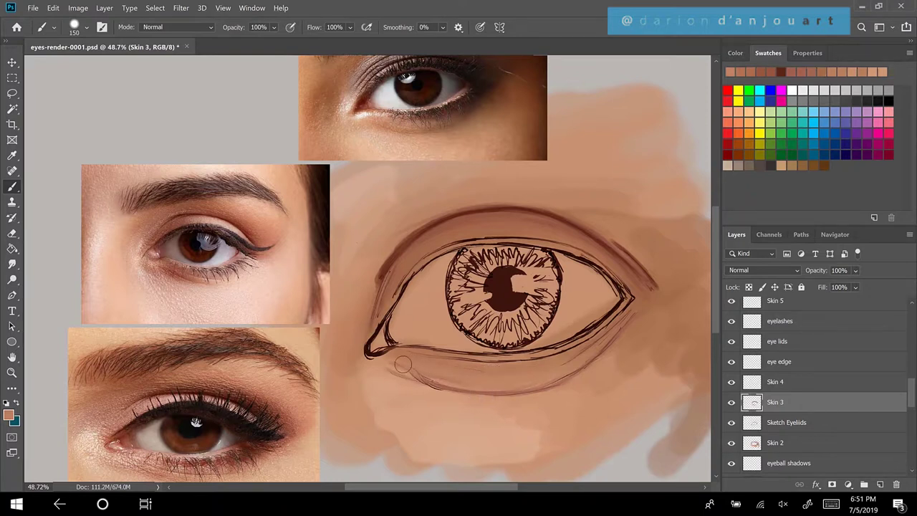
mouse_move(469, 363)
left_mouse_down()
mouse_move(568, 363)
mouse_move(542, 370)
left_mouse_up()
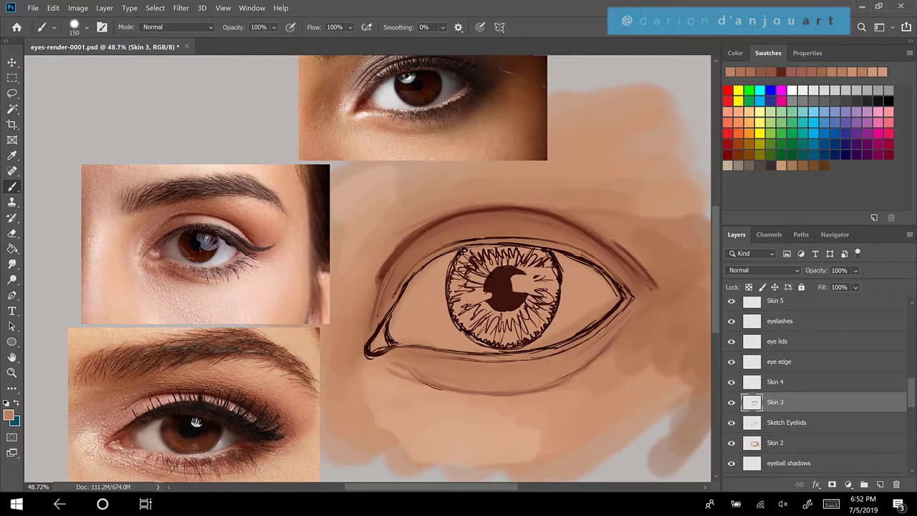
scroll(127, 235, "down", 1)
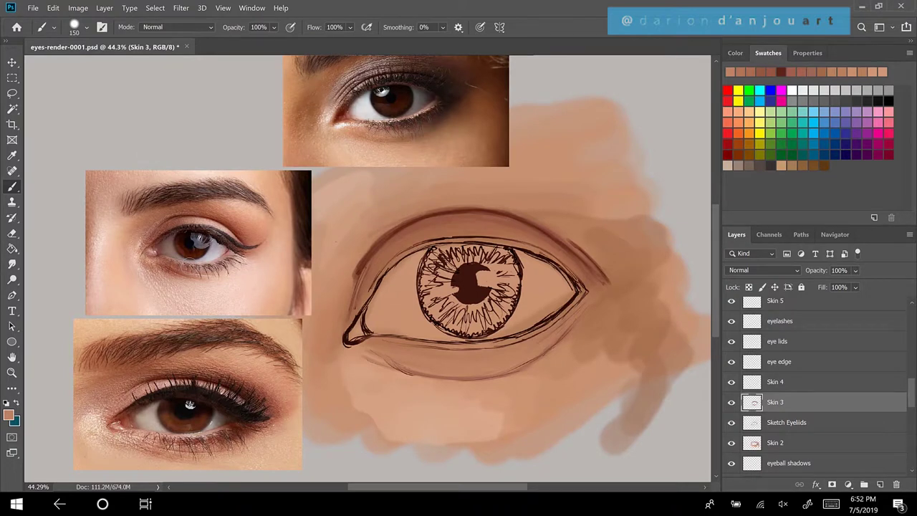
scroll(107, 333, "up", 1)
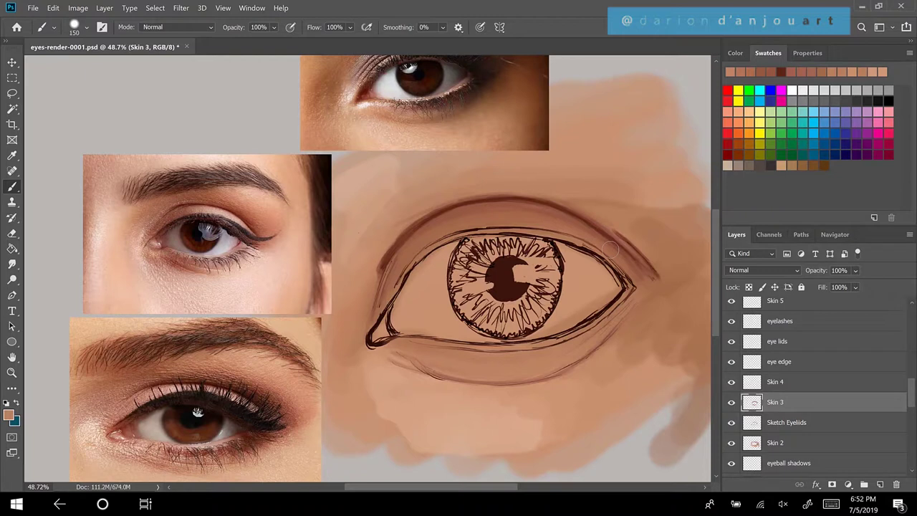
Switch to the Skin 4 layer and sample a dark reddish brown from the inner upper eyelid of the middle reference
left_click(802, 384)
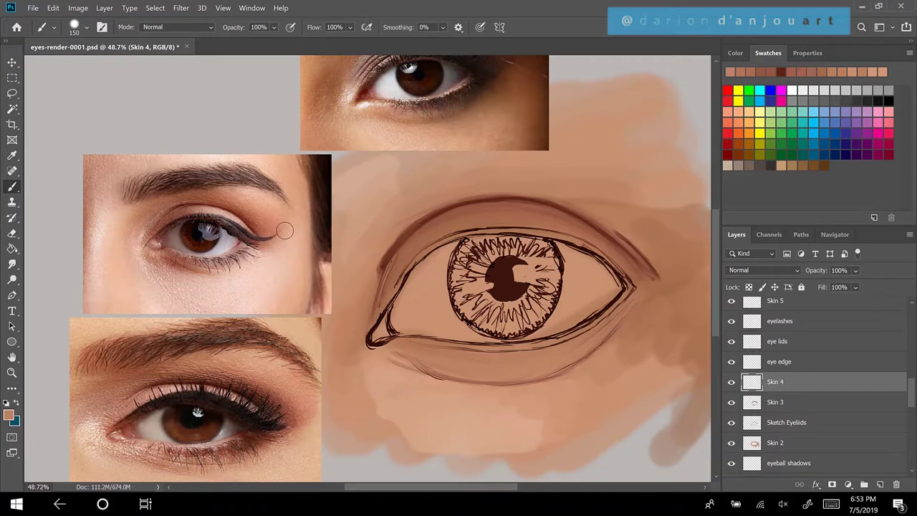
scroll(284, 229, "up", 3)
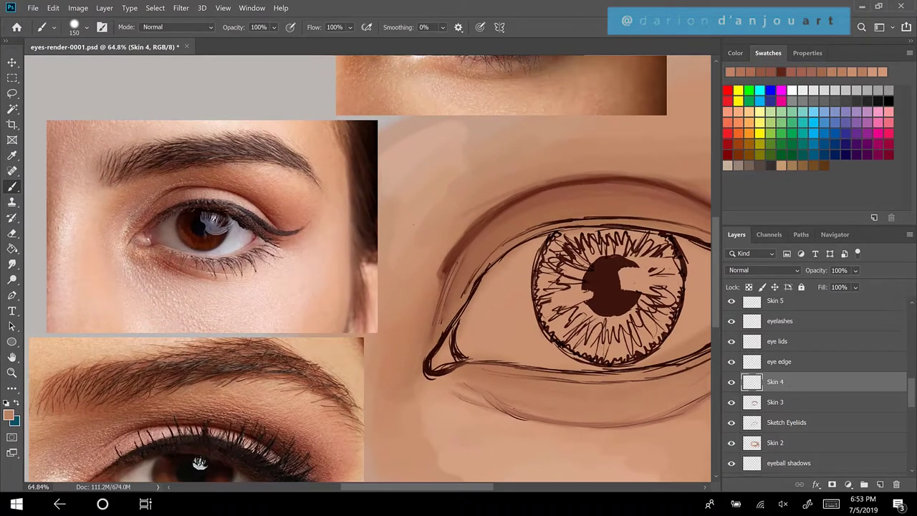
scroll(140, 232, "up", 2)
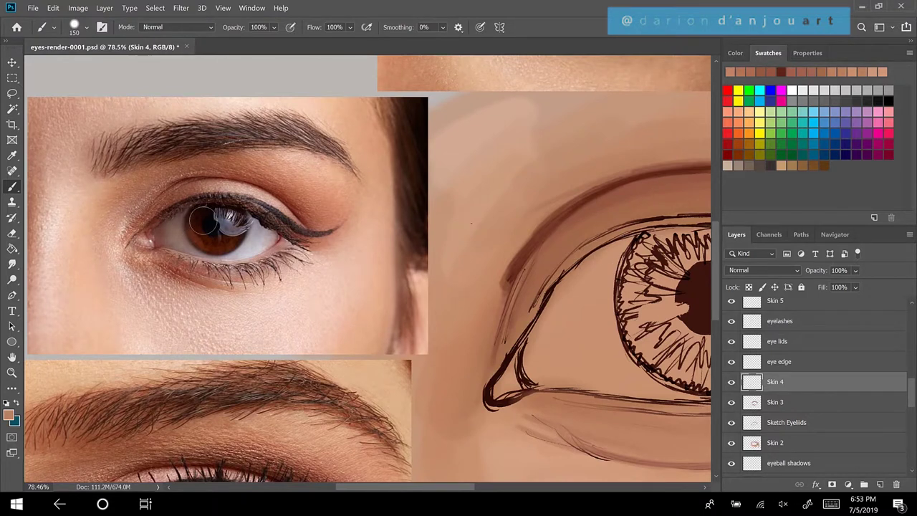
scroll(203, 223, "up", 2)
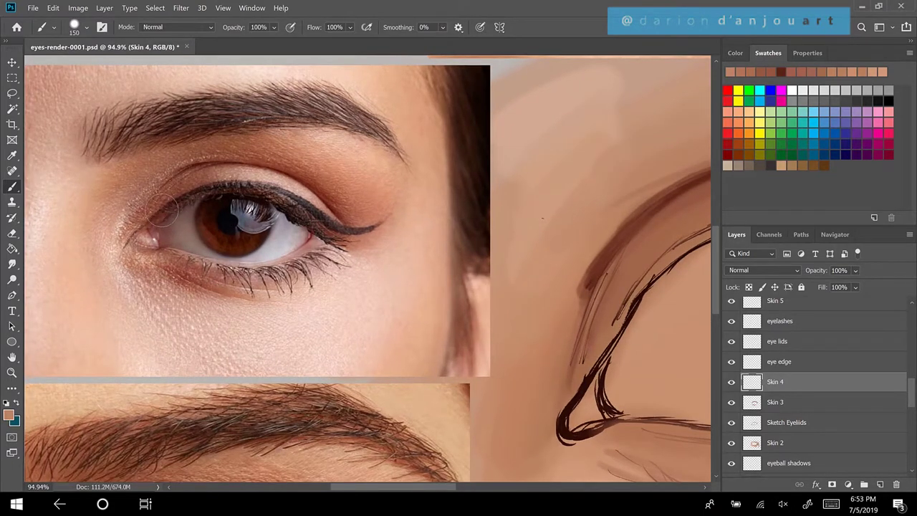
key("alt")
left_click(177, 209, "alt")
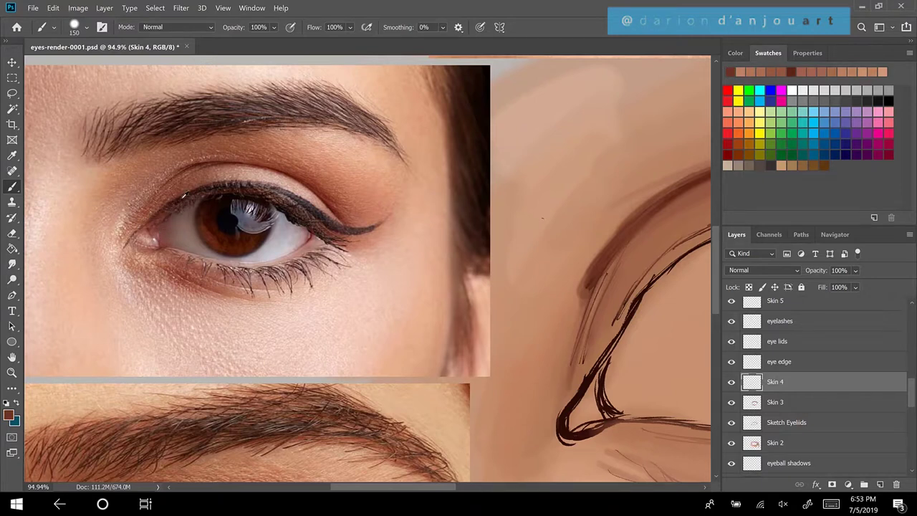
left_click(735, 53)
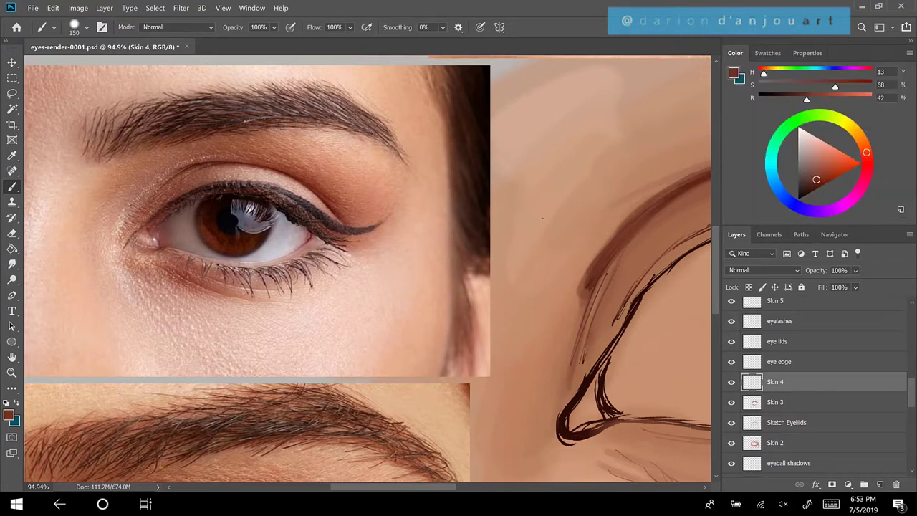
Darken the inner part of the upper lash line with a size 80 brush in the sampled dark reddish brown
scroll(367, 269, "right", 8)
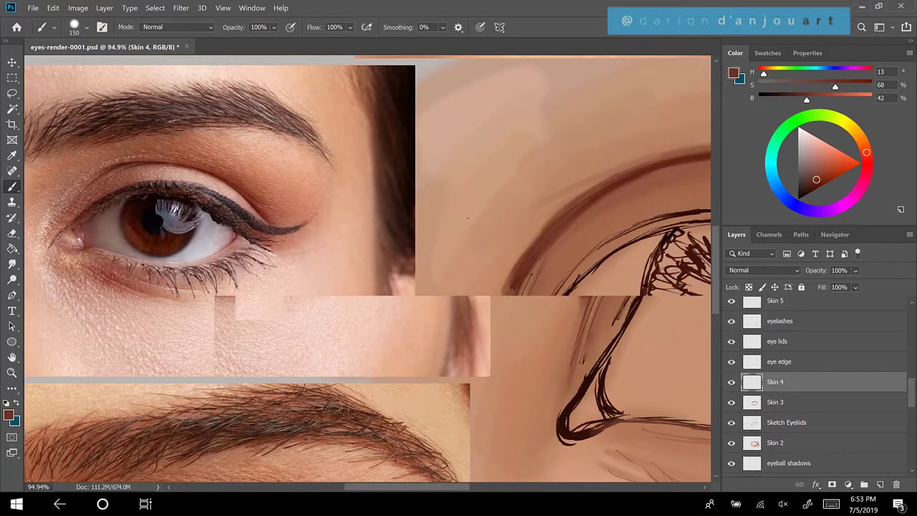
scroll(311, 301, "down", 1)
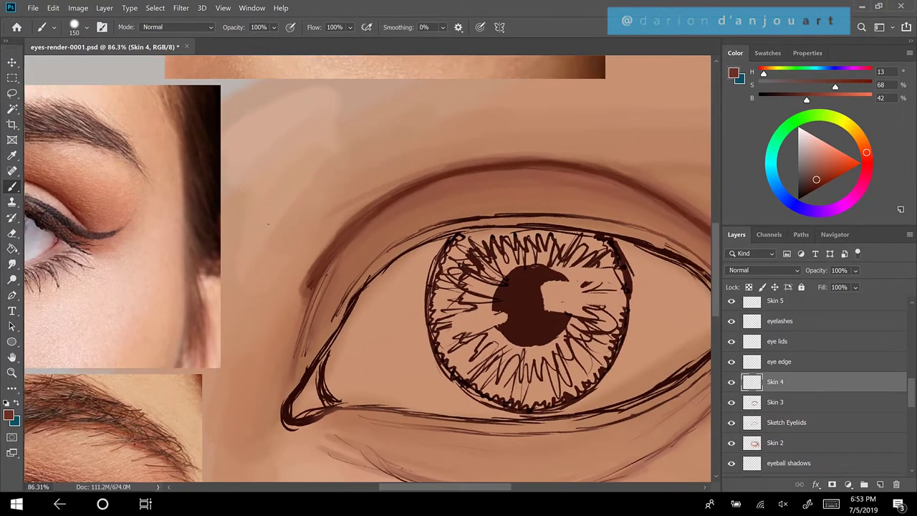
scroll(316, 278, "down", 1)
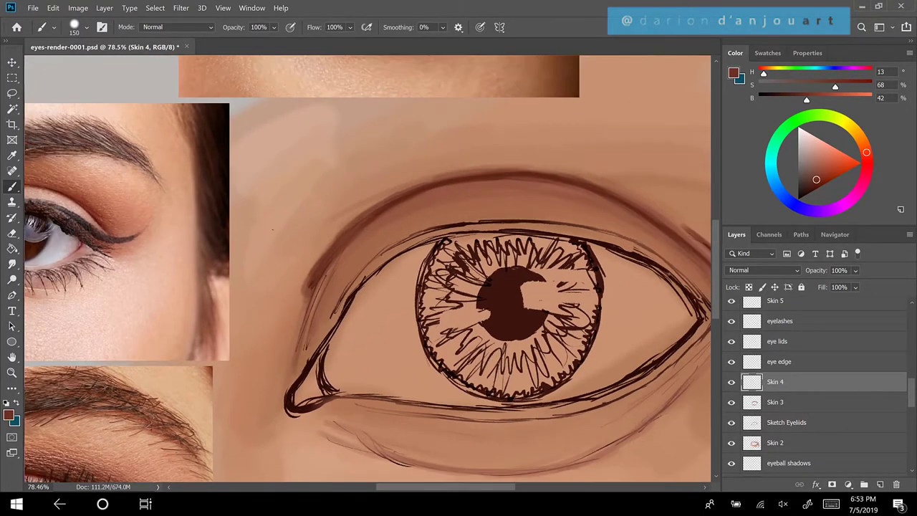
scroll(343, 272, "up", 1)
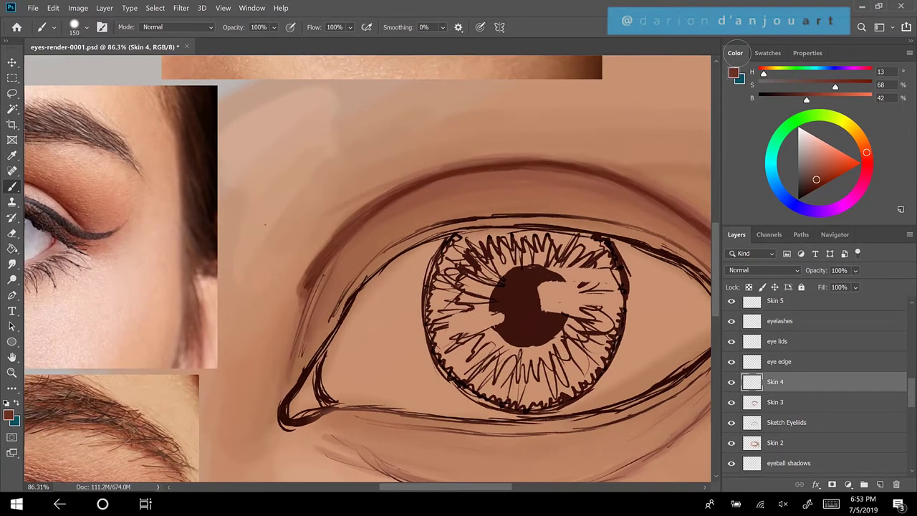
scroll(201, 240, "down", 2)
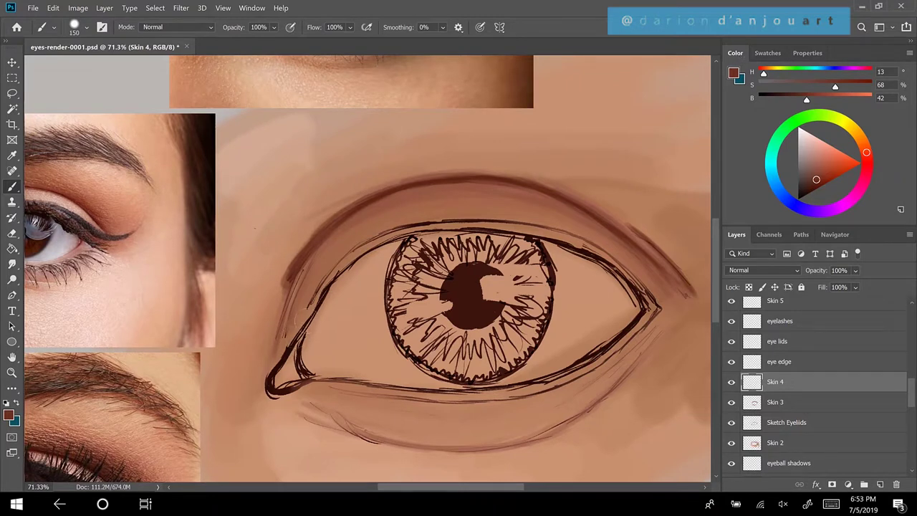
key("[")
key("[")
key("[")
key("[")
left_click_drag(380, 352, 535, 352)
left_click_drag(406, 338, 288, 338)
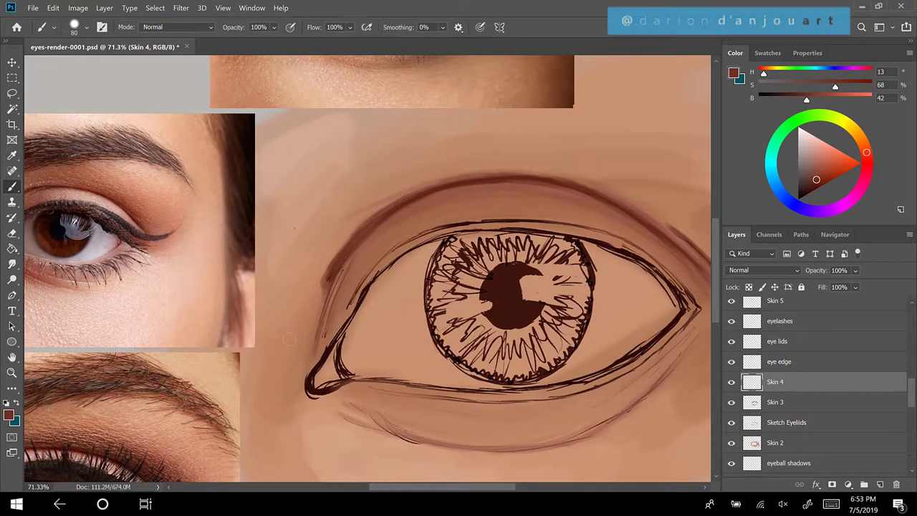
scroll(289, 339, "left", 2)
scroll(289, 338, "right", 2)
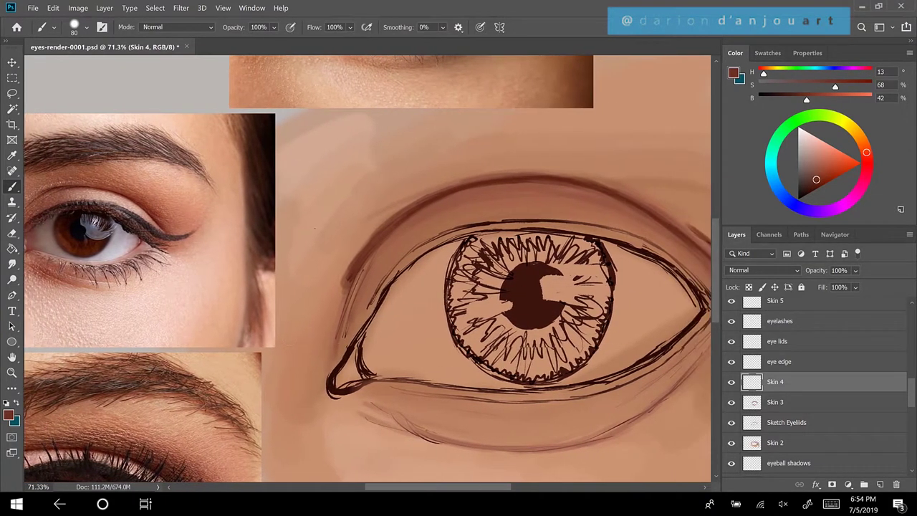
scroll(300, 308, "down", 1)
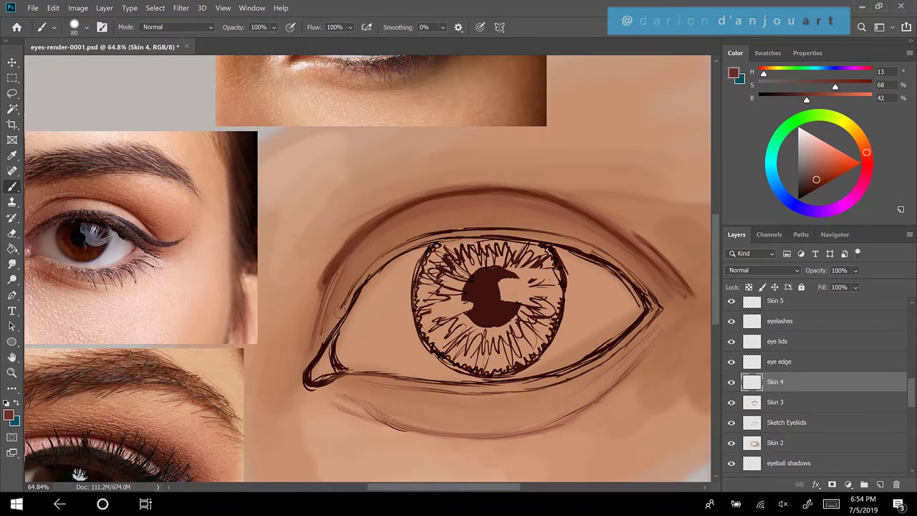
mouse_move(338, 316)
left_mouse_down()
mouse_move(371, 270)
mouse_move(355, 290)
left_mouse_up()
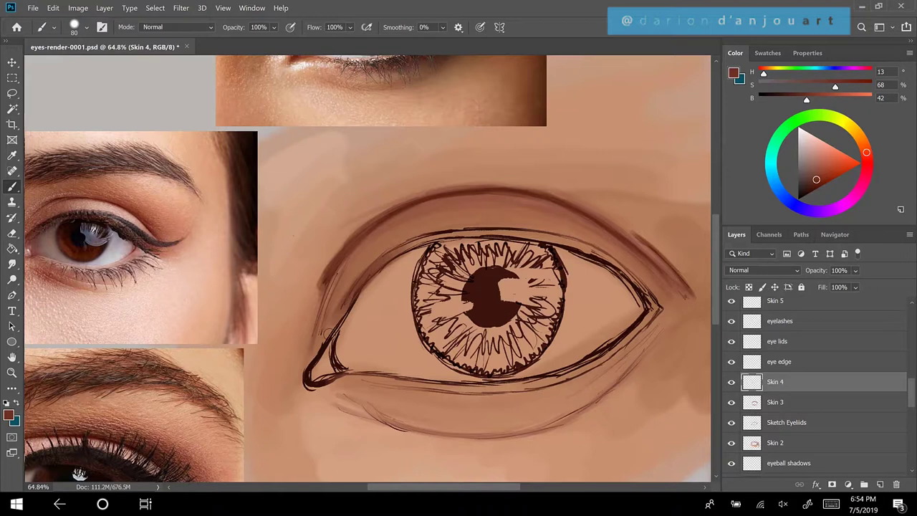
Paint the upper lash line from inner to outer corner in red sampled from the middle reference's inner corner, lightened to saturation 55, brightness 62
scroll(329, 333, "left", 2)
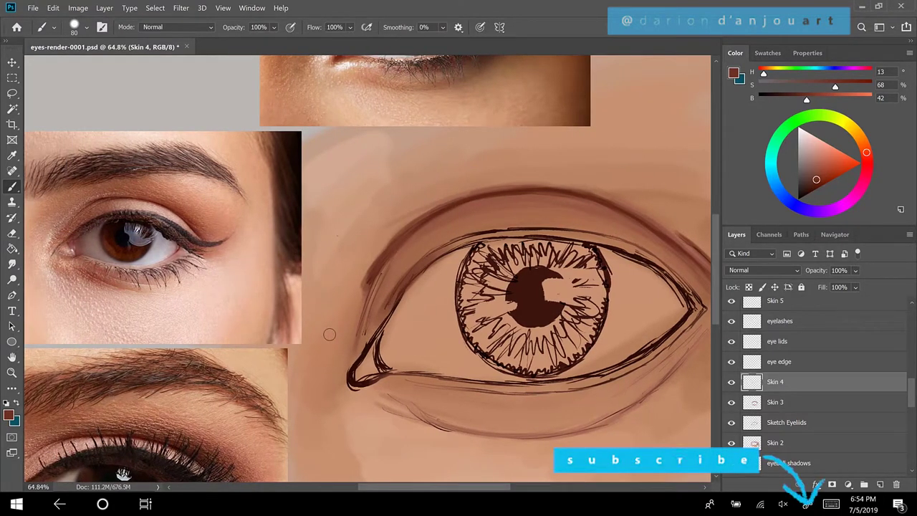
key("alt")
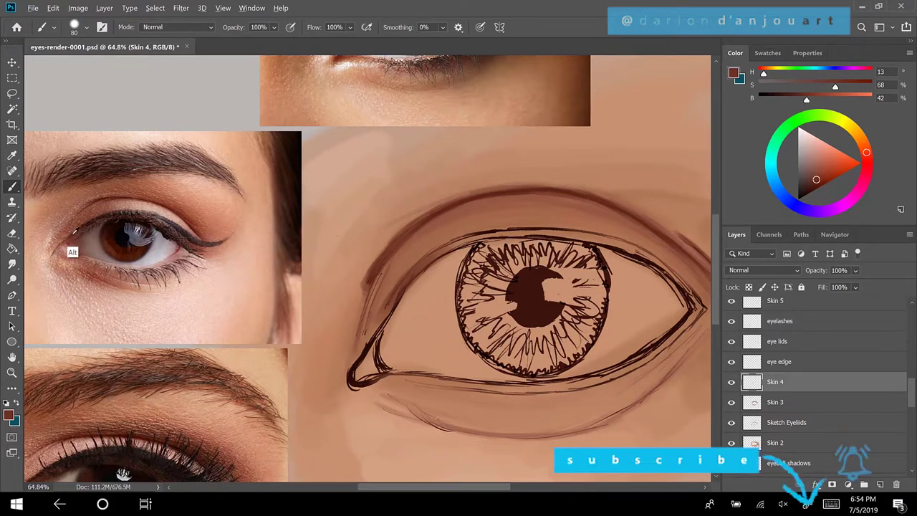
left_click(71, 240, "alt")
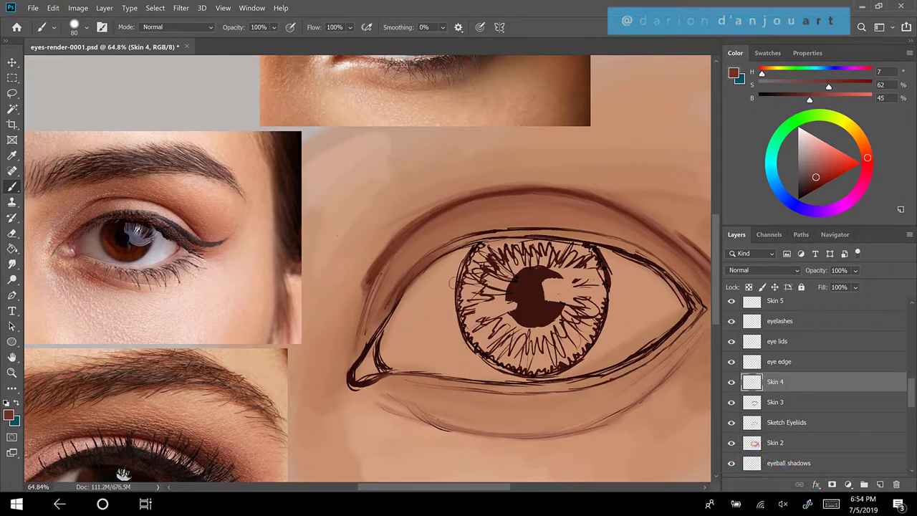
left_click(819, 166)
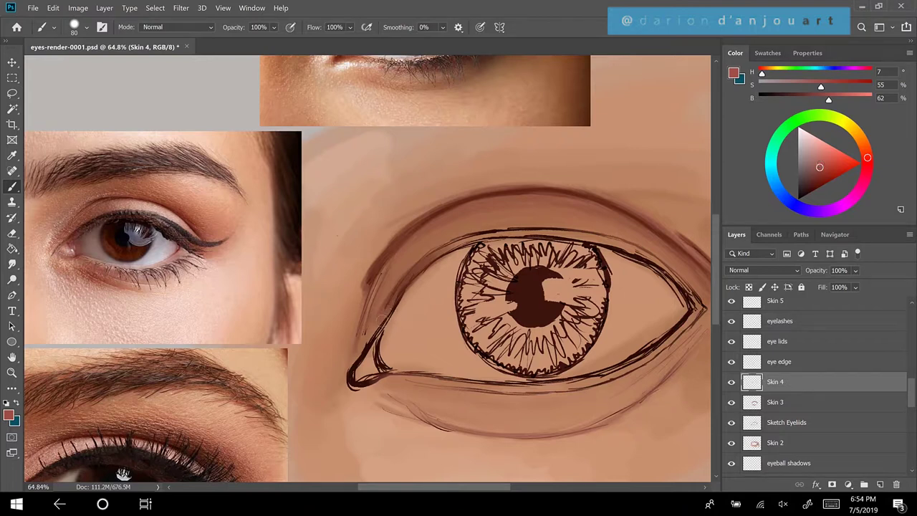
mouse_move(359, 360)
left_mouse_down()
mouse_move(416, 277)
mouse_move(443, 259)
left_mouse_up()
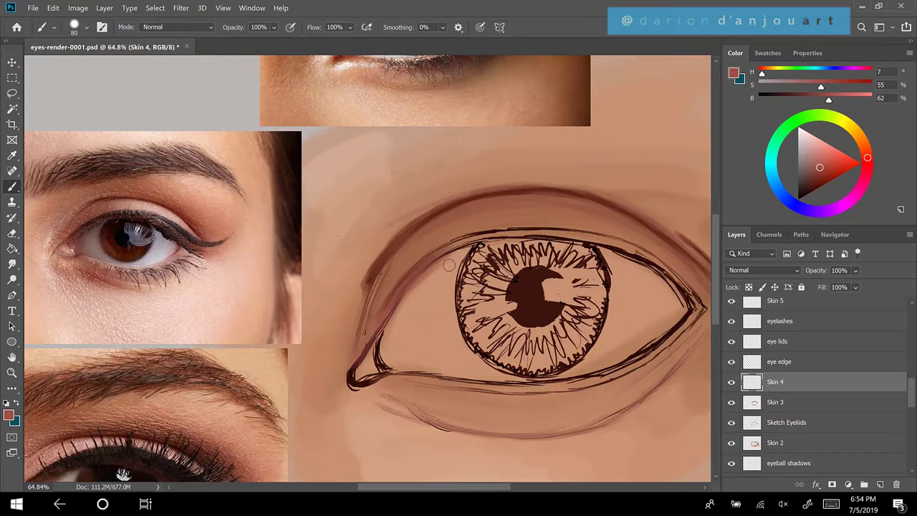
mouse_move(409, 274)
left_mouse_down()
mouse_move(481, 238)
mouse_move(561, 235)
left_mouse_up()
mouse_move(505, 237)
left_mouse_down()
mouse_move(591, 238)
mouse_move(639, 252)
left_mouse_up()
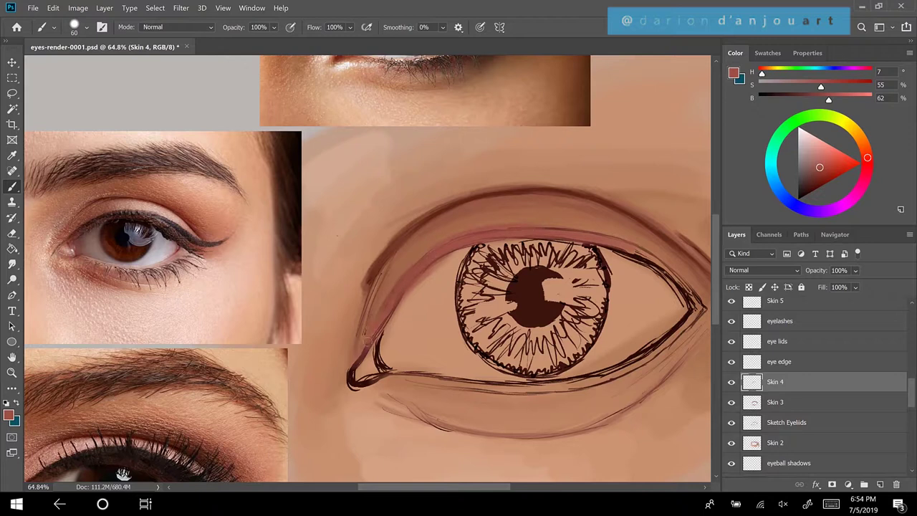
left_click_drag(614, 248, 684, 297)
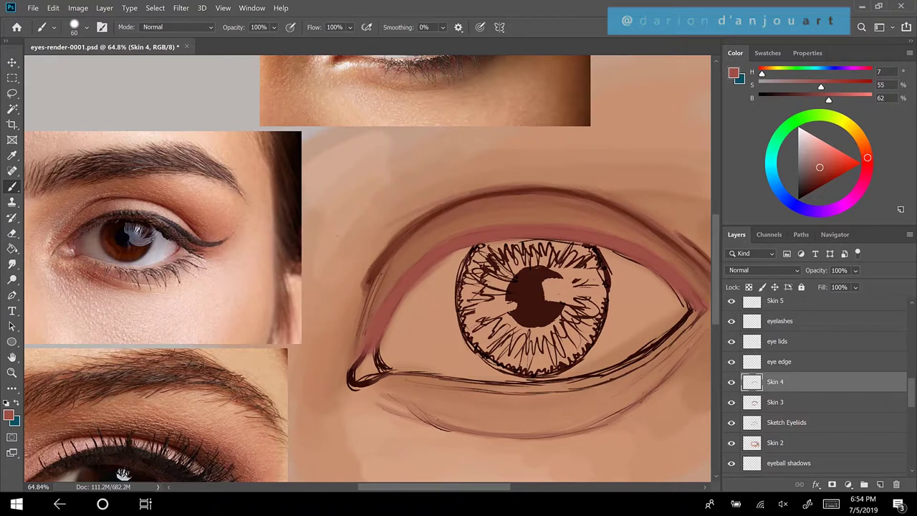
Paint the lower lash line between the outer and inner corners in the same muted red with a size 60 brush
mouse_move(692, 312)
left_mouse_down()
mouse_move(669, 338)
mouse_move(701, 308)
mouse_move(693, 318)
mouse_move(693, 300)
mouse_move(691, 318)
mouse_move(644, 352)
mouse_move(695, 308)
mouse_move(612, 375)
left_mouse_up()
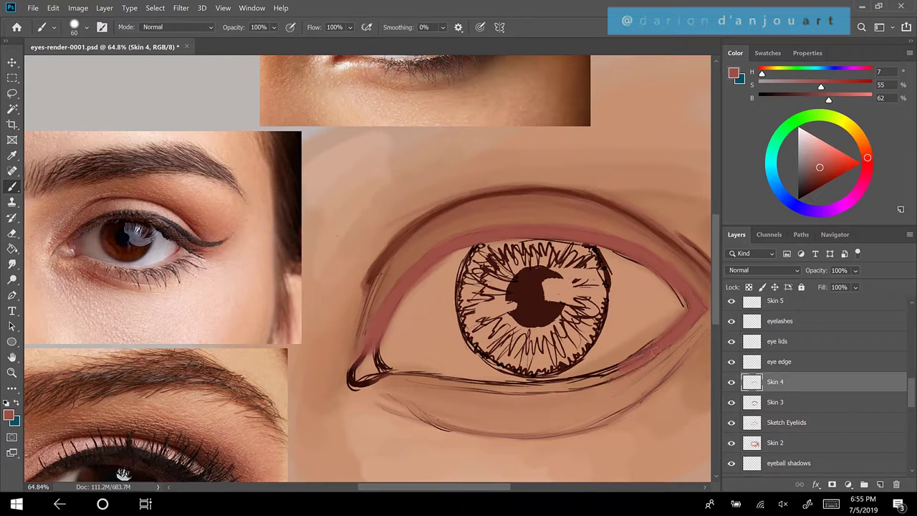
left_click_drag(654, 354, 594, 379)
mouse_move(363, 381)
left_mouse_down()
mouse_move(404, 372)
mouse_move(510, 387)
left_mouse_up()
mouse_move(411, 369)
left_mouse_down()
mouse_move(548, 386)
mouse_move(466, 381)
mouse_move(542, 385)
mouse_move(627, 363)
mouse_move(559, 388)
mouse_move(640, 348)
mouse_move(589, 375)
mouse_move(630, 358)
left_mouse_up()
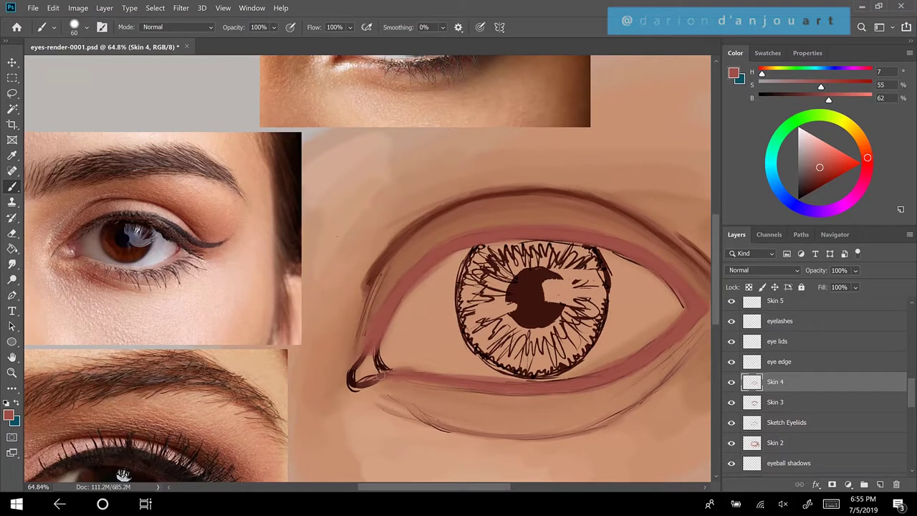
Extend the muted red around the tip of the inner eye corner, covering its dark sketch outline
scroll(380, 374, "down", 3)
scroll(381, 374, "down", 1)
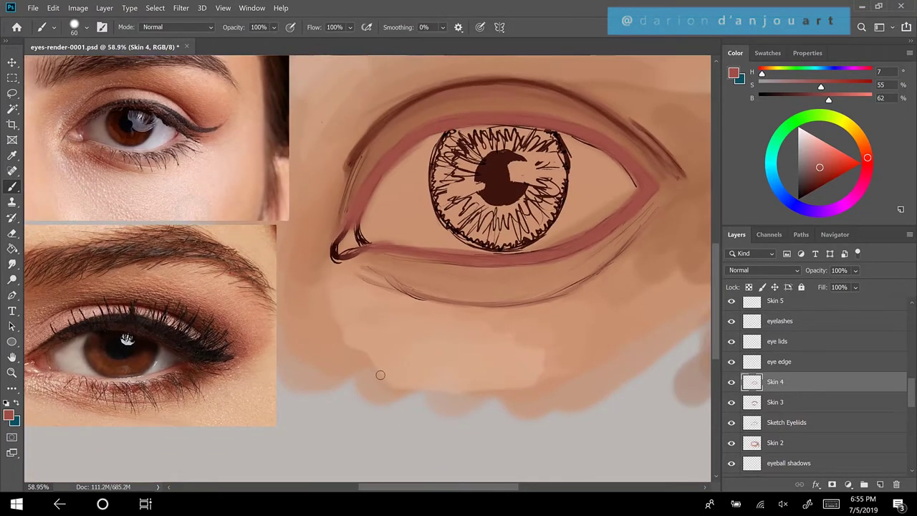
scroll(379, 374, "down", 1)
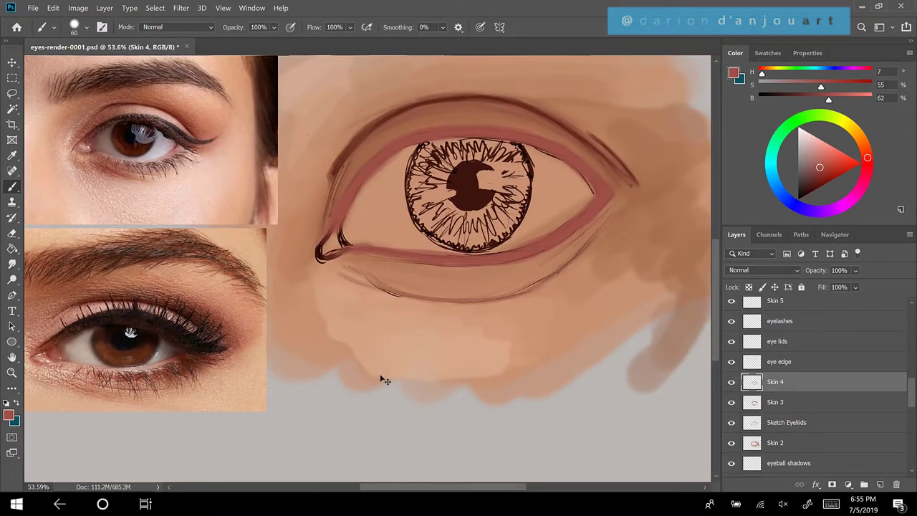
mouse_move(335, 228)
left_mouse_down()
mouse_move(321, 257)
mouse_move(340, 254)
mouse_move(317, 259)
left_mouse_up()
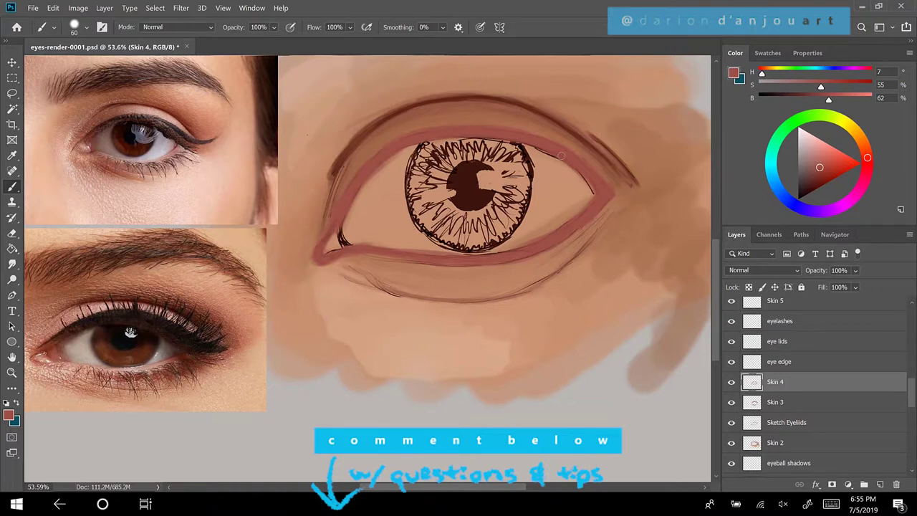
Fill the tear duct and line the adjoining inner lid edges with a light pink sampled from the bottom reference's inner corner
key("alt")
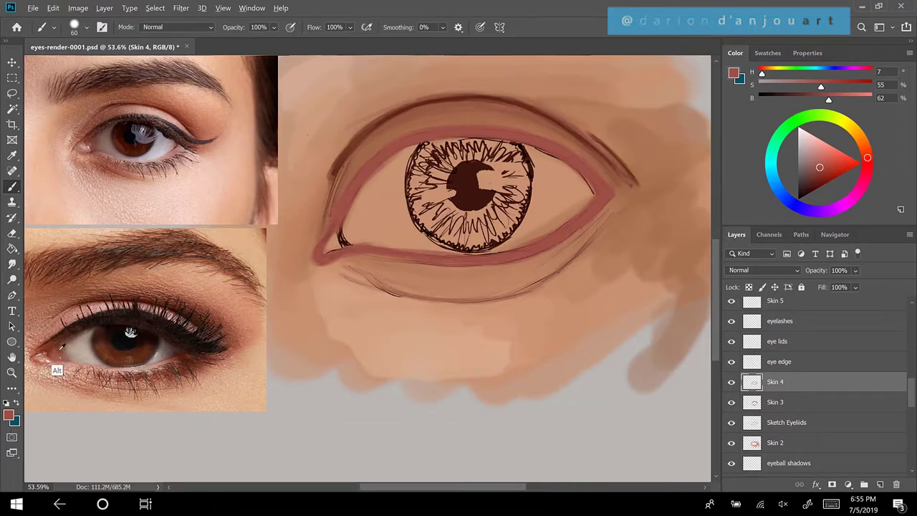
left_click(55, 351, "alt")
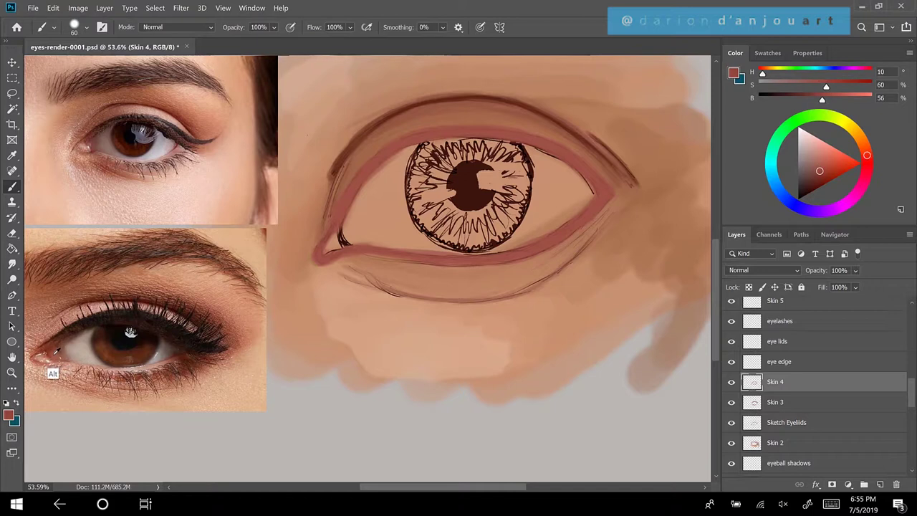
left_click(57, 351, "alt")
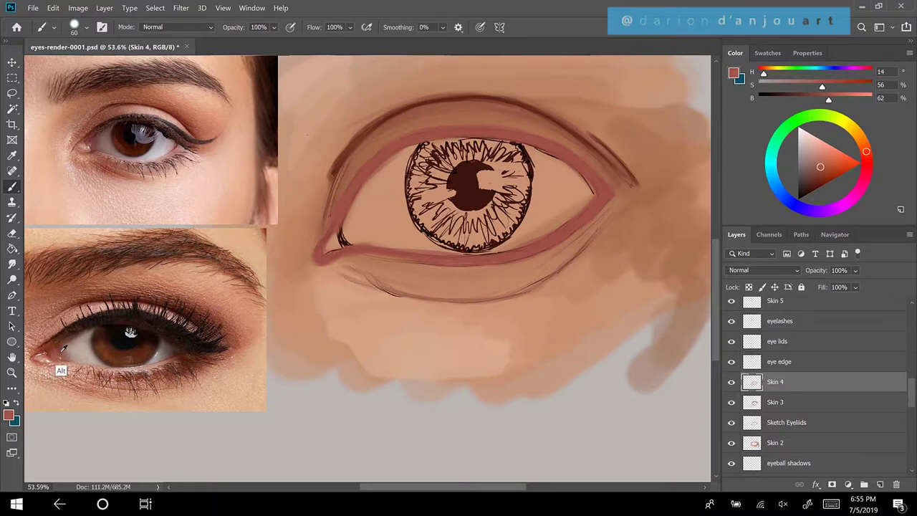
left_click(63, 353, "alt")
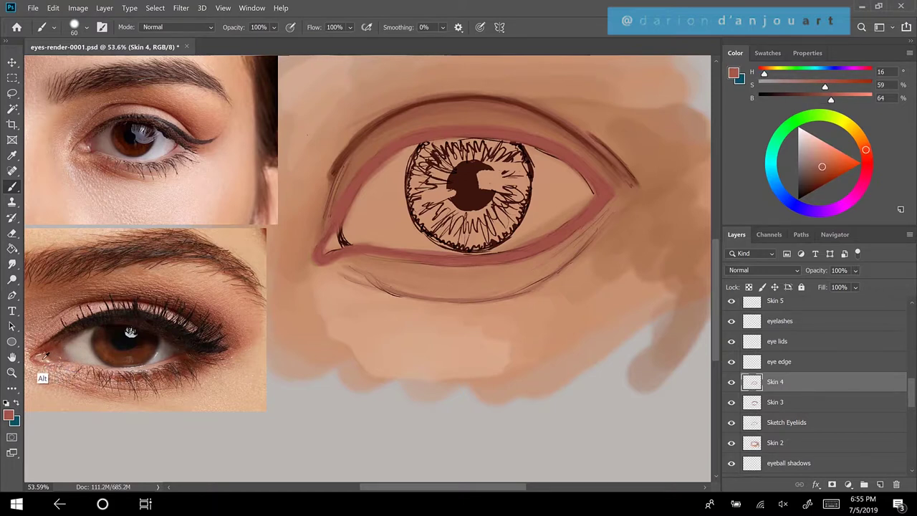
left_click(44, 352, "alt")
left_click(46, 352, "alt")
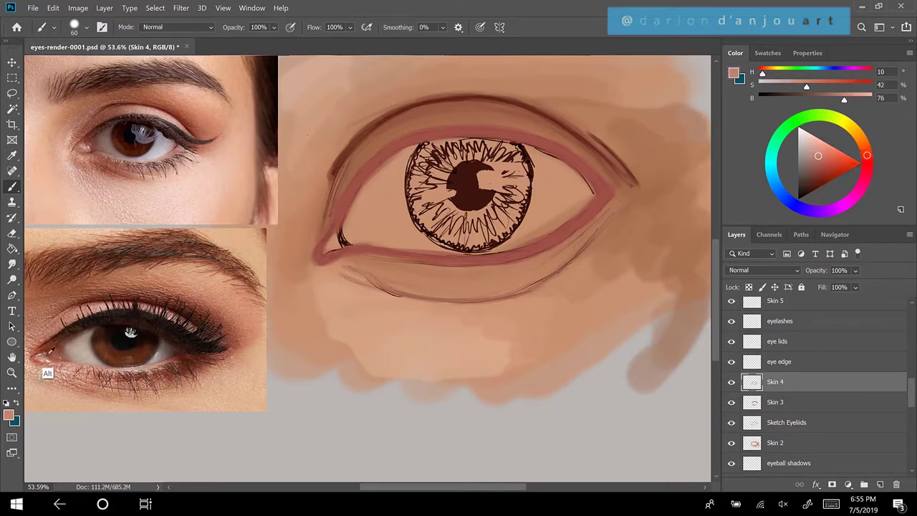
mouse_move(347, 227)
left_mouse_down()
mouse_move(346, 245)
mouse_move(340, 228)
mouse_move(340, 243)
mouse_move(329, 242)
mouse_move(358, 190)
left_mouse_up()
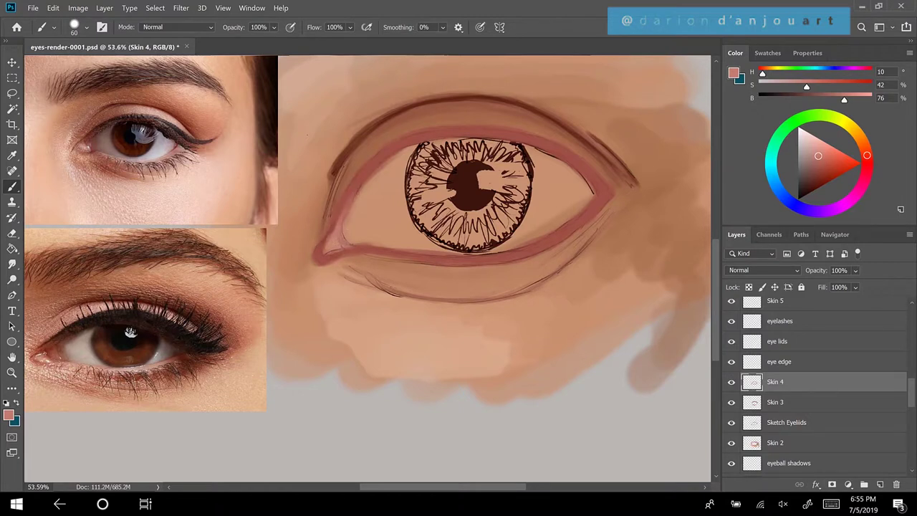
left_click_drag(345, 242, 386, 248)
left_click_drag(352, 199, 373, 172)
mouse_move(344, 222)
left_mouse_down()
mouse_move(351, 244)
mouse_move(330, 253)
mouse_move(388, 243)
left_mouse_up()
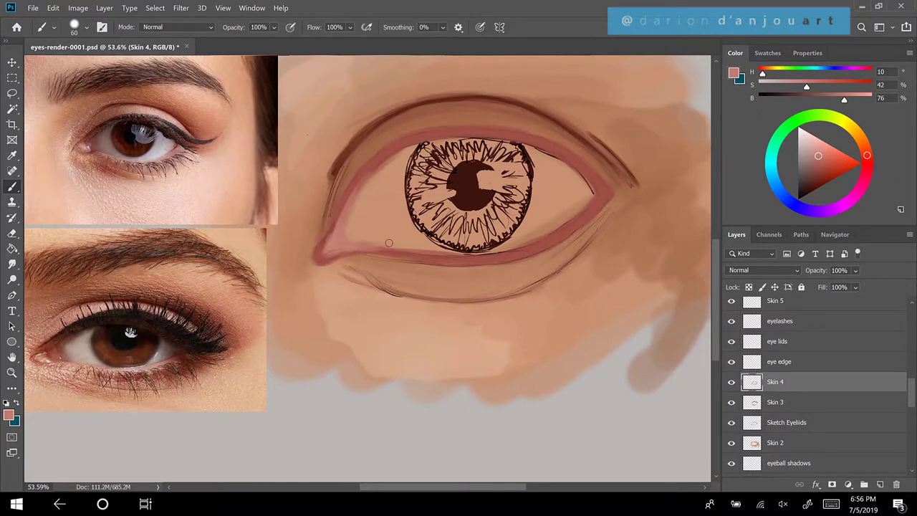
Blend the tear duct into the lid edges with sampled mid pinks, and highlight it with a lighter pink from the bottom reference
left_click(343, 248, "alt")
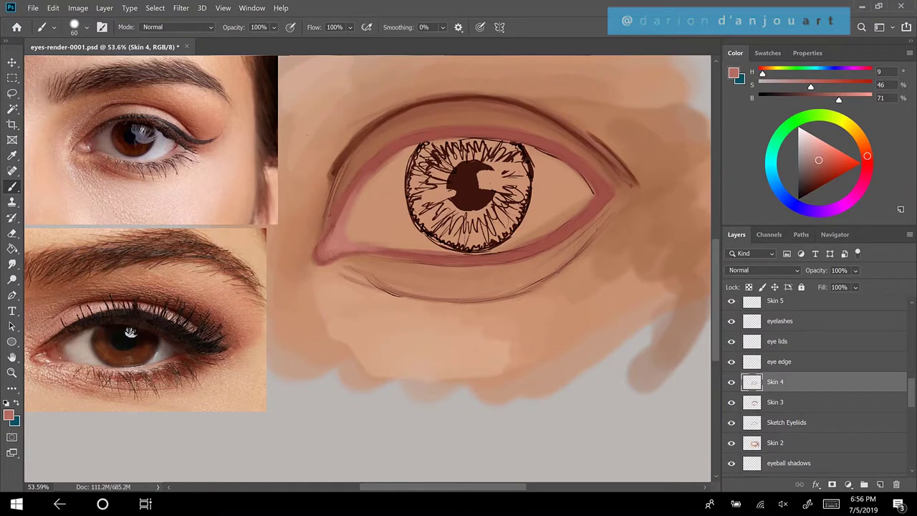
key("alt")
left_click(384, 245, "alt")
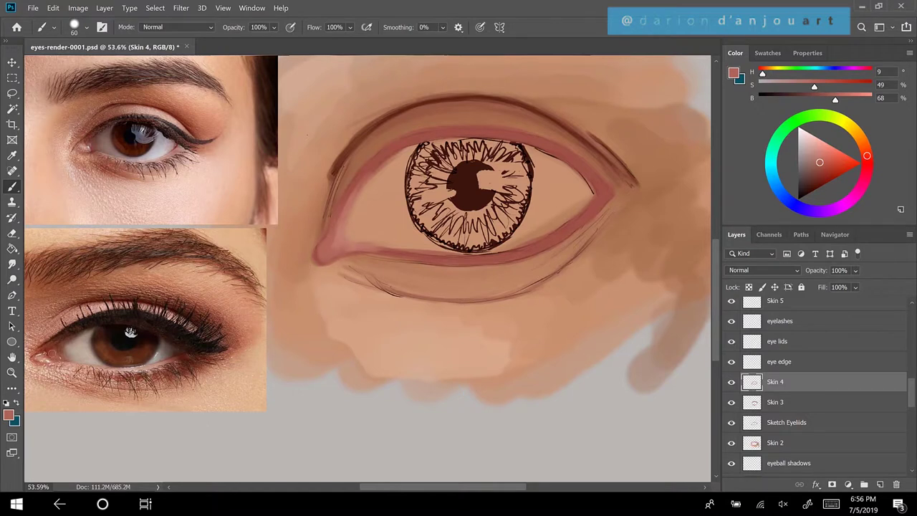
left_click(43, 353, "alt")
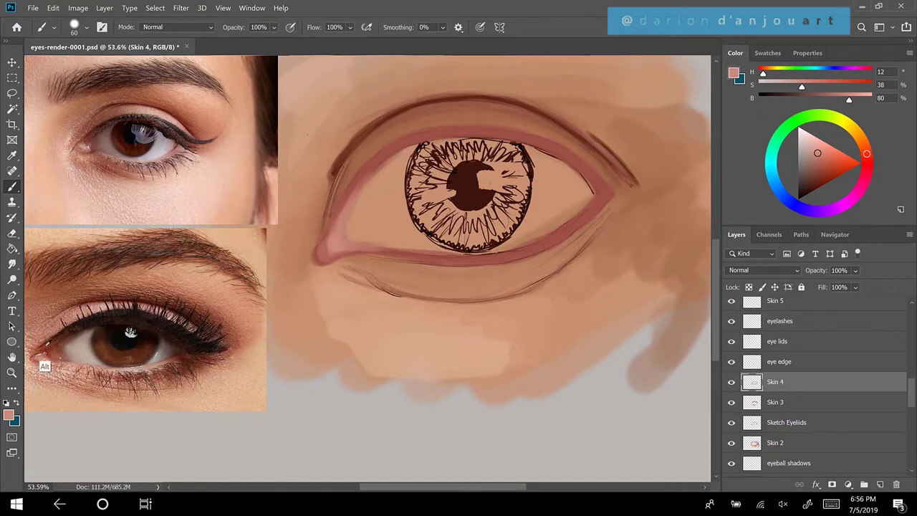
Shade the tip of the inner corner in dark reddish brown sampled from the bottom reference, refining it with a size 50 brush
left_click(45, 367, "alt")
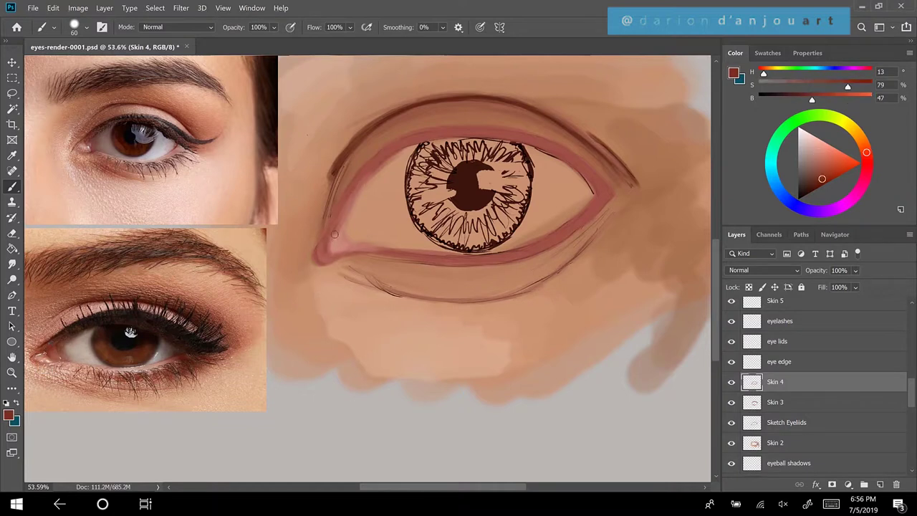
left_click_drag(327, 253, 328, 243)
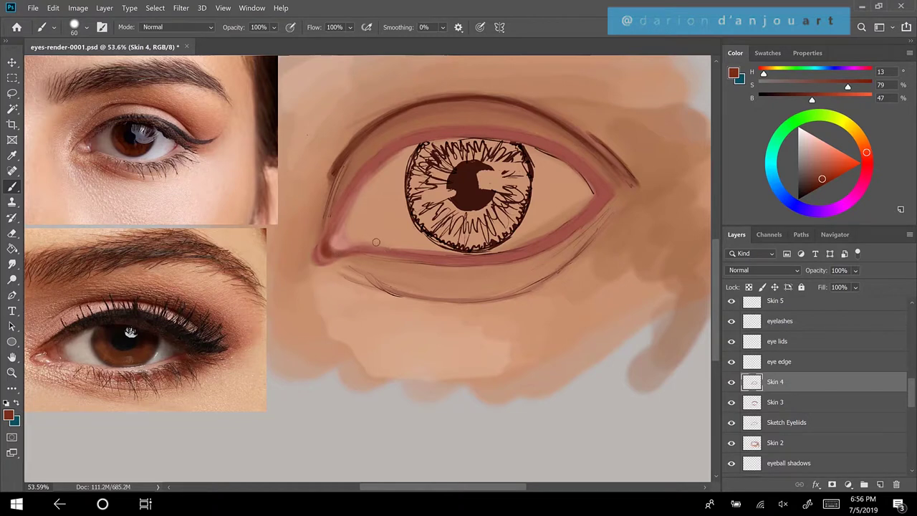
key("bracketright")
key("bracketright")
key("bracketleft")
key("bracketleft")
key("bracketleft")
mouse_move(333, 242)
left_mouse_down()
mouse_move(320, 258)
mouse_move(335, 249)
left_mouse_up()
Soften the tear duct's shading with a size 40 brush in pinks sampled from the painted inner corner and lid edge
left_click(337, 234, "alt")
left_click(334, 234, "alt")
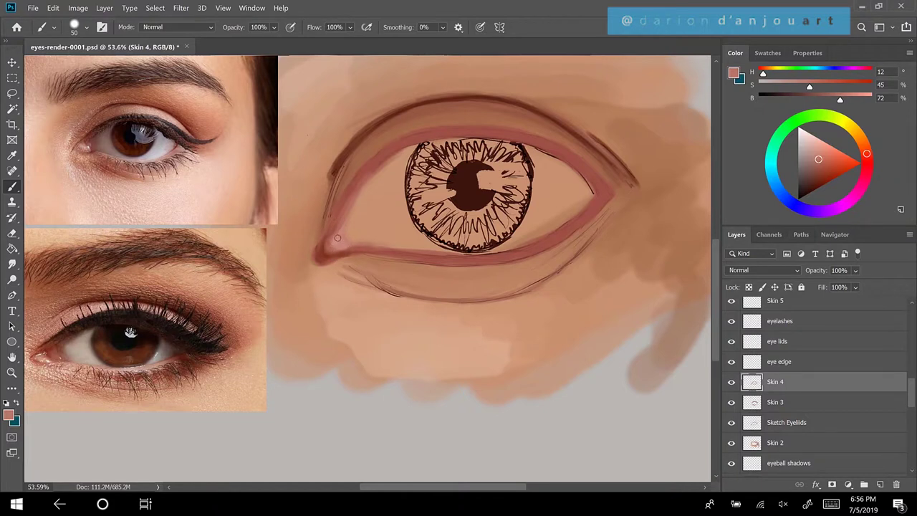
key("bracketleft")
key("alt")
left_click(350, 210, "alt")
left_click(330, 247, "alt")
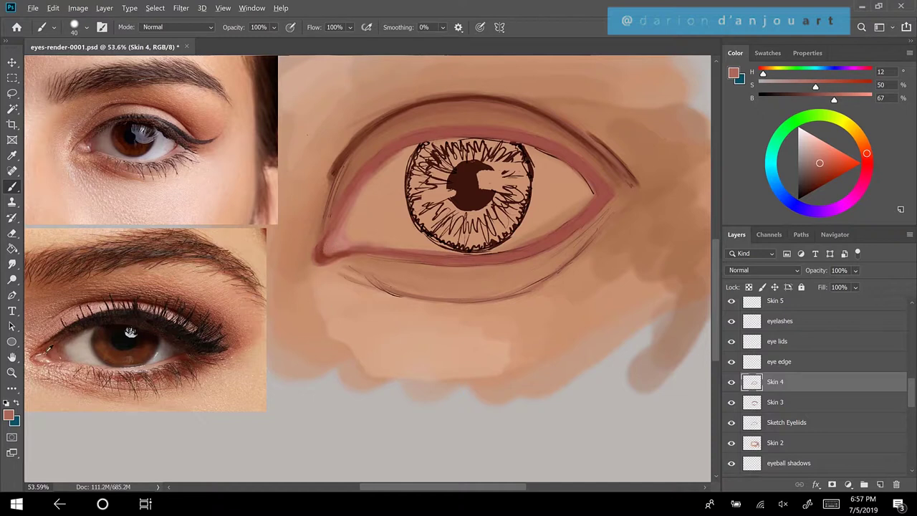
Refine the eye's inner corner and upper inner rim with reddish browns and pinks sampled from the bottom reference and the painted corner
left_click(46, 350, "alt")
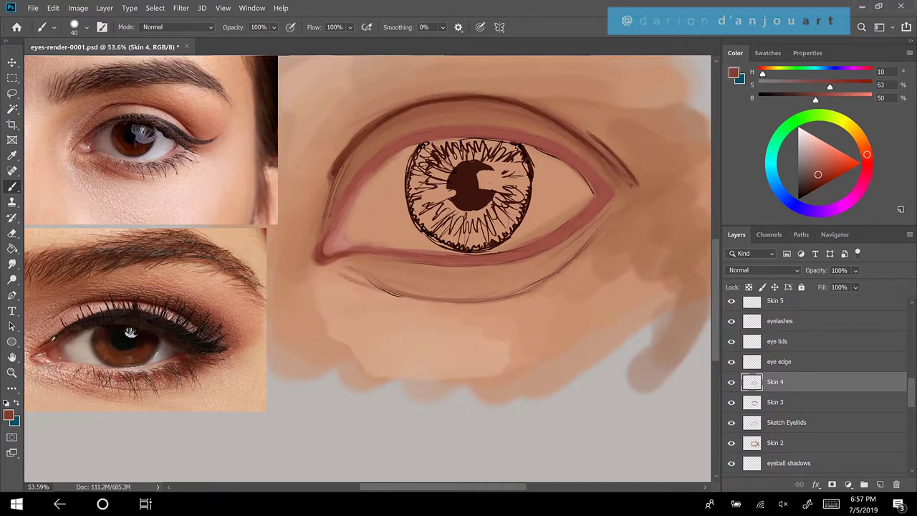
left_click(47, 351, "alt")
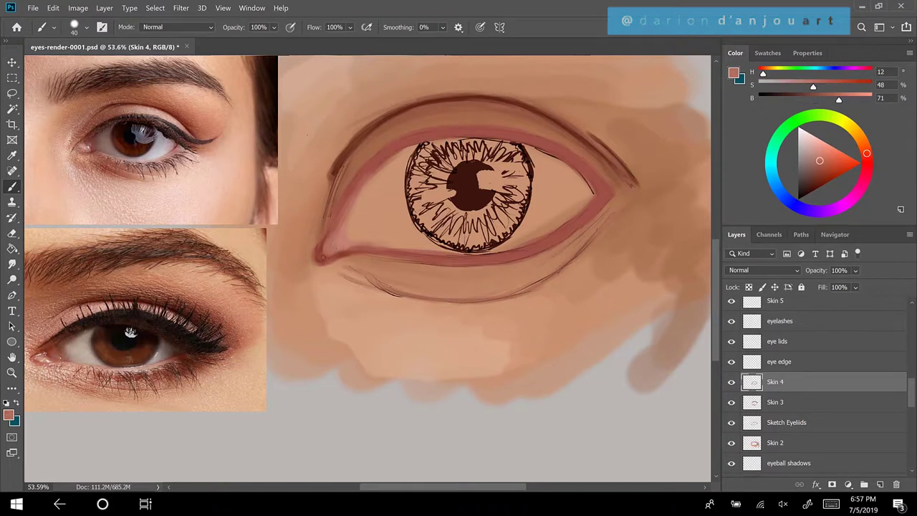
left_click(324, 247, "alt")
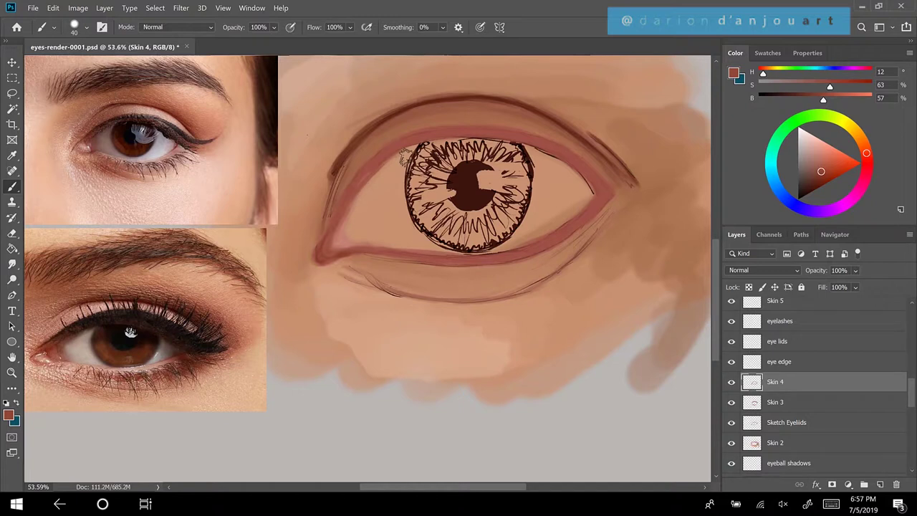
mouse_move(403, 156)
left_mouse_down()
mouse_move(392, 173)
mouse_move(398, 158)
left_mouse_up()
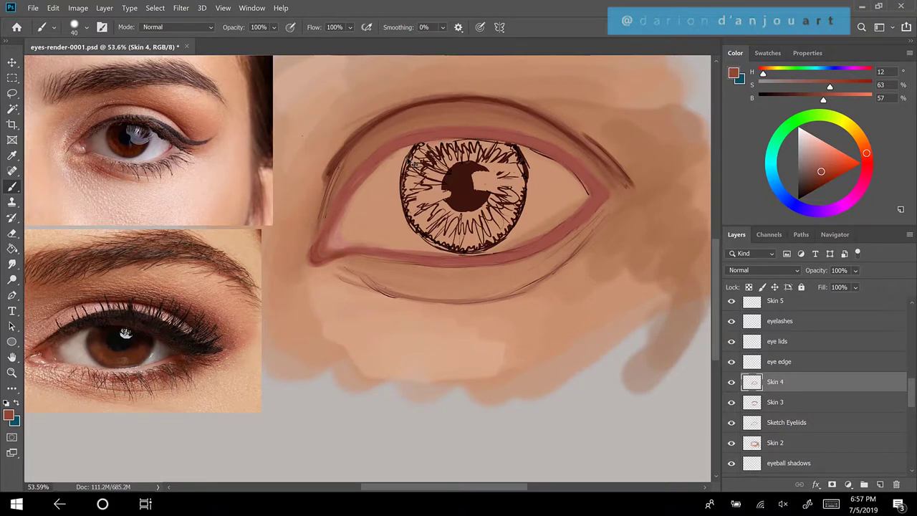
middle_click(486, 468)
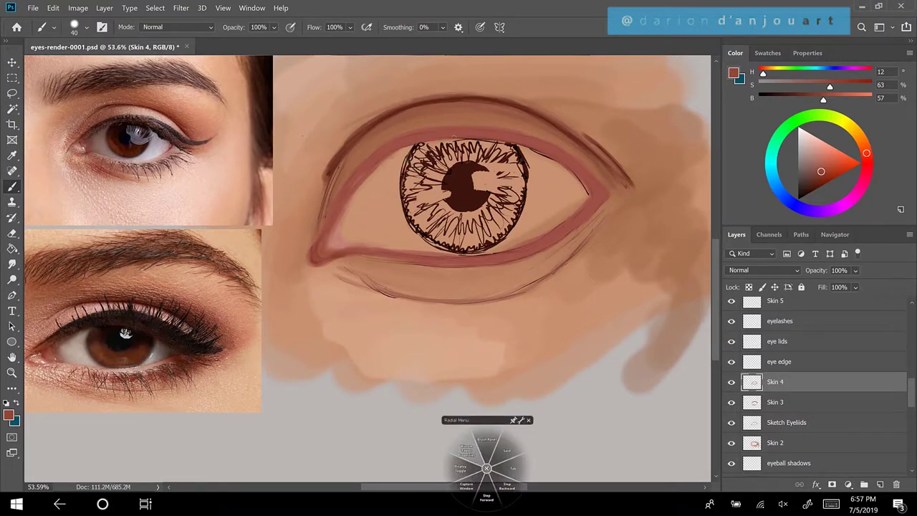
key("F5")
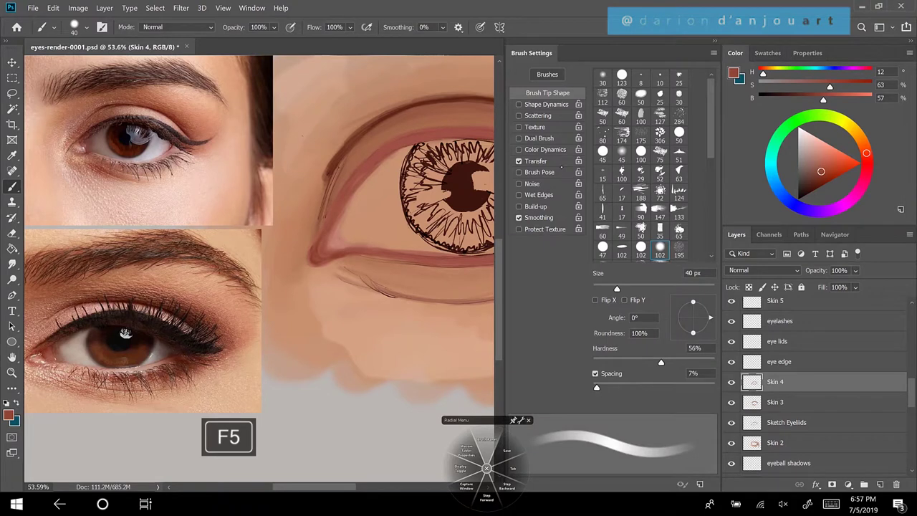
left_click(712, 53)
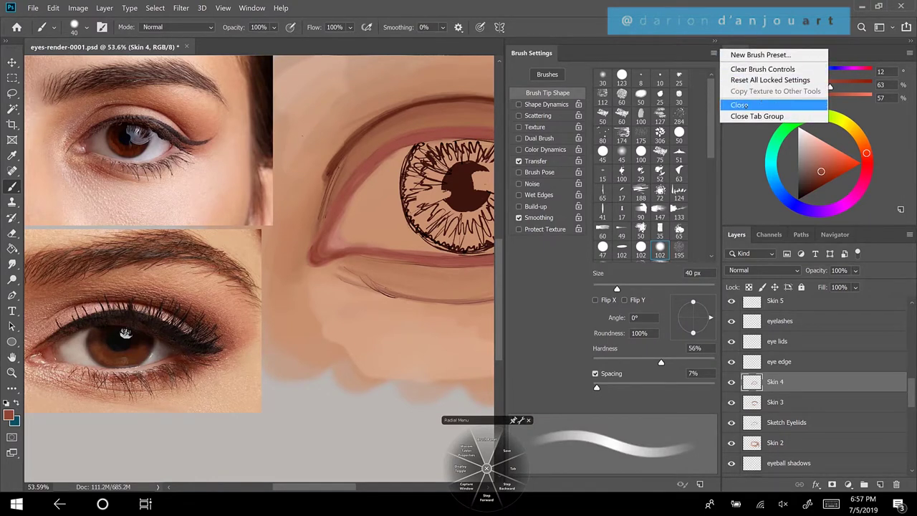
left_click(756, 116)
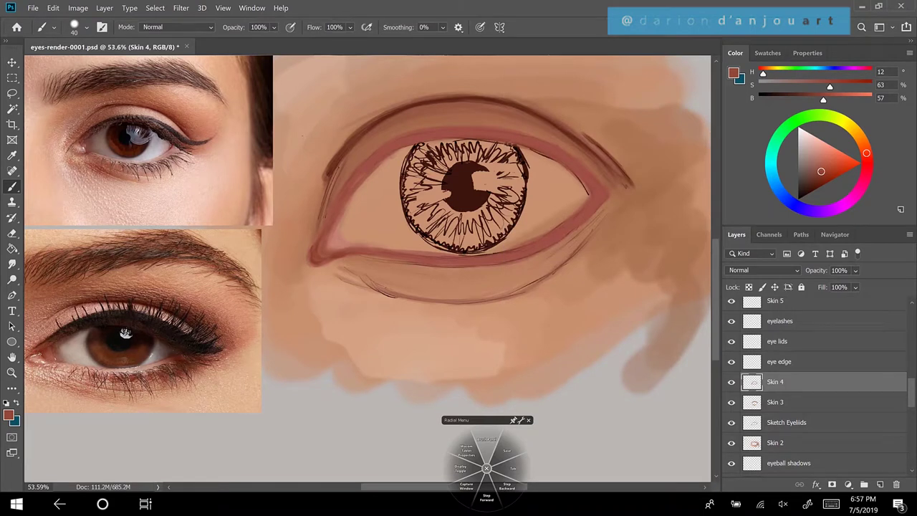
key("ctrl+alt+z")
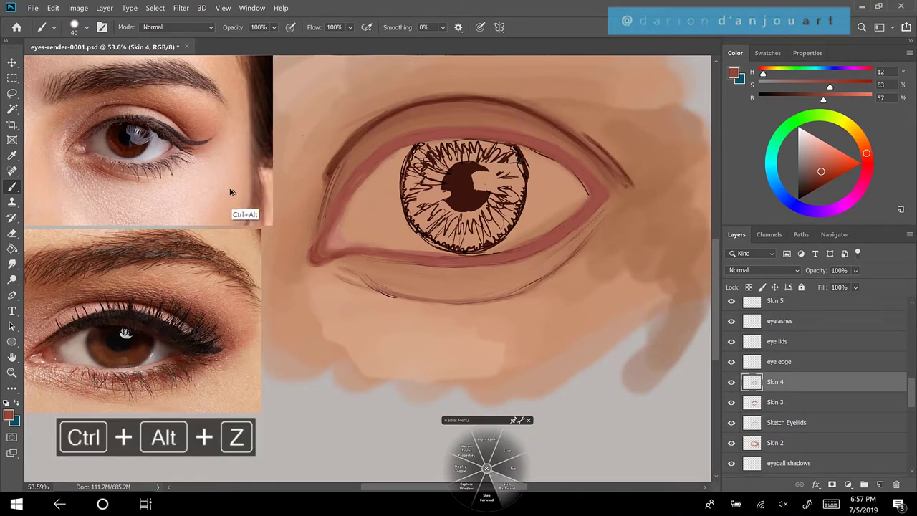
Darken the lower edge of the upper lid's rim with a dark brown sampled from the top reference's upper lash line
scroll(204, 153, "left", 2)
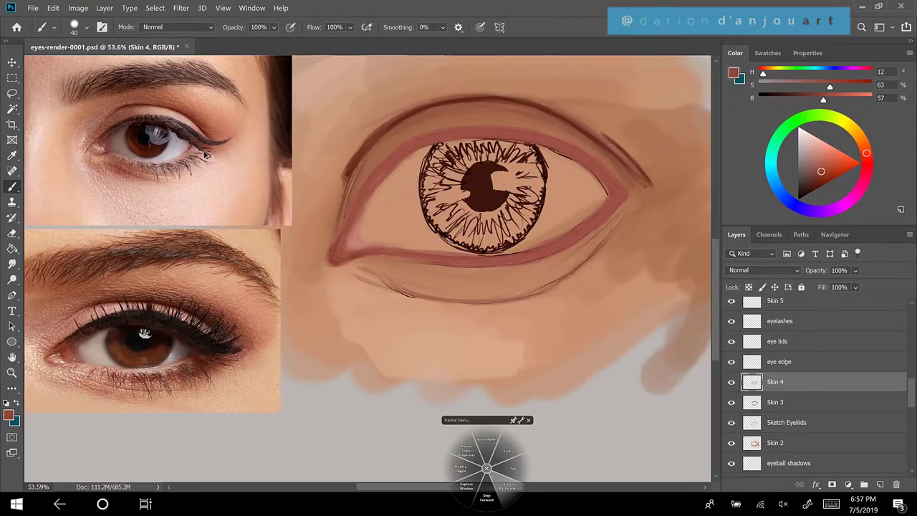
key("alt")
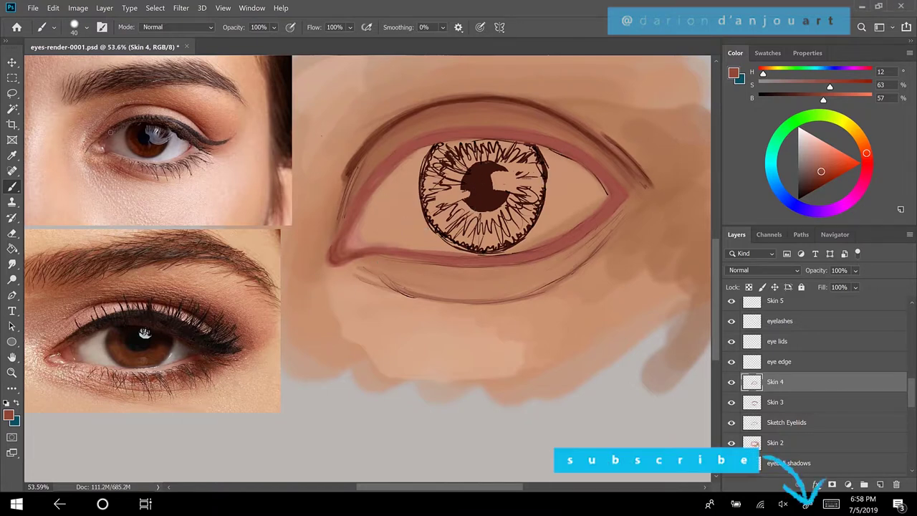
key("alt")
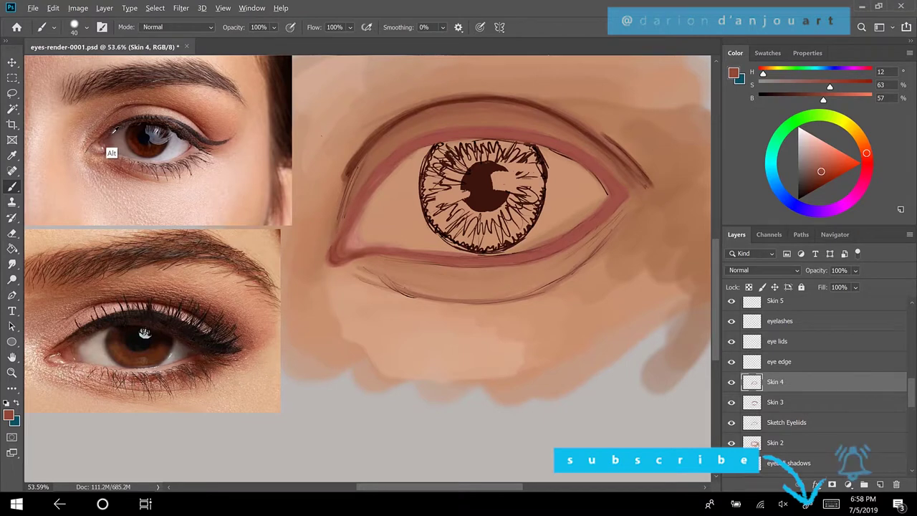
left_click(116, 128, "alt")
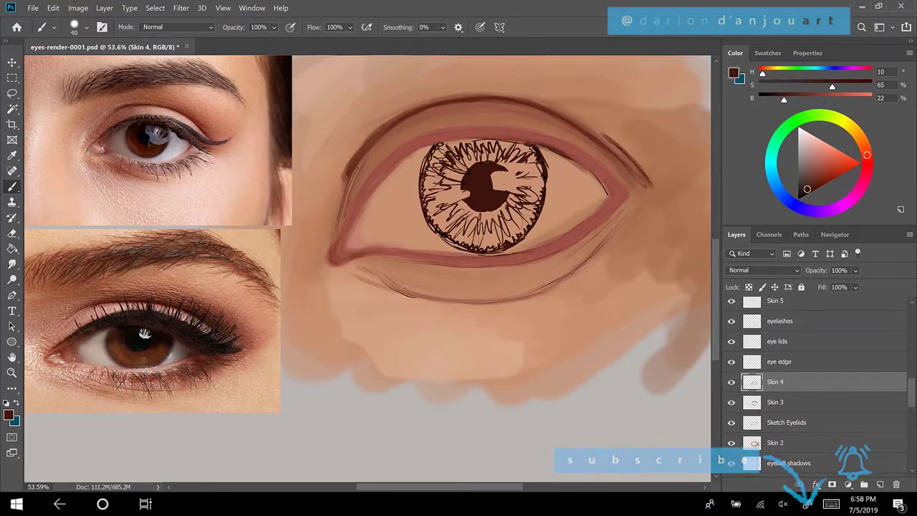
left_click_drag(572, 159, 598, 179)
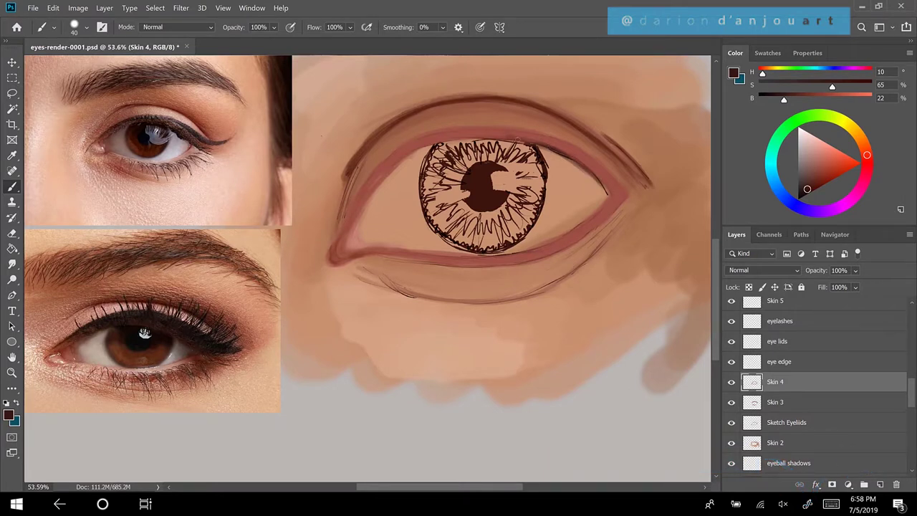
mouse_move(517, 137)
left_mouse_down()
mouse_move(431, 144)
mouse_move(376, 189)
left_mouse_up()
left_click_drag(410, 156, 366, 201)
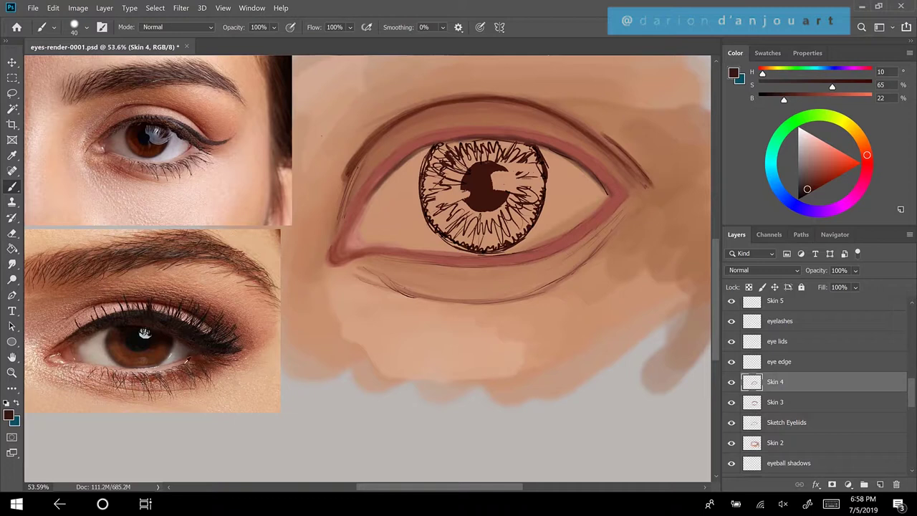
Highlight the inner edge of the lower lid's rim from the tear duct to the outer corner with a light pink sampled from the bottom reference
left_click(170, 362, "alt")
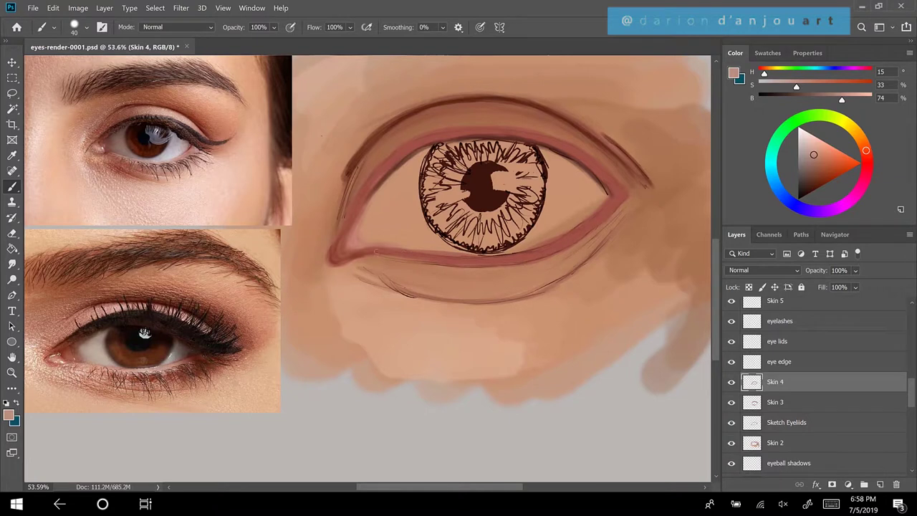
mouse_move(357, 253)
left_mouse_down()
mouse_move(500, 255)
mouse_move(554, 244)
left_mouse_up()
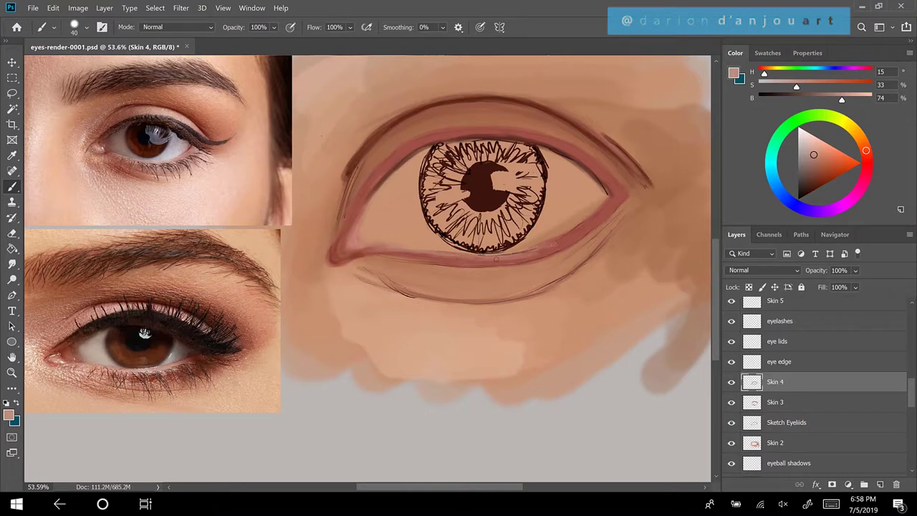
mouse_move(495, 258)
left_mouse_down()
mouse_move(545, 244)
mouse_move(602, 210)
left_mouse_up()
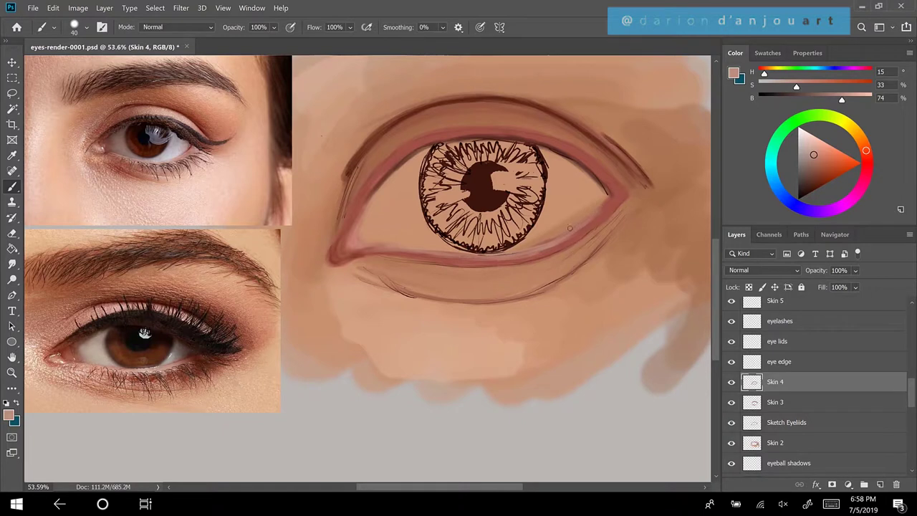
left_click_drag(547, 244, 603, 214)
left_click_drag(544, 243, 612, 204)
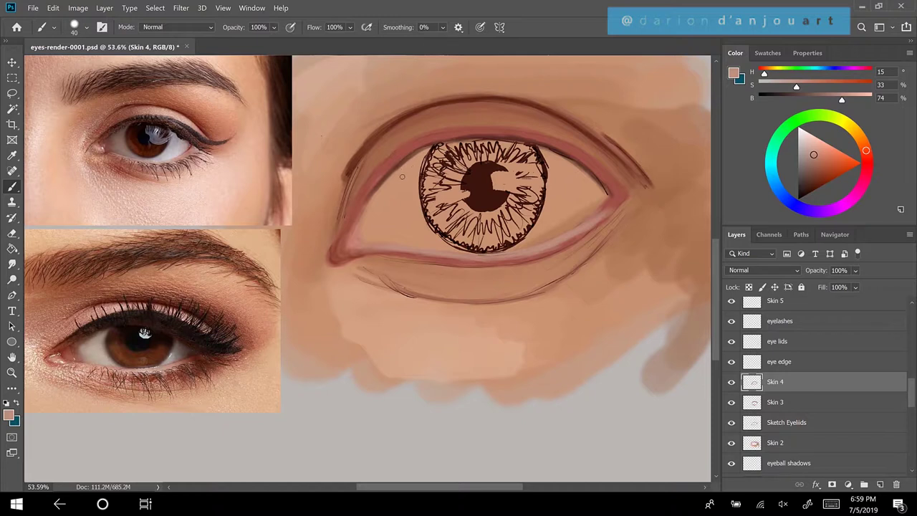
Blend the dark edge of the upper lid's rim with a reddish brown sampled from the painted rim near the inner corner
scroll(401, 176, "down", 3)
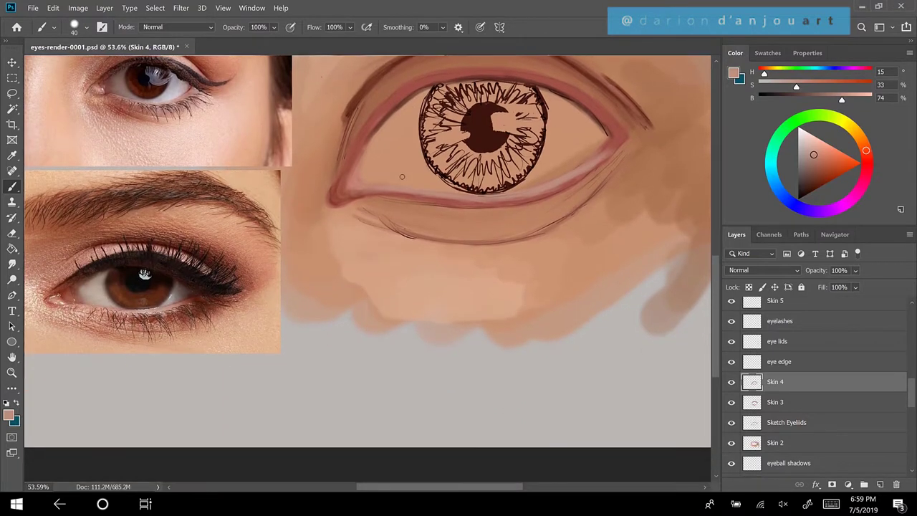
scroll(402, 176, "up", 2)
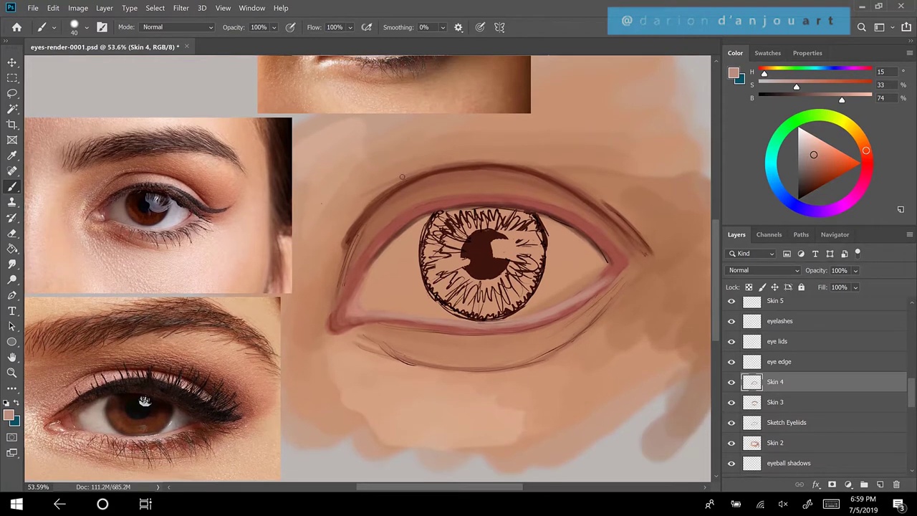
scroll(402, 177, "up", 3)
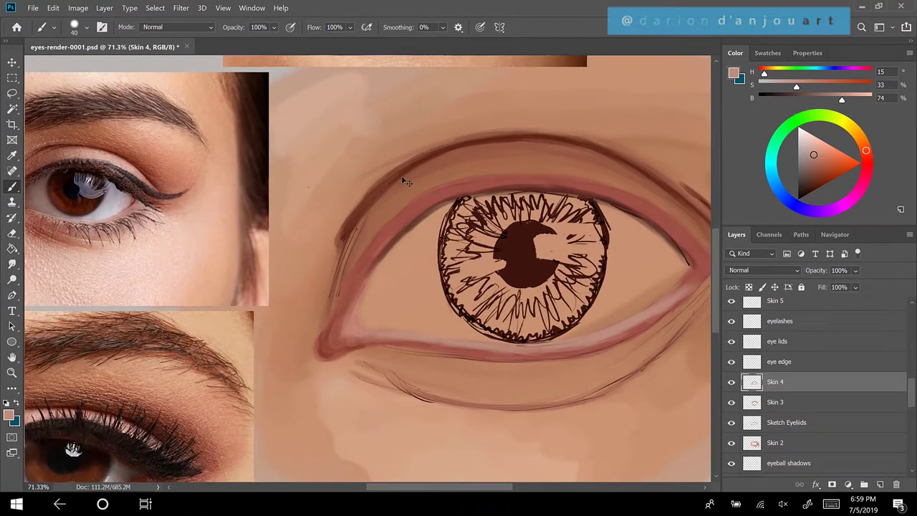
key("alt")
left_click(378, 267, "alt")
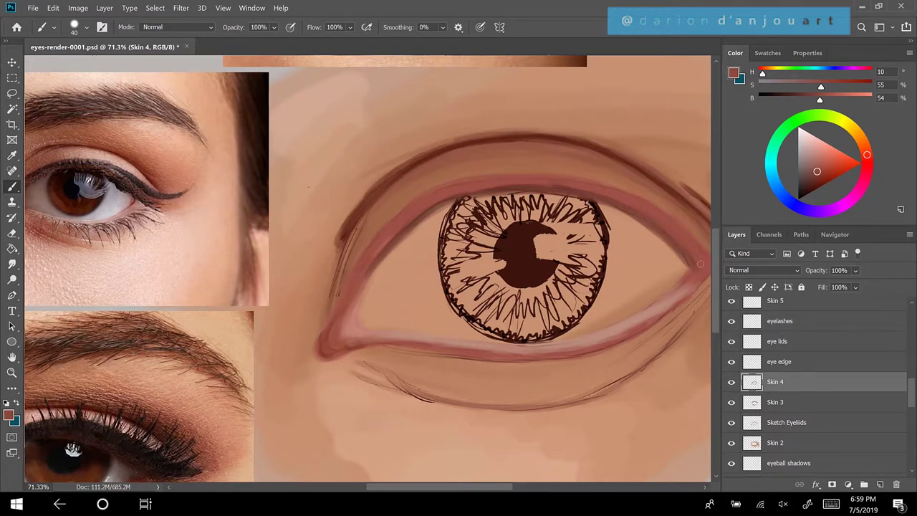
Tone down the outer part of the lower lid's rim with a muted red sampled from the bottom reference's outer corner
scroll(700, 264, "down", 1)
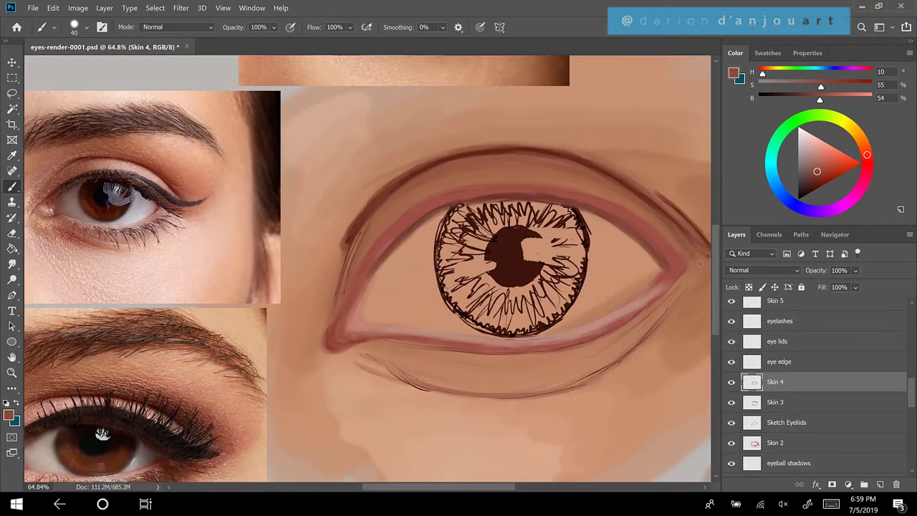
scroll(700, 263, "down", 3)
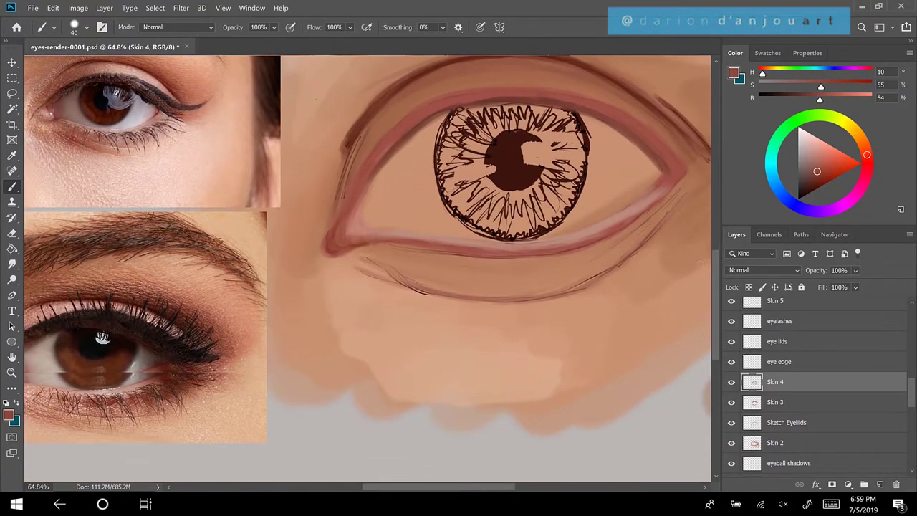
scroll(700, 264, "down", 1)
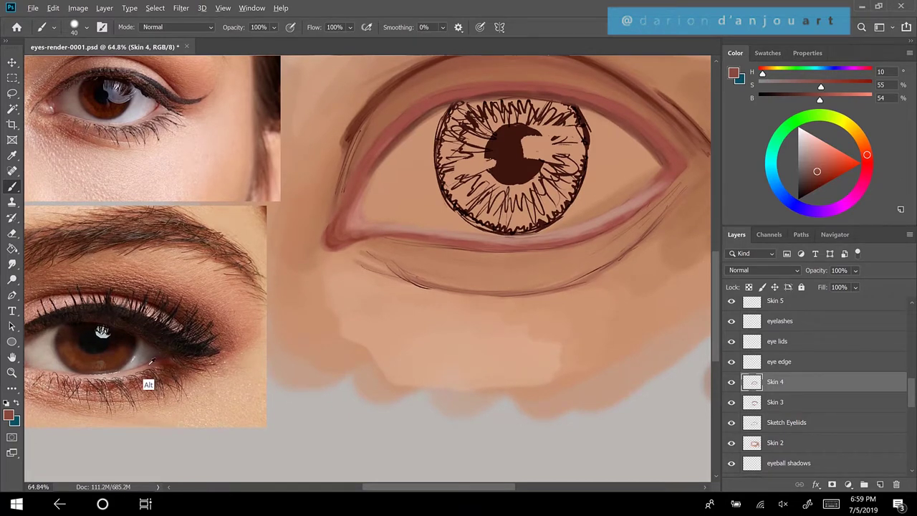
left_click(152, 358, "alt")
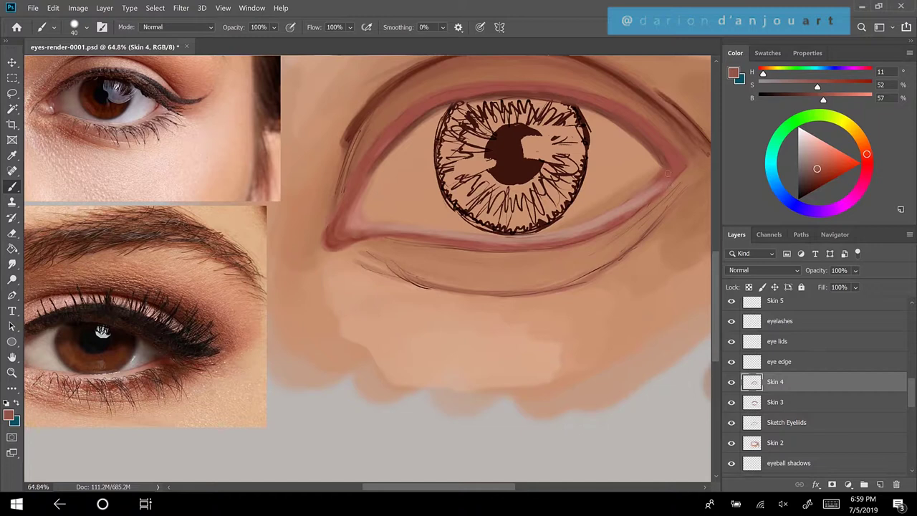
mouse_move(648, 189)
left_mouse_down()
mouse_move(612, 214)
mouse_move(669, 174)
mouse_move(606, 215)
mouse_move(677, 169)
mouse_move(603, 218)
mouse_move(616, 213)
mouse_move(567, 230)
mouse_move(609, 218)
left_mouse_up()
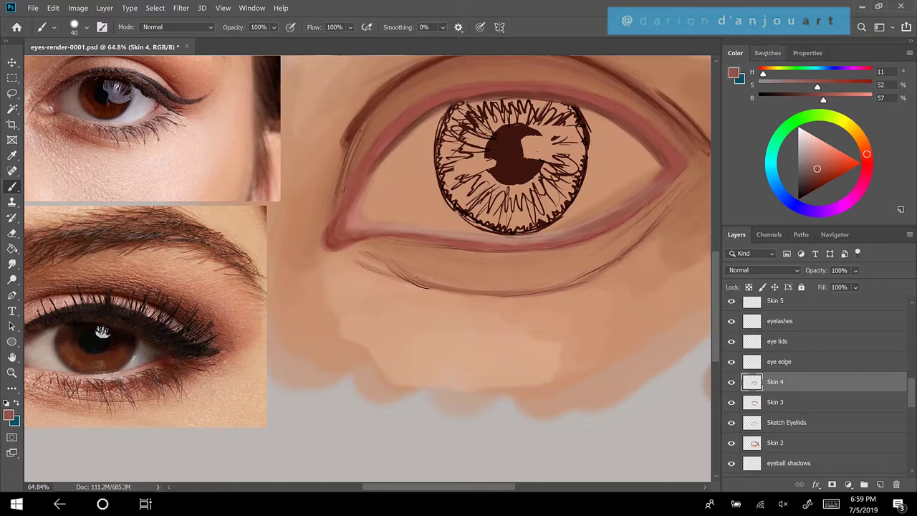
Restore a soft highlight on the outer part of the lower lid's rim with the recently used light pink swatch
left_click(767, 53)
left_click(749, 72)
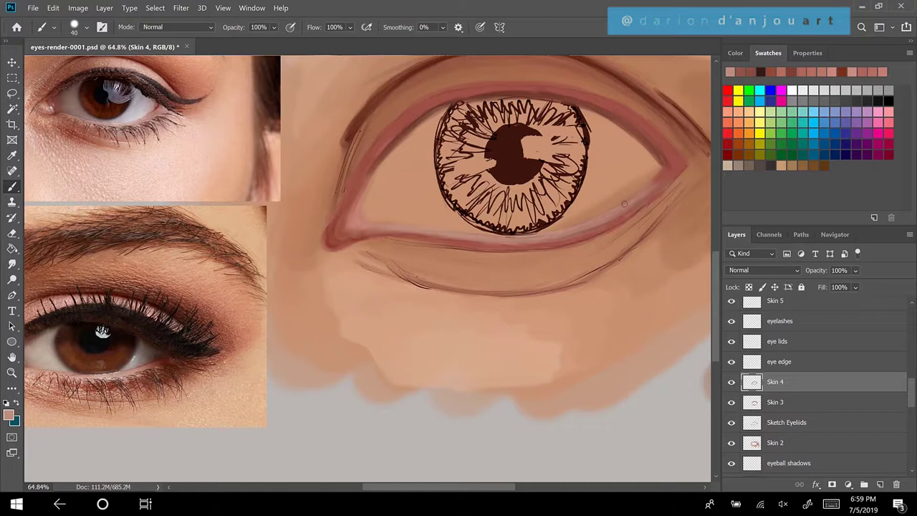
scroll(619, 198, "down", 1)
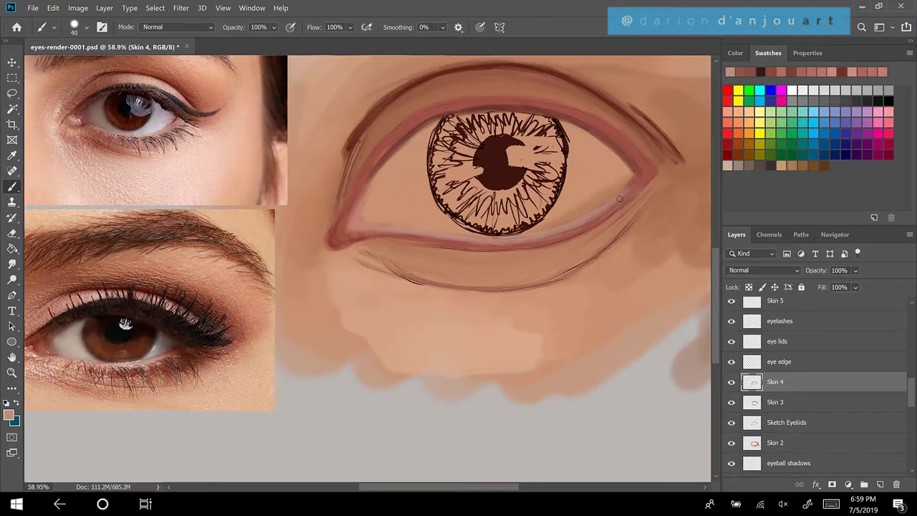
scroll(620, 198, "left", 3)
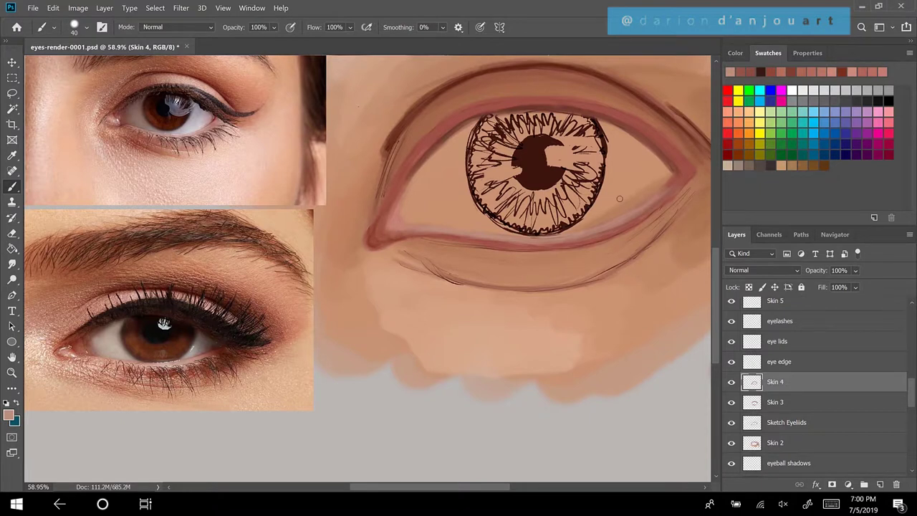
scroll(620, 199, "down", 1)
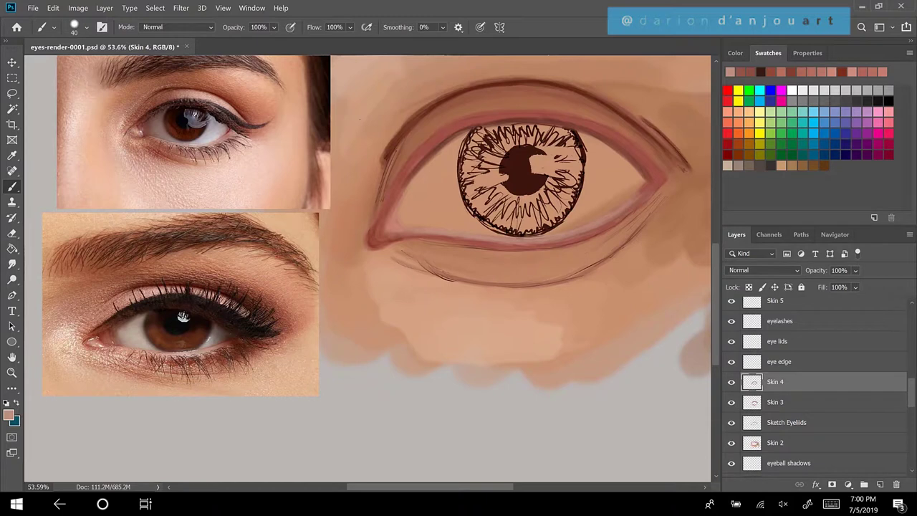
Paint along the upper lid crease from the inner side to the outer end with a reddish brown sampled from the winged-eyeliner reference's lid
scroll(183, 316, "down", 2)
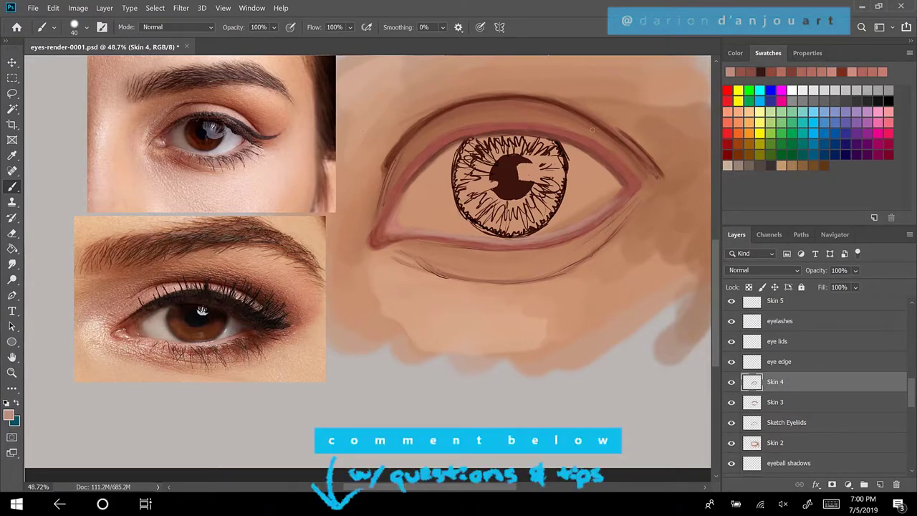
key("alt")
left_click(238, 105, "alt")
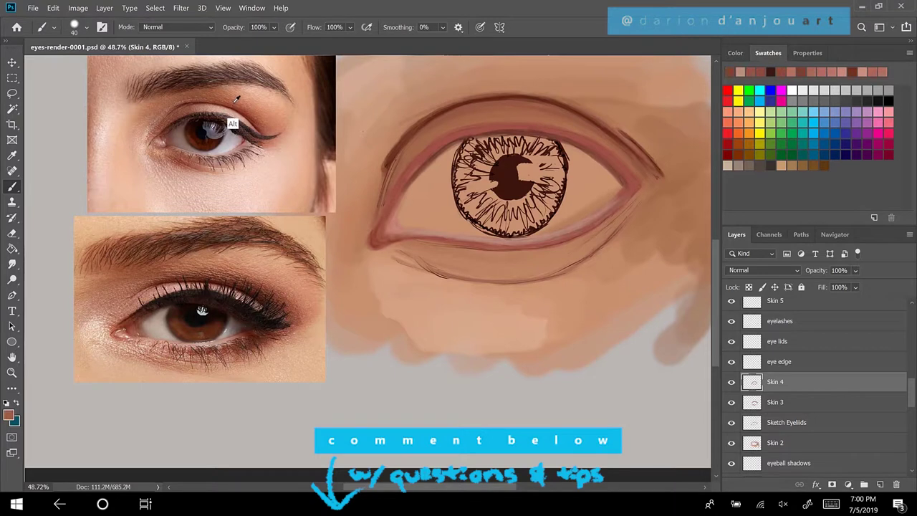
left_click(239, 104, "alt")
left_click(240, 101, "alt")
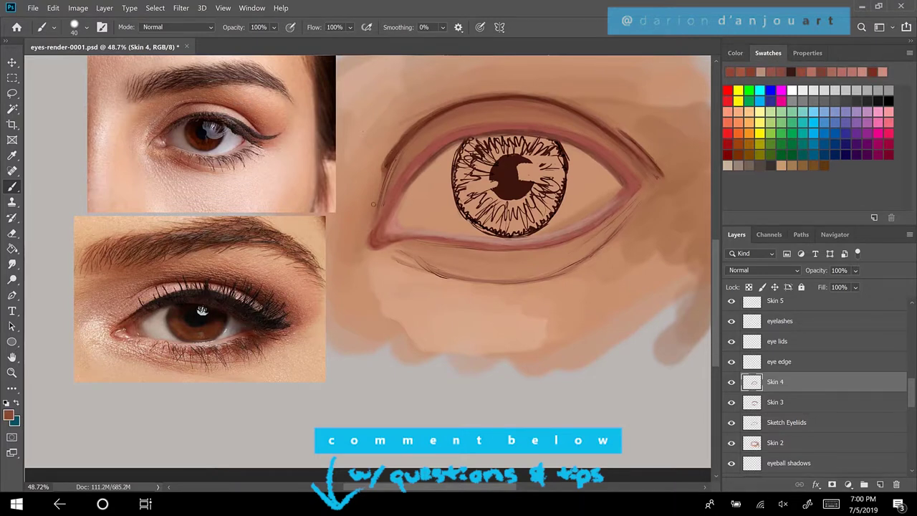
mouse_move(376, 193)
left_mouse_down()
mouse_move(405, 129)
mouse_move(381, 177)
mouse_move(411, 130)
left_mouse_up()
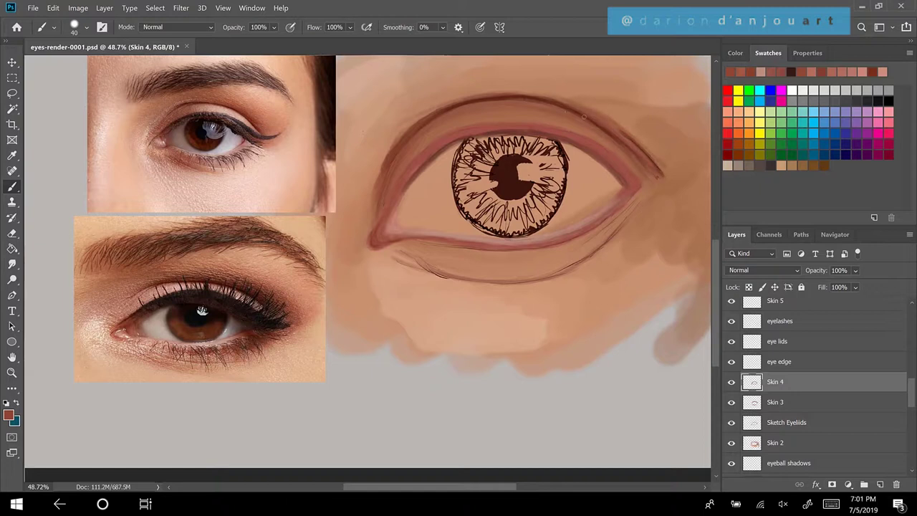
left_click_drag(553, 96, 507, 92)
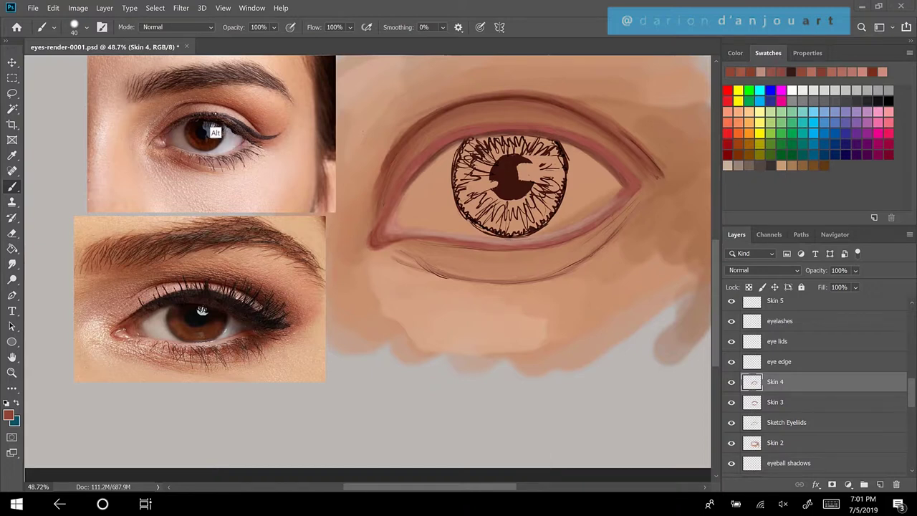
Darken the middle and outer part of the upper lid crease with a size 30 brush and a dark reddish brown sampled from the winged-eyeliner reference
left_click(191, 121, "alt")
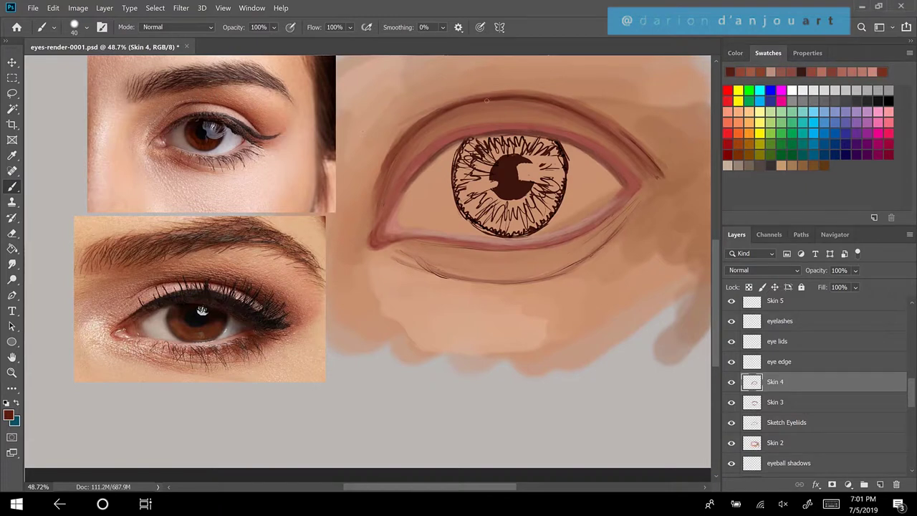
key("bracketleft")
left_click_drag(504, 94, 542, 97)
left_click_drag(587, 118, 603, 129)
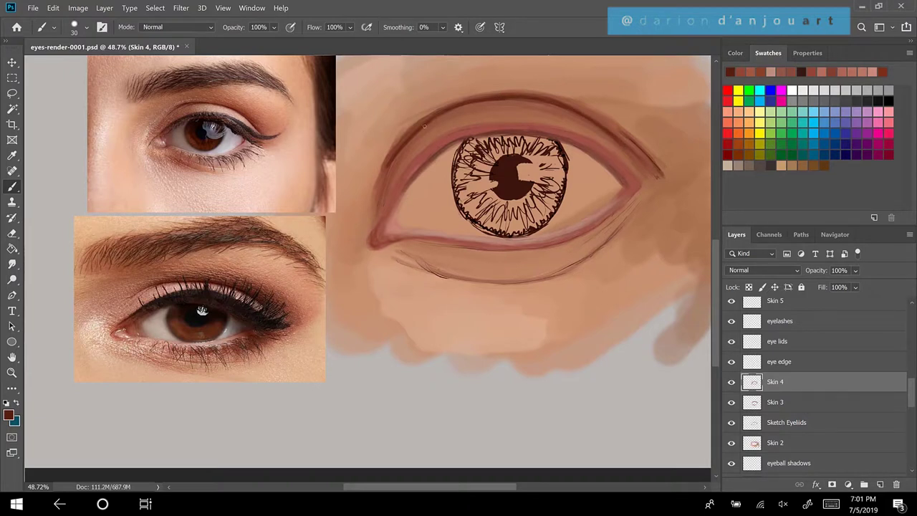
Soften the upper lid crease from the inner side over the top with a medium brown sampled from the painted crease, enlarging the brush to 90
key("alt")
left_click(437, 110, "alt")
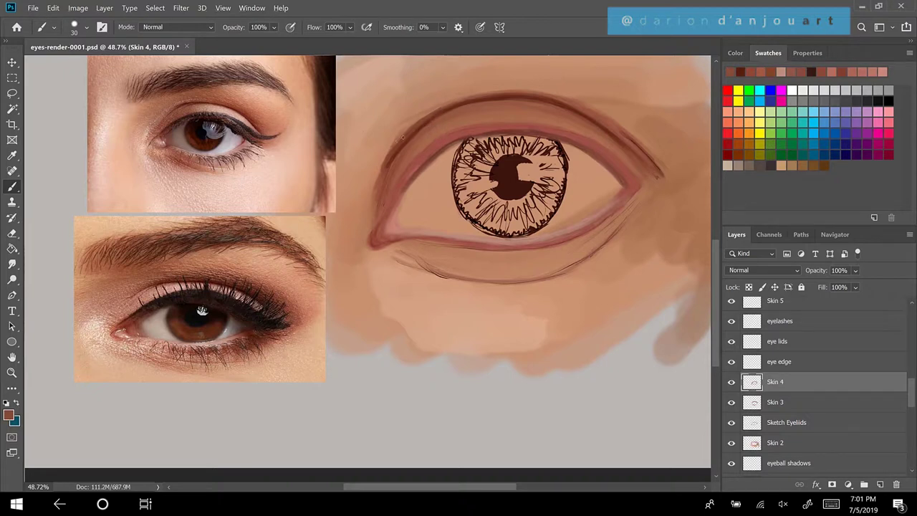
key("bracketright")
left_click_drag(383, 156, 437, 105)
key("bracketright")
key("bracketright")
key("bracketright")
key("bracketright")
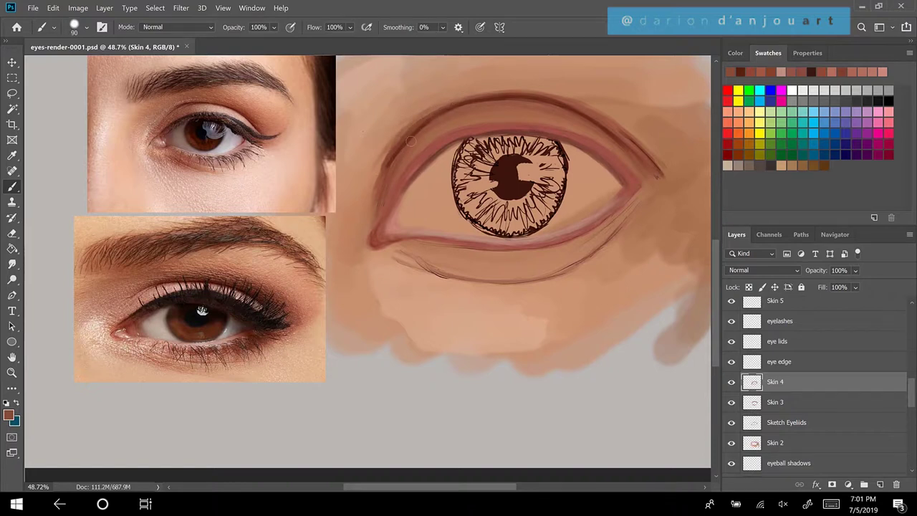
mouse_move(391, 160)
left_mouse_down()
mouse_move(430, 112)
mouse_move(510, 94)
left_mouse_up()
mouse_move(447, 107)
left_mouse_down()
mouse_move(494, 89)
mouse_move(573, 85)
left_mouse_up()
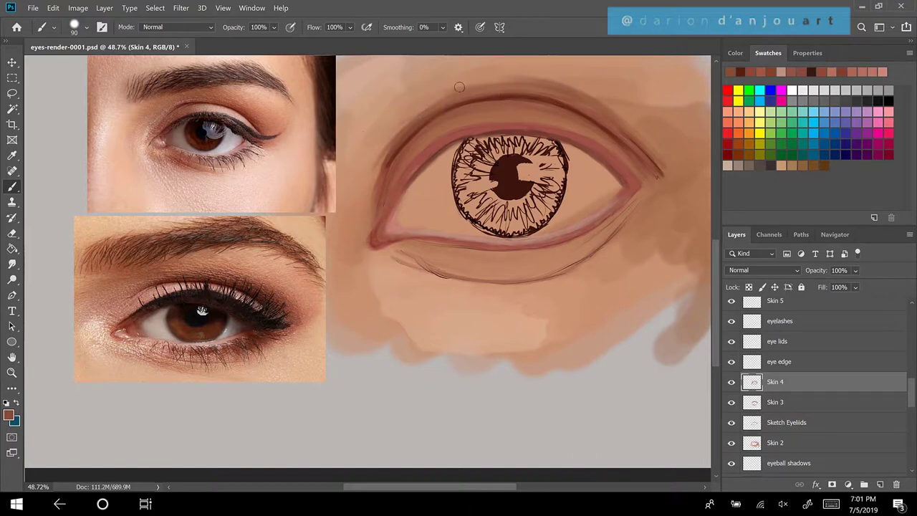
Blend the shadow above the upper lid crease into the surrounding skin with a tan sampled just above the crease
key("alt")
left_click(451, 85, "alt")
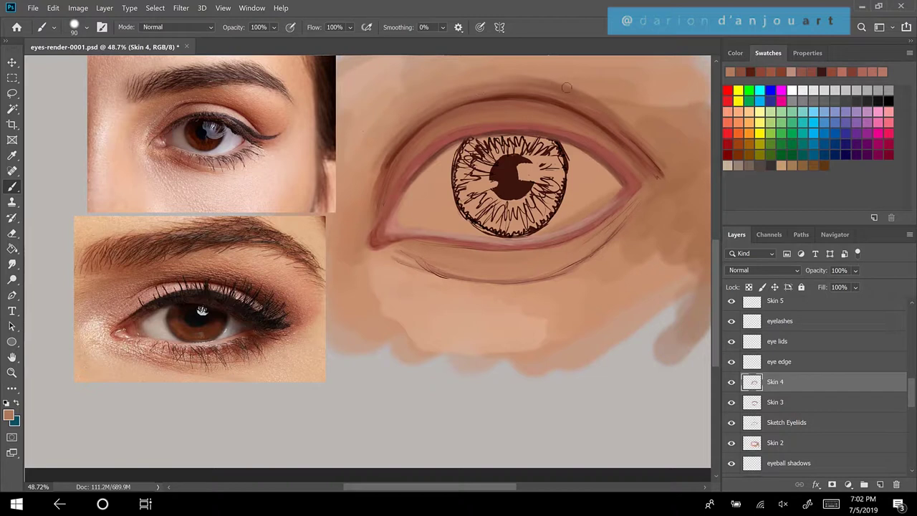
left_click_drag(466, 83, 587, 104)
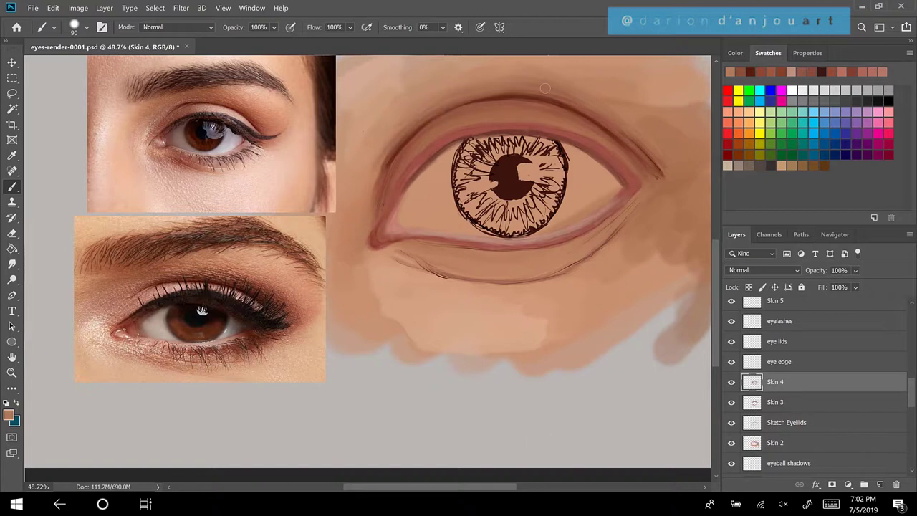
Blend the outer part of the upper lid crease with a reddish brown sampled from the painted upper lid
left_click(558, 486)
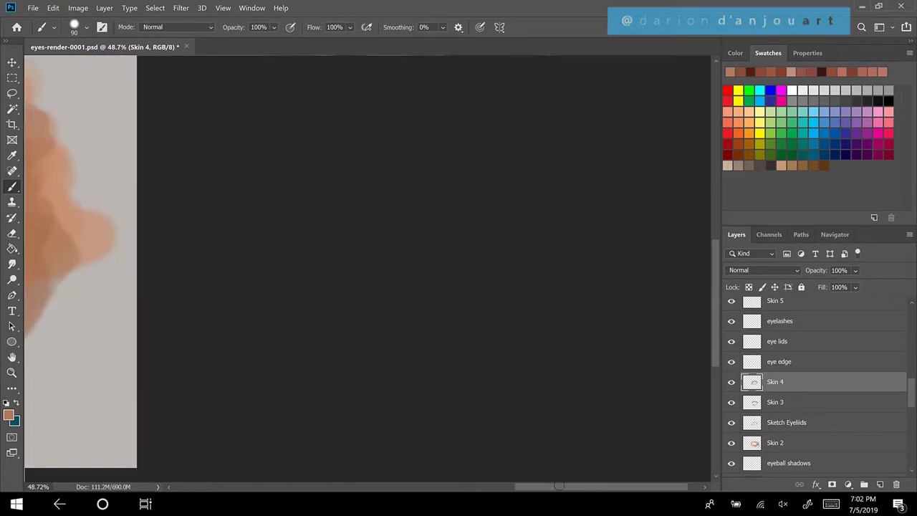
scroll(233, 234, "down", 2)
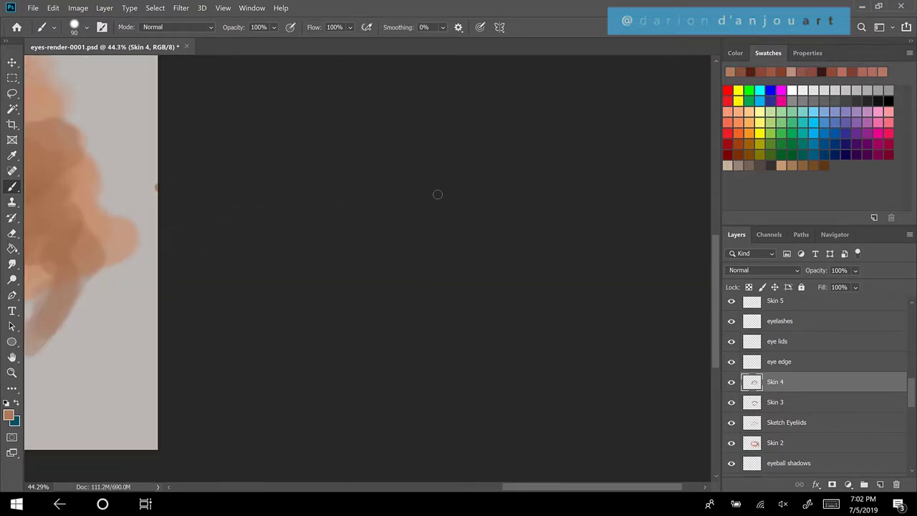
left_click_drag(233, 234, 609, 260)
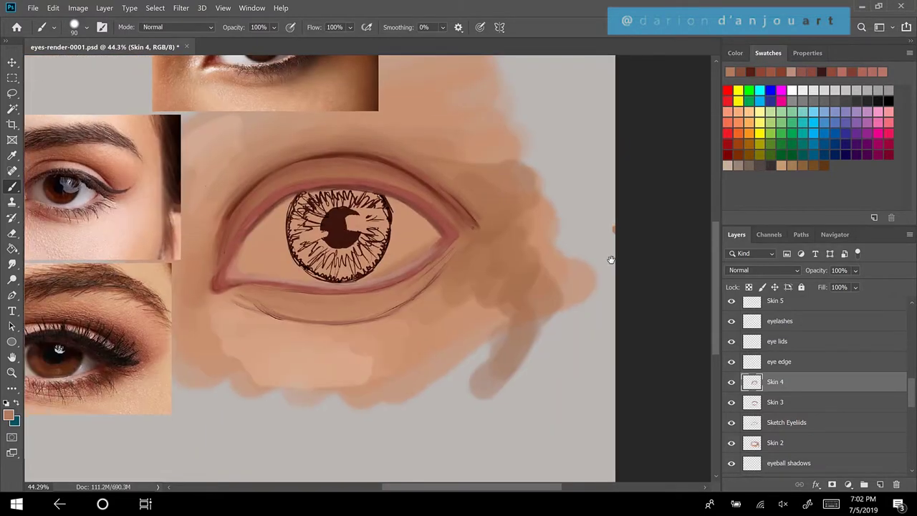
scroll(330, 277, "down", 1)
scroll(60, 349, "down", 1)
scroll(104, 322, "up", 1)
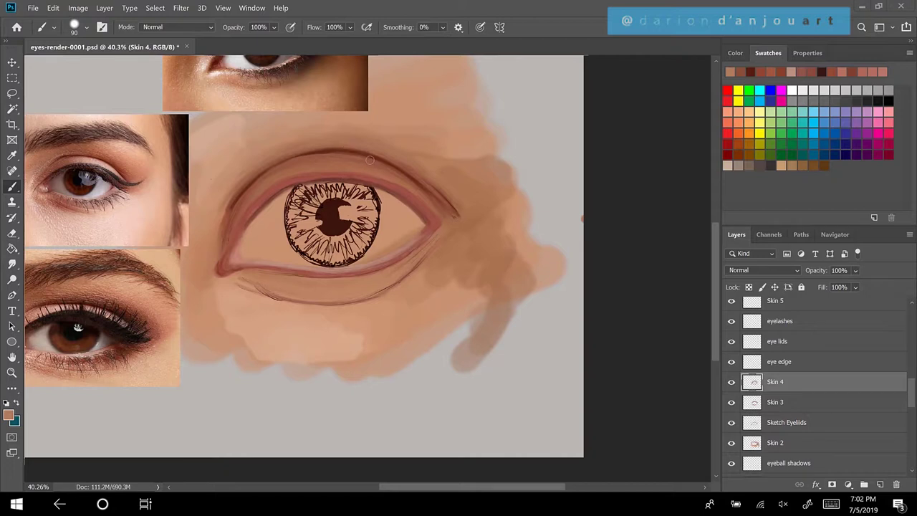
key("alt")
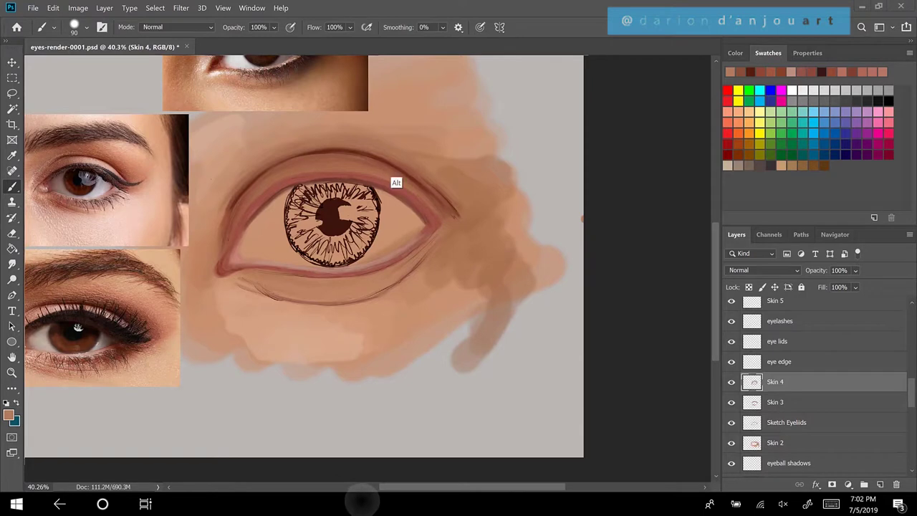
left_click(392, 179, "alt")
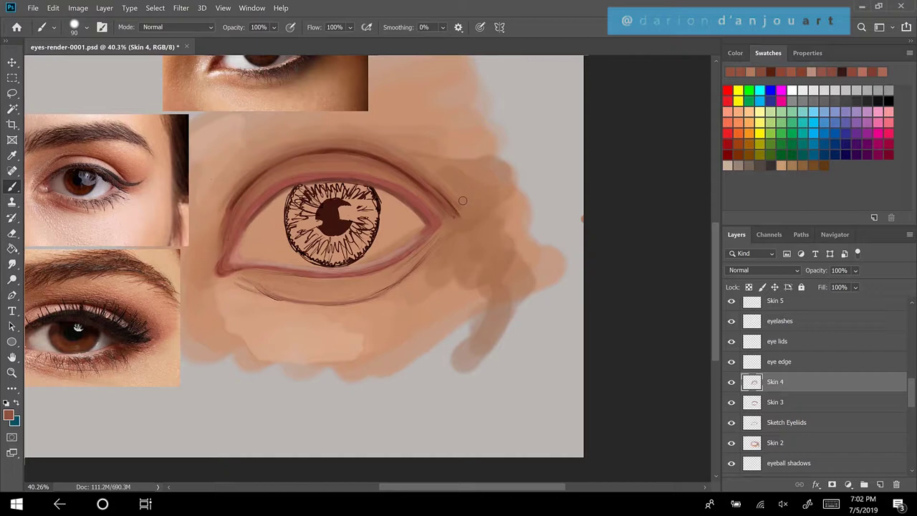
Sample the brown of the upper lid crease and darken it to hue 14, saturation 74 and brightness 30
key("alt")
left_click(331, 147, "alt")
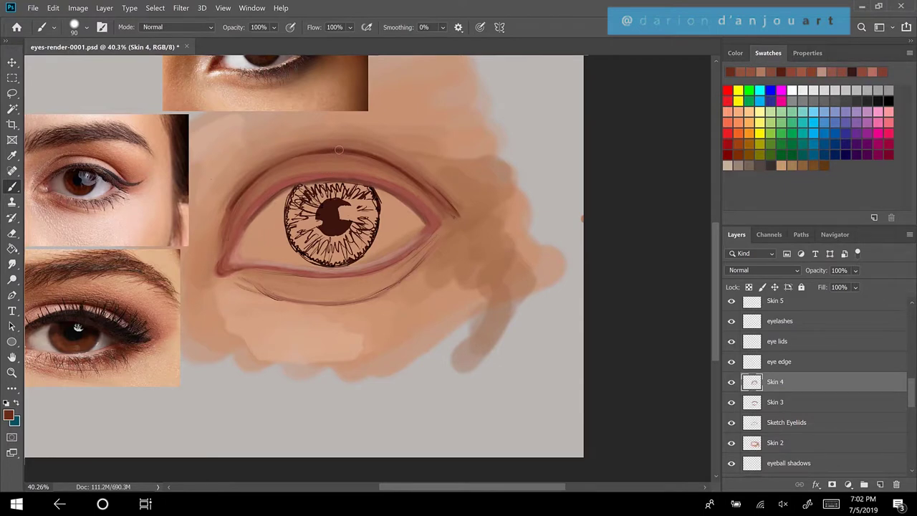
left_click(735, 53)
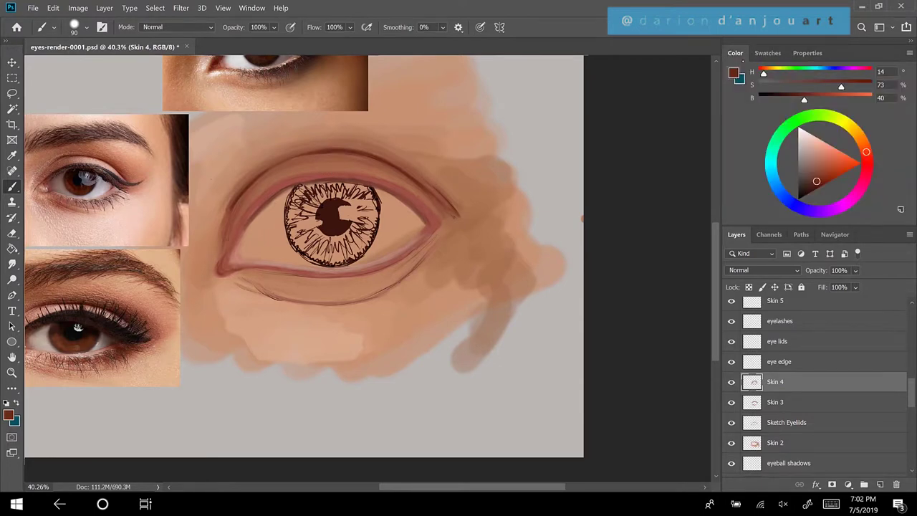
left_click(810, 186)
left_click(812, 182)
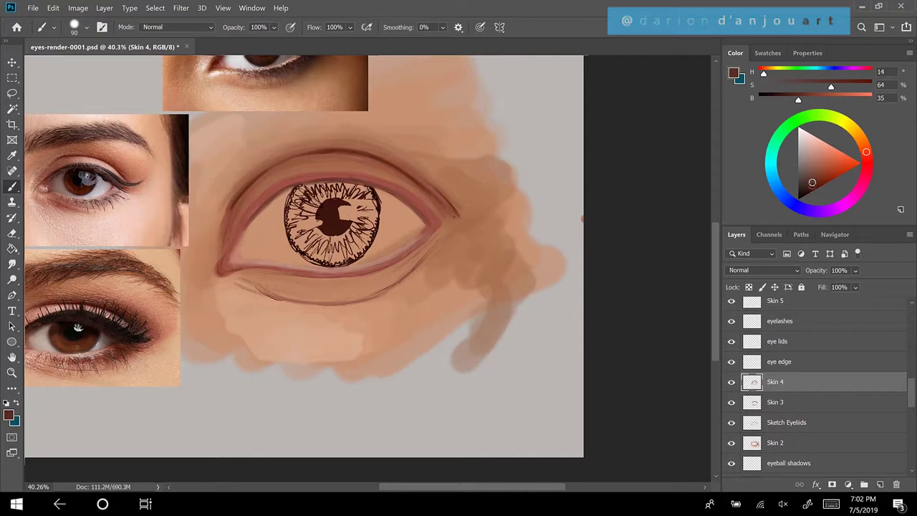
left_click_drag(812, 182, 813, 186)
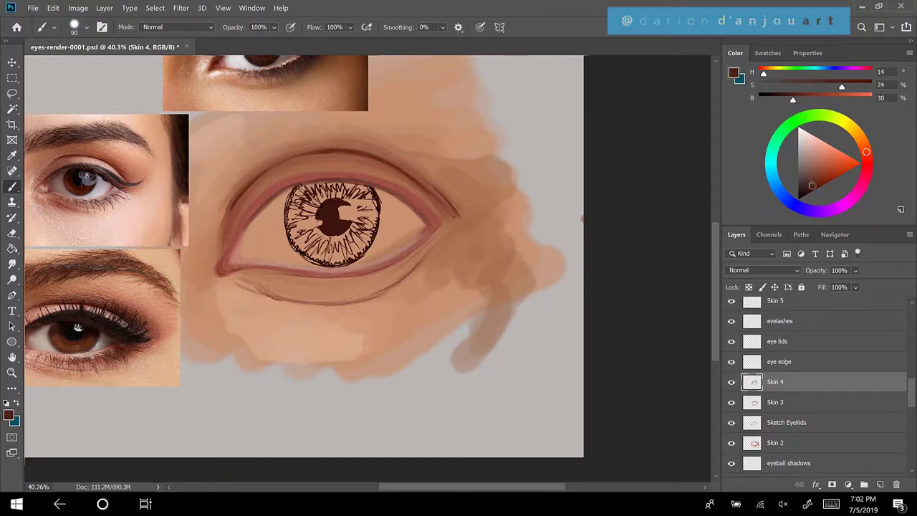
Define the upper lid crease line out to its outer end with the dark reddish brown, reducing the brush to size 25
scroll(262, 169, "up", 1)
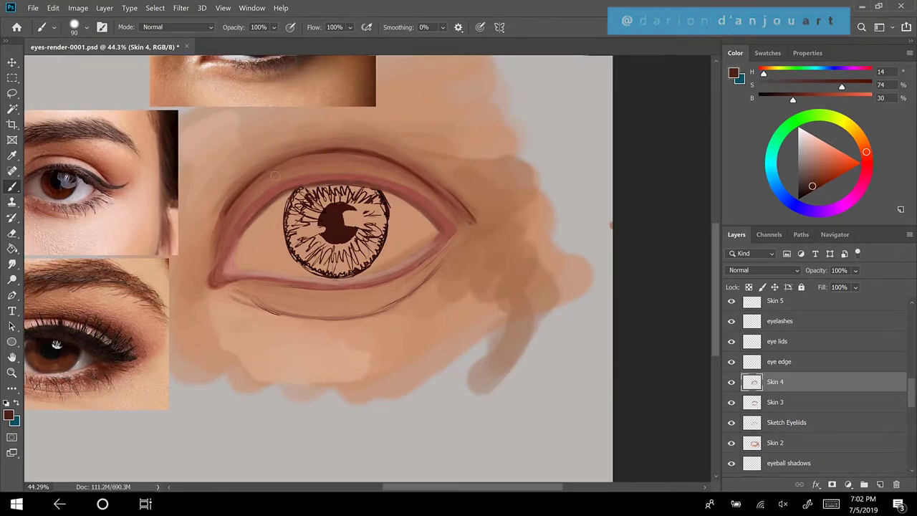
key("bracketleft")
key("bracketleft")
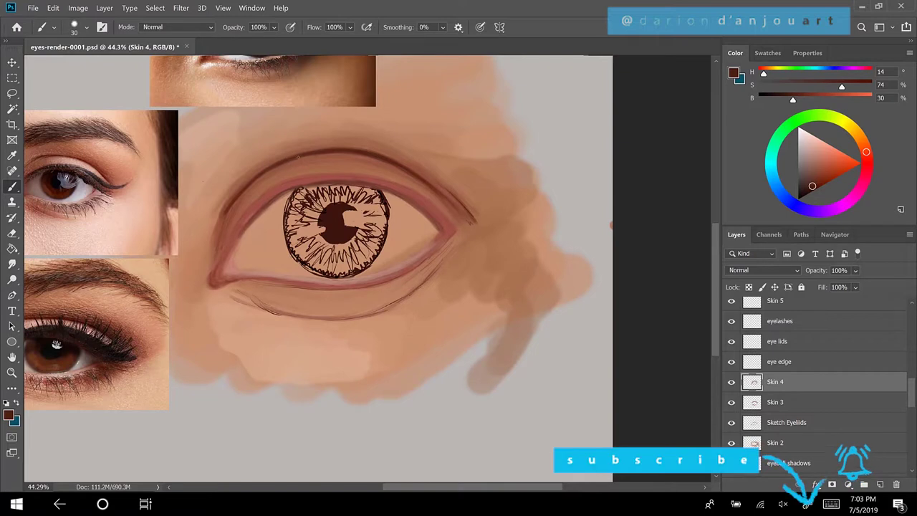
key("[")
key("[")
key("[")
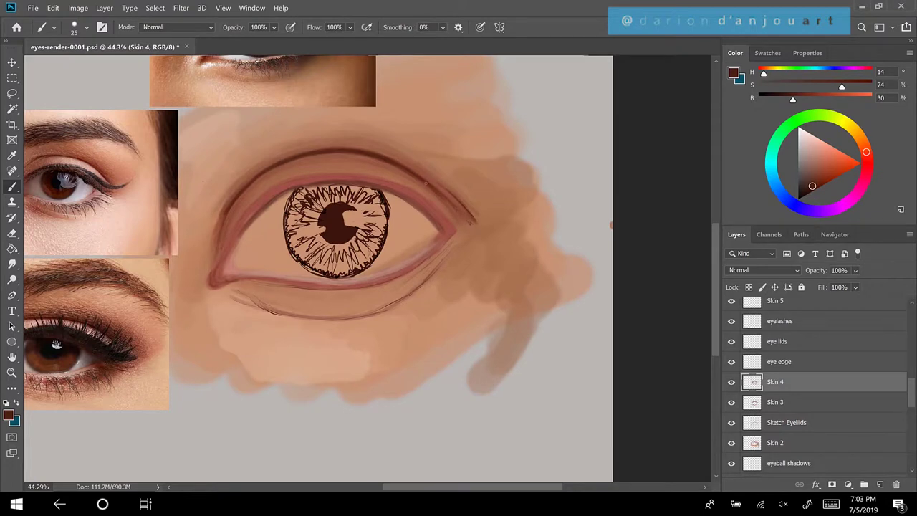
left_click_drag(426, 184, 465, 220)
Highlight the upper lid just below the crease out to the outer corner with a size 90 brush and light pink sampled from the middle reference
scroll(477, 222, "down", 1)
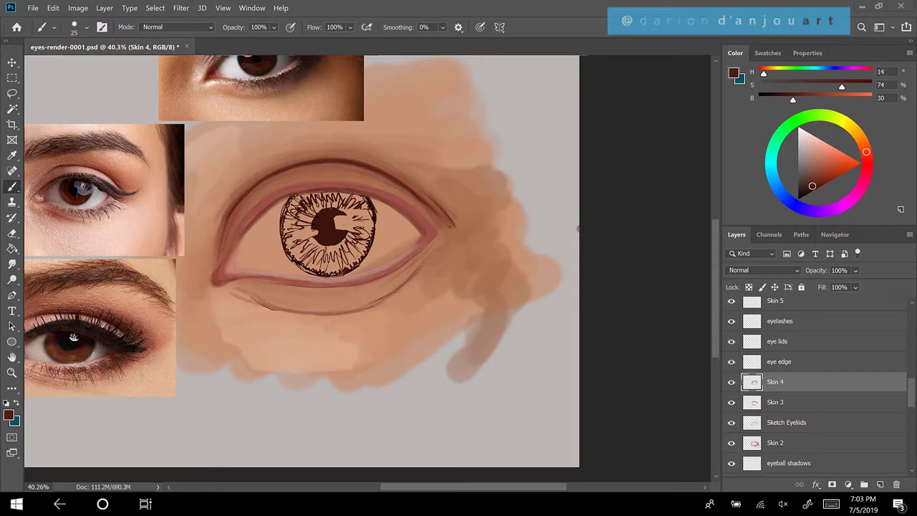
left_click(113, 160, "alt")
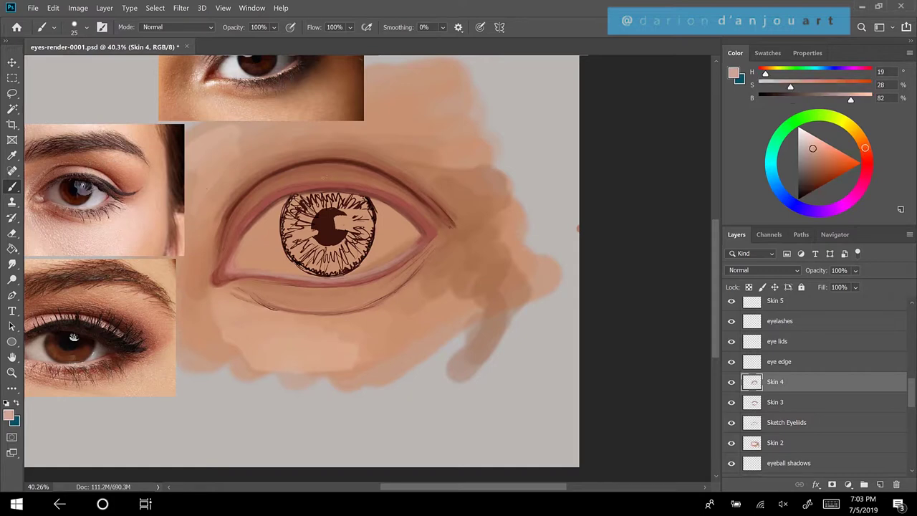
key("bracketright")
key("bracketright")
key("bracketright")
key("bracketright")
key("bracketright")
key("bracketright")
key("bracketright")
key("bracketright")
key("bracketright")
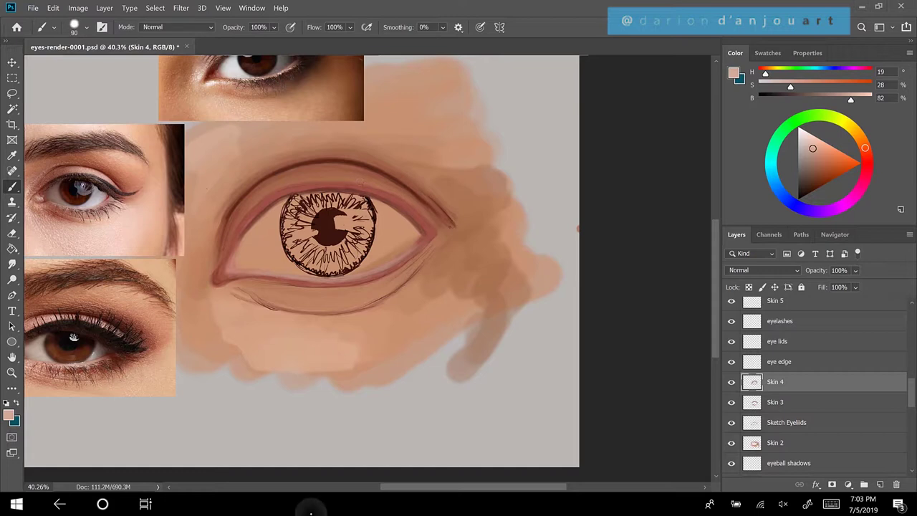
mouse_move(313, 170)
left_mouse_down()
mouse_move(411, 193)
mouse_move(325, 172)
mouse_move(396, 188)
mouse_move(416, 207)
mouse_move(333, 169)
mouse_move(432, 215)
left_mouse_up()
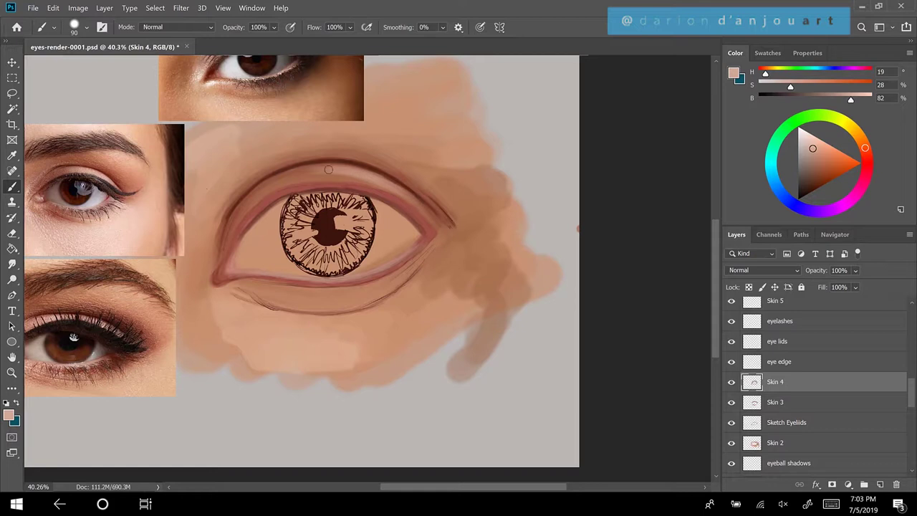
left_click_drag(328, 169, 450, 225)
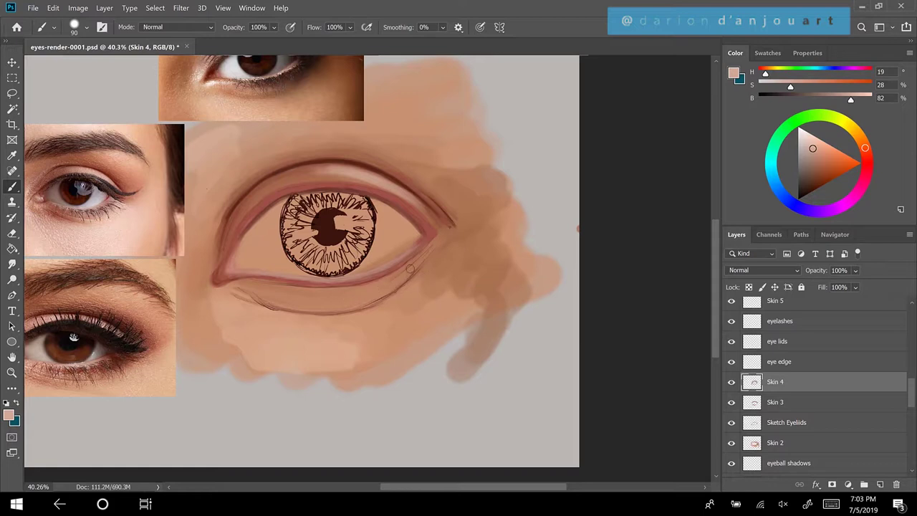
Highlight the skin below the eye's outer corner and around the inner corner up to the crease with the same light pink
mouse_move(345, 298)
left_mouse_down()
mouse_move(444, 252)
mouse_move(379, 311)
mouse_move(440, 252)
mouse_move(383, 320)
mouse_move(426, 291)
mouse_move(402, 315)
mouse_move(468, 243)
mouse_move(430, 275)
mouse_move(413, 311)
mouse_move(476, 243)
mouse_move(391, 328)
mouse_move(495, 253)
mouse_move(467, 259)
mouse_move(450, 286)
mouse_move(475, 252)
mouse_move(415, 311)
mouse_move(389, 320)
left_mouse_up()
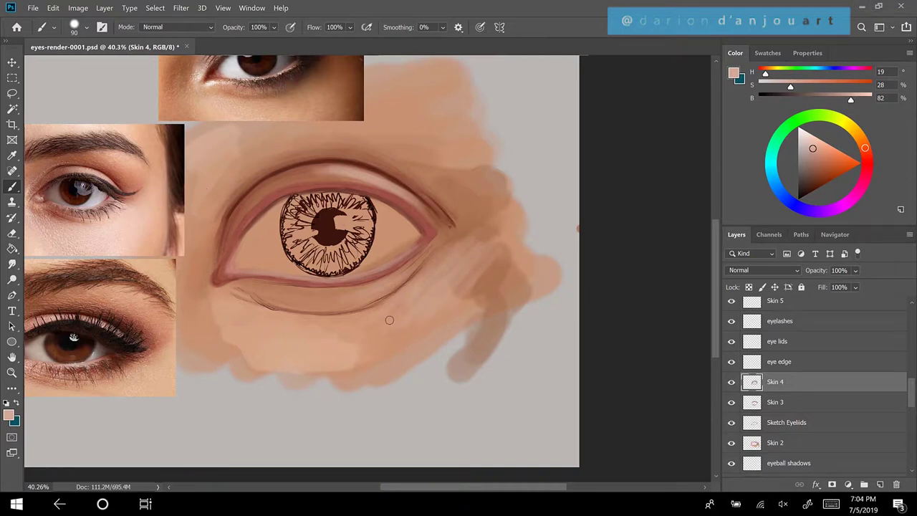
scroll(389, 319, "left", 1)
scroll(389, 319, "left", 1)
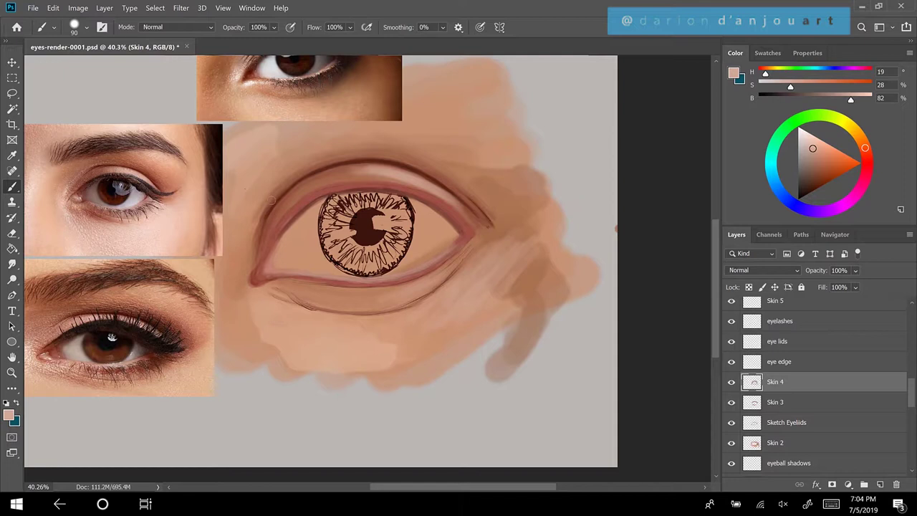
left_click_drag(273, 200, 256, 249)
mouse_move(274, 192)
left_mouse_down()
mouse_move(250, 274)
mouse_move(256, 227)
left_mouse_up()
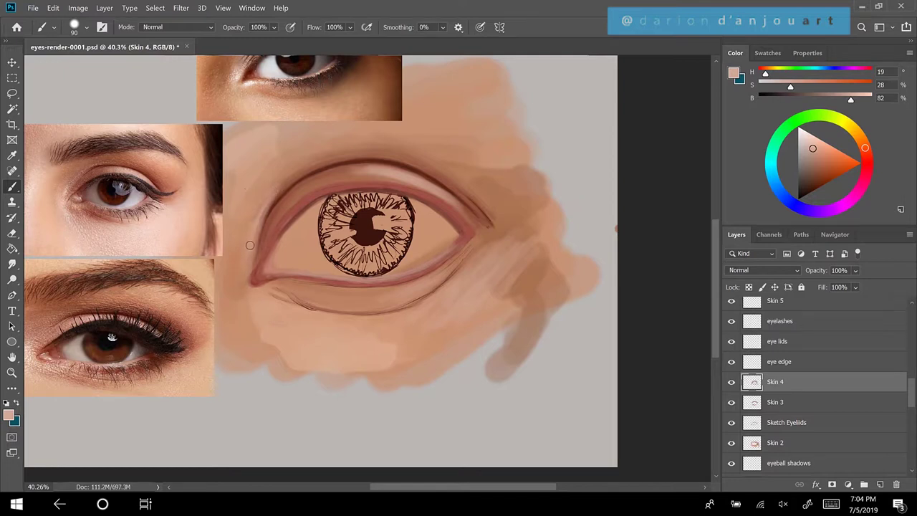
left_click_drag(240, 284, 243, 307)
left_click_drag(252, 269, 265, 333)
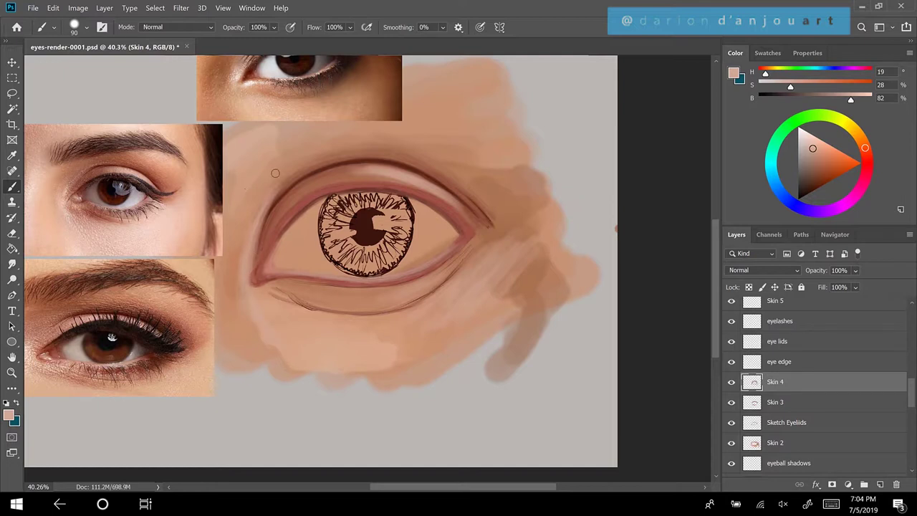
left_click_drag(265, 220, 275, 200)
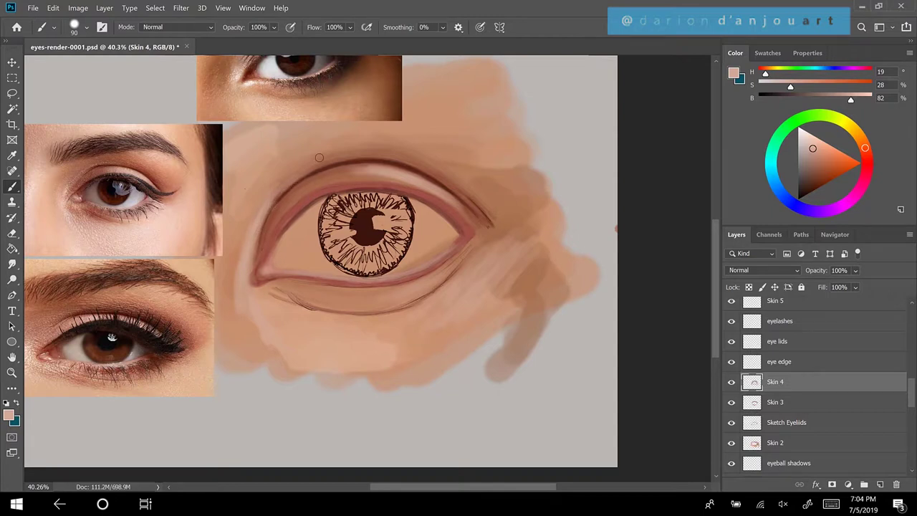
Shade the inner part of the upper lid with brown and red sampled from the painted lid and dark brown from the bottom reference
left_click(290, 190, "alt")
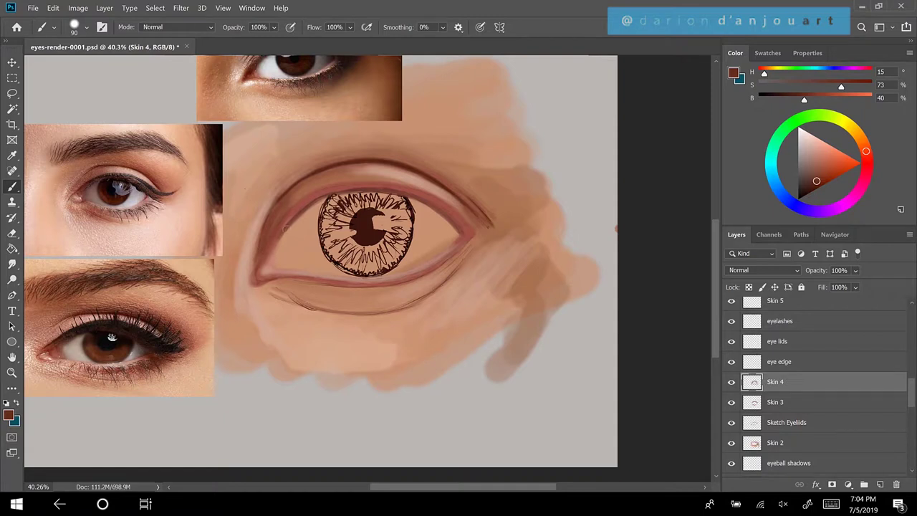
left_click(270, 269, "alt")
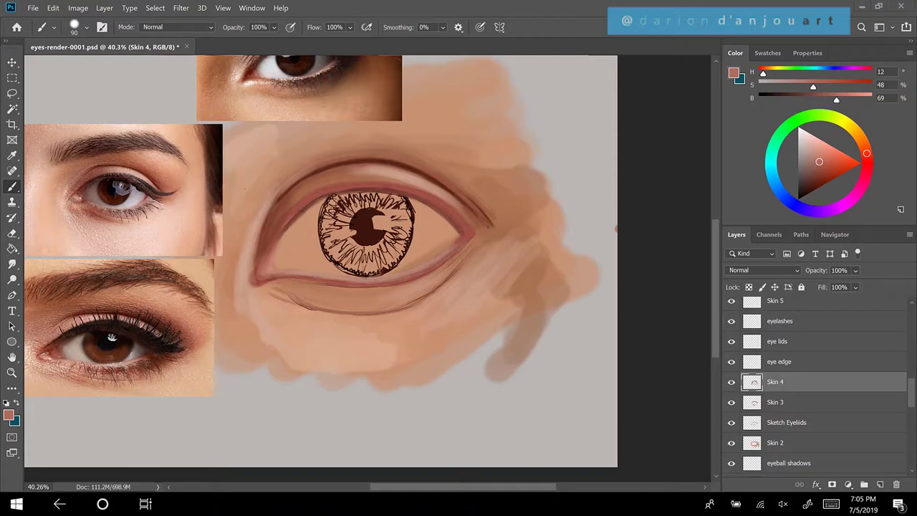
left_click(111, 337, "alt")
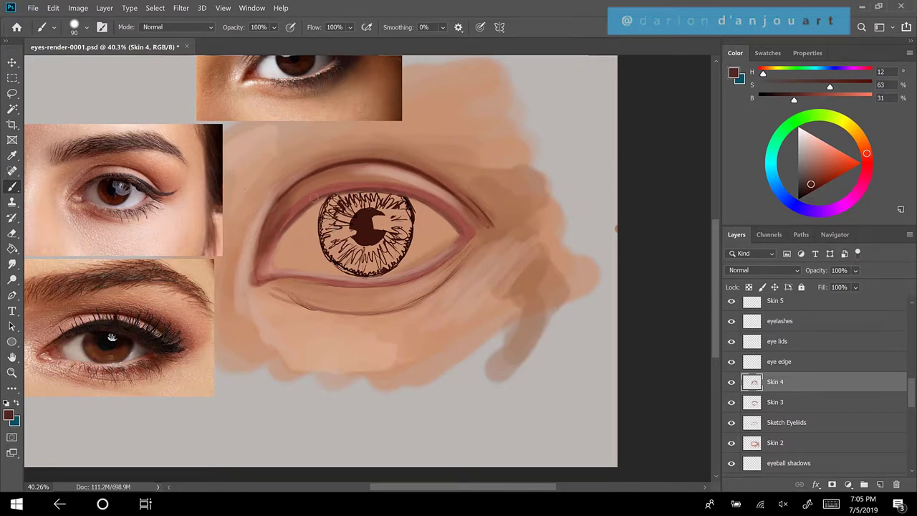
Paint eyeliner along the upper lash line into a short wing past the outer corner, using dark grey sampled from the middle reference and brush size 40
key("bracketleft")
key("bracketleft")
key("bracketleft")
key("alt")
left_click(143, 178, "alt")
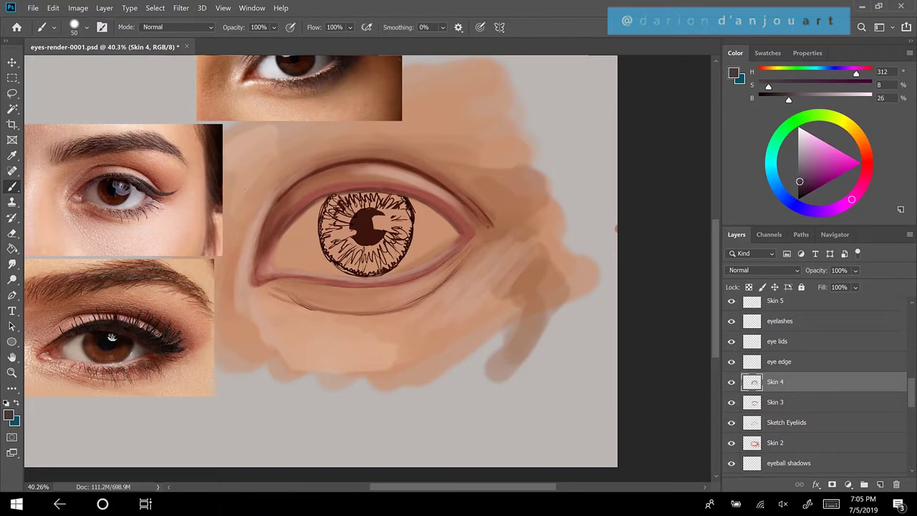
key("alt")
left_click(147, 183, "alt")
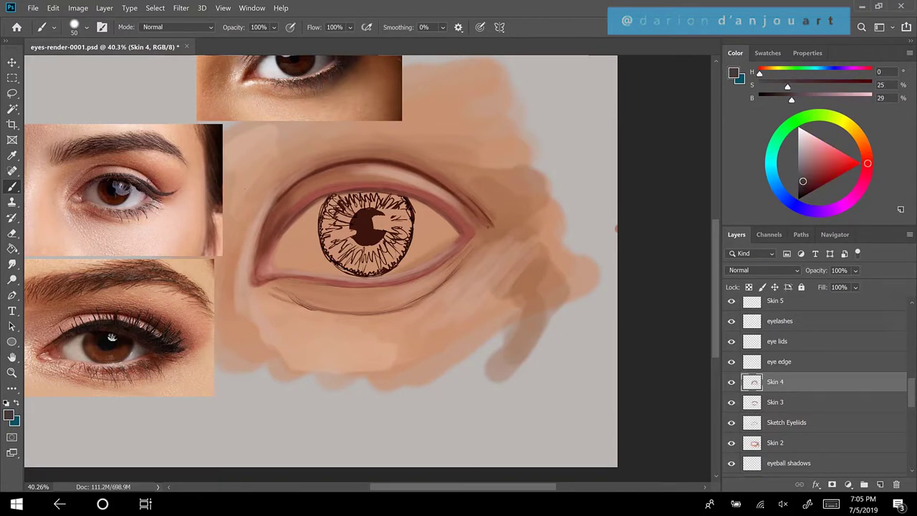
left_click(150, 183, "alt")
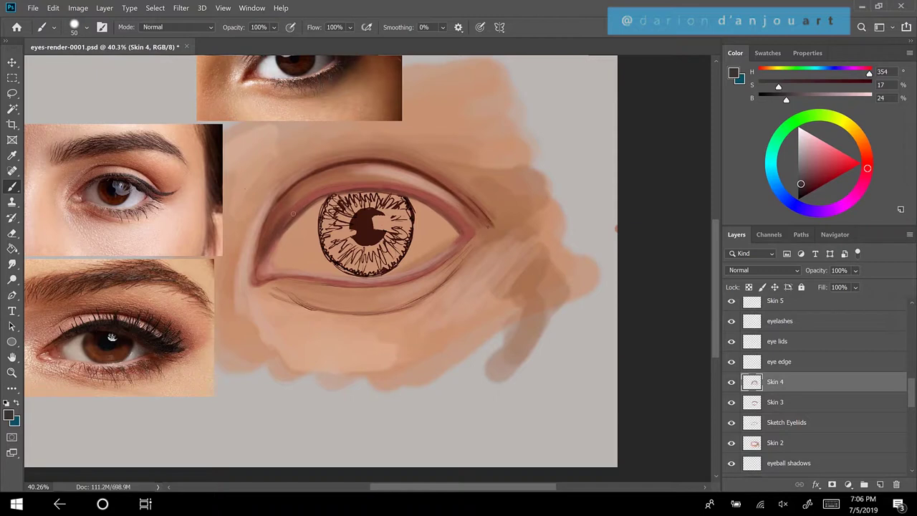
key("bracketleft")
mouse_move(267, 239)
left_mouse_down()
mouse_move(334, 187)
mouse_move(307, 198)
mouse_move(351, 182)
mouse_move(347, 189)
mouse_move(403, 185)
mouse_move(444, 204)
left_mouse_up()
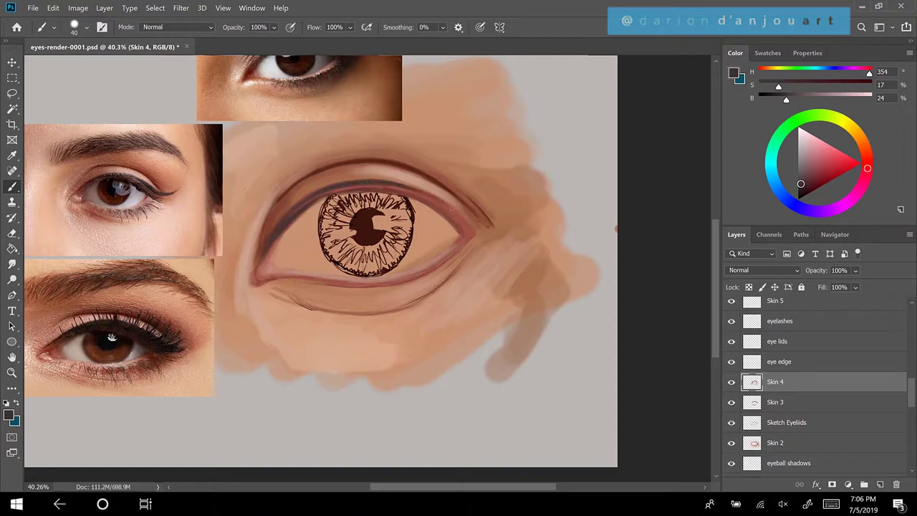
left_click_drag(393, 183, 454, 212)
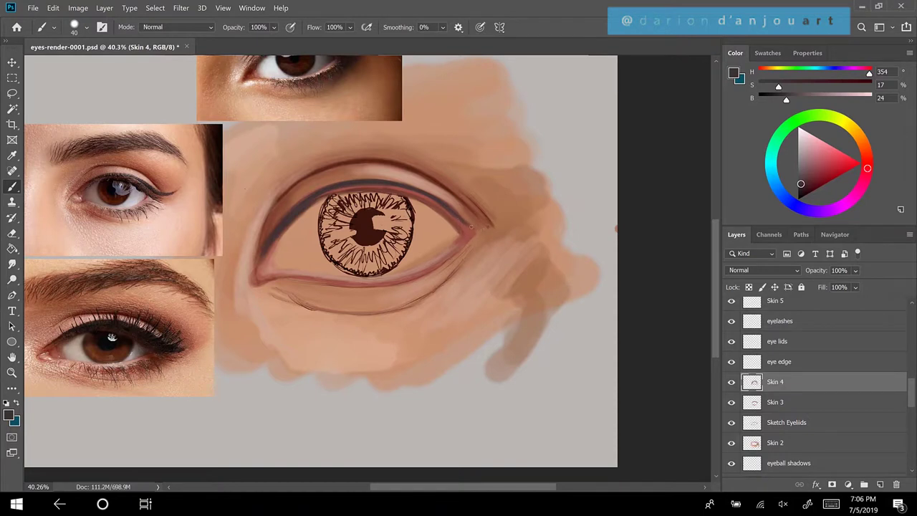
left_click_drag(471, 228, 509, 229)
Clean up the upper lid rim beneath the eyeliner near the inner corner with reddish pink sampled from the rim
scroll(328, 184, "up", 3)
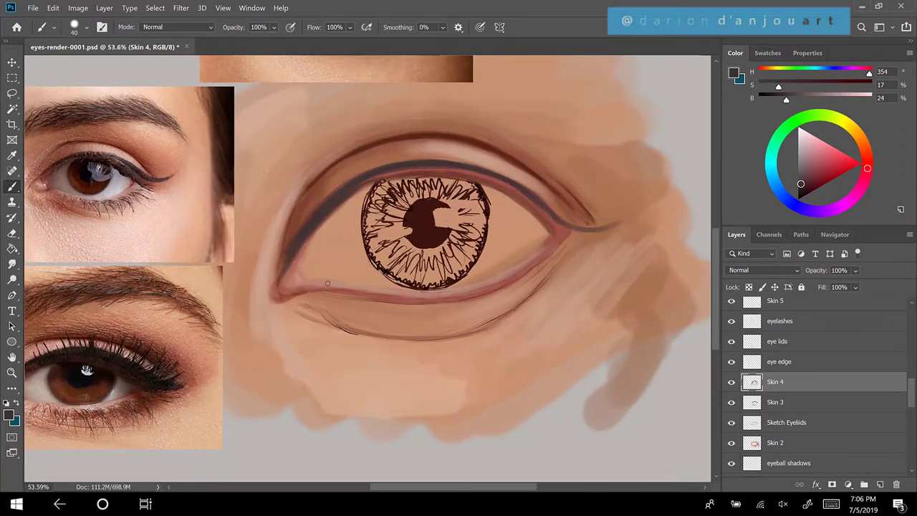
key("alt")
left_click(304, 248, "alt")
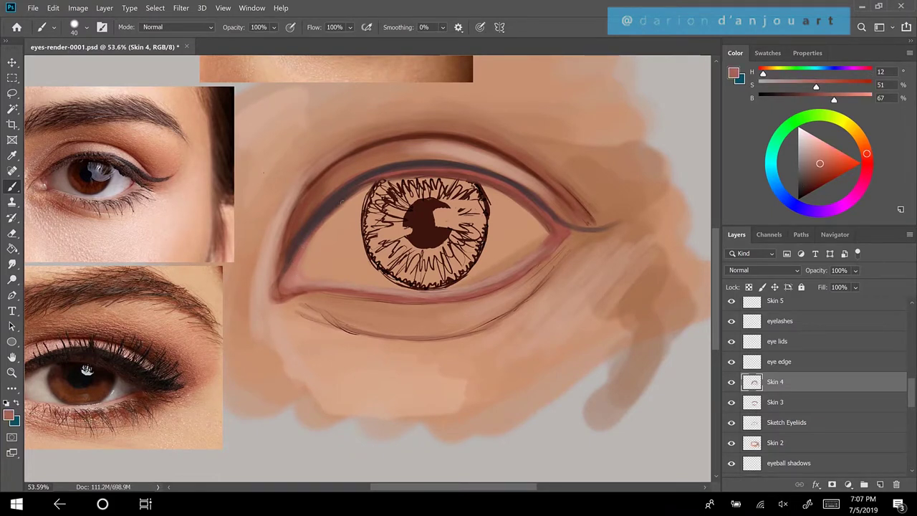
left_click_drag(298, 250, 366, 183)
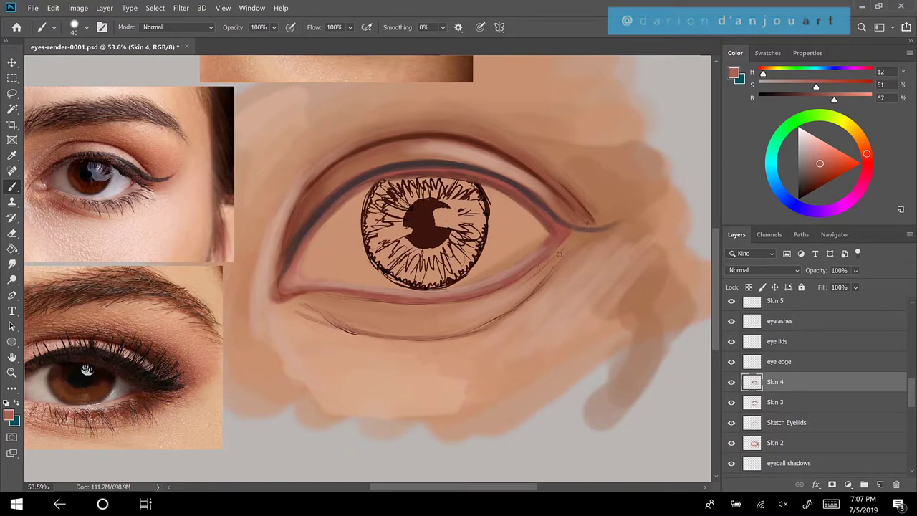
Hide the Sketch Eyeliids layer
scroll(626, 225, "down", 1)
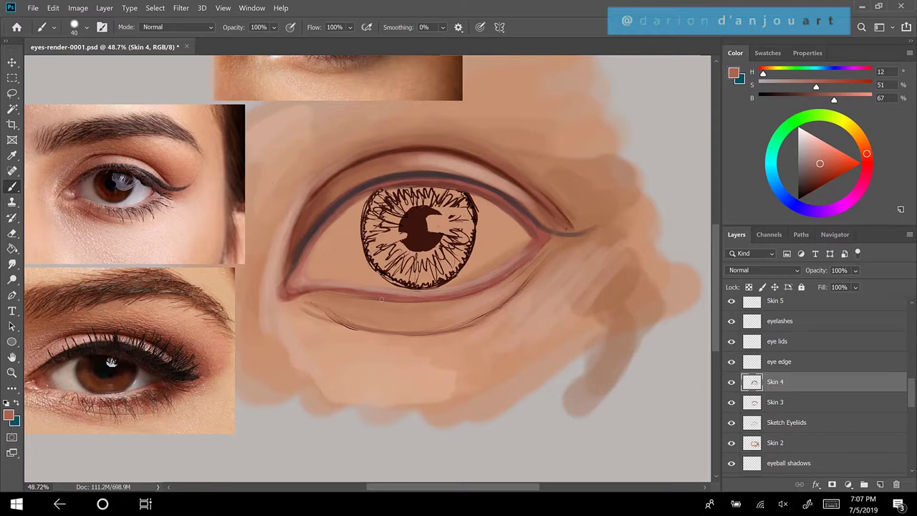
left_click(731, 423)
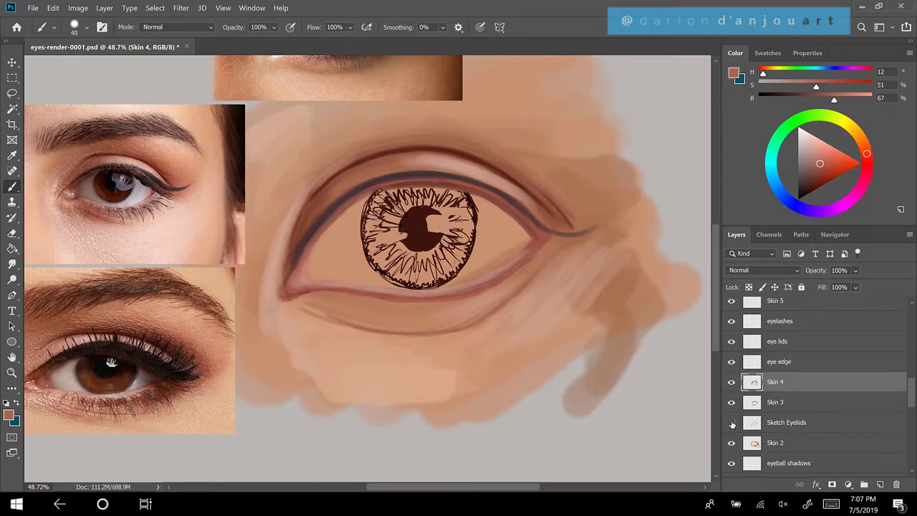
scroll(308, 262, "up", 2)
scroll(308, 262, "down", 1)
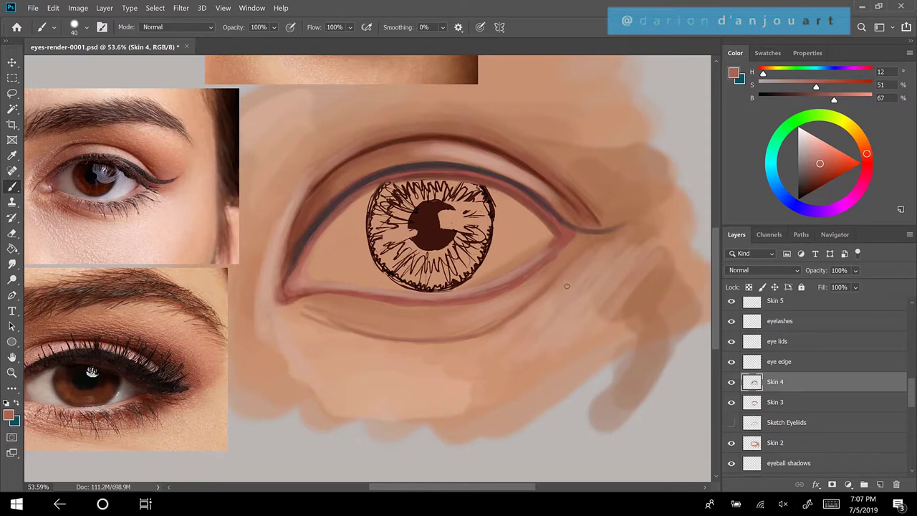
Soften the crease under the lower lid with peach tones sampled from the bottom reference and the painted skin near the inner corner
key("alt")
left_click(80, 432, "alt")
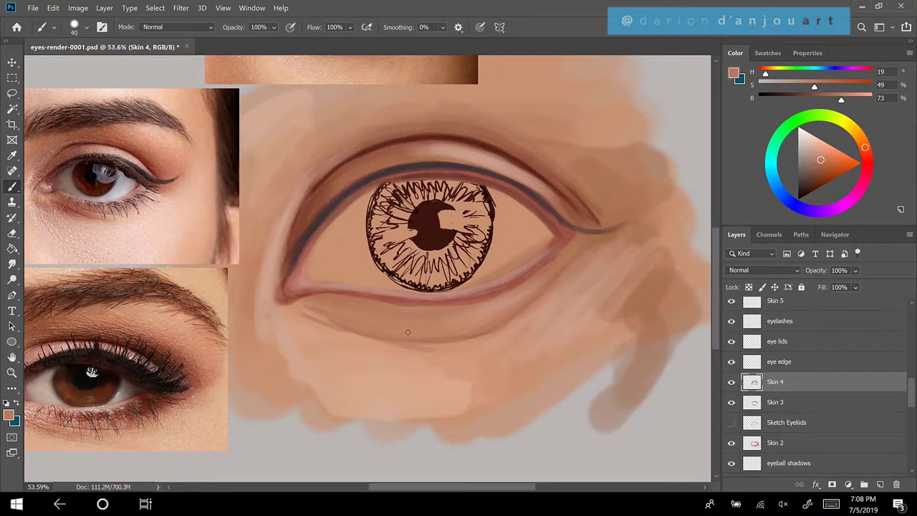
left_click(323, 313, "alt")
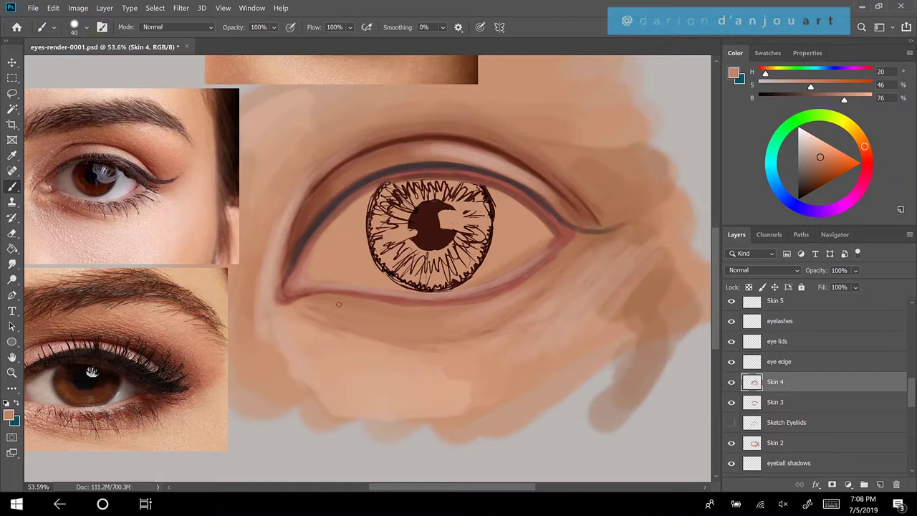
left_click(301, 299, "alt")
Paint a short diagonal stroke of the peach skin tone on the grey background below the eye's outer side
left_click_drag(91, 372, 92, 184)
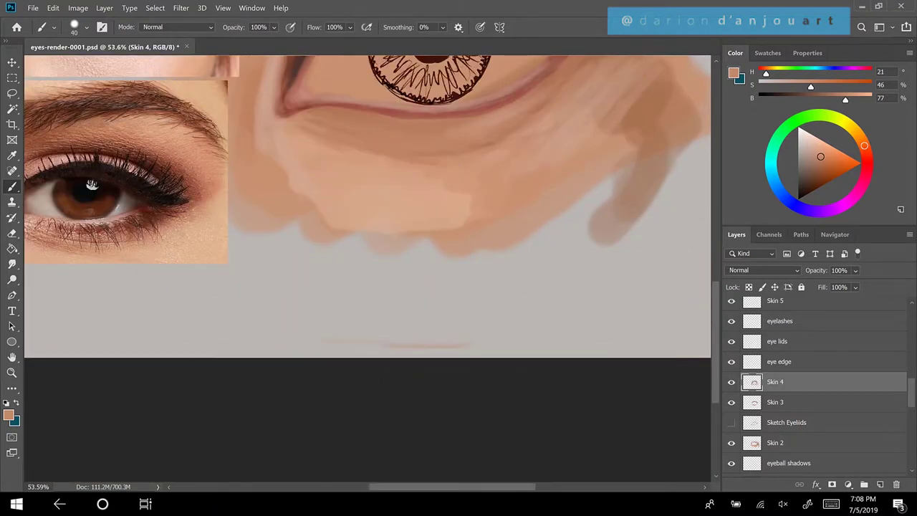
left_click_drag(524, 306, 578, 252)
scroll(557, 284, "down", 2)
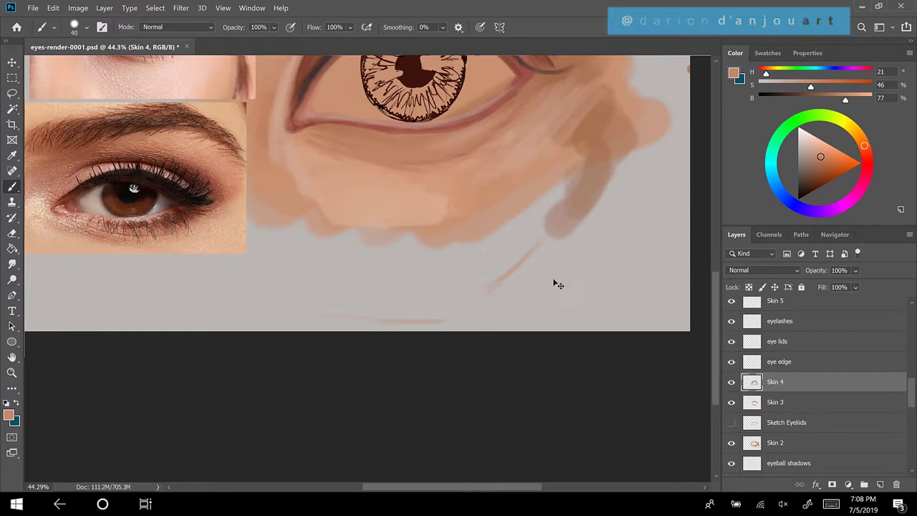
scroll(558, 285, "down", 1)
scroll(558, 284, "up", 5)
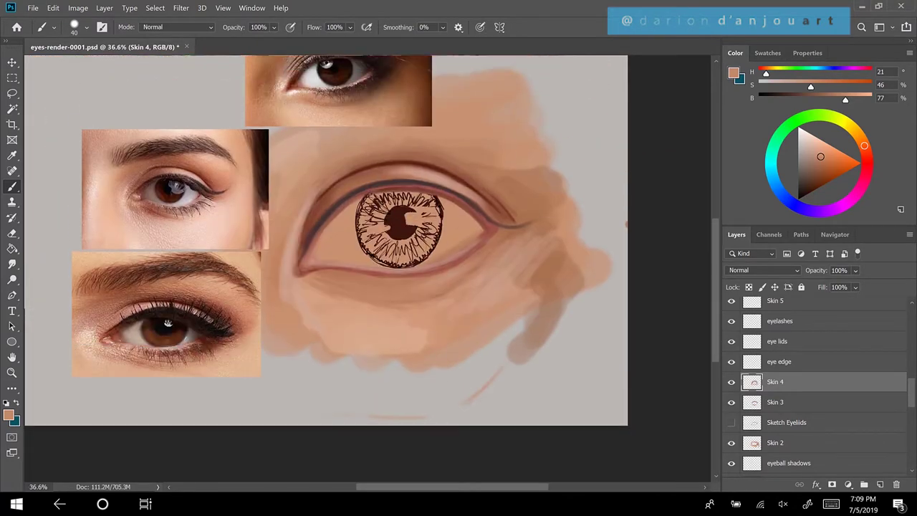
scroll(554, 282, "up", 1)
scroll(555, 282, "down", 2)
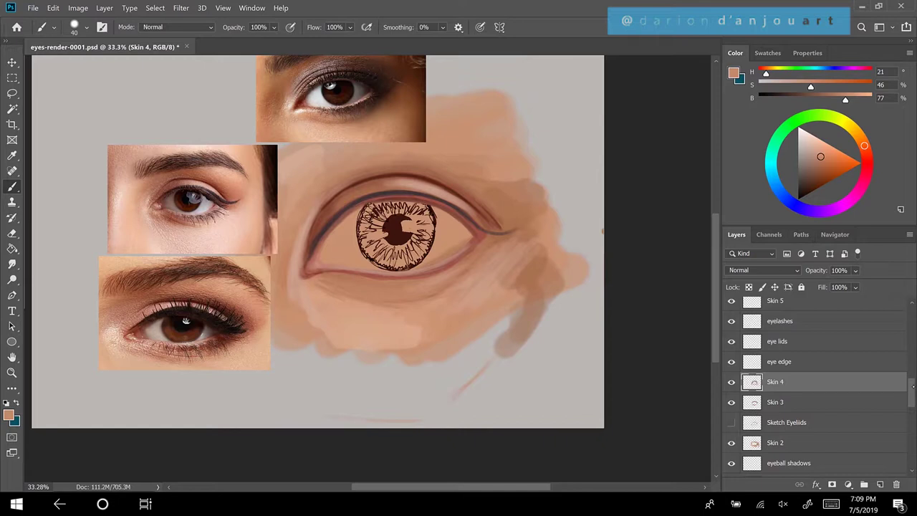
On the eye white layer, fill in the eyeball with light grey sampled from the middle reference's eye white, using a size 125 brush
left_click_drag(912, 386, 906, 409)
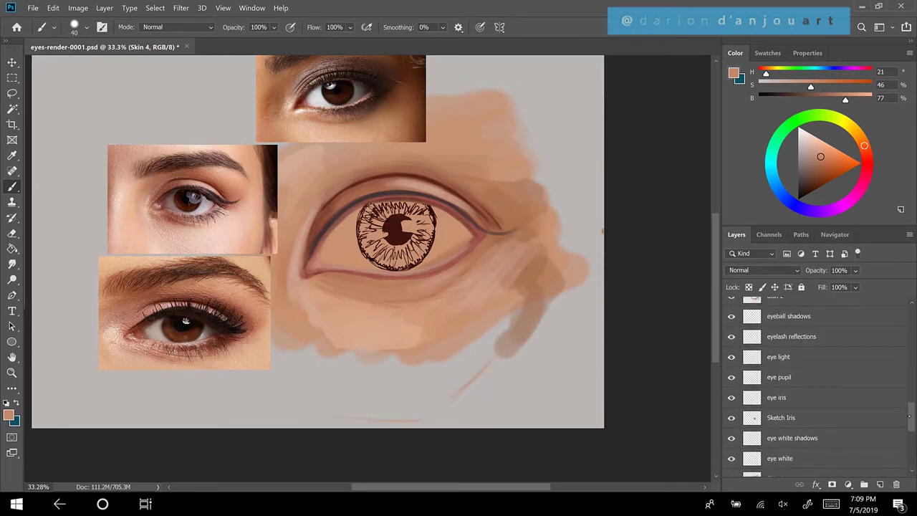
left_click_drag(909, 416, 908, 422)
left_click(807, 419)
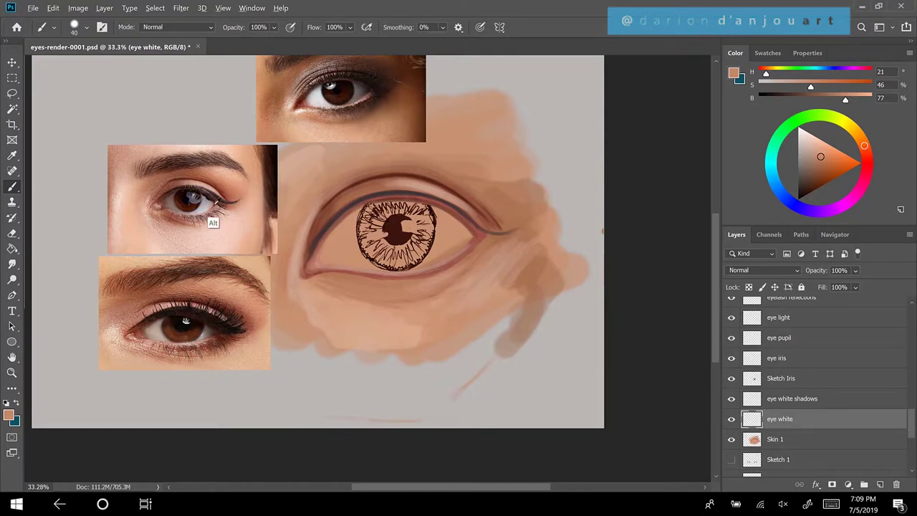
left_click(207, 203, "alt")
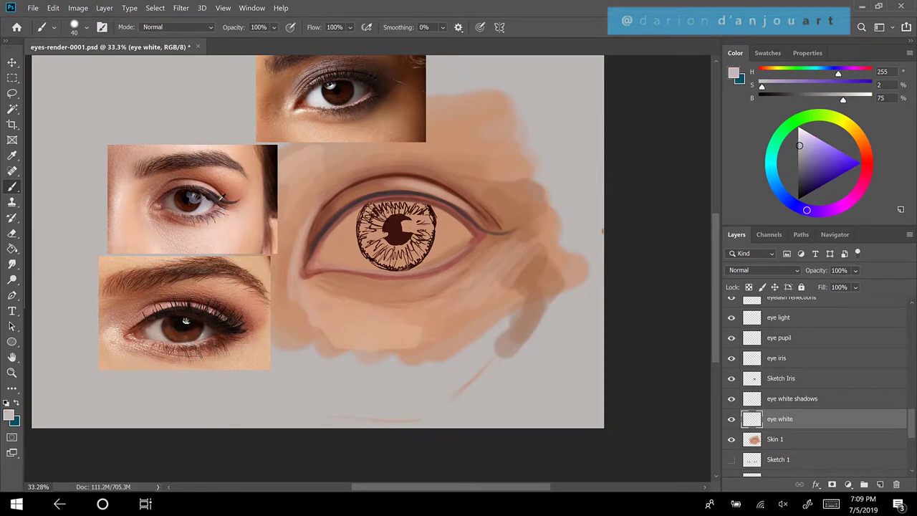
key("bracketright")
key("bracketright")
key("bracketright")
mouse_move(350, 236)
left_mouse_down()
mouse_move(352, 226)
mouse_move(336, 239)
mouse_move(358, 215)
left_mouse_up()
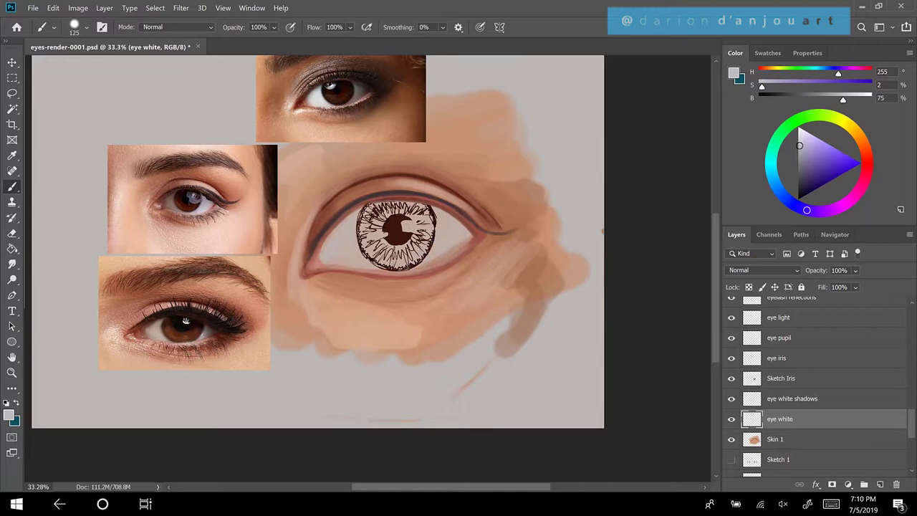
left_click(335, 246)
Lighten the eye white on both sides of the iris with the brighter grey sampled from the top reference's eye white
left_click(326, 85, "alt")
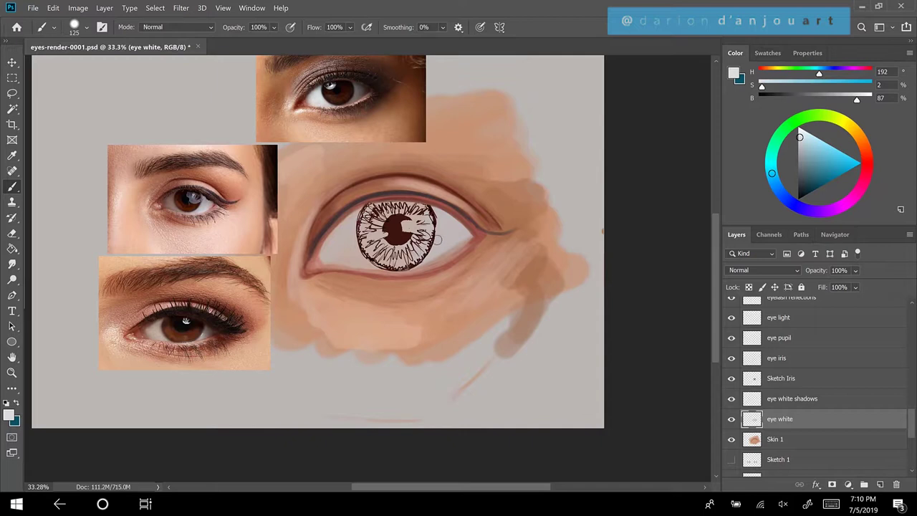
mouse_move(441, 228)
left_mouse_down()
mouse_move(445, 218)
mouse_move(414, 224)
left_mouse_up()
mouse_move(347, 235)
left_mouse_down()
mouse_move(331, 243)
mouse_move(342, 233)
mouse_move(342, 254)
mouse_move(401, 265)
mouse_move(463, 243)
mouse_move(417, 241)
mouse_move(368, 212)
mouse_move(349, 226)
left_mouse_up()
mouse_move(430, 230)
left_mouse_down()
mouse_move(437, 234)
mouse_move(423, 263)
mouse_move(430, 250)
left_mouse_up()
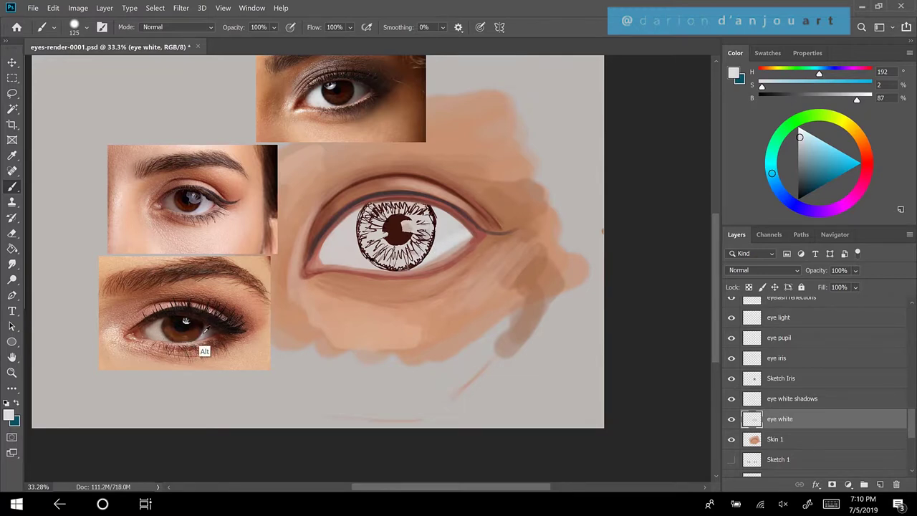
Tint the outer areas of the eye white with warm beige sampled from the bottom reference's eye white
left_click(159, 334, "alt")
left_click(160, 331, "alt")
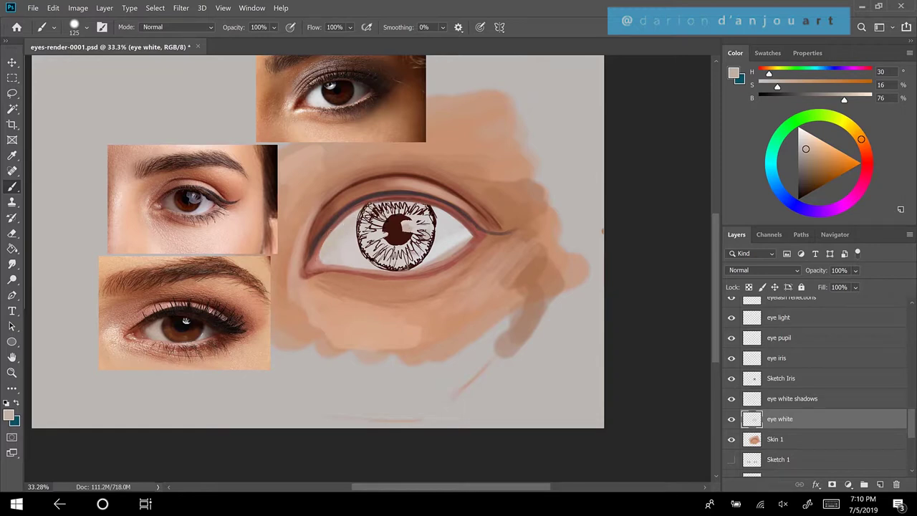
mouse_move(353, 262)
left_mouse_down()
mouse_move(441, 254)
mouse_move(452, 245)
mouse_move(451, 222)
left_mouse_up()
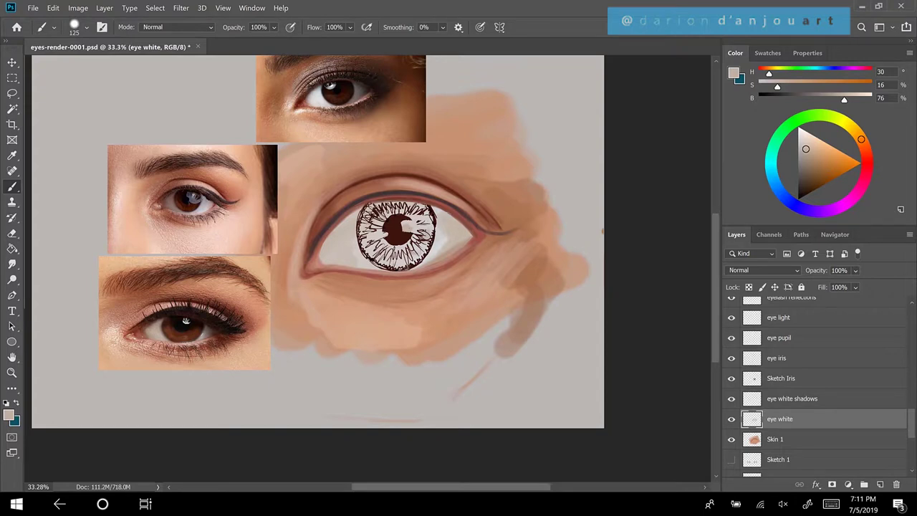
Blend the eye white around the iris with a size 250 brush and near-white grey sampled from the top reference
key("bracketright")
key("bracketright")
key("bracketright")
left_click(326, 87, "alt")
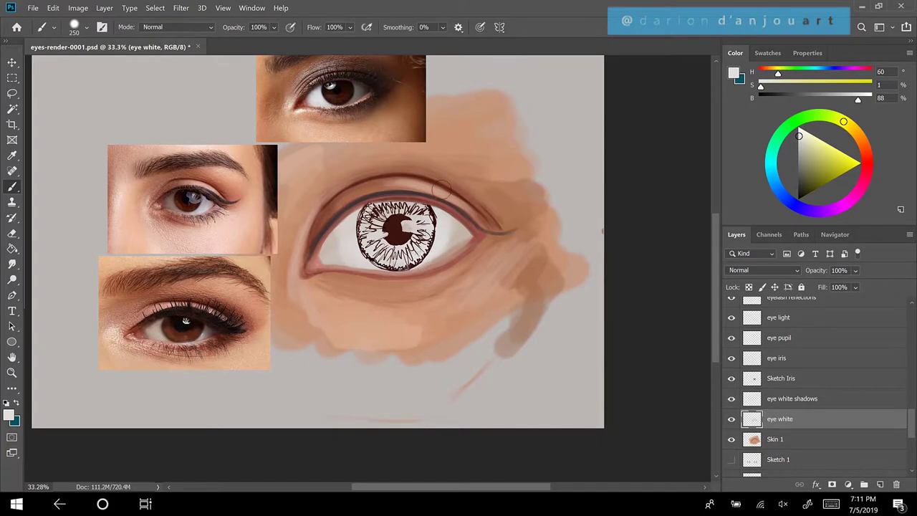
Shade the eye white between the inner corner and the iris with warm beige sampled from the bottom reference
key("alt")
left_click(157, 330, "alt")
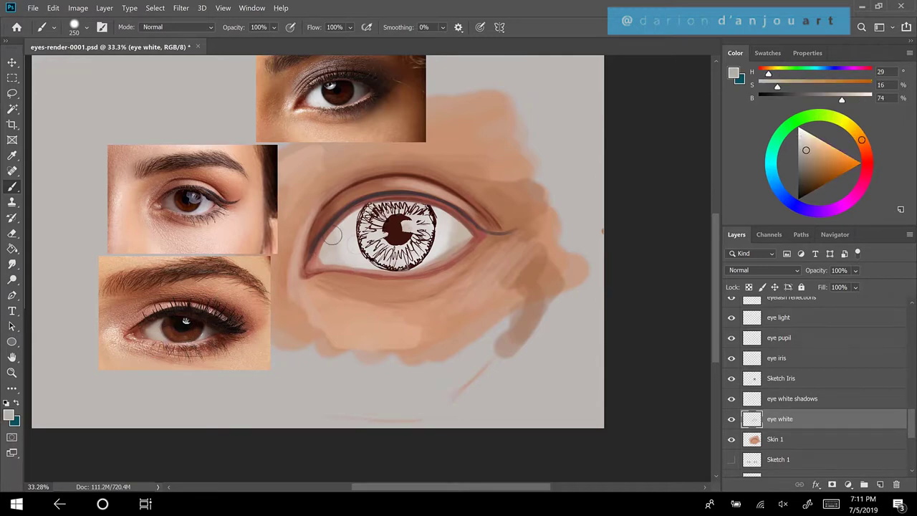
mouse_move(333, 234)
left_mouse_down()
mouse_move(315, 274)
mouse_move(334, 243)
mouse_move(335, 265)
left_mouse_up()
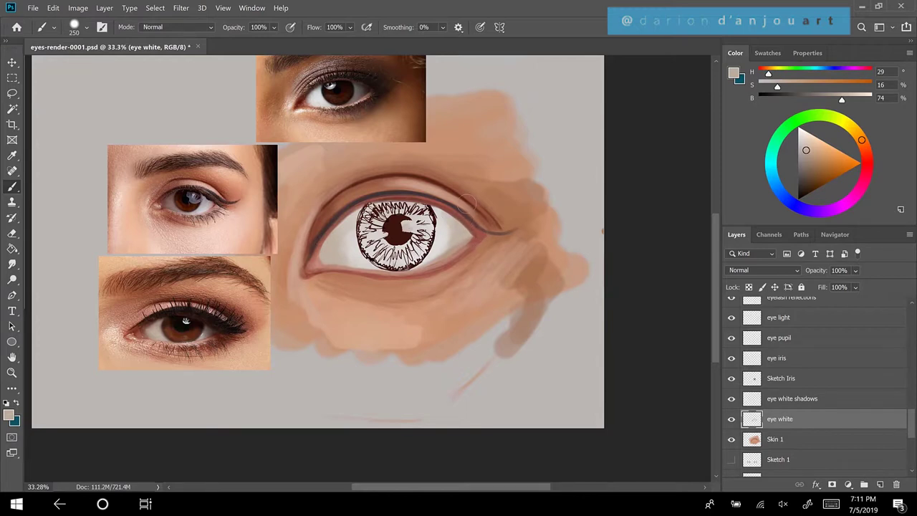
left_click_drag(356, 218, 351, 244)
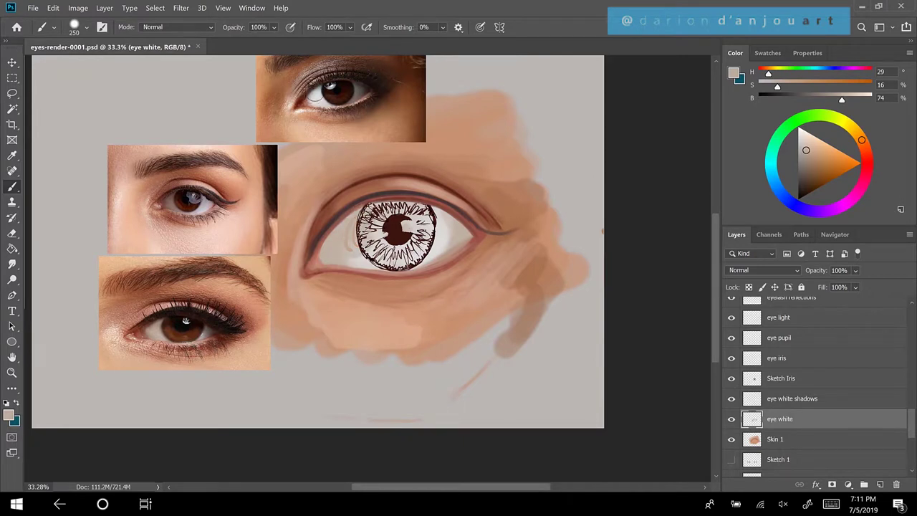
Brighten the eye white beside the iris on the inner-corner side with light grey resampled from the top reference
left_click(317, 116, "alt")
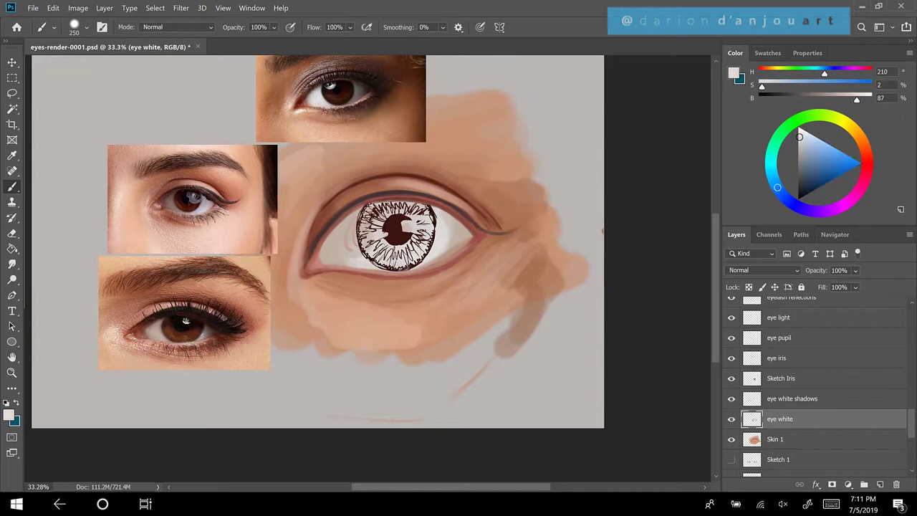
mouse_move(364, 220)
left_mouse_down()
mouse_move(349, 222)
mouse_move(358, 220)
mouse_move(347, 245)
left_mouse_up()
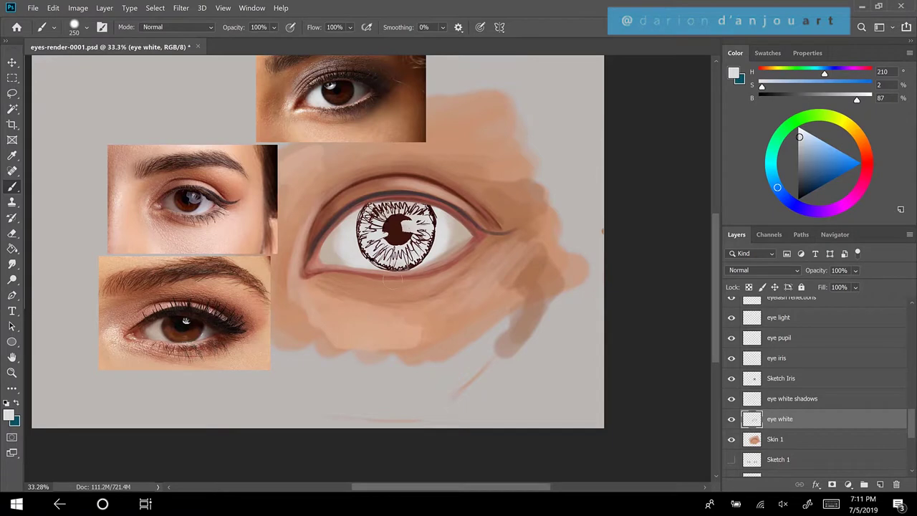
scroll(392, 282, "up", 3)
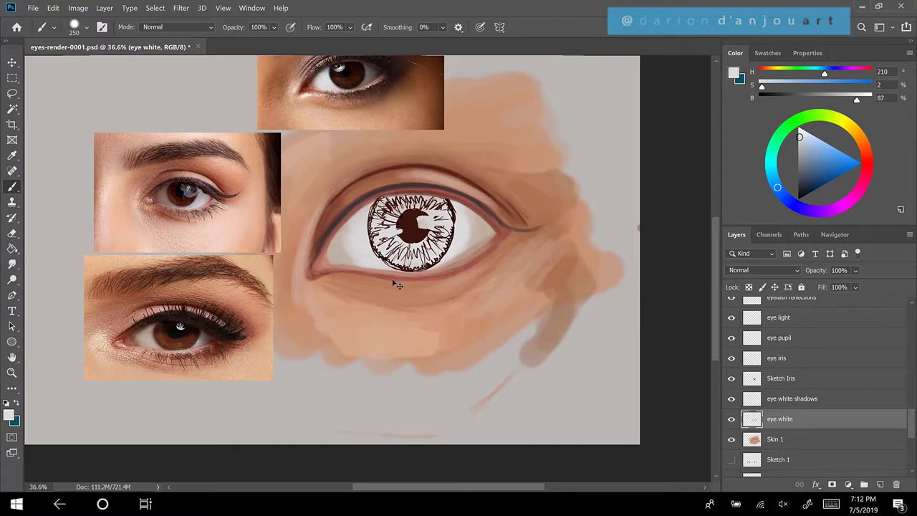
Save the document, and show the iris reference layer in place of the eyes reference layer
left_click(802, 378)
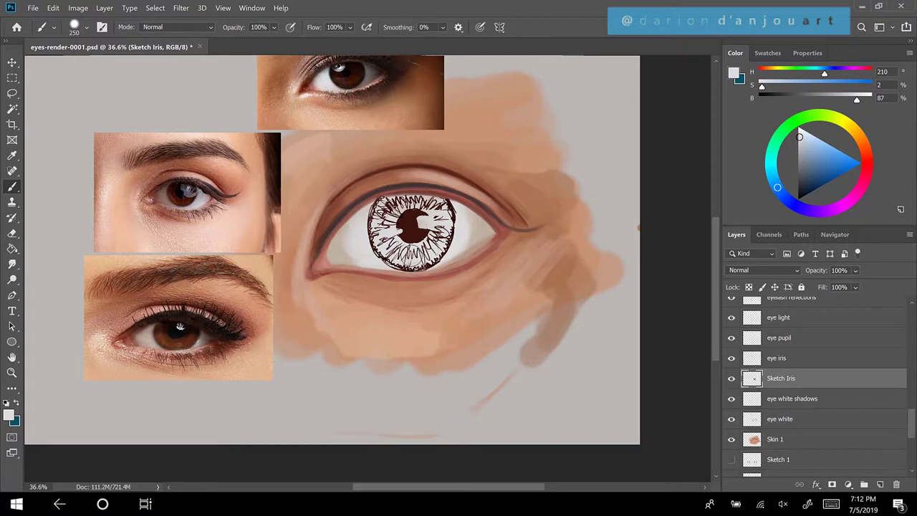
key("ctrl+s")
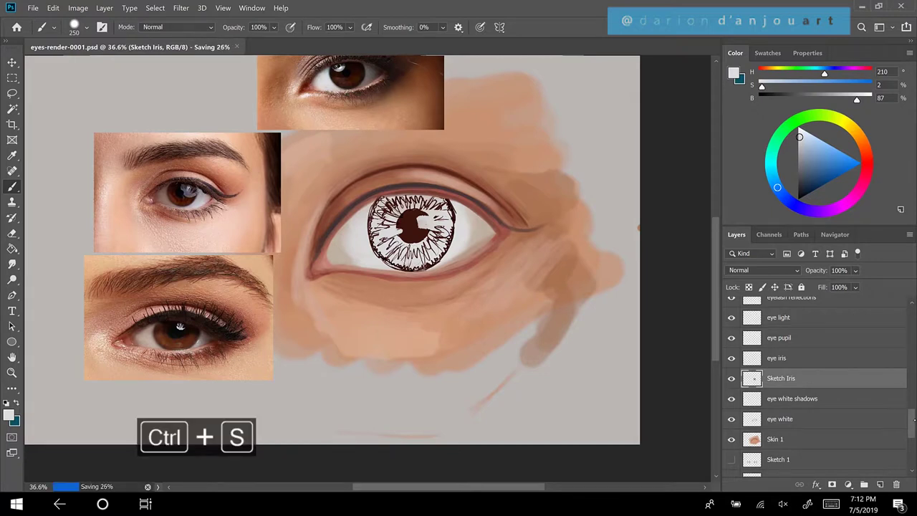
left_click_drag(912, 416, 911, 365)
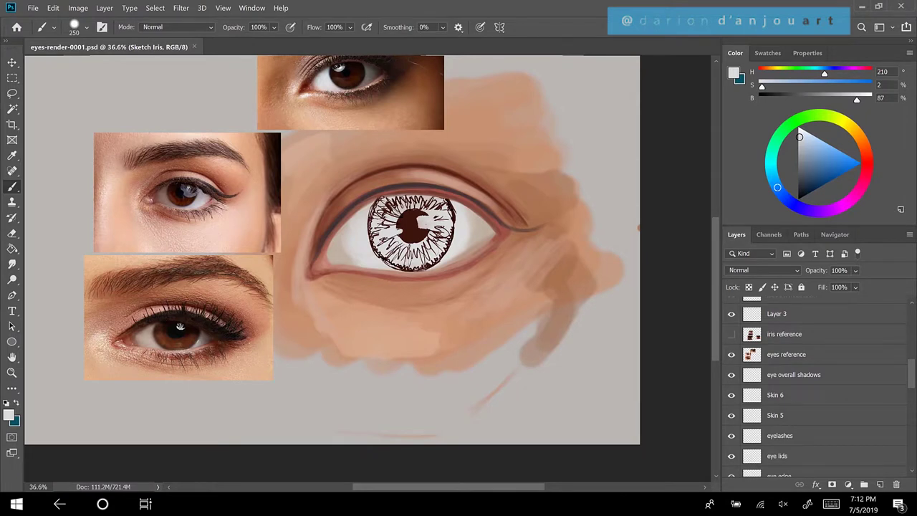
left_click(731, 334)
left_click(731, 354)
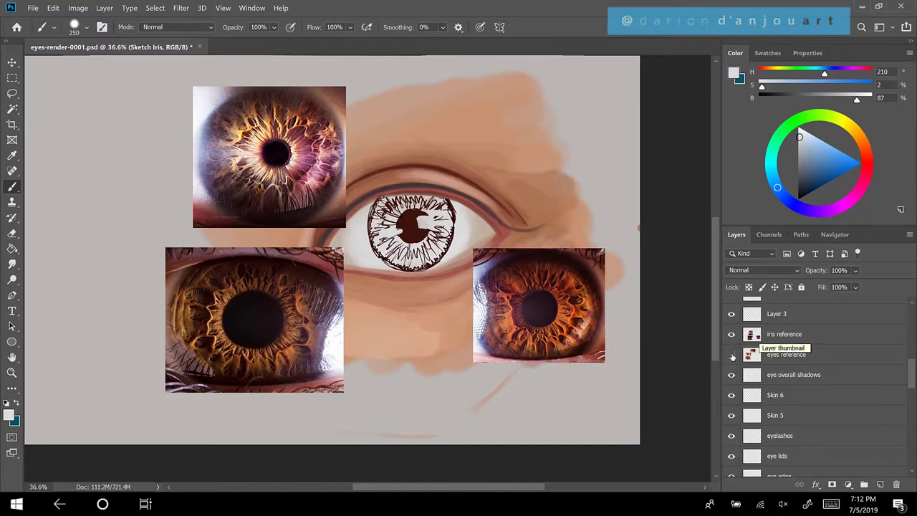
left_click(731, 354)
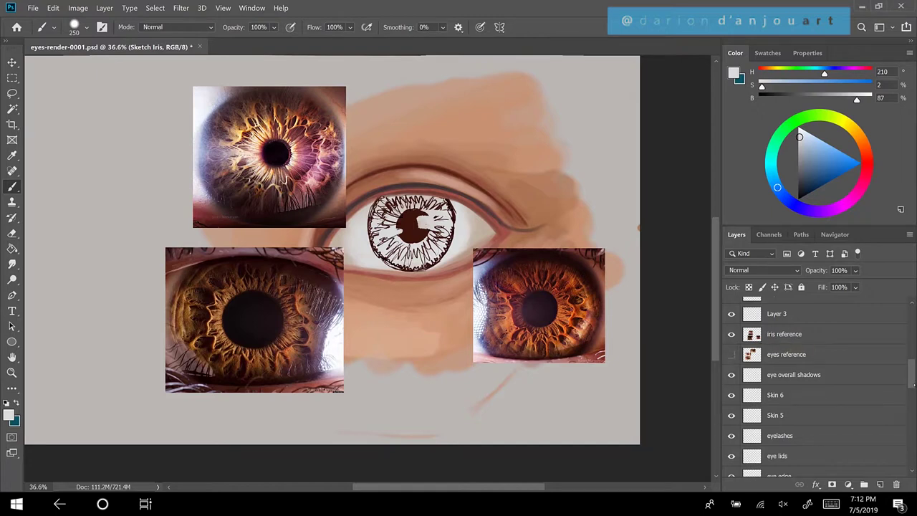
Fill the iris on the eye iris layer with dark reddish brown sampled from the lower-right iris reference's outer edge
left_click_drag(913, 384, 913, 412)
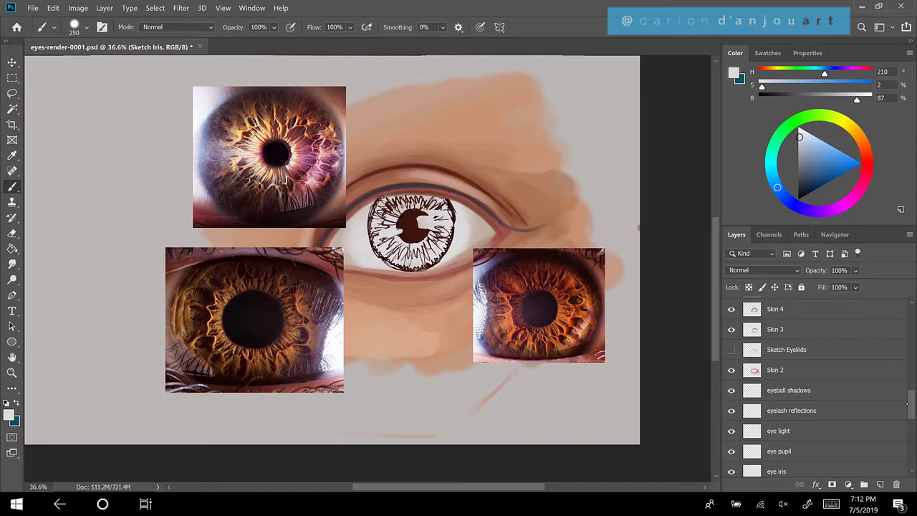
left_click_drag(910, 399, 907, 407)
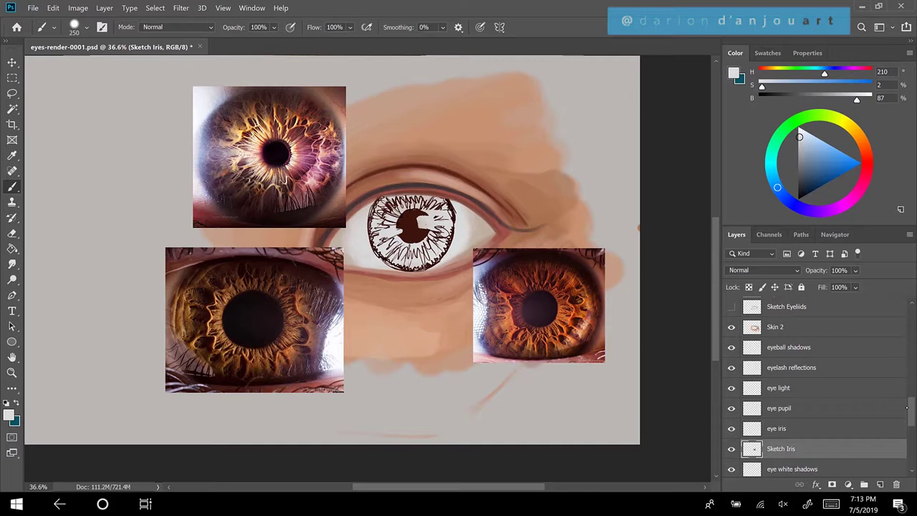
left_click(796, 432)
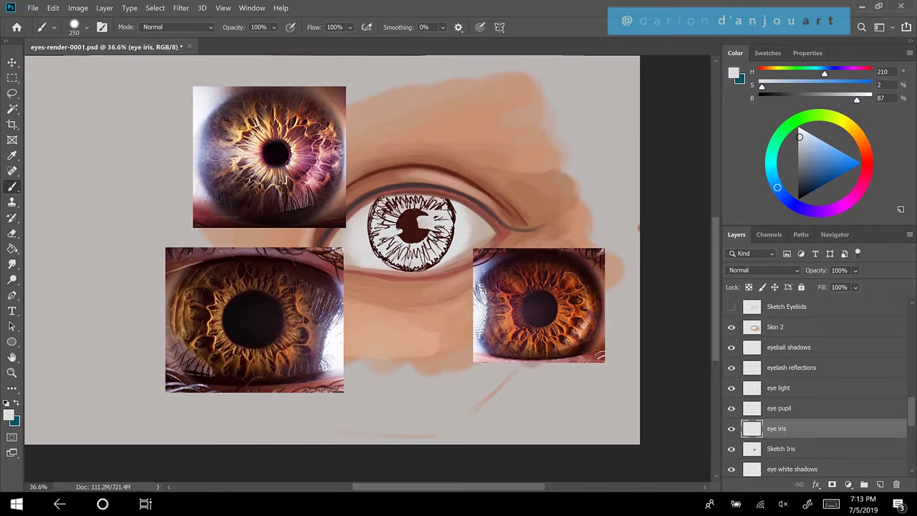
key("alt")
left_click(597, 281, "alt")
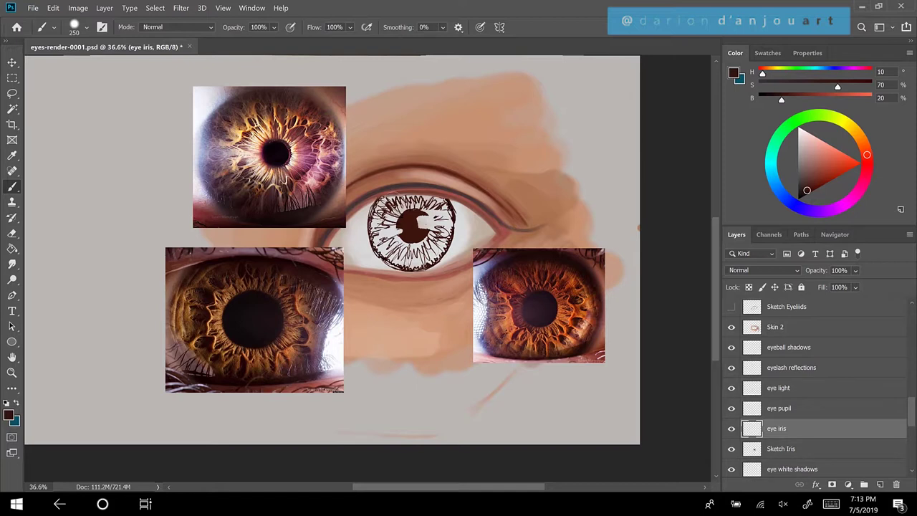
mouse_move(390, 202)
left_mouse_down()
mouse_move(387, 242)
mouse_move(394, 230)
mouse_move(381, 218)
mouse_move(403, 202)
mouse_move(393, 228)
mouse_move(426, 226)
left_mouse_up()
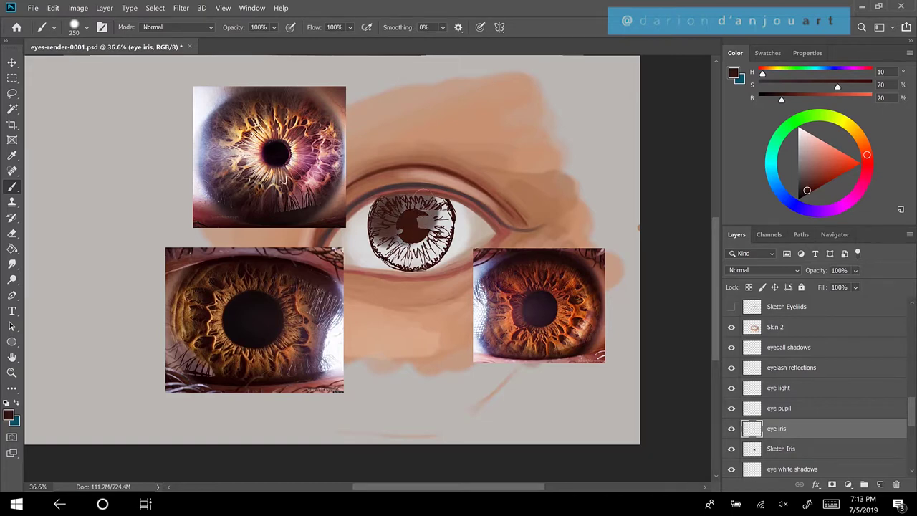
mouse_move(415, 195)
left_mouse_down()
mouse_move(426, 216)
mouse_move(401, 205)
mouse_move(437, 214)
mouse_move(429, 194)
mouse_move(416, 201)
mouse_move(434, 216)
mouse_move(423, 198)
mouse_move(437, 209)
mouse_move(401, 205)
mouse_move(437, 206)
mouse_move(439, 225)
mouse_move(378, 234)
mouse_move(414, 228)
mouse_move(400, 237)
mouse_move(412, 228)
mouse_move(396, 213)
mouse_move(409, 220)
mouse_move(403, 232)
mouse_move(399, 207)
mouse_move(380, 235)
mouse_move(410, 242)
mouse_move(403, 259)
mouse_move(422, 260)
mouse_move(425, 251)
mouse_move(412, 245)
mouse_move(433, 241)
mouse_move(403, 250)
left_mouse_up()
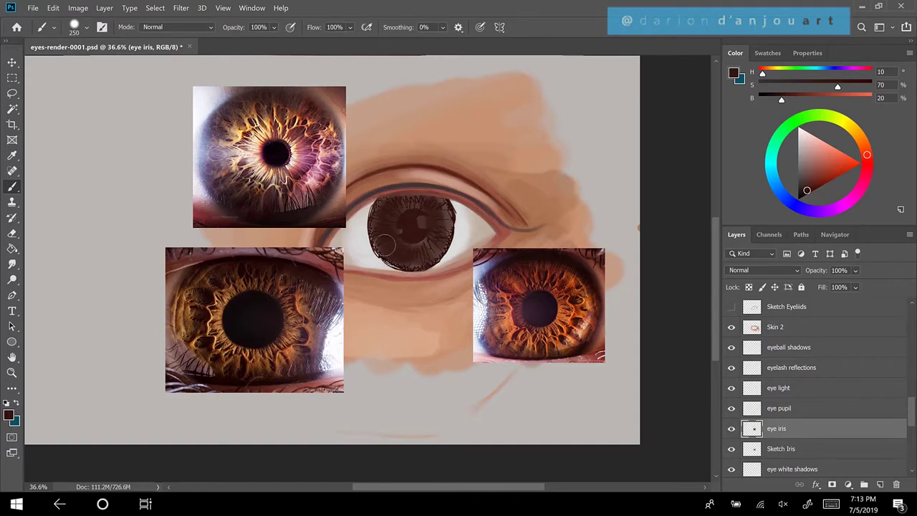
mouse_move(437, 200)
left_mouse_down()
mouse_move(430, 240)
mouse_move(437, 215)
mouse_move(413, 200)
mouse_move(406, 241)
mouse_move(419, 209)
mouse_move(434, 232)
mouse_move(411, 231)
mouse_move(437, 238)
mouse_move(442, 219)
mouse_move(431, 201)
mouse_move(429, 223)
left_mouse_up()
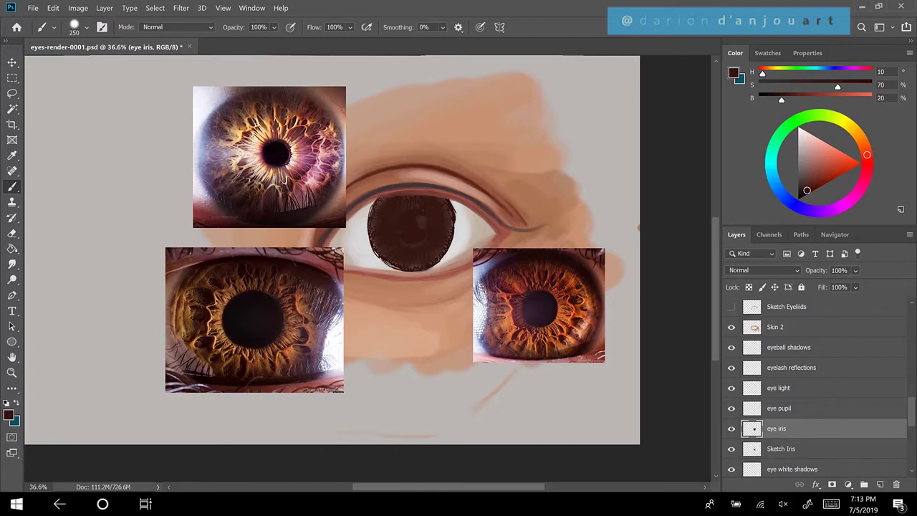
Paint the pupil on the eye pupil layer with near-black sampled from the lower-left reference's pupil
left_click(789, 408)
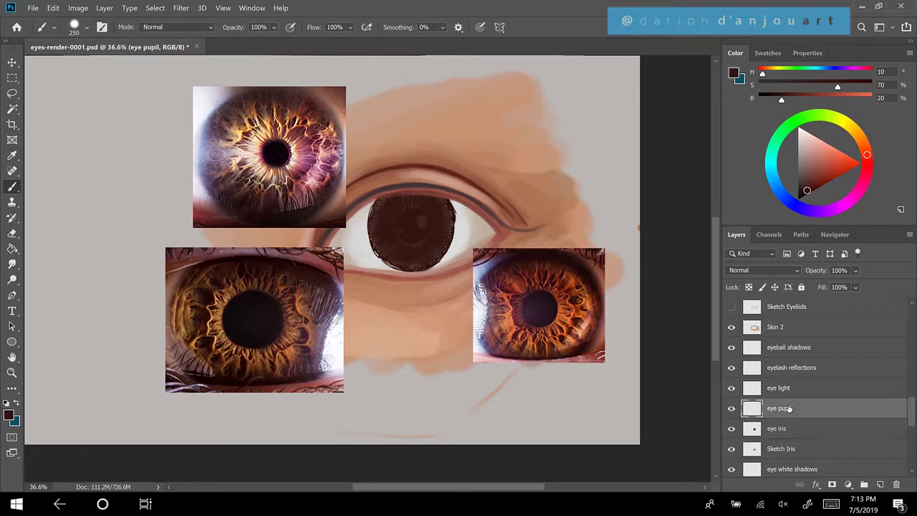
key("alt")
left_click(254, 315, "alt")
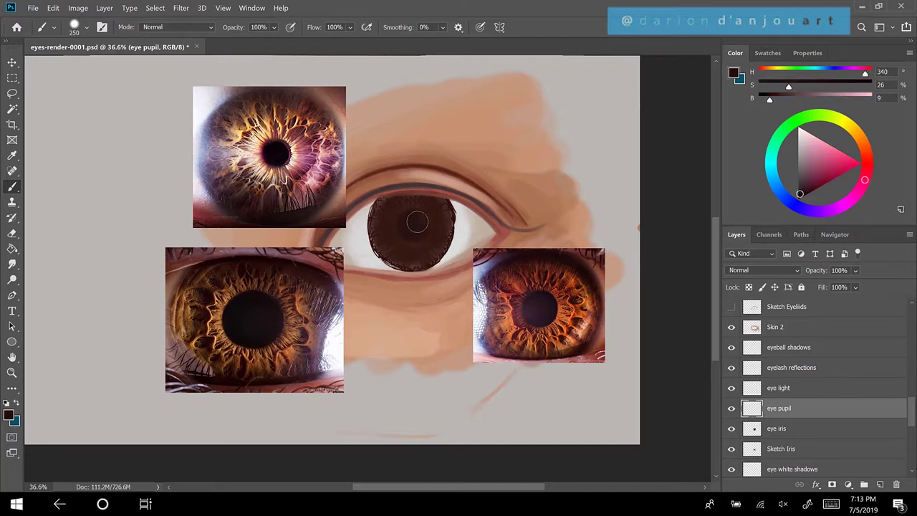
left_click_drag(411, 221, 413, 223)
Paint the outer ring on the eye iris layer with a size 60 brush and dark purple sampled from the lower-left reference
left_click(807, 432)
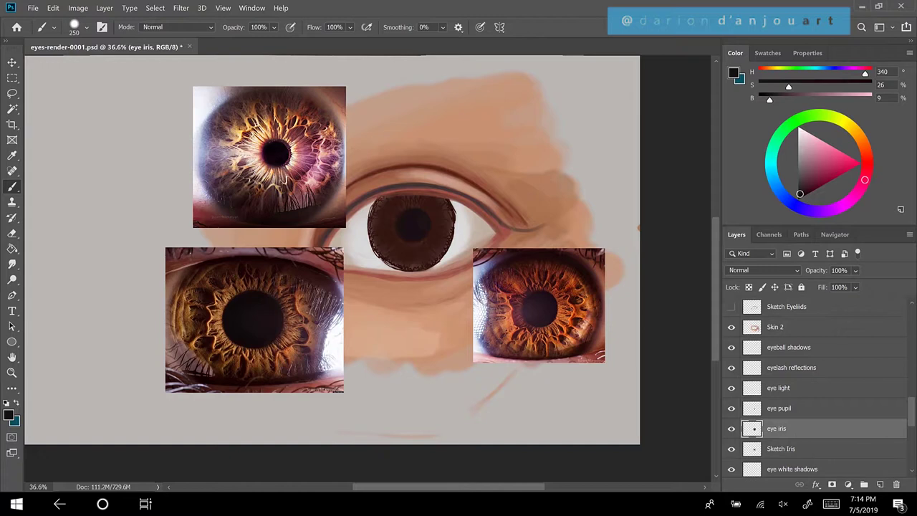
key("bracketleft")
key("bracketleft")
key("bracketleft")
key("alt")
left_click(313, 358, "alt")
left_click(315, 358, "alt")
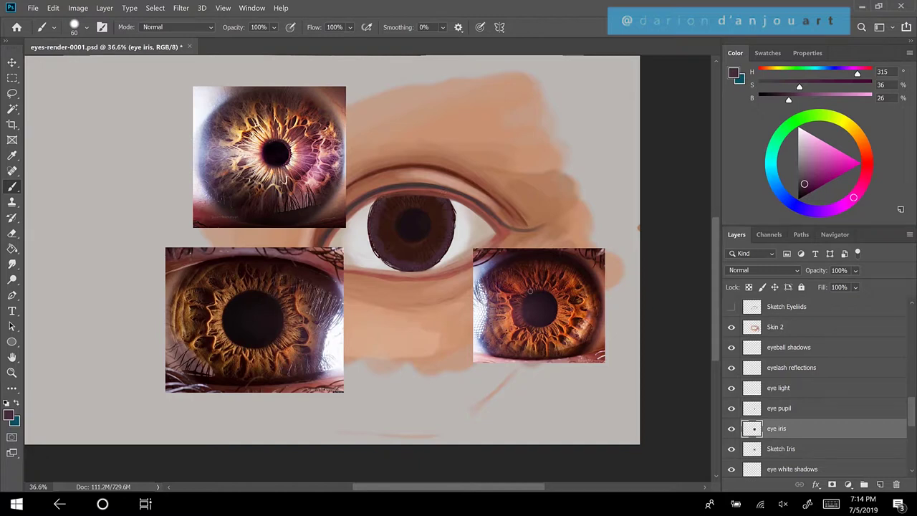
Deepen and smooth the iris's outer edge with darker purple sampled from the upper iris reference
key("alt")
left_click(219, 179, "alt")
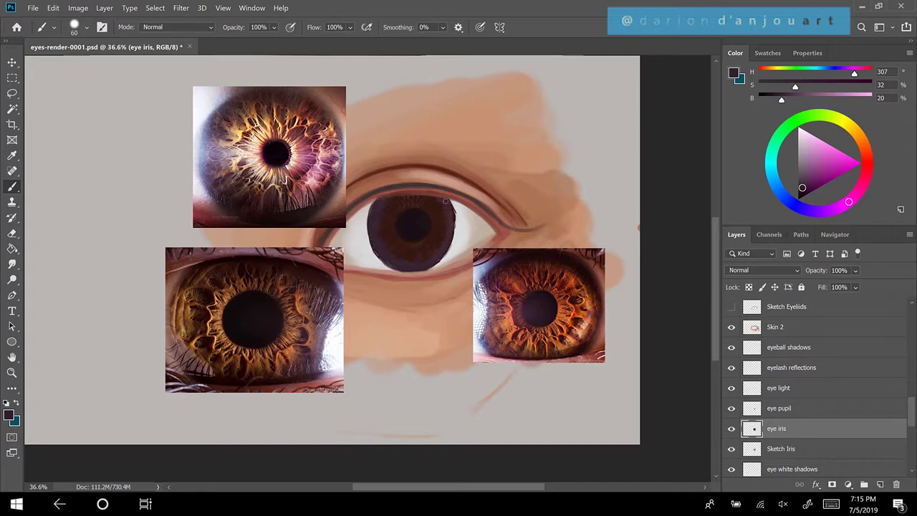
mouse_move(451, 203)
left_mouse_down()
mouse_move(452, 232)
mouse_move(441, 240)
left_mouse_up()
left_click_drag(451, 214, 454, 243)
Paint radiating fibres around the pupil with light orange-tan sampled from the lower-left iris reference
left_click(216, 321, "alt")
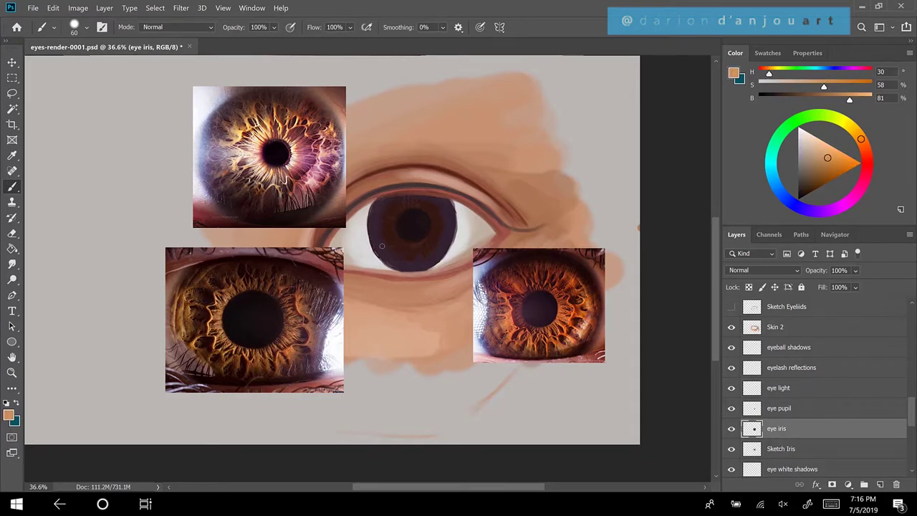
mouse_move(379, 248)
left_mouse_down()
mouse_move(386, 252)
mouse_move(402, 245)
mouse_move(401, 267)
mouse_move(412, 253)
mouse_move(415, 270)
mouse_move(414, 253)
mouse_move(426, 267)
mouse_move(425, 247)
mouse_move(438, 257)
mouse_move(435, 232)
mouse_move(447, 237)
mouse_move(448, 227)
mouse_move(431, 208)
mouse_move(437, 197)
mouse_move(428, 193)
mouse_move(434, 206)
mouse_move(436, 198)
mouse_move(418, 201)
mouse_move(426, 196)
mouse_move(400, 205)
mouse_move(392, 197)
mouse_move(396, 208)
mouse_move(386, 203)
mouse_move(395, 208)
mouse_move(374, 212)
mouse_move(392, 240)
left_mouse_up()
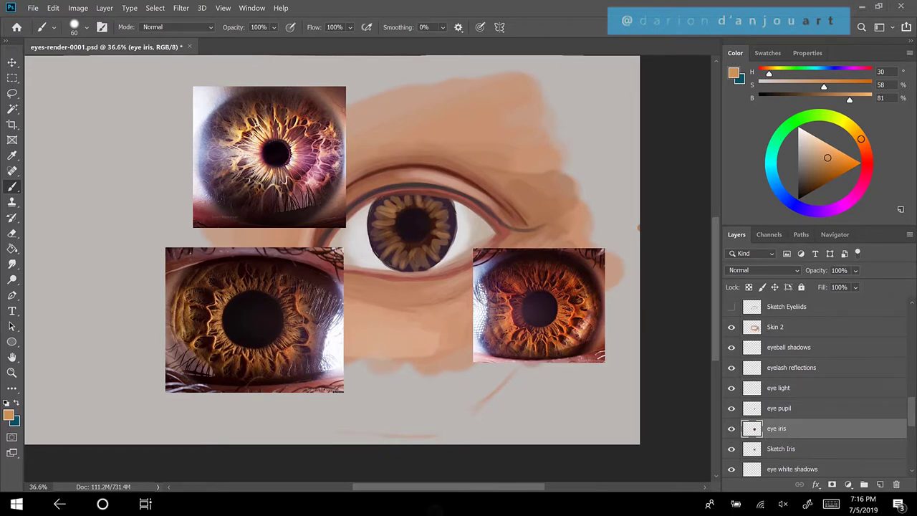
Sample a dark brown from the lower-left iris reference and paint brown strokes into the iris with a 25 px brush
key("alt")
left_click(190, 323, "alt")
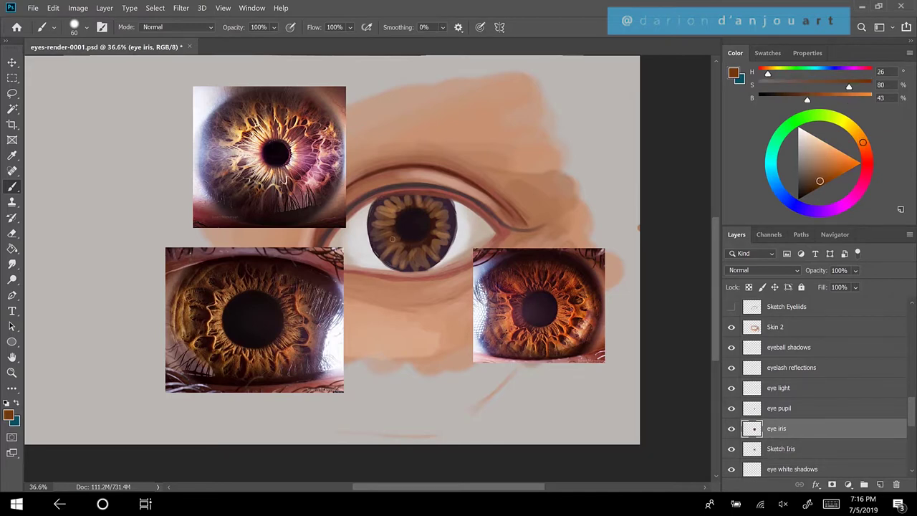
key("bracketleft")
key("bracketleft")
key("bracketleft")
key("bracketleft")
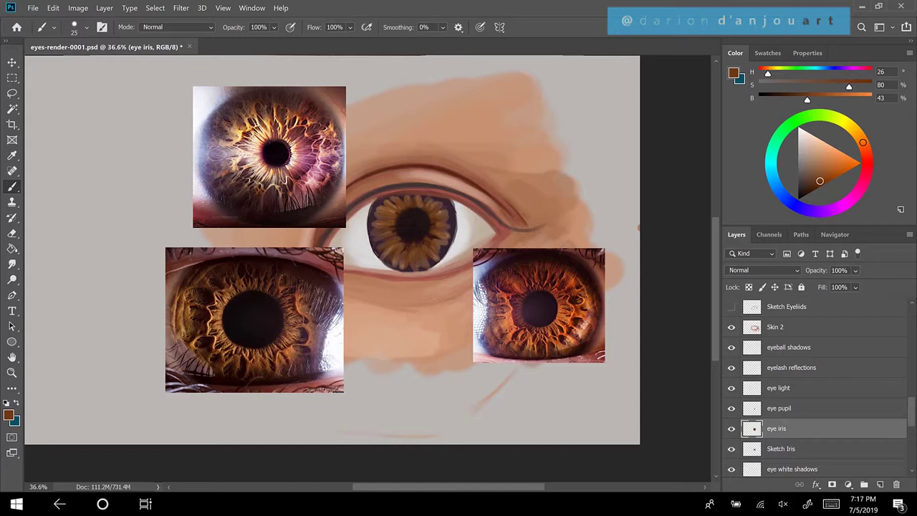
Paint orange-brown radial strokes across the iris with a 20 px brush, using a colour sampled from the lower-left iris reference
key("alt")
left_click(292, 348, "alt")
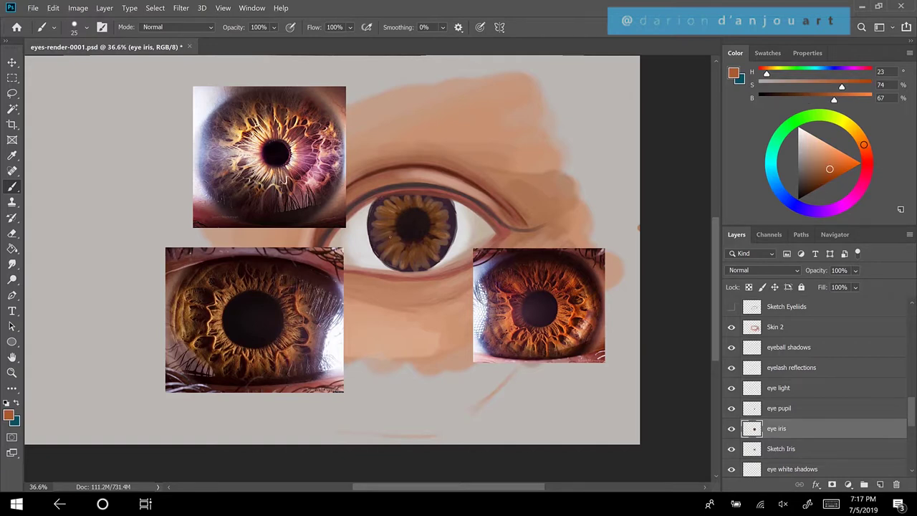
key("bracketleft")
mouse_move(397, 240)
left_mouse_down()
mouse_move(392, 259)
mouse_move(433, 250)
mouse_move(430, 235)
mouse_move(446, 238)
mouse_move(447, 207)
left_mouse_up()
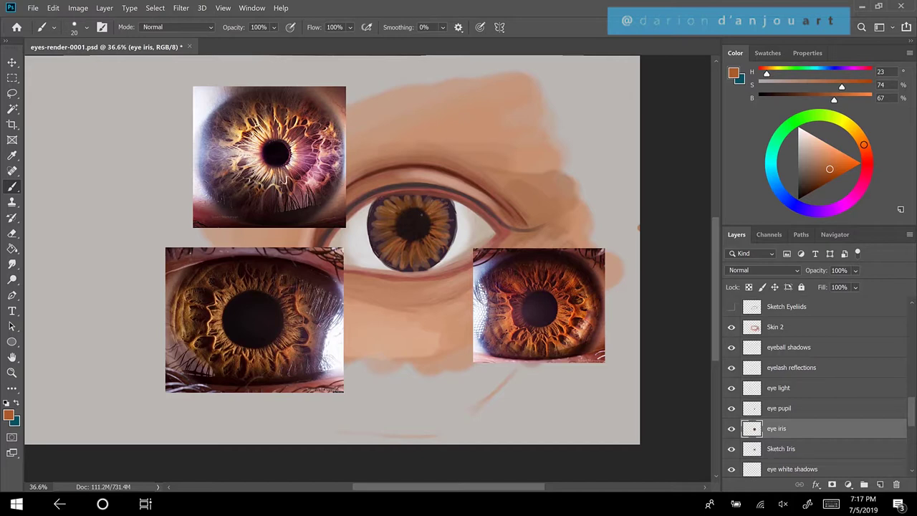
mouse_move(423, 212)
left_mouse_down()
mouse_move(430, 196)
mouse_move(427, 206)
mouse_move(416, 195)
mouse_move(380, 199)
mouse_move(397, 213)
mouse_move(389, 219)
mouse_move(397, 233)
left_mouse_up()
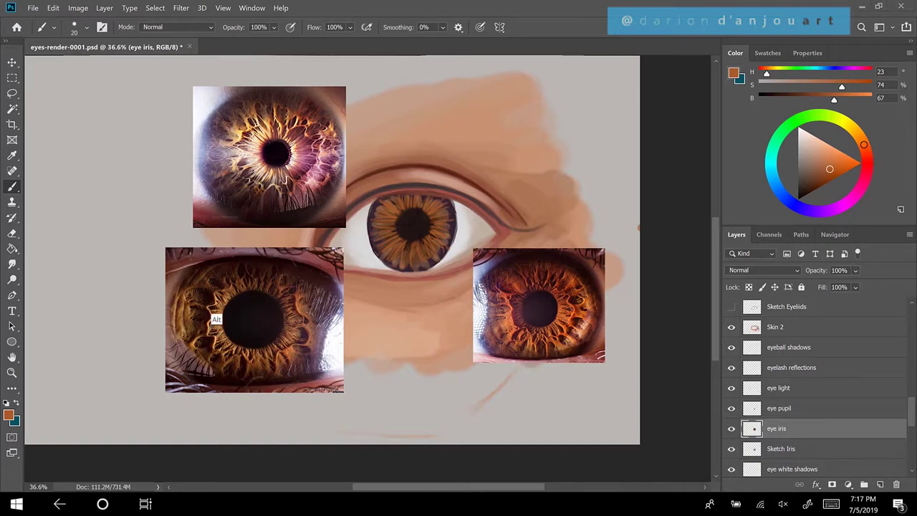
Paint light tan fibres around the pupil on the eye iris layer, using a highlight colour sampled from the lower-left iris reference
left_click(213, 319, "alt")
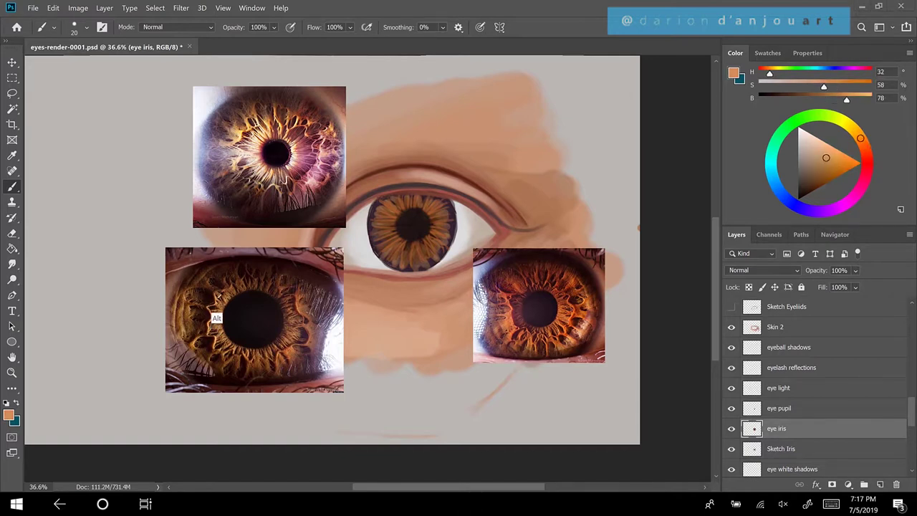
left_click(219, 297, "alt")
mouse_move(379, 229)
left_mouse_down()
mouse_move(392, 255)
mouse_move(420, 260)
left_mouse_up()
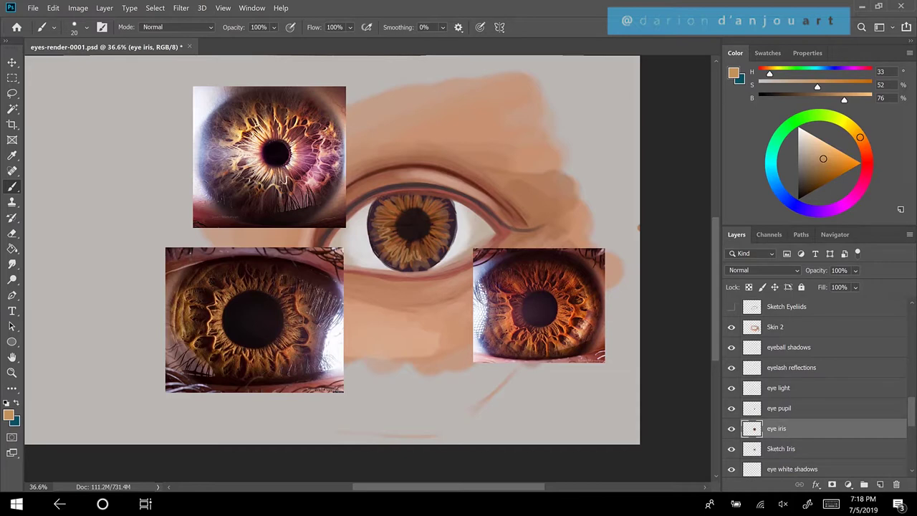
left_click_drag(392, 226, 380, 219)
mouse_move(394, 216)
left_mouse_down()
mouse_move(387, 210)
mouse_move(401, 199)
mouse_move(435, 202)
mouse_move(446, 225)
mouse_move(421, 256)
left_mouse_up()
left_click_drag(445, 224, 439, 241)
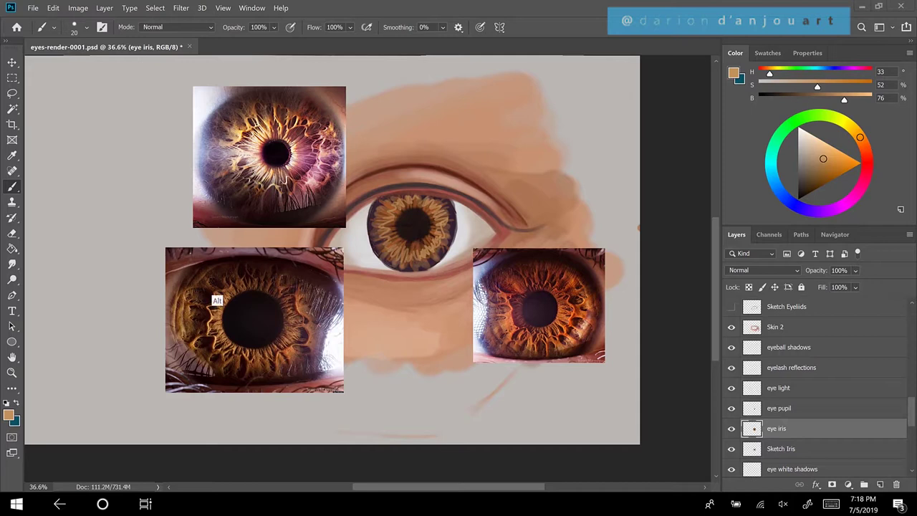
Paint near-black gaps between the iris fibres, using a dark tone sampled from the lower-left iris reference
left_click(209, 314, "alt")
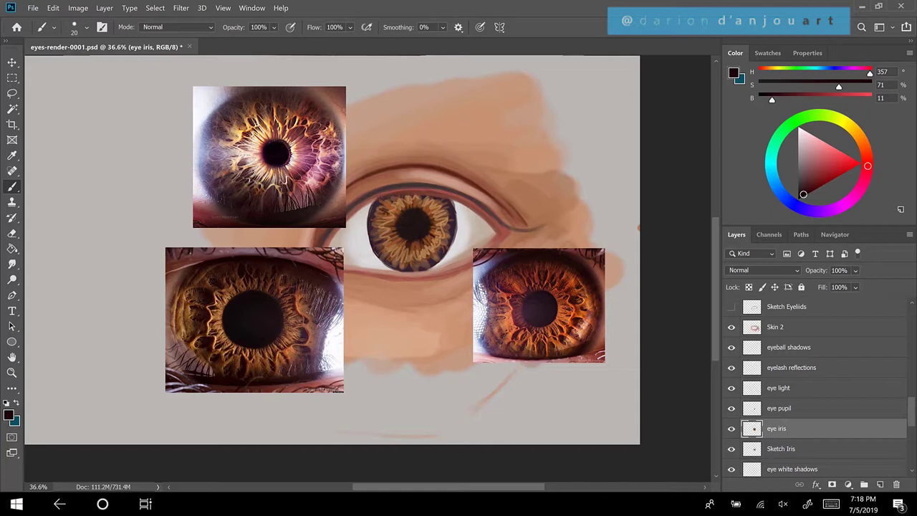
mouse_move(380, 216)
left_mouse_down()
mouse_move(388, 215)
mouse_move(383, 231)
left_mouse_up()
left_click_drag(381, 243, 390, 248)
left_click_drag(386, 248, 400, 262)
left_click_drag(403, 259, 407, 265)
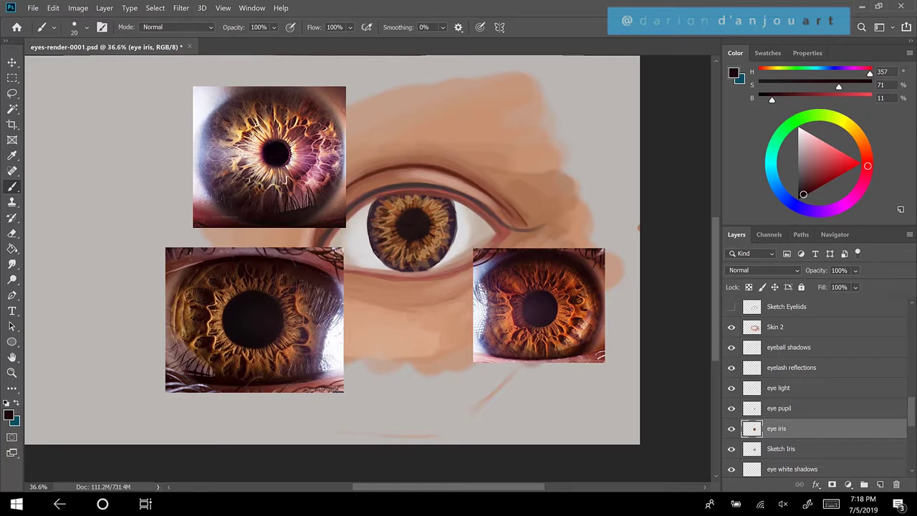
mouse_move(418, 247)
left_mouse_down()
mouse_move(431, 257)
mouse_move(447, 216)
mouse_move(439, 213)
left_mouse_up()
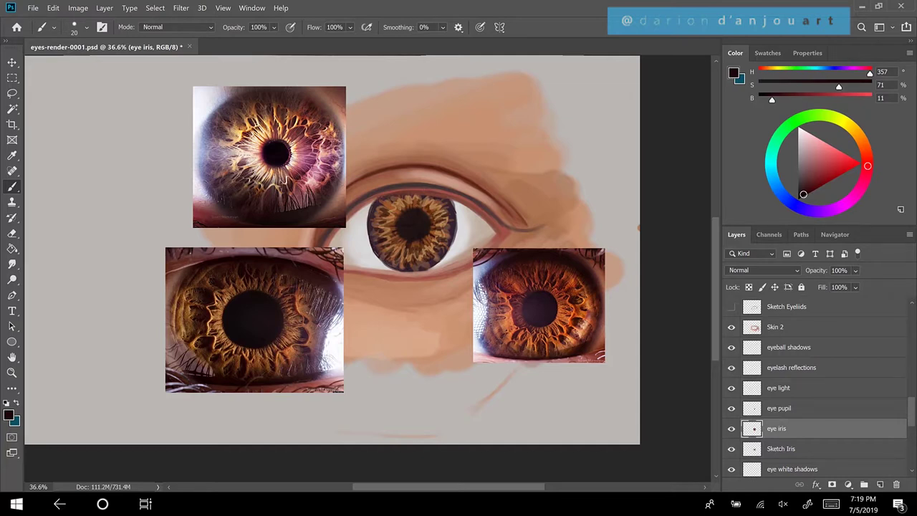
left_click_drag(405, 206, 396, 198)
left_click_drag(432, 213, 438, 211)
Paint fine iris fibres with a 9 px brush in sampled red-orange and a pale tan of H 34, S 38, B 92
left_click(582, 309, "alt")
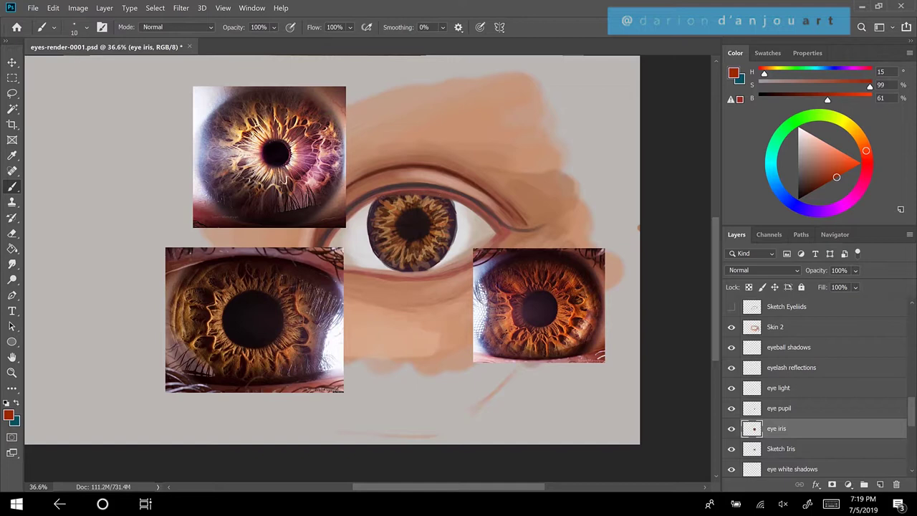
key("bracketleft")
key("alt")
left_click(219, 295, "alt")
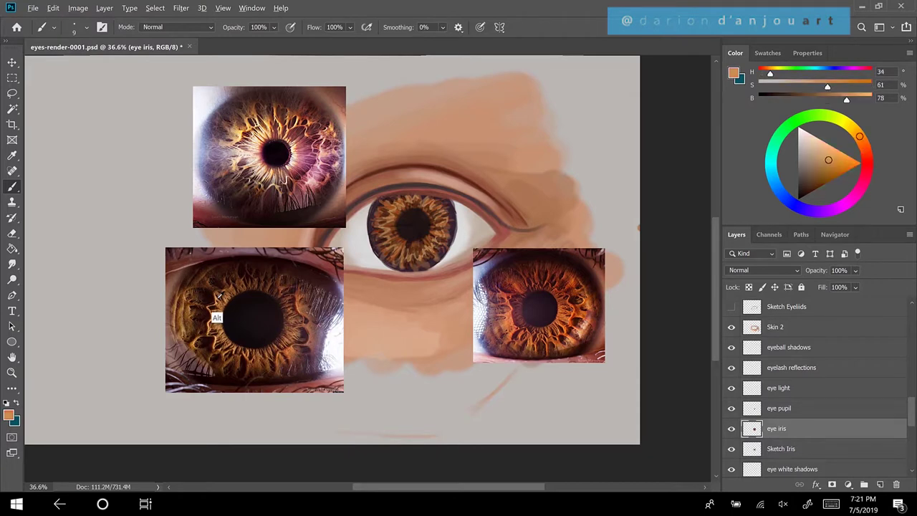
left_click(820, 146)
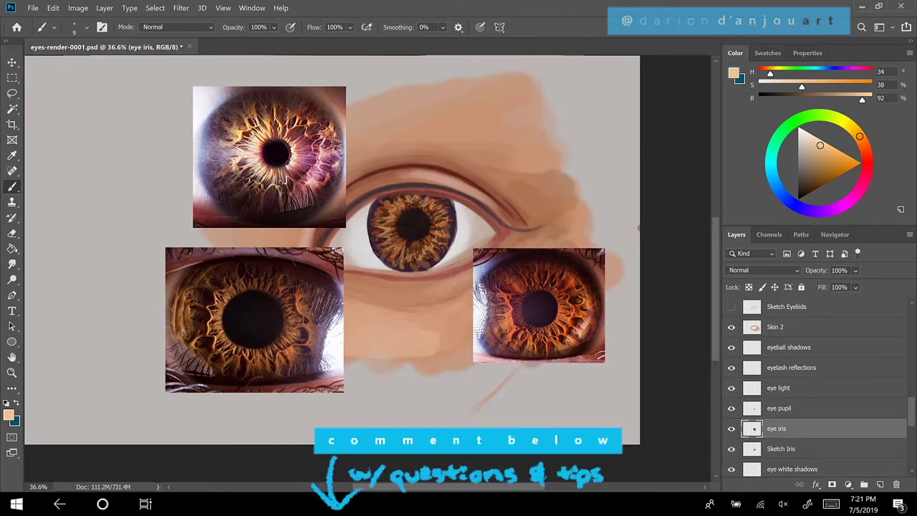
mouse_move(393, 220)
left_mouse_down()
mouse_move(380, 217)
mouse_move(411, 198)
left_mouse_up()
mouse_move(385, 247)
left_mouse_down()
mouse_move(391, 240)
mouse_move(411, 254)
mouse_move(427, 245)
mouse_move(437, 230)
mouse_move(427, 207)
mouse_move(443, 203)
left_mouse_up()
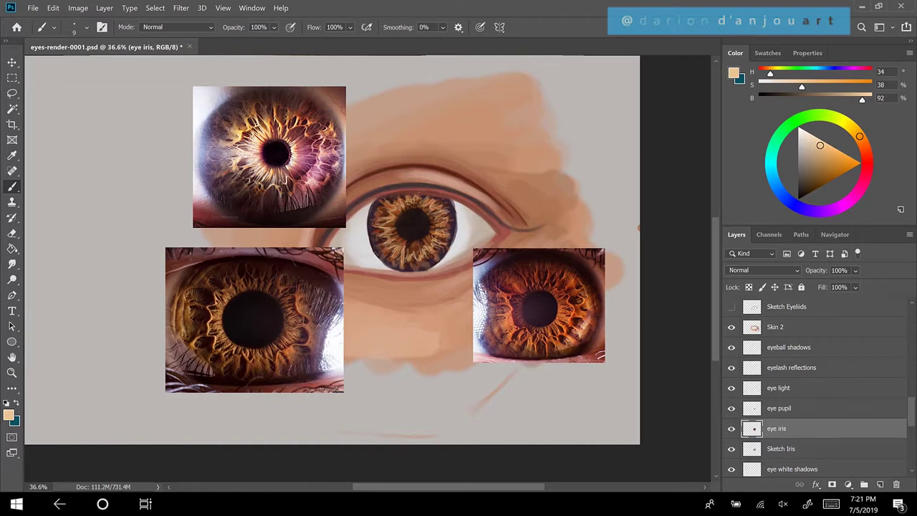
Examine the painted iris beside the iris reference photos at several zoom levels
scroll(417, 215, "down", 3)
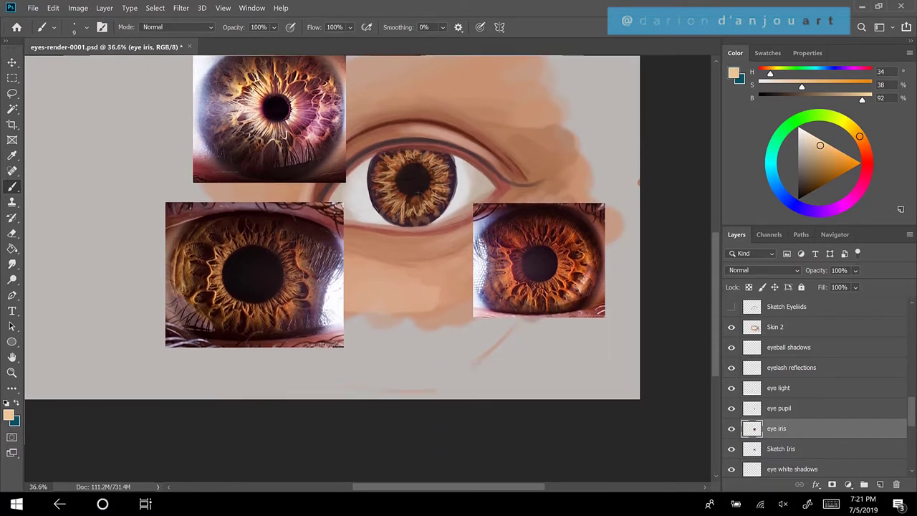
scroll(419, 192, "up", 2)
scroll(419, 193, "down", 2)
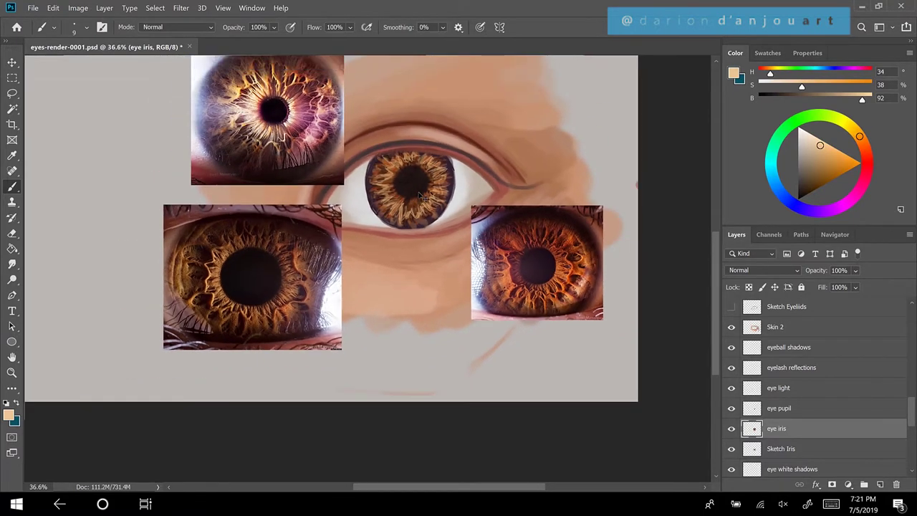
scroll(419, 193, "up", 3)
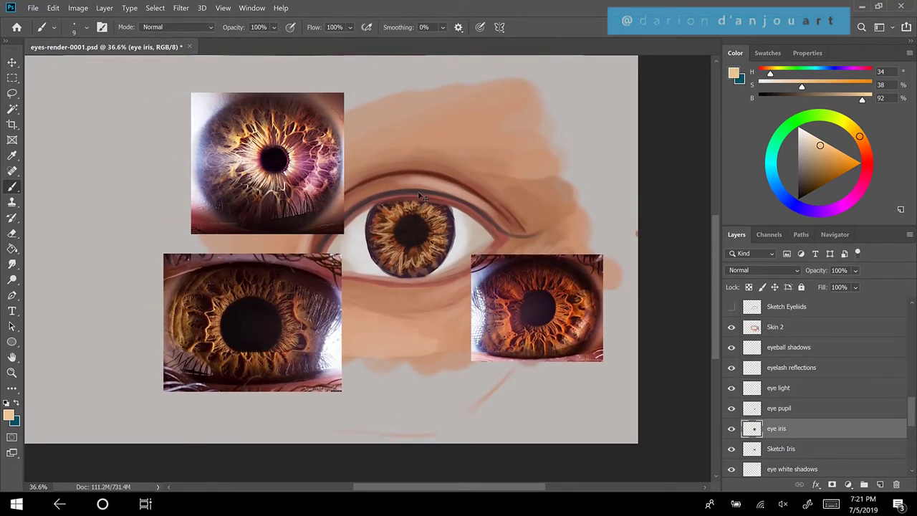
scroll(419, 193, "down", 1)
scroll(419, 193, "down", 2)
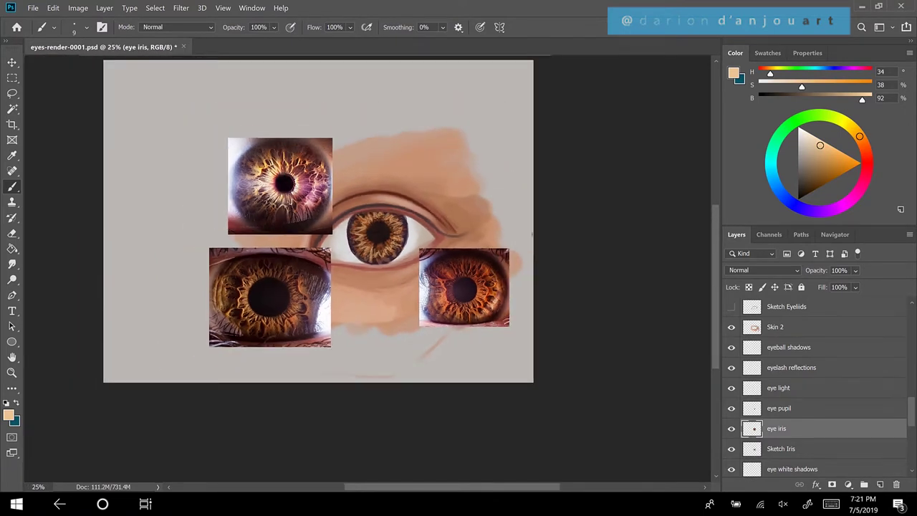
scroll(419, 193, "down", 1)
scroll(419, 194, "down", 1)
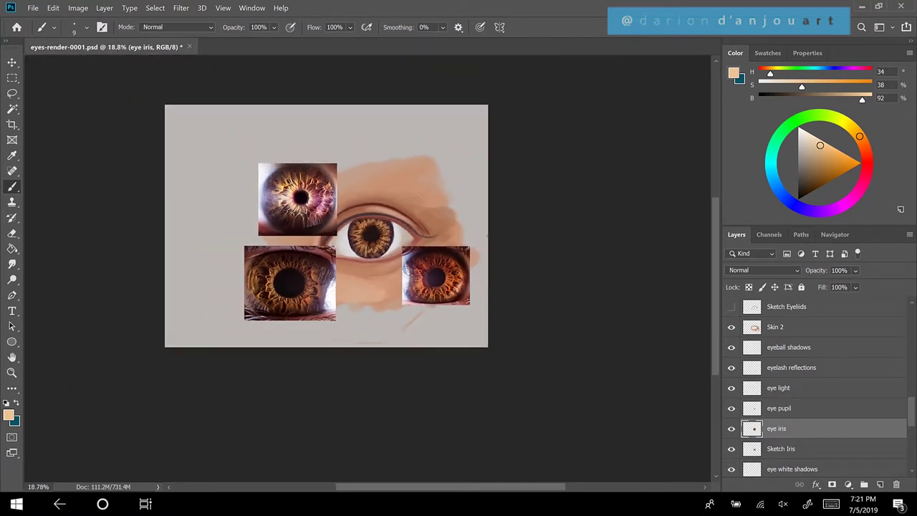
scroll(419, 193, "up", 2)
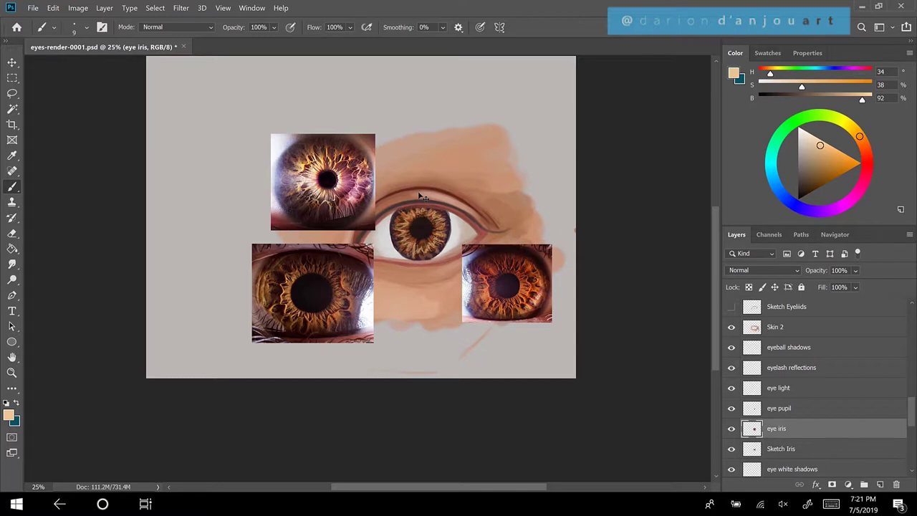
scroll(422, 195, "up", 3)
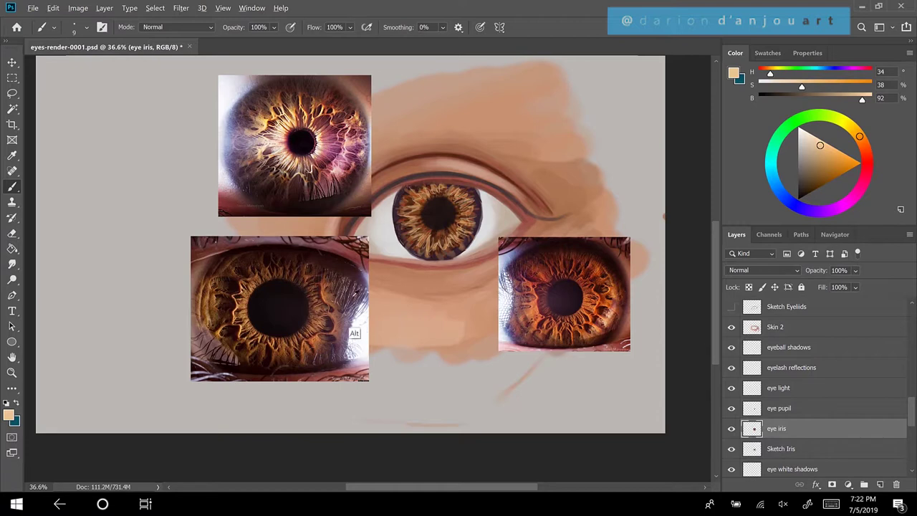
Sample a dark reddish brown from the right-hand iris reference and paint the iris's left outer edge with a 35 px brush
key("alt")
left_click(623, 276, "alt")
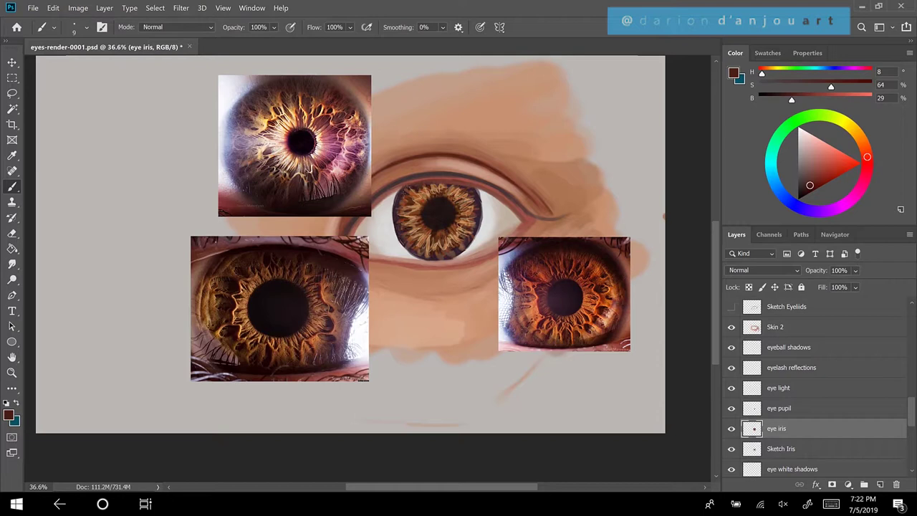
key("bracketright")
key("bracketright")
key("bracketright")
key("bracketright")
key("bracketright")
key("bracketright")
left_click_drag(397, 194, 392, 209)
mouse_move(399, 190)
left_mouse_down()
mouse_move(390, 213)
mouse_move(403, 245)
mouse_move(397, 239)
mouse_move(426, 260)
mouse_move(410, 249)
left_mouse_up()
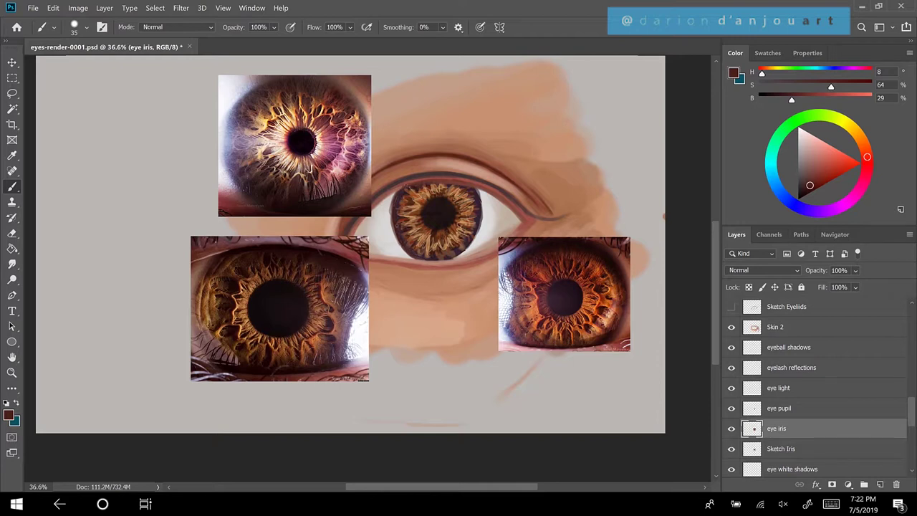
Extend the dark reddish-brown rim along the iris's lower and left edges, and save the document
left_click_drag(392, 217, 397, 235)
mouse_move(456, 257)
left_mouse_down()
mouse_move(480, 208)
mouse_move(480, 236)
mouse_move(481, 223)
mouse_move(462, 255)
left_mouse_up()
left_click_drag(392, 229, 391, 214)
scroll(394, 221, "down", 4)
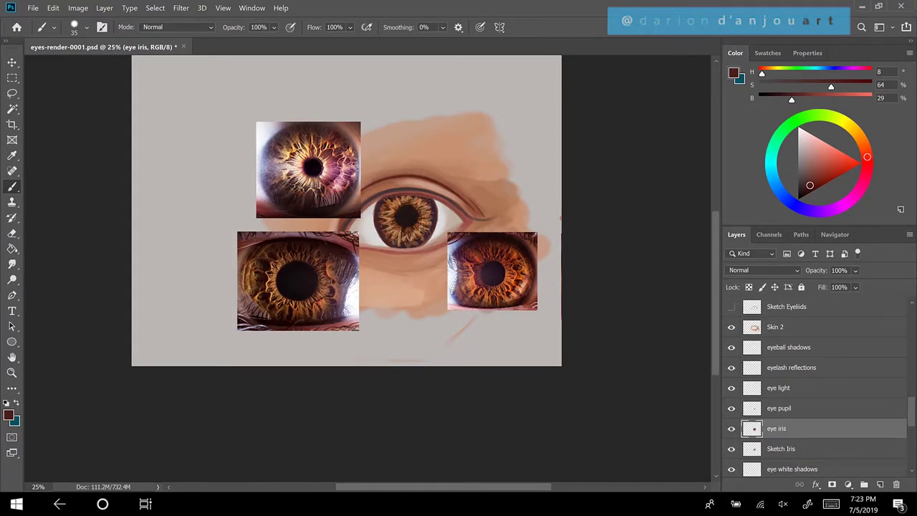
key("ctrl+s")
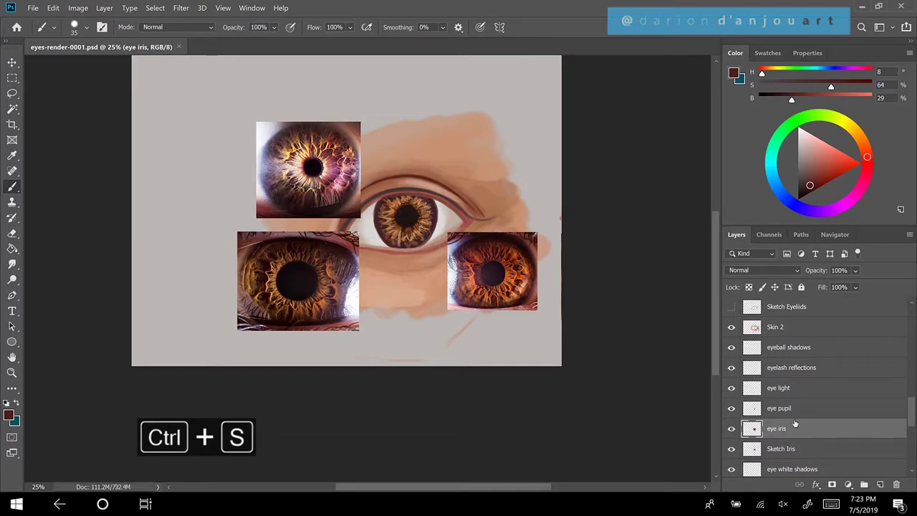
Show the eyes reference layer and hide the iris reference layer to compare the painted eye with the full eye photos
scroll(795, 424, "up", 4)
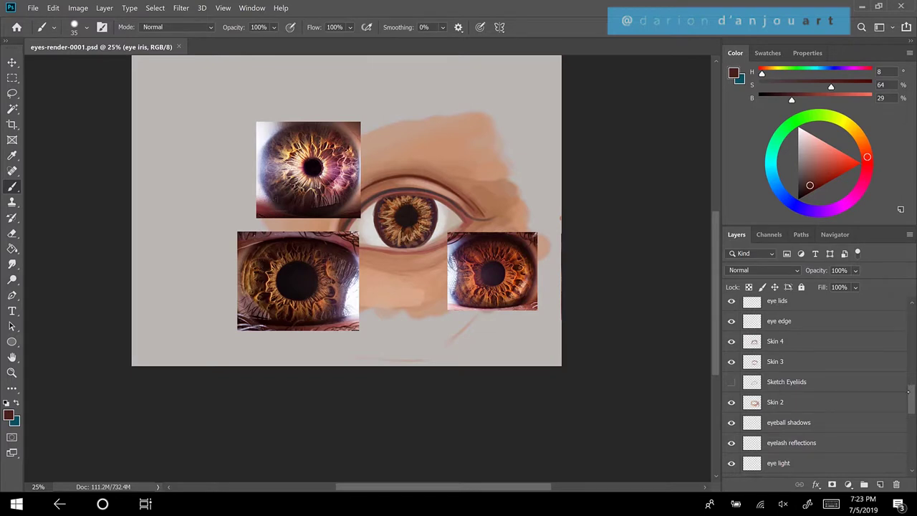
left_click_drag(908, 391, 914, 369)
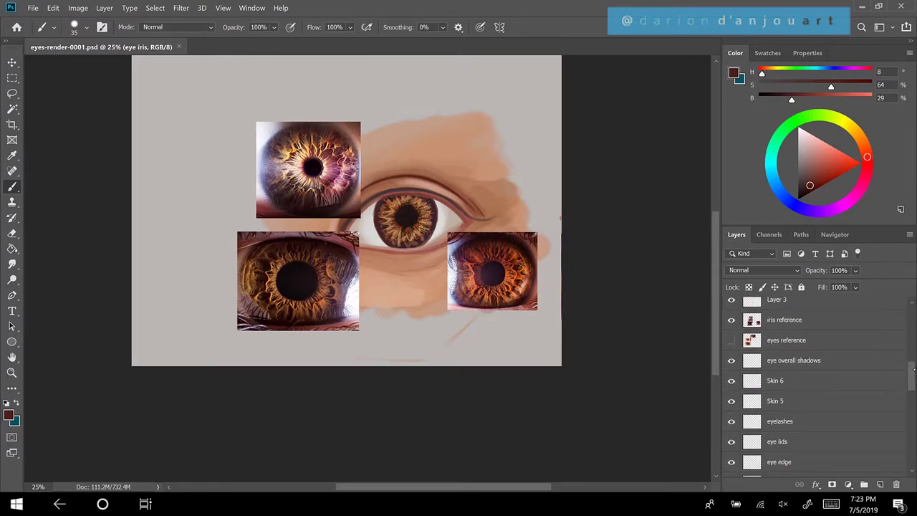
left_click(731, 339)
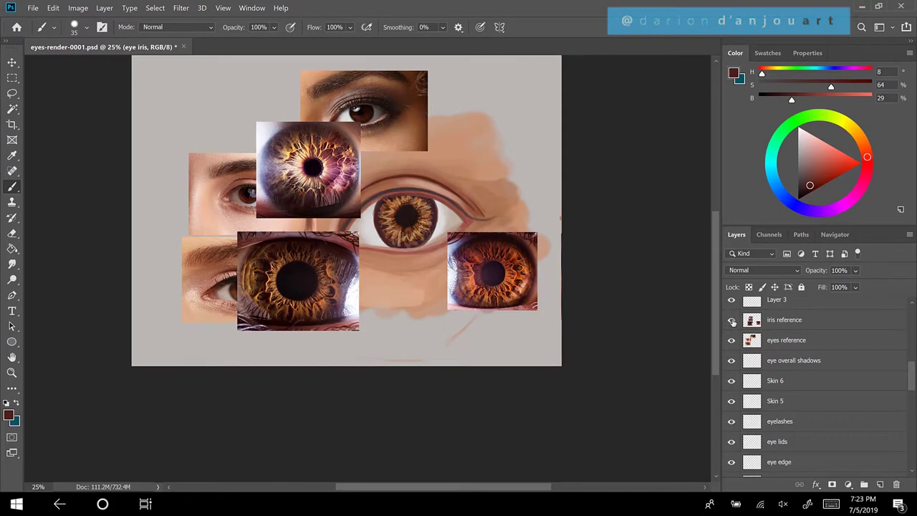
left_click(731, 320)
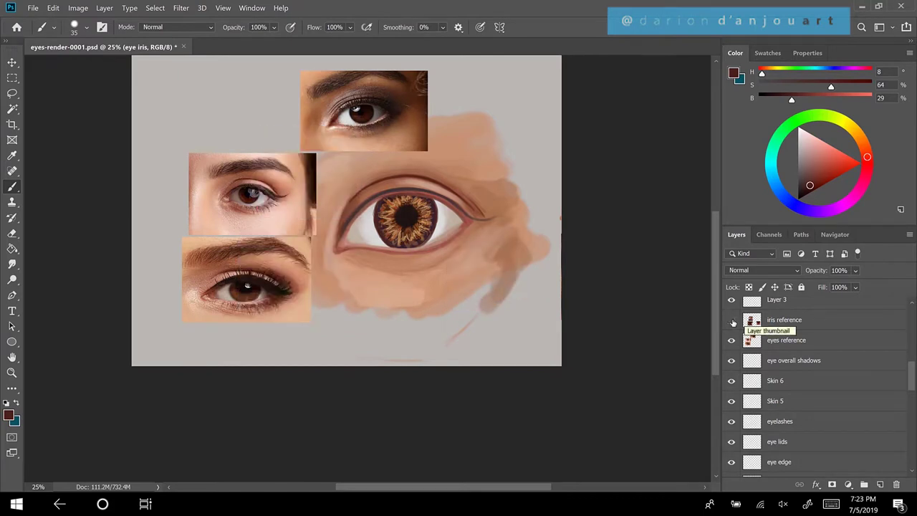
scroll(224, 216, "up", 1)
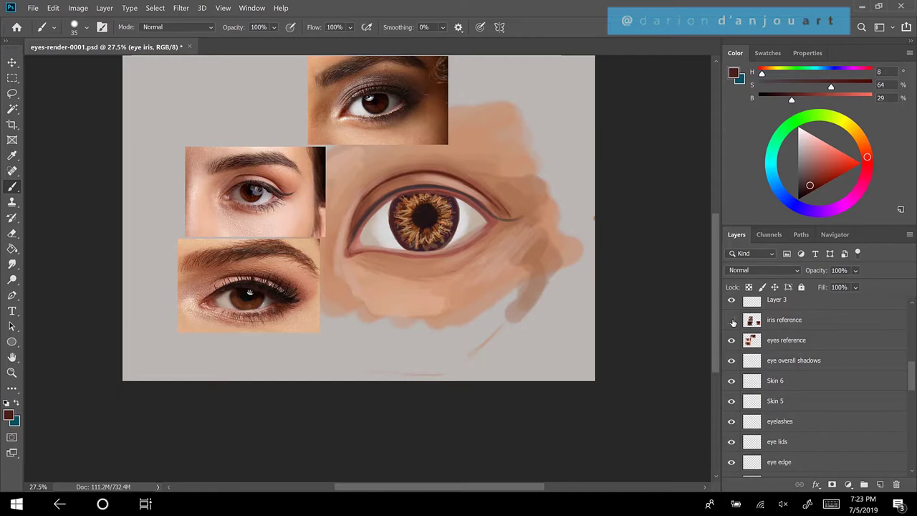
scroll(259, 237, "up", 1)
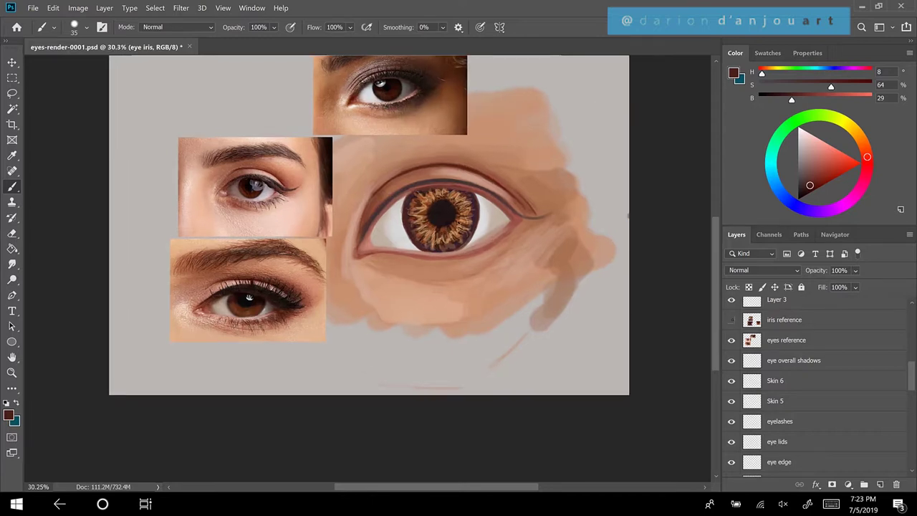
scroll(433, 216, "up", 1)
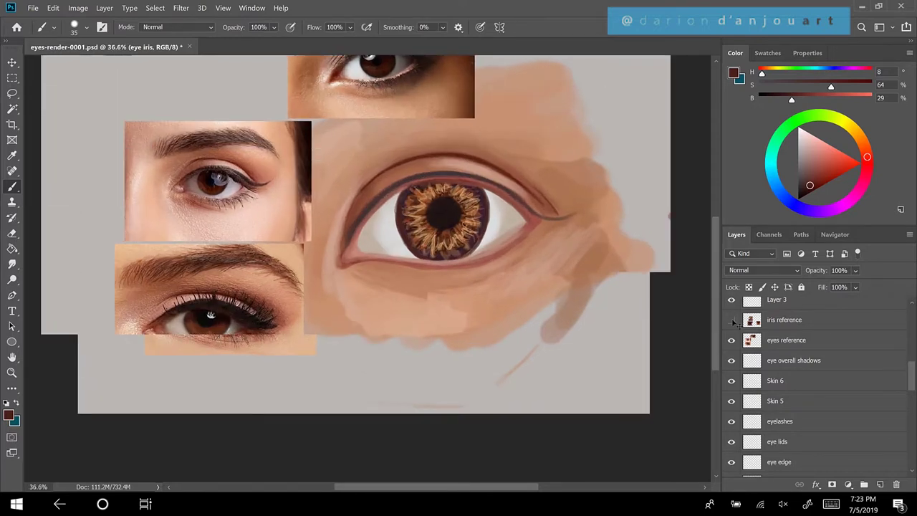
left_click(731, 320)
scroll(358, 236, "down", 1)
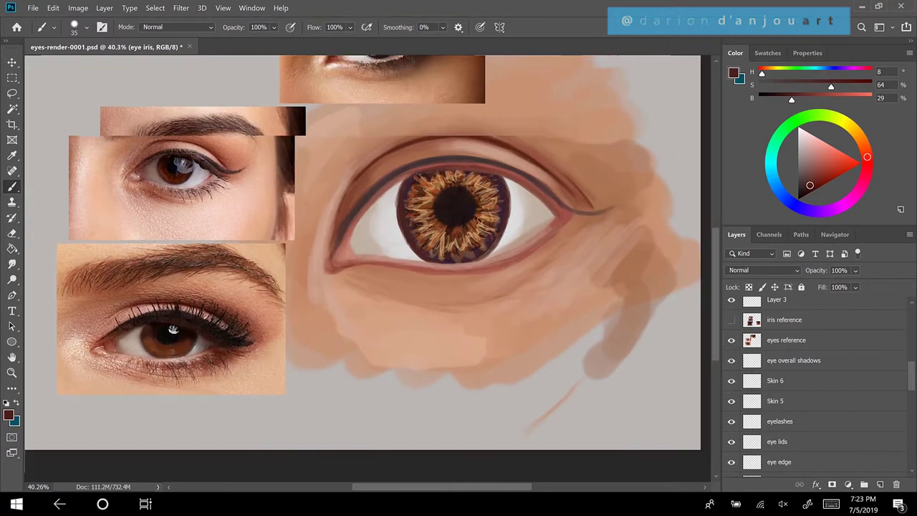
scroll(208, 229, "down", 1)
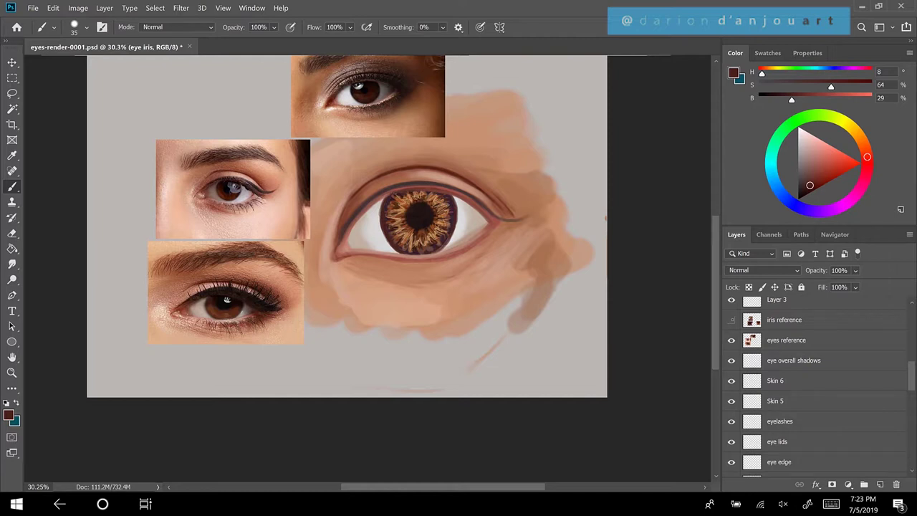
Sample a dark reddish brown (H 10, S 100, B 24) from the topmost eye photo's iris and darken the painted iris with a 70 px brush
left_click_drag(910, 380, 915, 410)
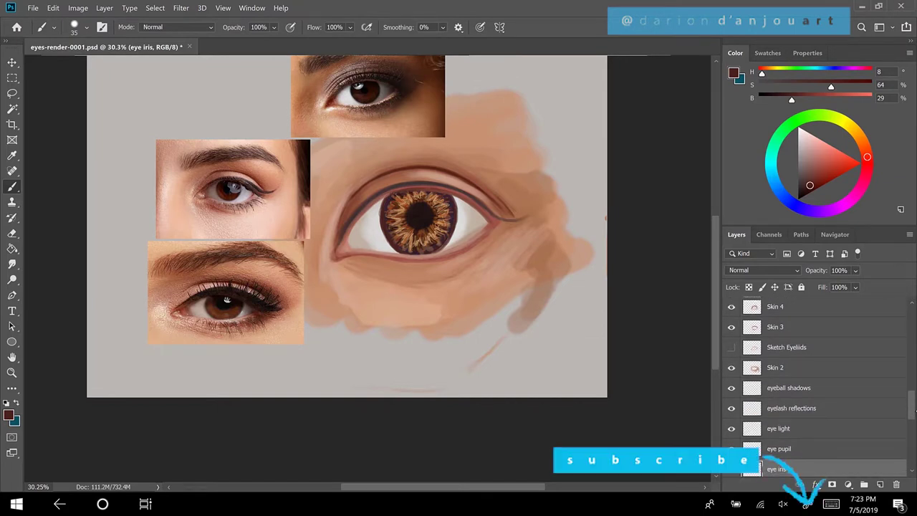
scroll(816, 386, "down", 3)
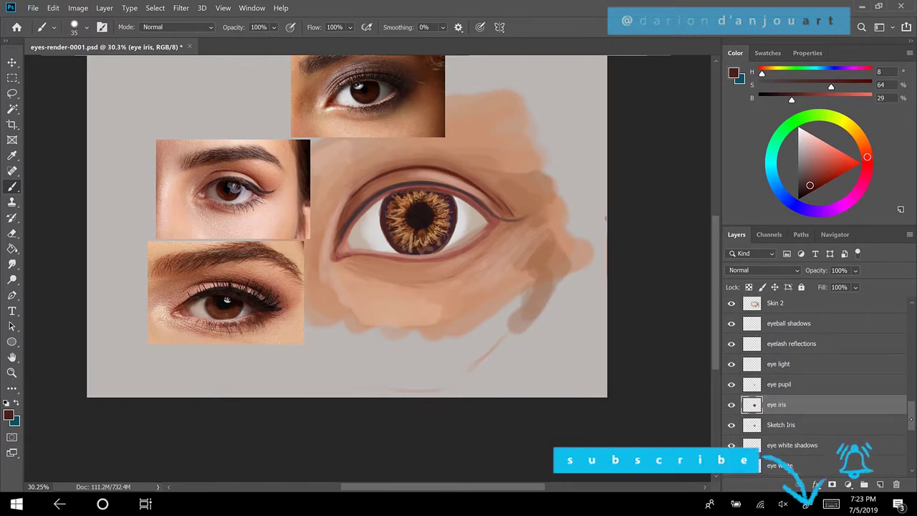
key("alt")
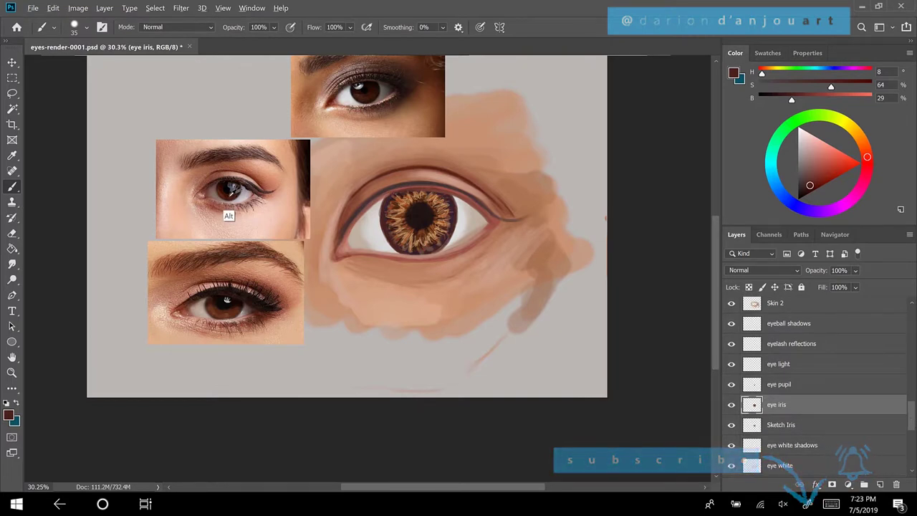
left_click(230, 188, "alt")
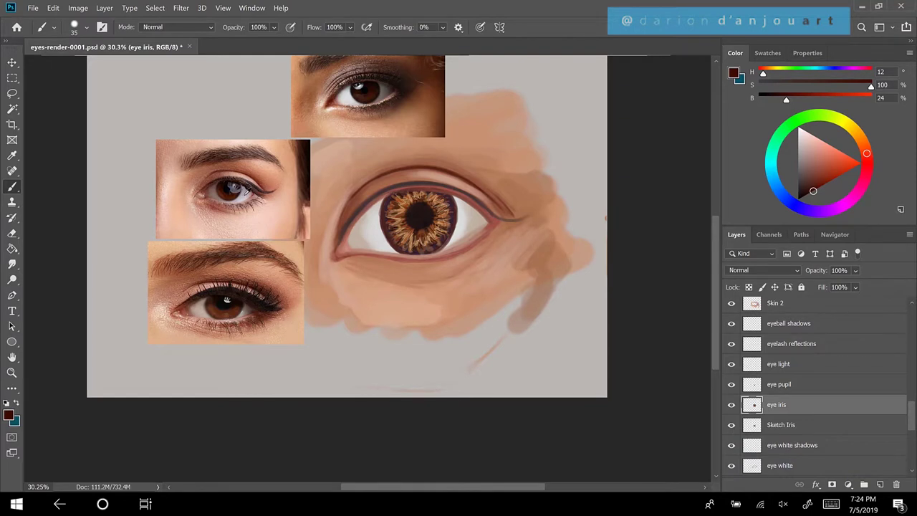
left_click(368, 89, "alt")
key("bracketright")
key("bracketright")
key("bracketright")
key("bracketright")
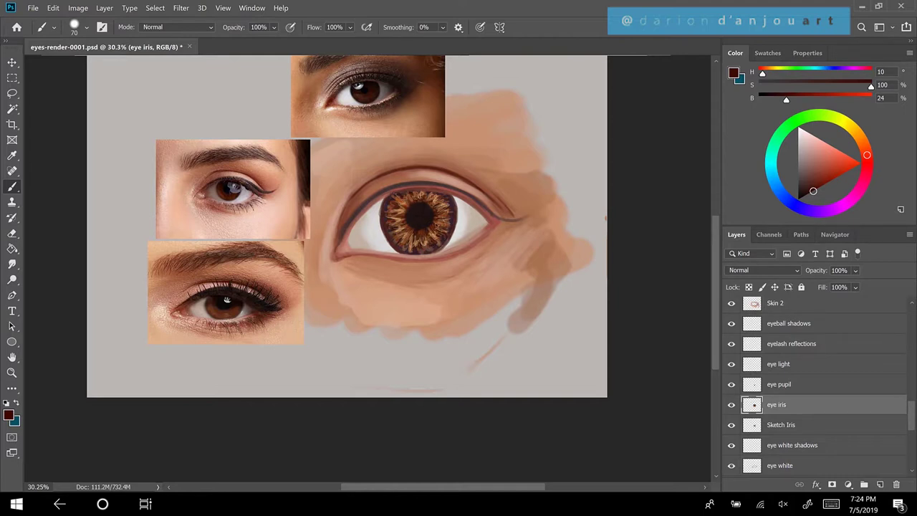
Examine the darkened iris beside the eye reference photos at several zoom levels
scroll(397, 245, "down", 1)
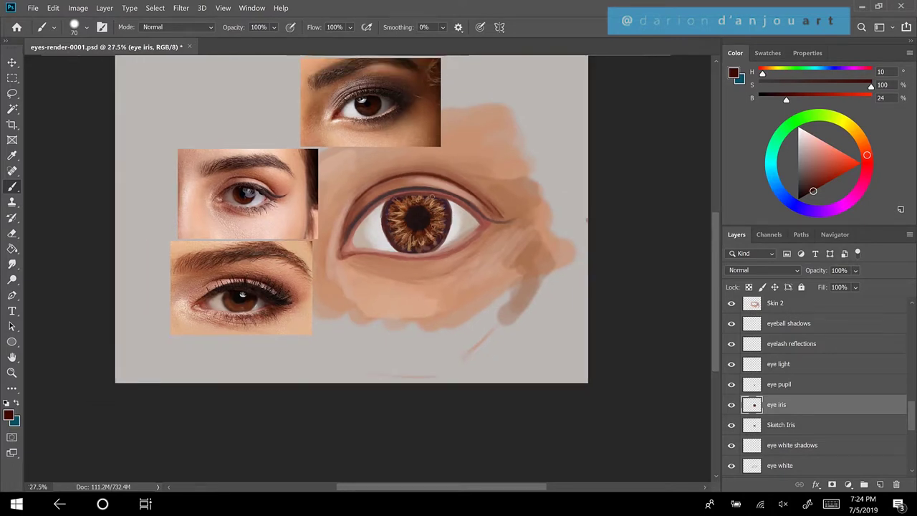
scroll(431, 197, "up", 2)
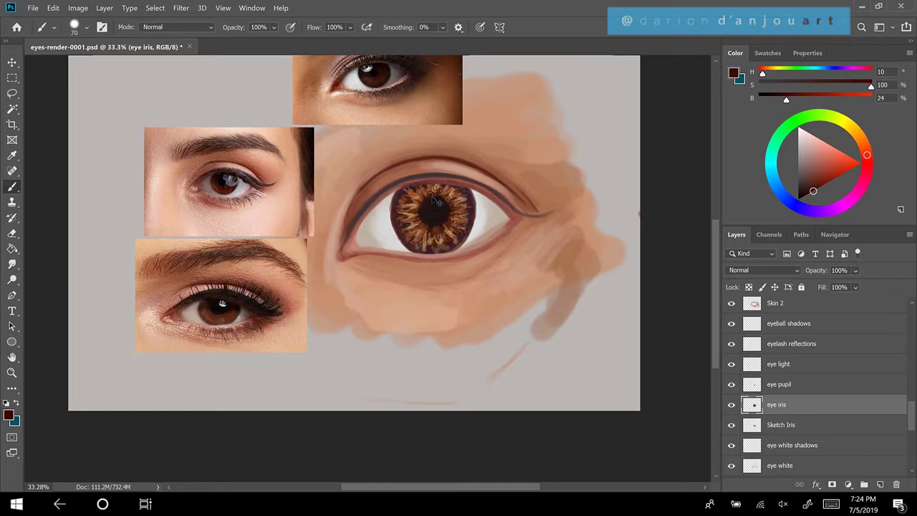
scroll(433, 200, "down", 3)
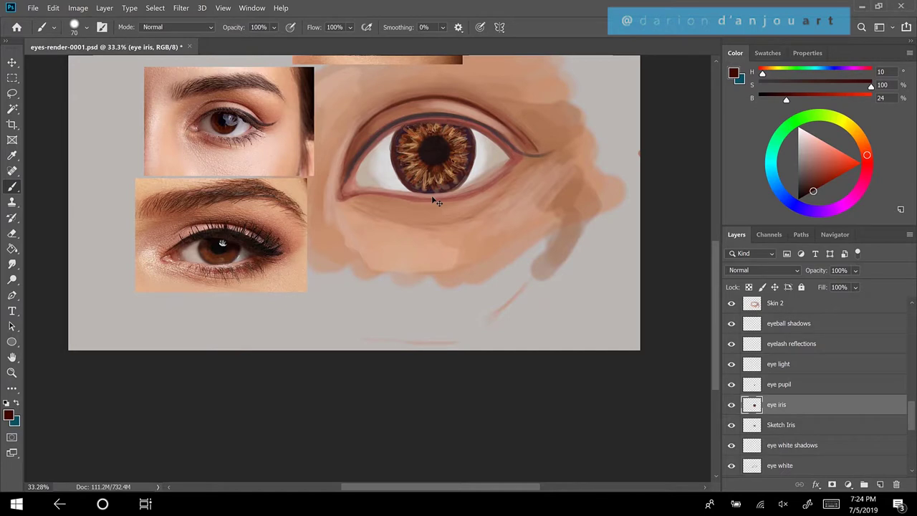
scroll(433, 202, "up", 3)
scroll(433, 201, "up", 2)
scroll(433, 201, "up", 2)
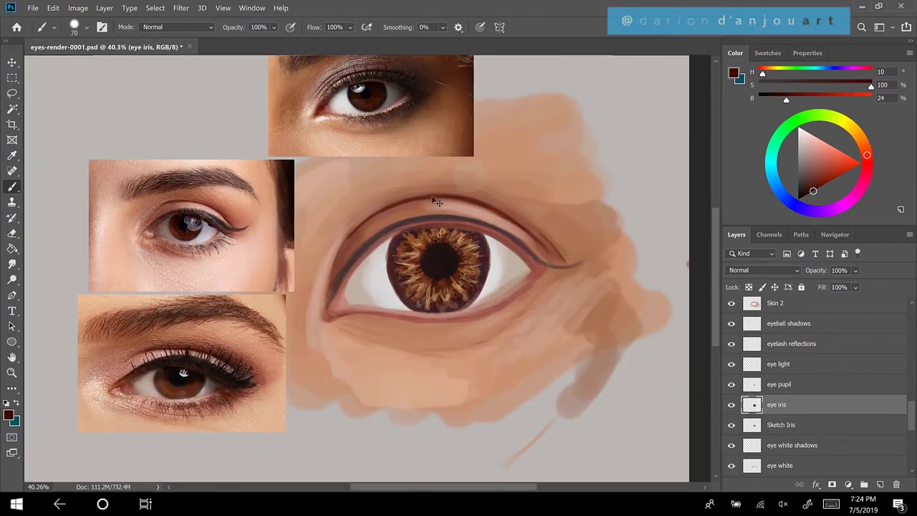
scroll(436, 202, "down", 1)
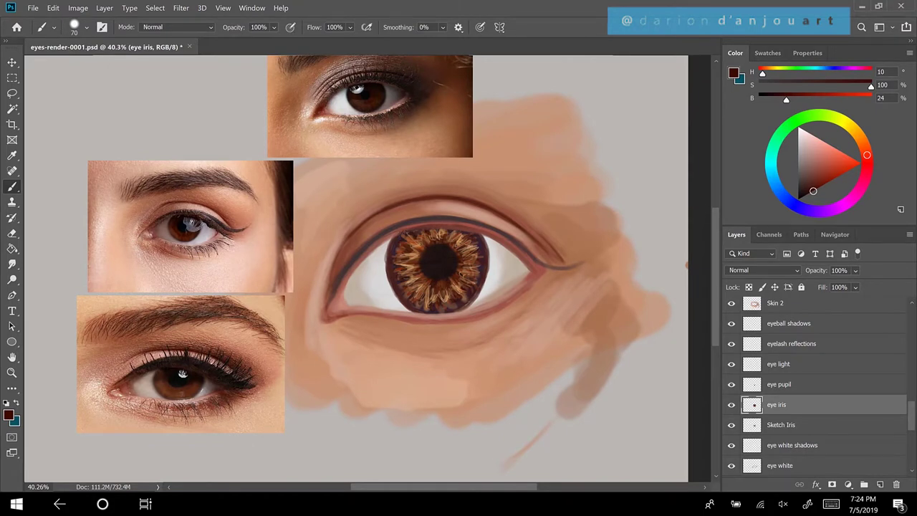
scroll(432, 196, "down", 1)
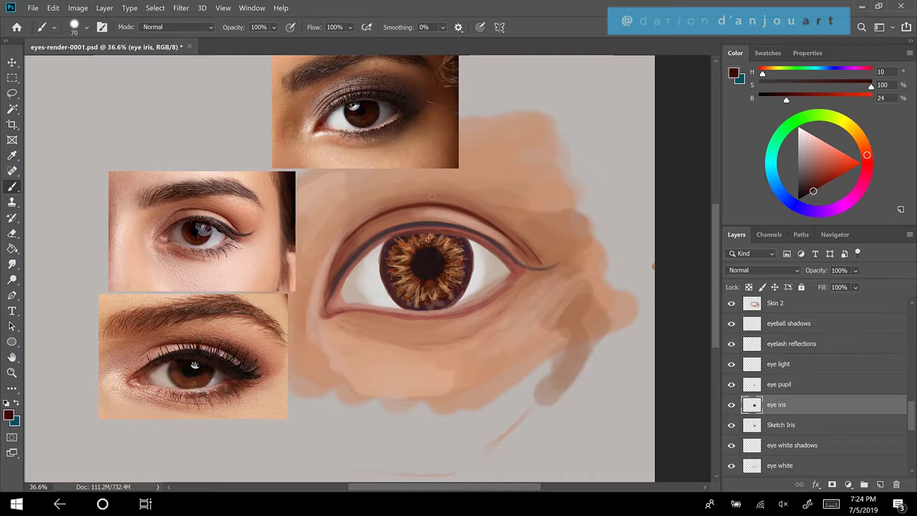
Save the document and briefly hide the eye pupil layer to inspect the iris beneath it
key("ctrl+s")
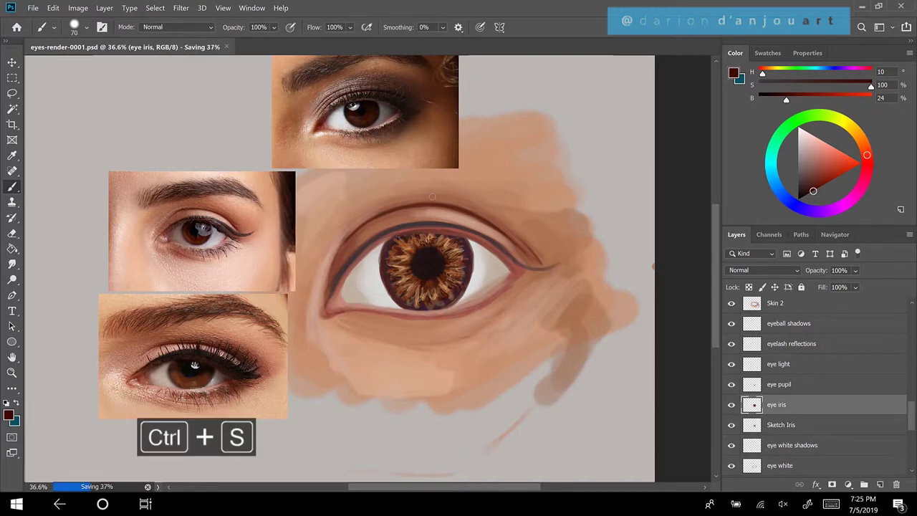
left_click(800, 387)
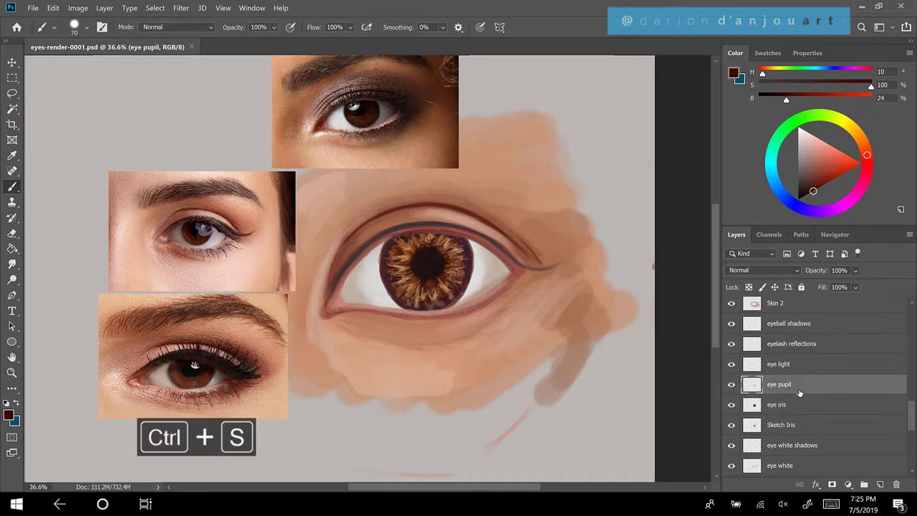
left_click(732, 384)
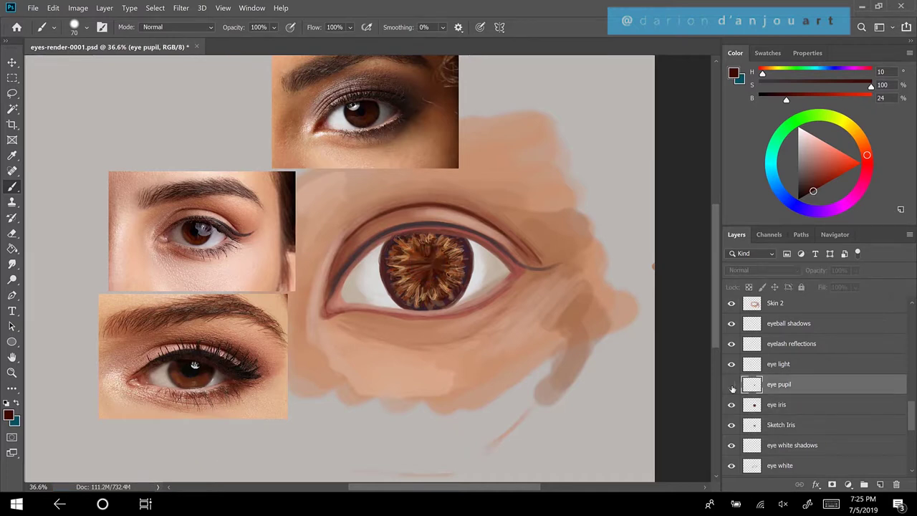
left_click(732, 385)
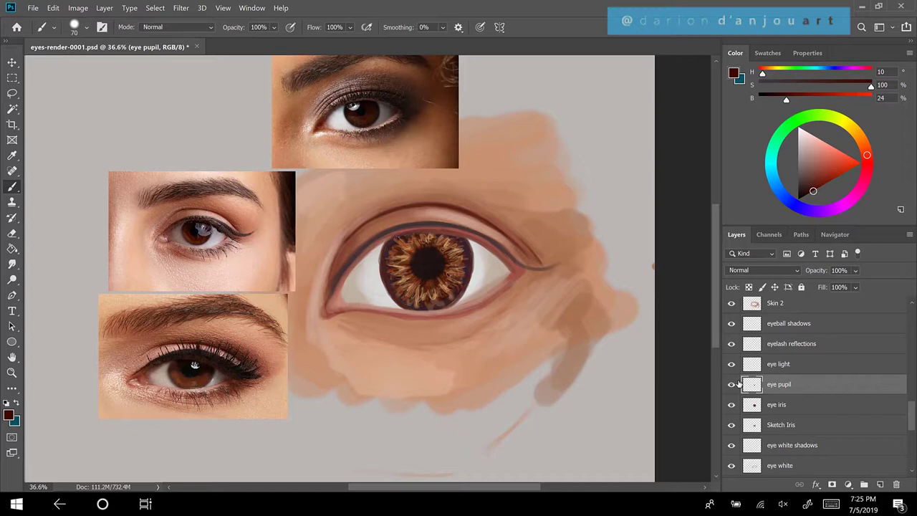
On the eye light layer, paint a curved highlight outline over the pupil and upper-right iris in near-white sampled from the topmost photo's catchlight
left_click(800, 366)
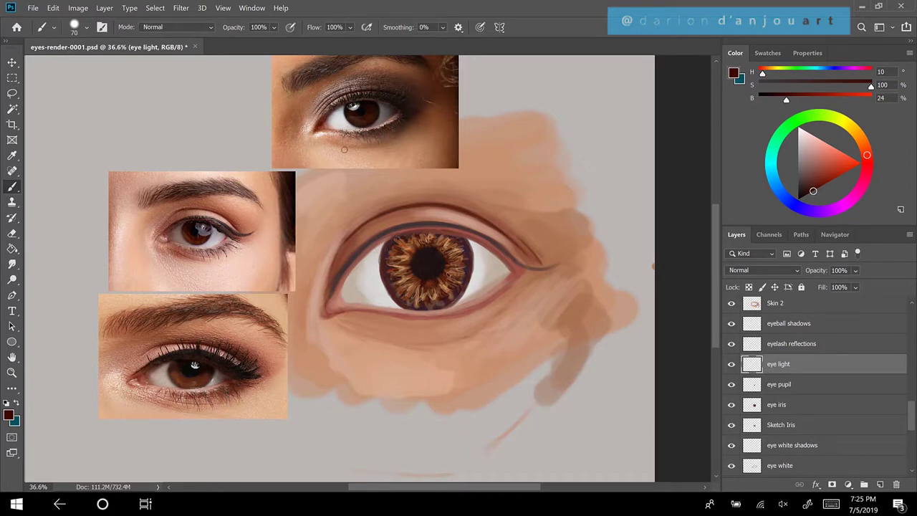
key("alt")
left_click(354, 106, "alt")
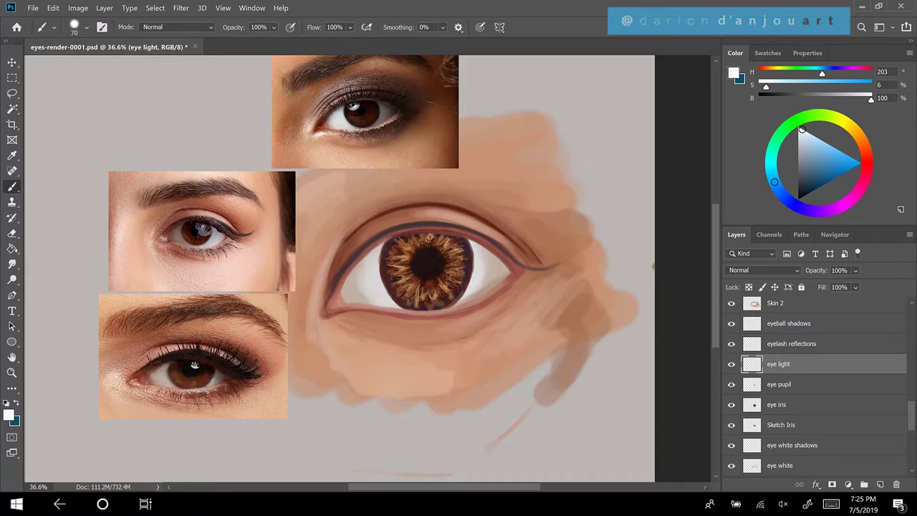
left_click(430, 244)
mouse_move(429, 240)
left_mouse_down()
mouse_move(436, 269)
mouse_move(480, 256)
mouse_move(434, 269)
left_mouse_up()
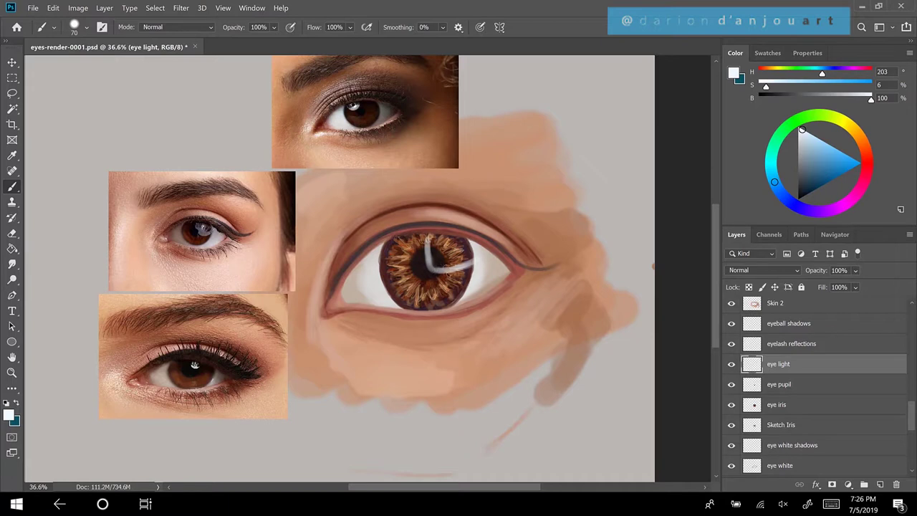
Fill the highlight with near-white streaks radiating outward across the upper-right iris, and shape its inner edge over the pupil
mouse_move(434, 268)
left_mouse_down()
mouse_move(467, 259)
mouse_move(445, 234)
left_mouse_up()
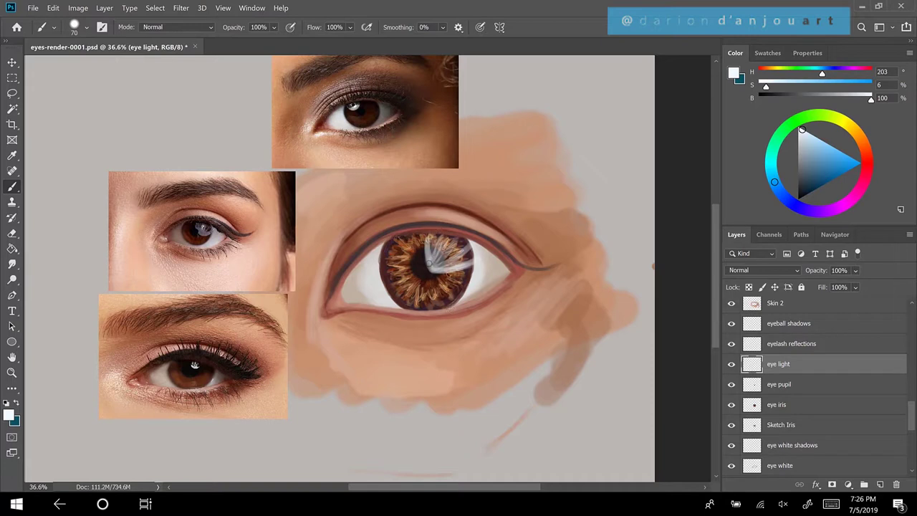
mouse_move(431, 257)
left_mouse_down()
mouse_move(442, 233)
mouse_move(455, 230)
left_mouse_up()
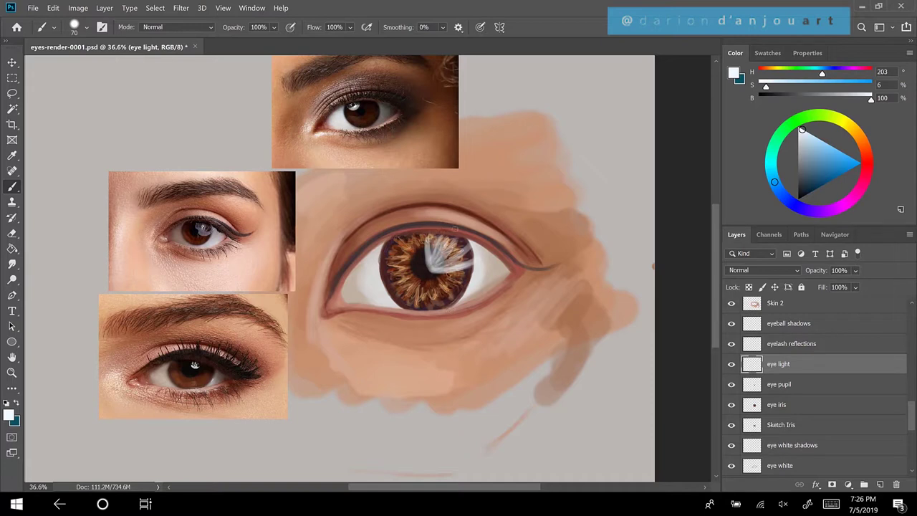
mouse_move(441, 265)
left_mouse_down()
mouse_move(460, 255)
mouse_move(437, 265)
mouse_move(442, 253)
mouse_move(432, 257)
left_mouse_up()
left_click(433, 255)
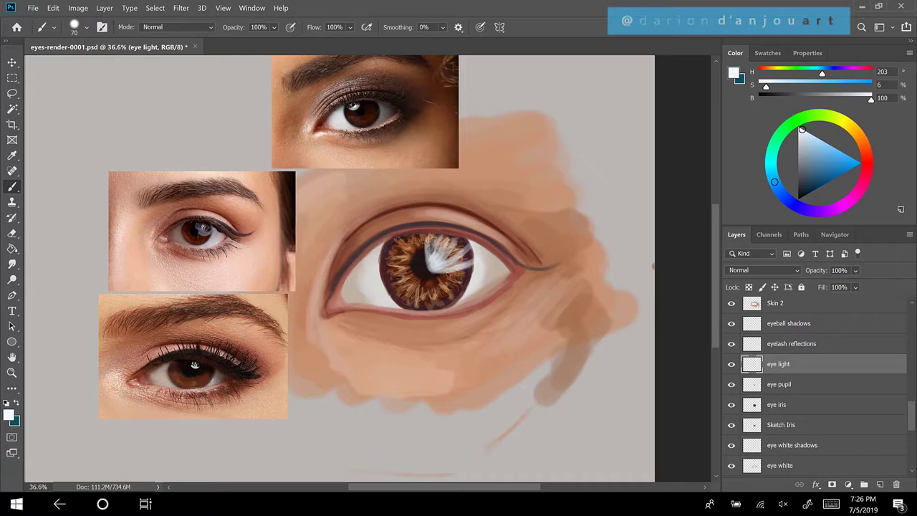
left_click_drag(430, 252, 432, 242)
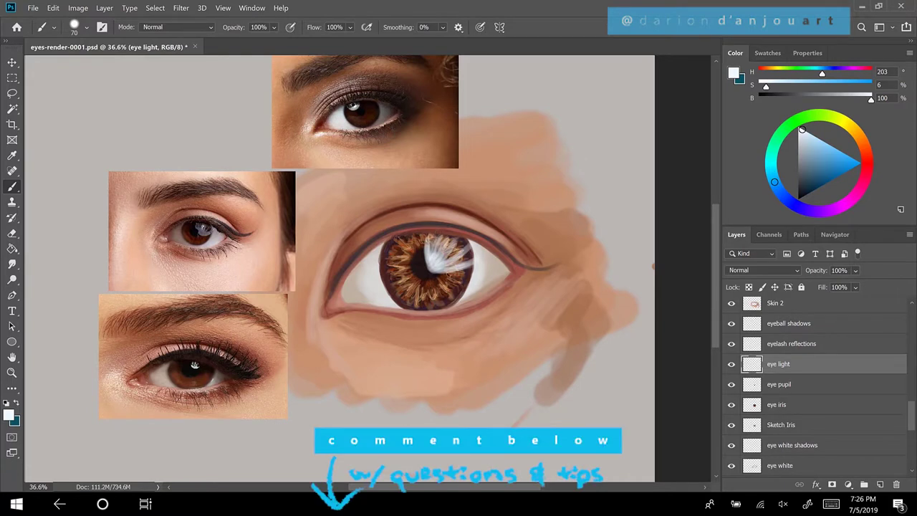
left_click_drag(438, 239, 436, 256)
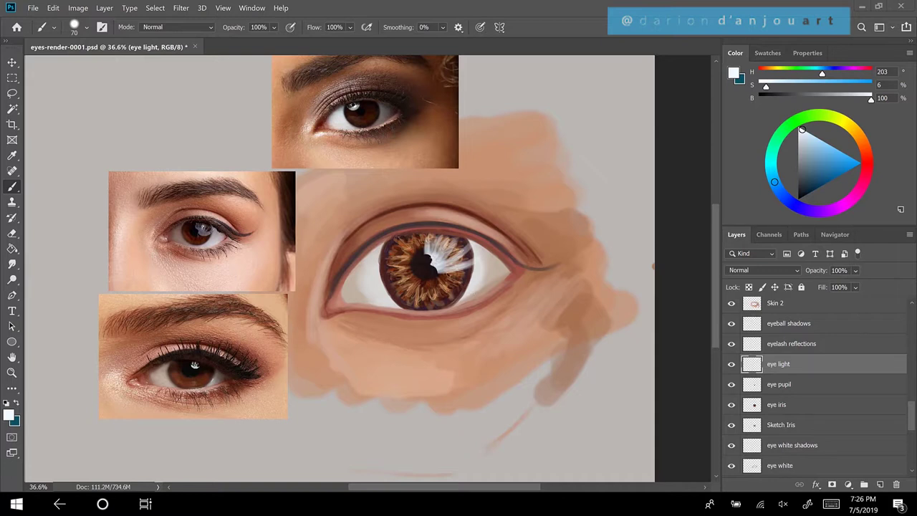
Paint faint near-white reflection streaks across the iris's lower-left edge and compare the eye with the reference photos
mouse_move(381, 279)
left_mouse_down()
mouse_move(408, 271)
mouse_move(398, 285)
mouse_move(414, 293)
mouse_move(409, 280)
mouse_move(417, 290)
mouse_move(398, 275)
left_mouse_up()
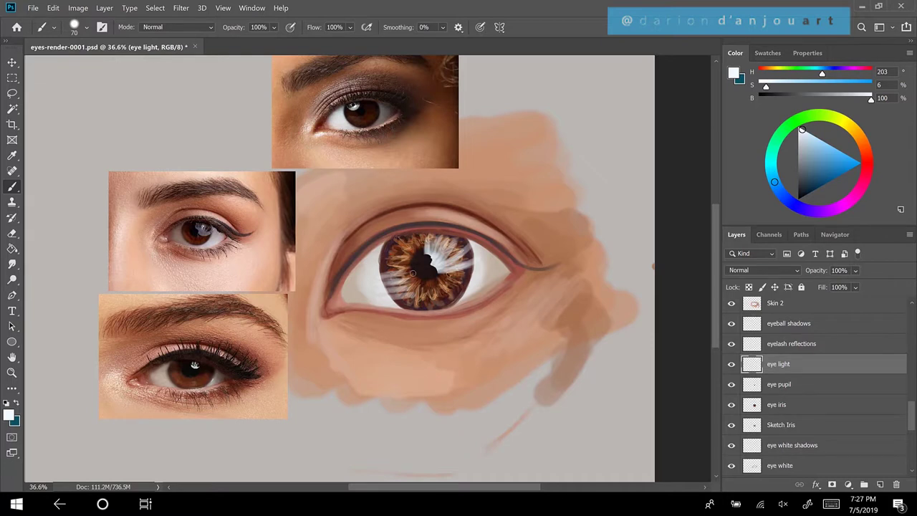
scroll(413, 272, "down", 3)
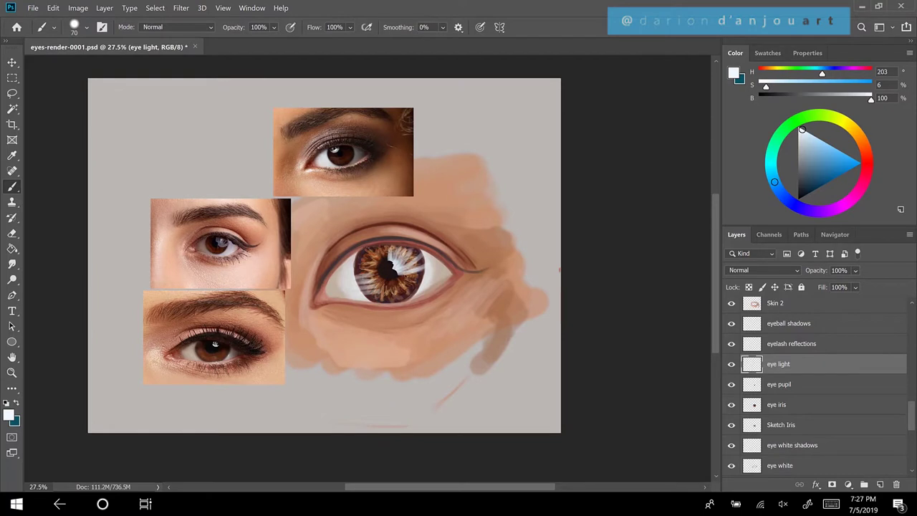
scroll(331, 305, "up", 3)
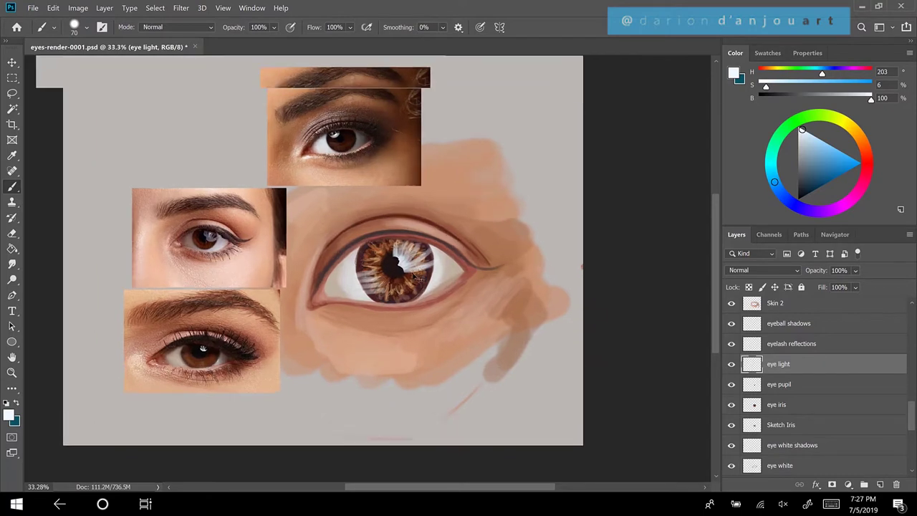
scroll(414, 278, "up", 1)
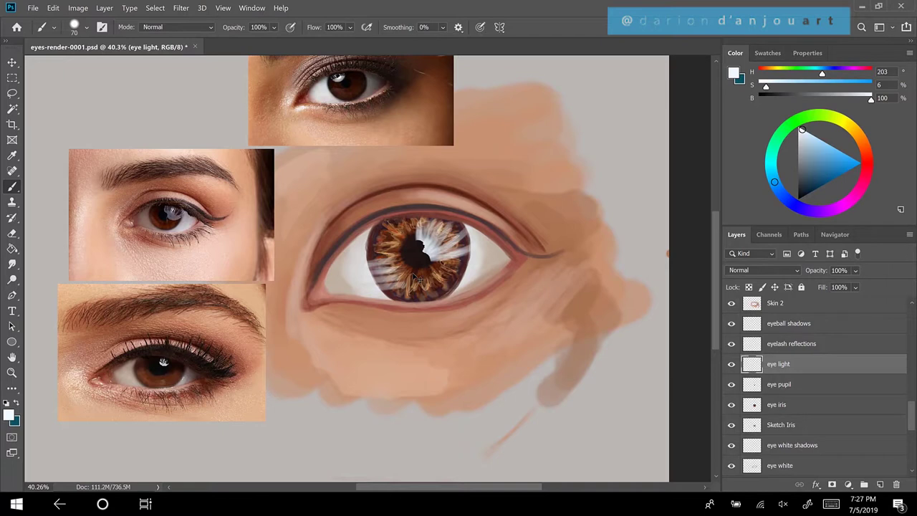
scroll(418, 278, "up", 2)
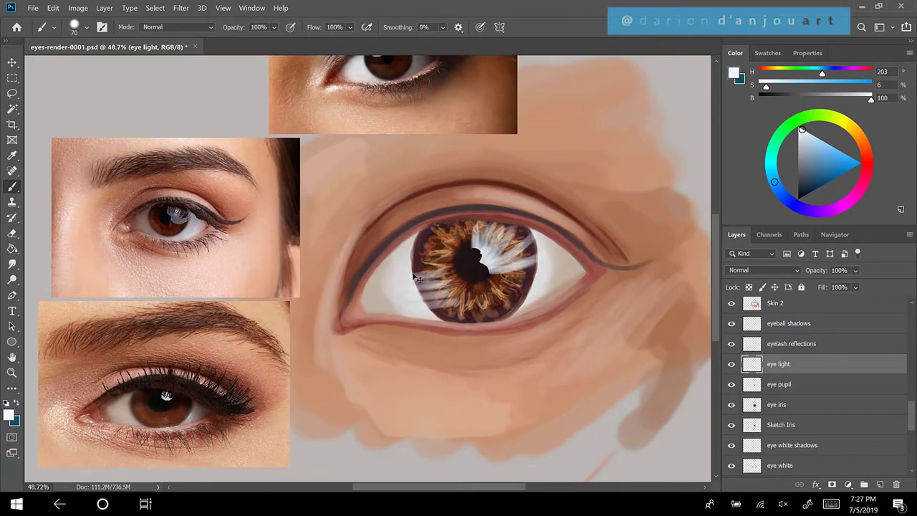
scroll(111, 267, "up", 1)
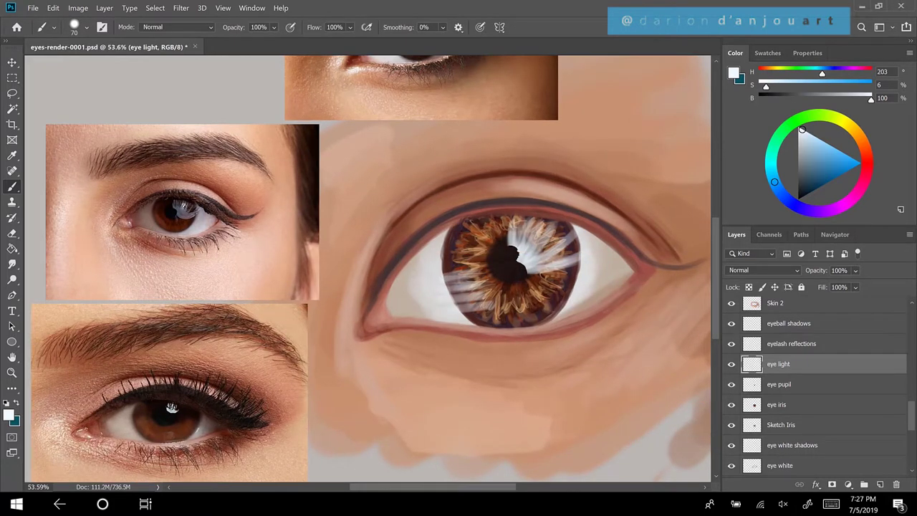
Activate the eyelash reflections layer, study the lower reference eye, and sample near-black from its upper lash line with a size 50 brush
left_click(791, 345)
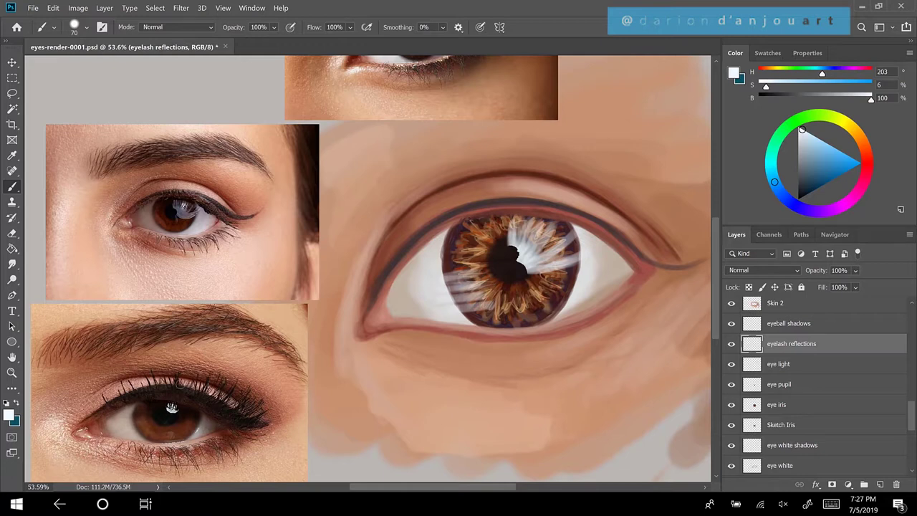
scroll(159, 391, "up", 3)
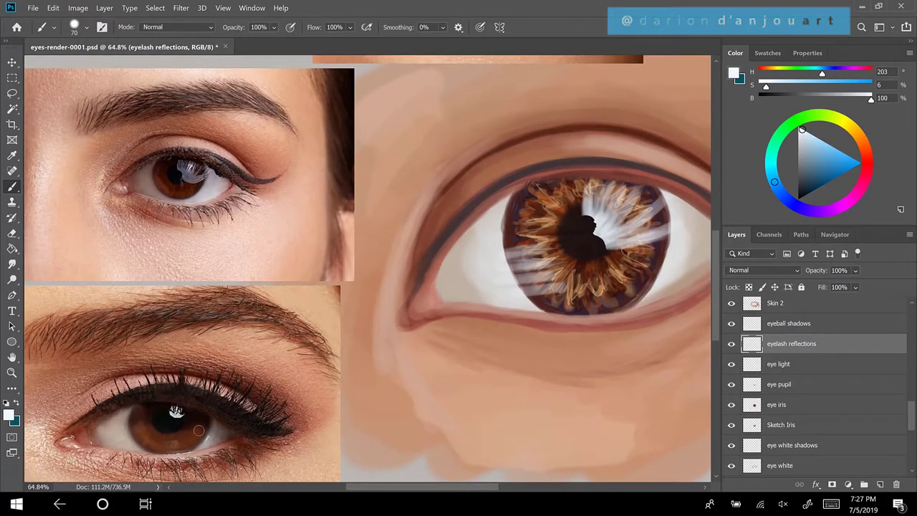
scroll(199, 430, "up", 1)
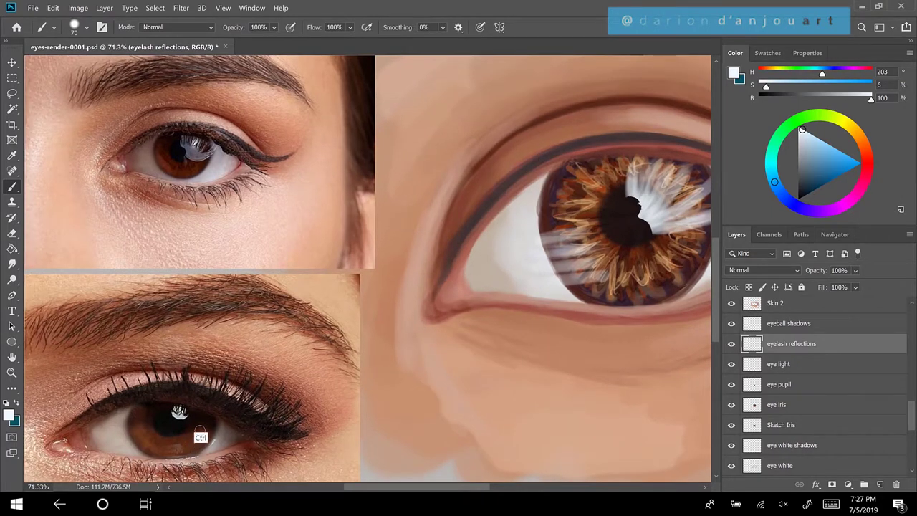
scroll(200, 429, "down", 1)
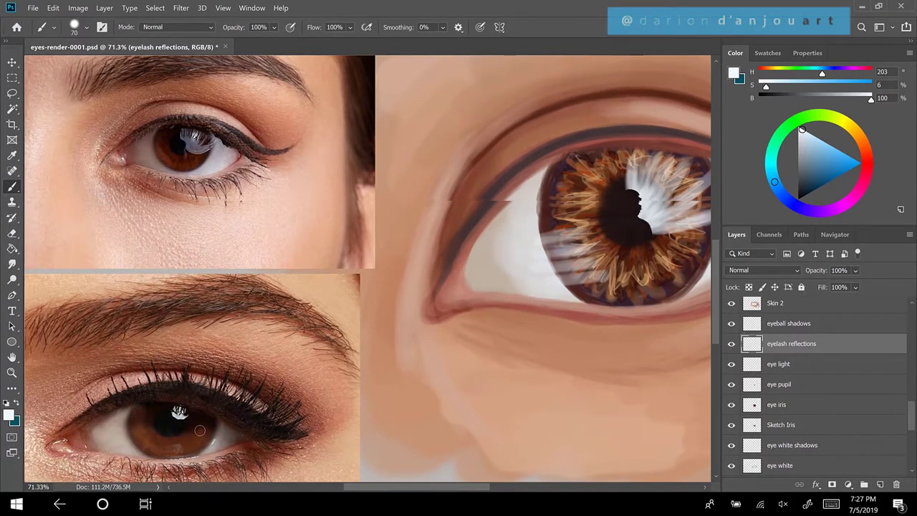
scroll(199, 430, "down", 1)
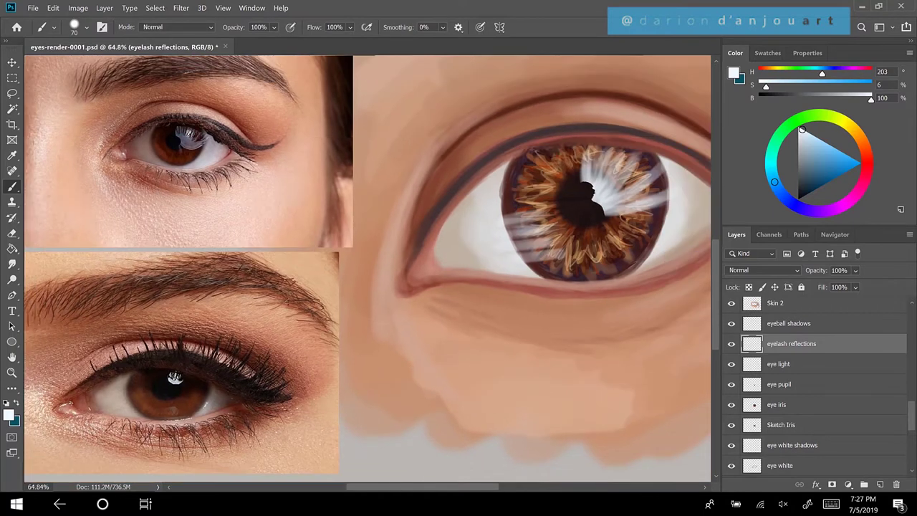
scroll(175, 378, "down", 1)
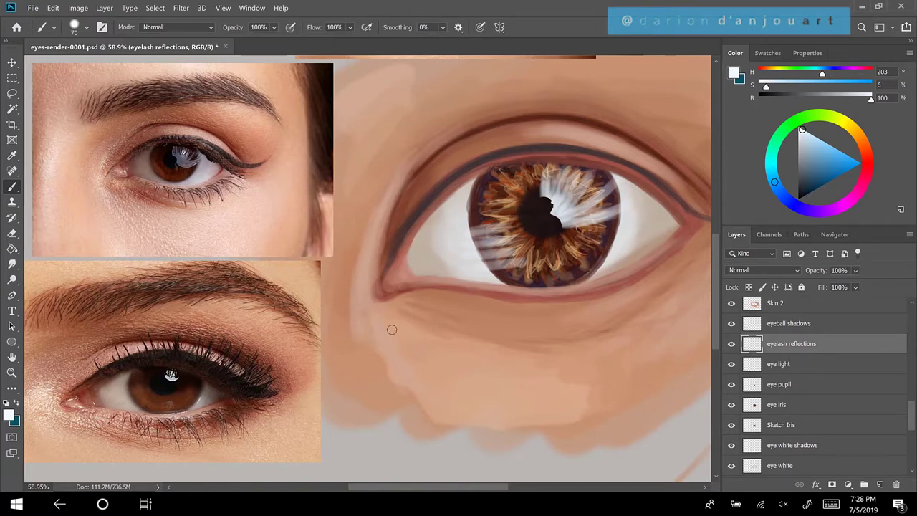
key("bracketleft")
key("bracketleft")
key("bracketleft")
key("bracketright")
key("bracketright")
key("bracketright")
key("bracketright")
key("alt")
left_click(222, 383, "alt")
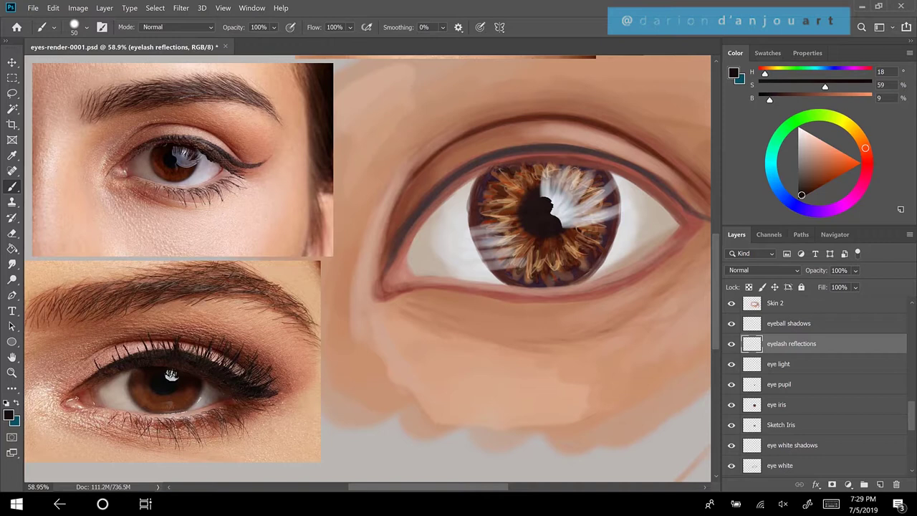
With the brush at size 20, paint the first near-black lash reflections along the top of the iris above the white highlight
left_click_drag(576, 167, 563, 184)
key("bracketleft")
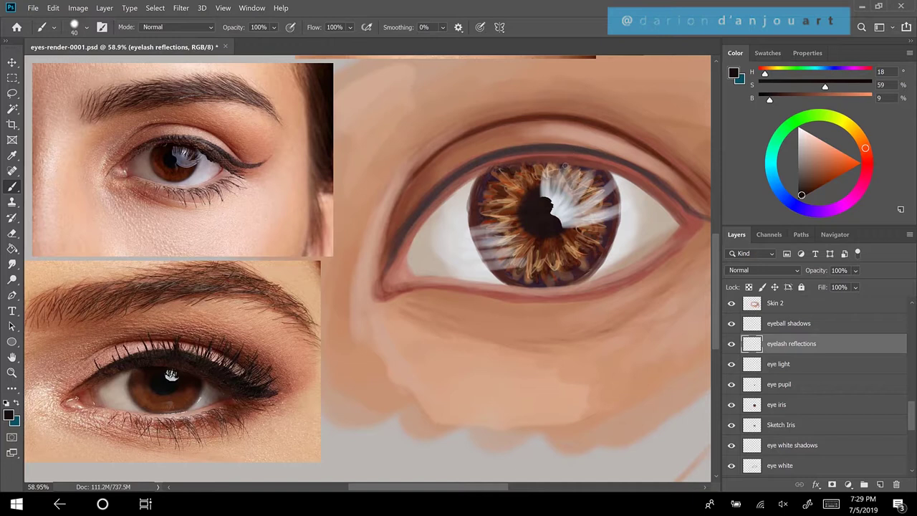
key("bracketleft")
key("bracketleft")
left_click_drag(551, 169, 548, 182)
left_click(555, 173)
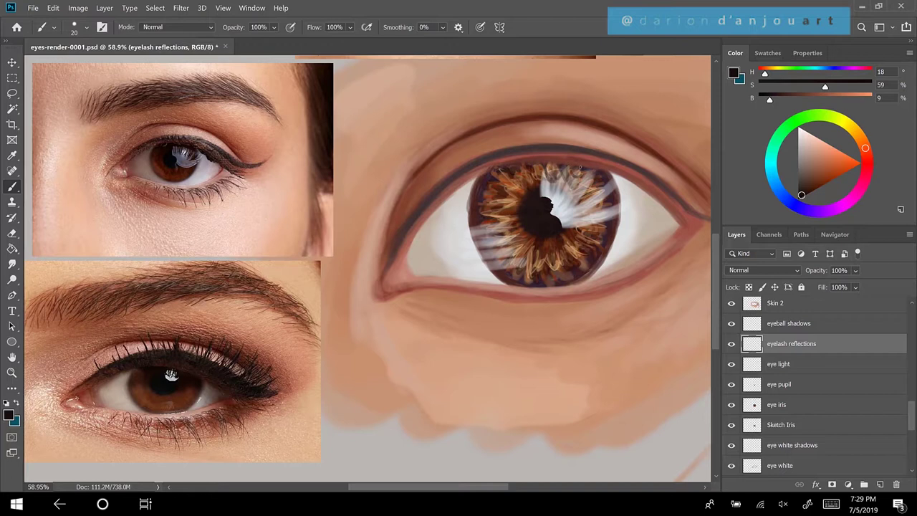
Extend the short curved lash reflections across the whole upper iris edge, from its left side to its right side
left_click_drag(580, 168, 588, 165)
left_click(591, 169)
mouse_move(584, 179)
left_mouse_down()
mouse_move(527, 149)
mouse_move(510, 152)
mouse_move(509, 172)
mouse_move(490, 157)
mouse_move(499, 169)
mouse_move(512, 164)
mouse_move(500, 170)
mouse_move(521, 166)
mouse_move(513, 157)
mouse_move(522, 178)
left_mouse_up()
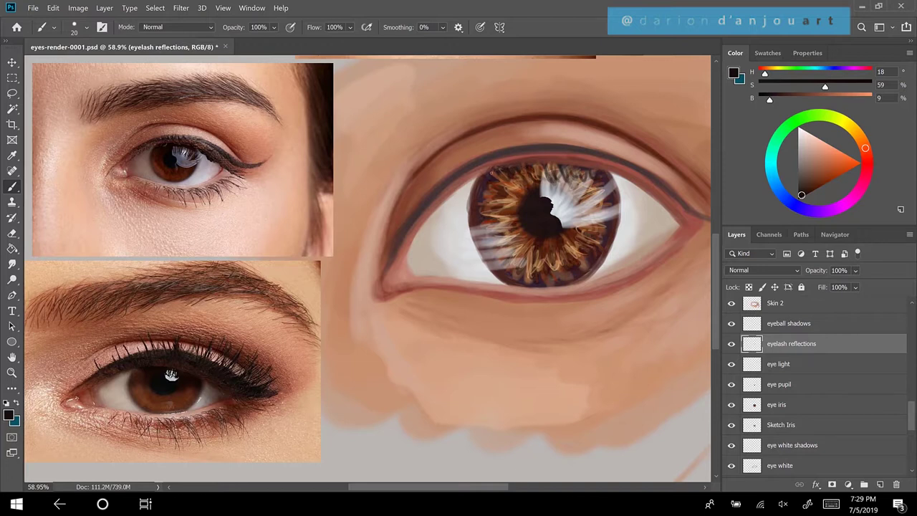
left_click_drag(478, 178, 468, 183)
mouse_move(532, 163)
left_mouse_down()
mouse_move(539, 184)
mouse_move(560, 179)
mouse_move(534, 164)
mouse_move(527, 169)
mouse_move(588, 167)
mouse_move(551, 167)
left_mouse_up()
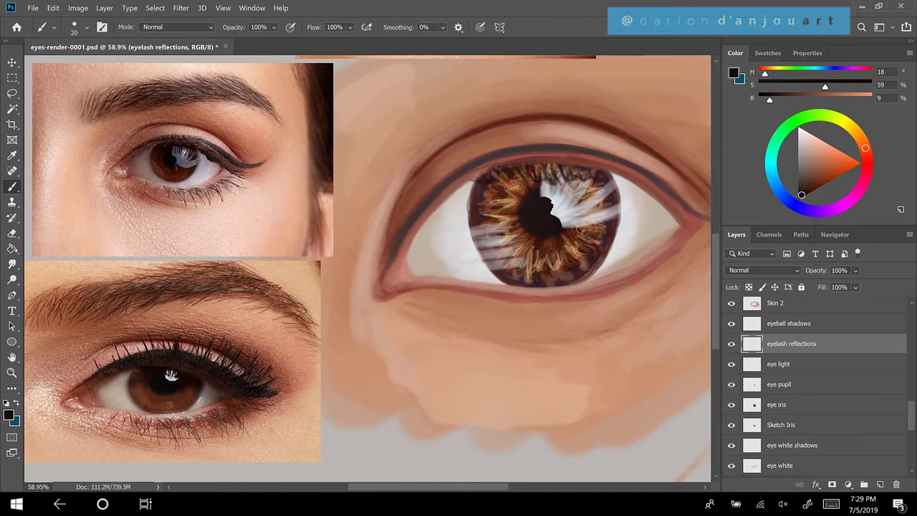
mouse_move(598, 188)
left_mouse_down()
mouse_move(620, 170)
mouse_move(624, 182)
left_mouse_up()
Compare with the topmost reference photo, add more lash reflections at the iris's upper-right and upper-left, and save the document
scroll(203, 175, "up", 6)
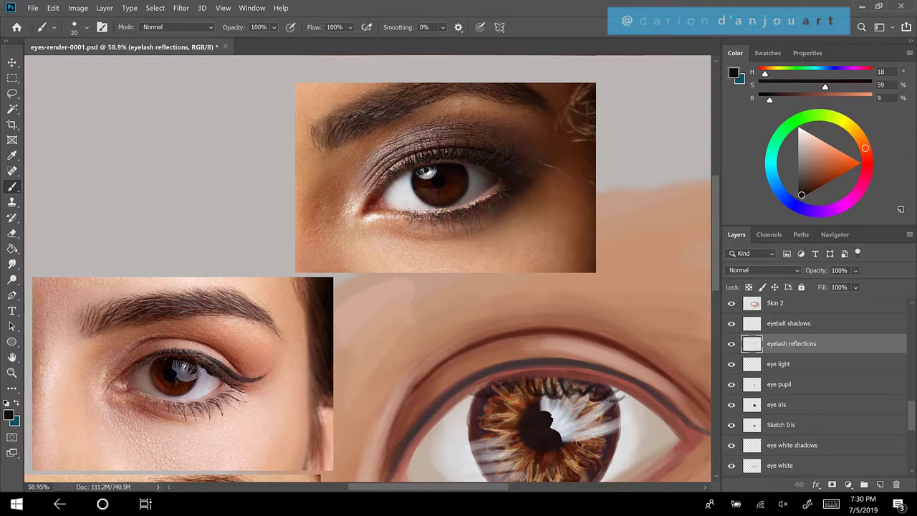
left_click_drag(607, 400, 628, 393)
left_click_drag(517, 387, 528, 394)
scroll(488, 363, "down", 2)
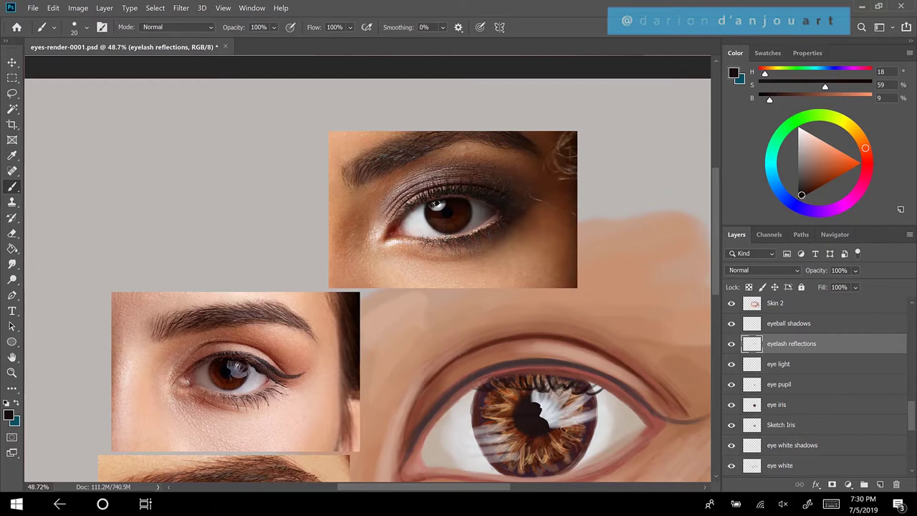
scroll(226, 411, "down", 4)
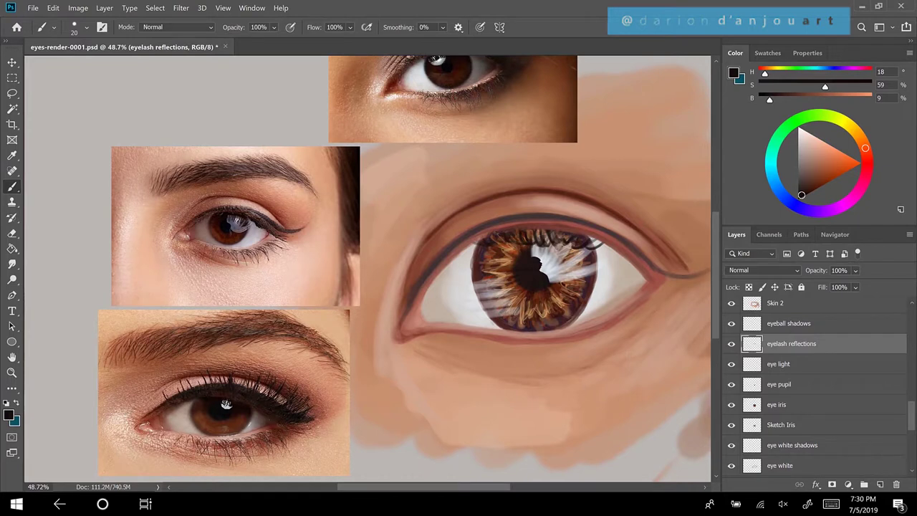
key("ctrl+s")
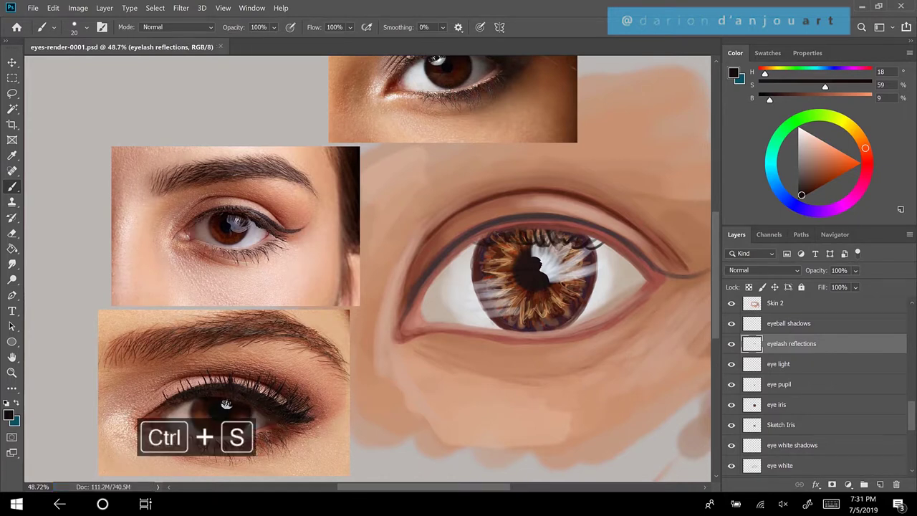
On the eyelashes layer, paint a near-black lash line along the upper eyelid from the inner corner to the outer wing tip
left_click_drag(912, 414, 913, 400)
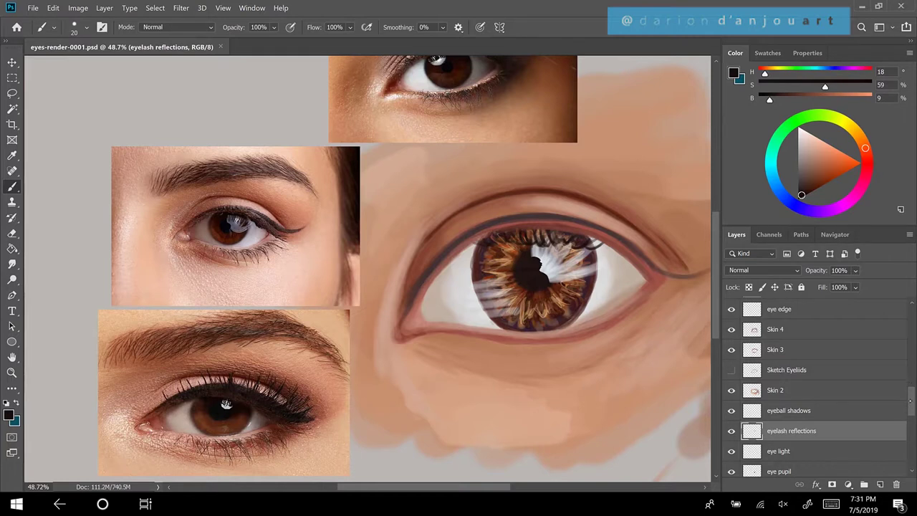
left_click_drag(911, 396, 910, 378)
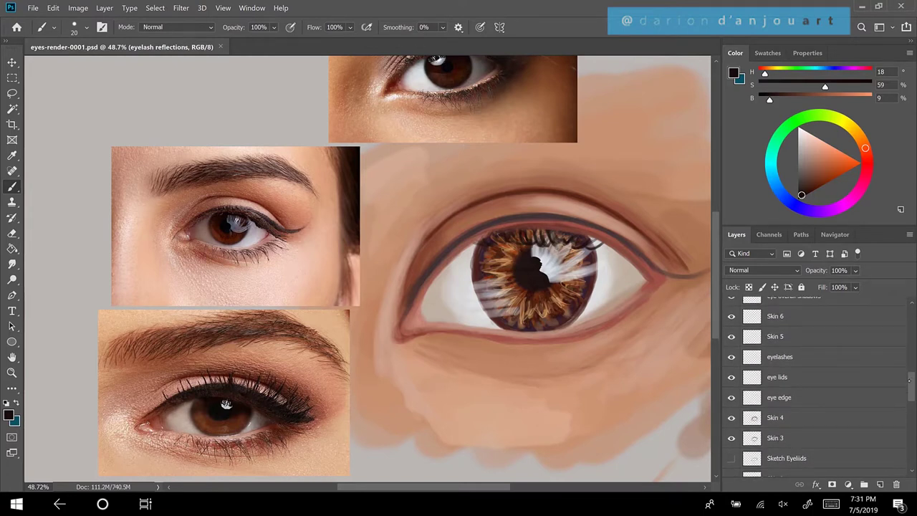
left_click(784, 358)
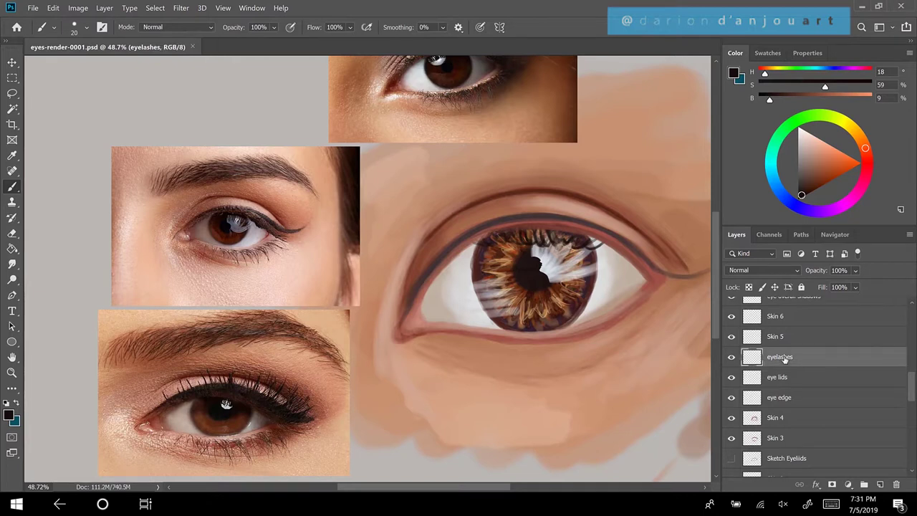
left_click(731, 377)
left_click(730, 378)
scroll(367, 269, "right", 3)
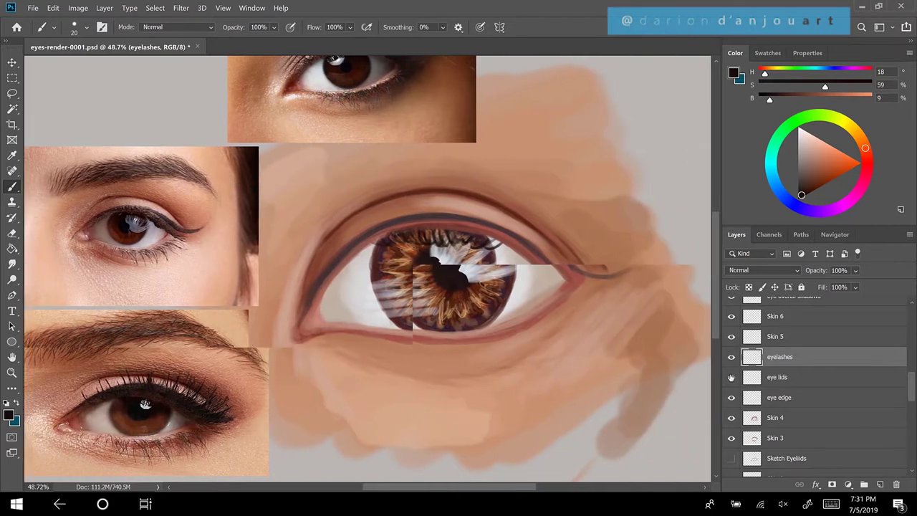
scroll(367, 268, "right", 1)
scroll(368, 268, "left", 1)
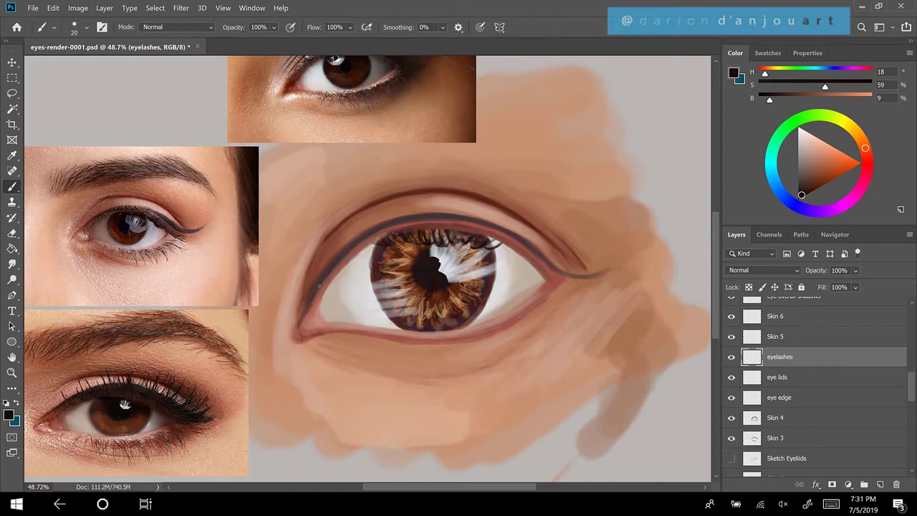
mouse_move(312, 301)
left_mouse_down()
mouse_move(341, 257)
mouse_move(309, 304)
mouse_move(331, 267)
mouse_move(364, 238)
mouse_move(328, 276)
mouse_move(378, 226)
mouse_move(328, 272)
mouse_move(444, 219)
left_mouse_up()
mouse_move(387, 224)
left_mouse_down()
mouse_move(482, 221)
mouse_move(451, 217)
mouse_move(510, 233)
mouse_move(487, 225)
mouse_move(565, 277)
mouse_move(531, 248)
mouse_move(572, 276)
mouse_move(603, 277)
mouse_move(549, 265)
mouse_move(608, 271)
left_mouse_up()
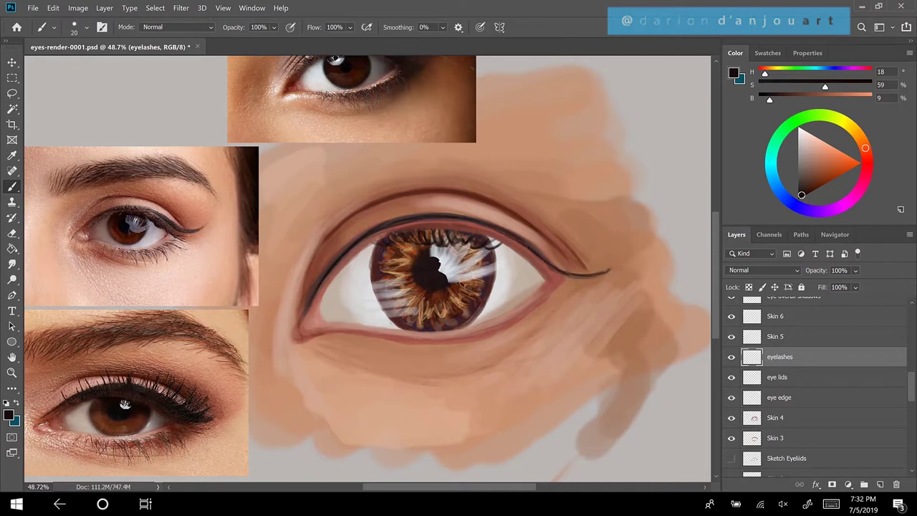
Thicken and darken the outer end of the lash line around the eye's outer corner and wing
left_click_drag(543, 259, 577, 275)
mouse_move(532, 249)
left_mouse_down()
mouse_move(606, 270)
mouse_move(565, 269)
mouse_move(603, 272)
left_mouse_up()
mouse_move(547, 262)
left_mouse_down()
mouse_move(594, 274)
mouse_move(583, 275)
left_mouse_up()
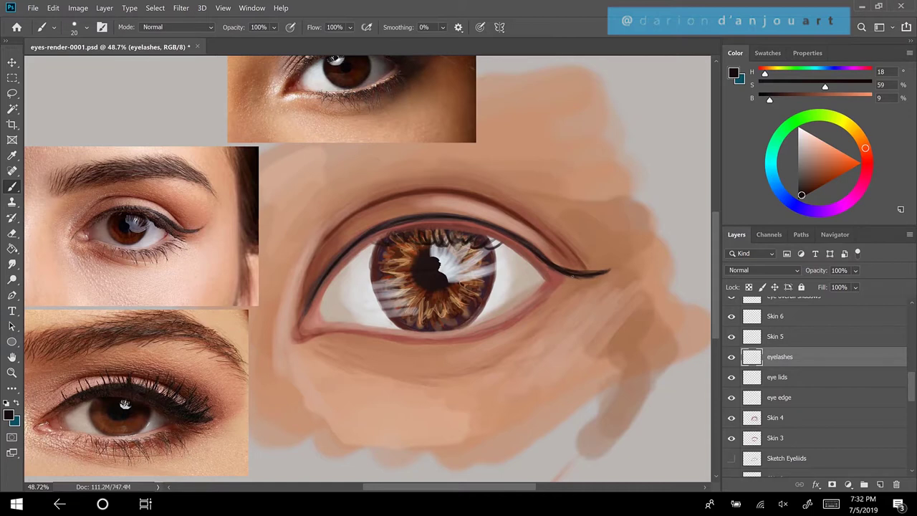
left_click_drag(584, 272, 598, 270)
mouse_move(557, 278)
left_mouse_down()
mouse_move(590, 256)
mouse_move(582, 271)
mouse_move(536, 267)
mouse_move(580, 262)
mouse_move(547, 264)
left_mouse_up()
Paint the first sparse upper lashes near the outer corner and along the inner part of the upper eyelid
mouse_move(550, 263)
left_mouse_down()
mouse_move(572, 234)
mouse_move(528, 243)
mouse_move(547, 230)
left_mouse_up()
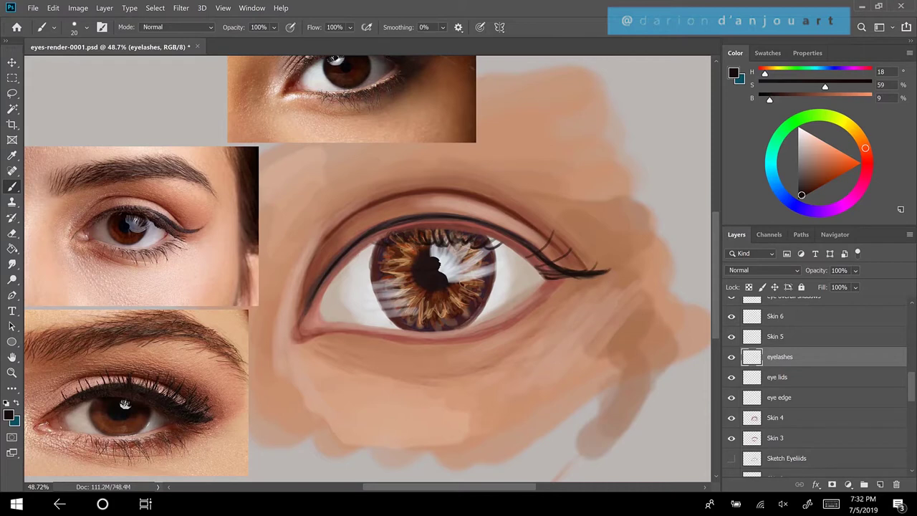
mouse_move(125, 405)
left_mouse_down()
mouse_move(125, 469)
mouse_move(124, 422)
left_mouse_up()
scroll(164, 254, "down", 1)
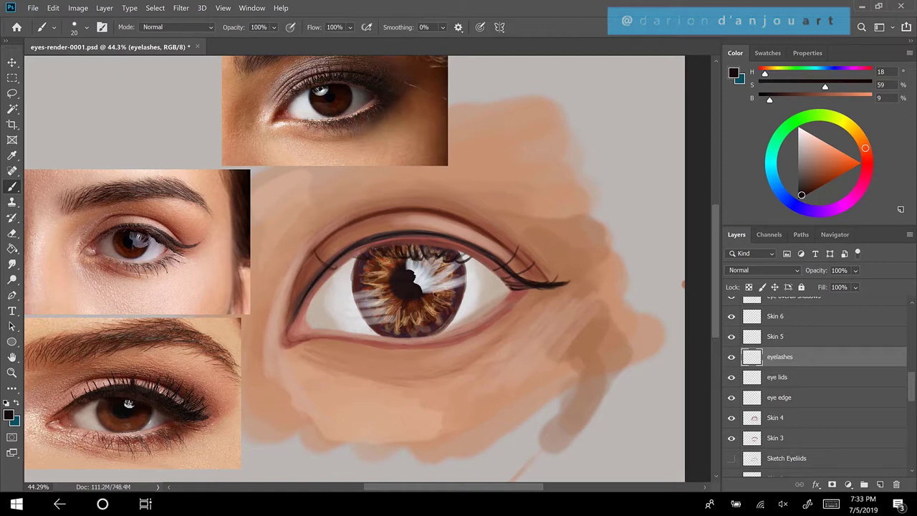
mouse_move(348, 260)
left_mouse_down()
mouse_move(333, 239)
mouse_move(345, 233)
left_mouse_up()
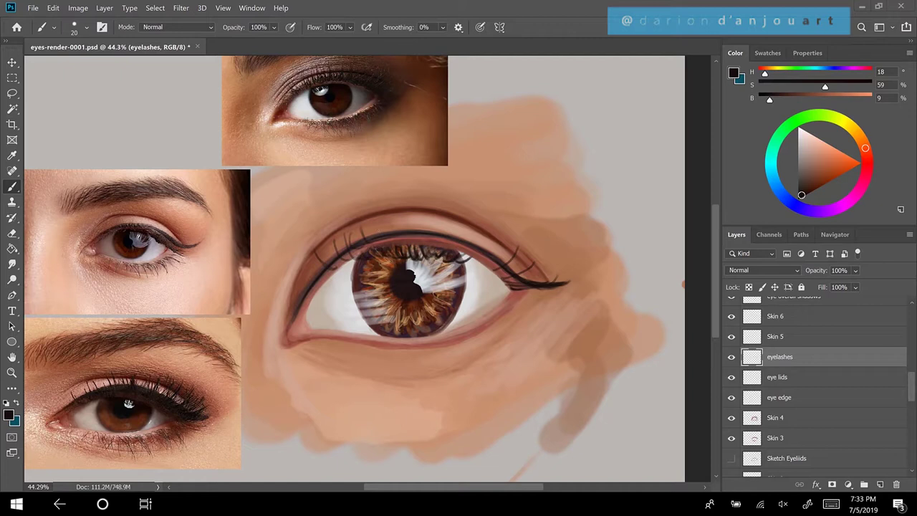
Paint longer curved lashes from the middle of the upper lid toward the outer corner, plus a small inner lash
mouse_move(419, 225)
left_mouse_down()
mouse_move(422, 203)
mouse_move(425, 244)
left_mouse_up()
left_click_drag(420, 229, 421, 215)
mouse_move(463, 240)
left_mouse_down()
mouse_move(478, 211)
mouse_move(476, 230)
mouse_move(475, 212)
mouse_move(461, 223)
left_mouse_up()
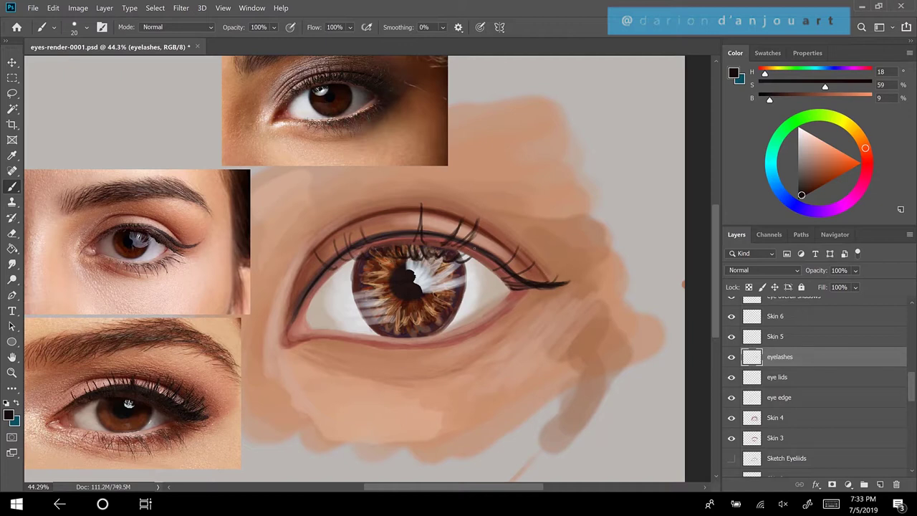
left_click_drag(475, 248, 492, 242)
left_click_drag(342, 268, 333, 261)
mouse_move(485, 264)
left_mouse_down()
mouse_move(497, 258)
mouse_move(517, 268)
left_mouse_up()
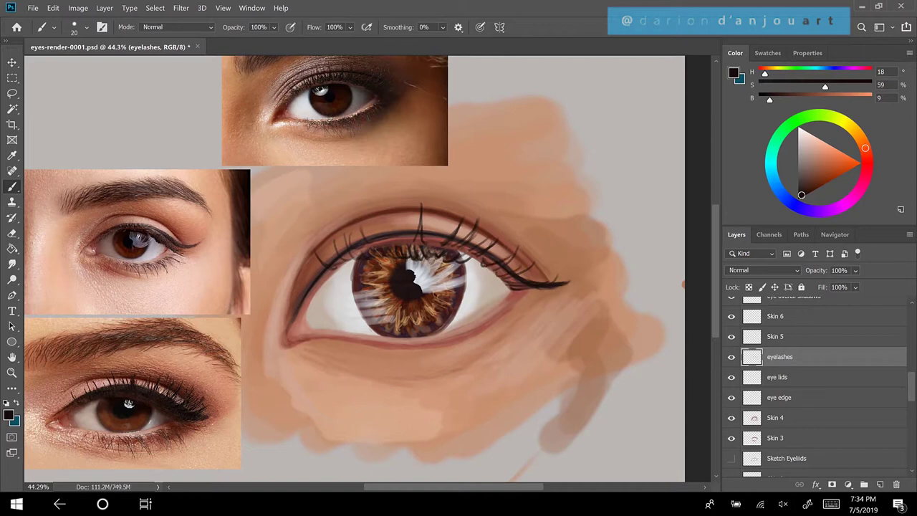
Fill the gaps with curved lashes above the iris and add short ones at the outer corner of the upper lid
mouse_move(437, 249)
left_mouse_down()
mouse_move(456, 242)
mouse_move(384, 208)
left_mouse_up()
mouse_move(372, 237)
left_mouse_down()
mouse_move(369, 224)
mouse_move(344, 235)
left_mouse_up()
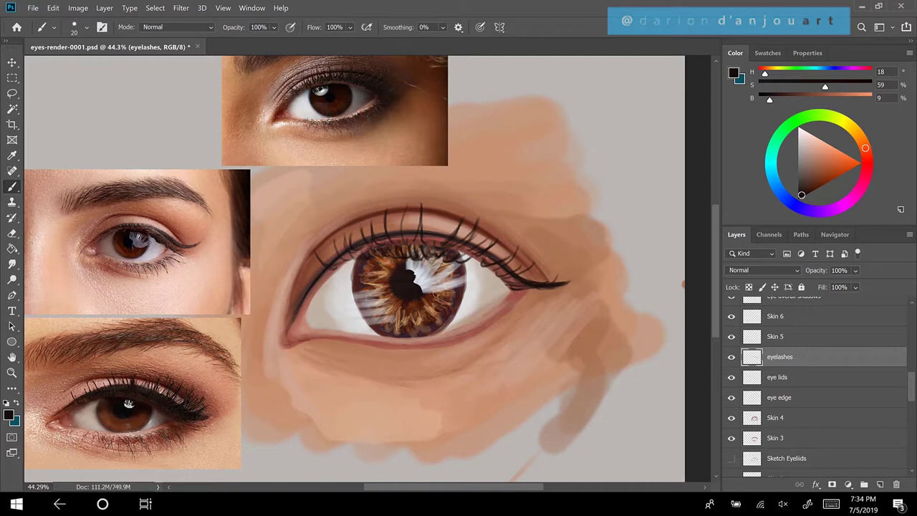
left_click_drag(484, 264, 511, 279)
mouse_move(506, 280)
left_mouse_down()
mouse_move(510, 288)
mouse_move(507, 282)
mouse_move(541, 287)
mouse_move(521, 283)
left_mouse_up()
mouse_move(334, 267)
left_mouse_down()
mouse_move(381, 234)
mouse_move(388, 217)
mouse_move(409, 210)
mouse_move(454, 221)
left_mouse_up()
mouse_move(437, 245)
left_mouse_down()
mouse_move(457, 208)
mouse_move(469, 225)
left_mouse_up()
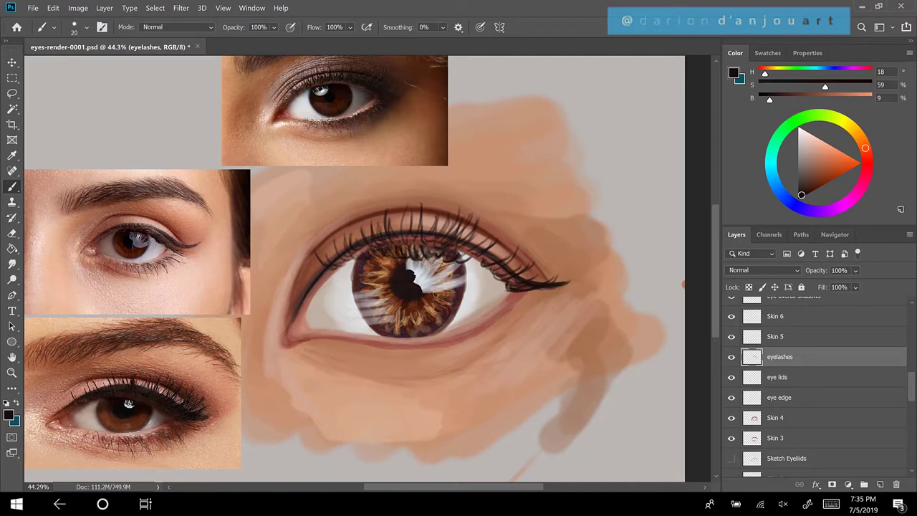
Thicken the long lash clusters above the iris's right half and add taller lashes over the outer third of the lid
mouse_move(456, 235)
left_mouse_down()
mouse_move(466, 222)
mouse_move(473, 228)
mouse_move(456, 221)
mouse_move(459, 210)
mouse_move(435, 217)
left_mouse_up()
left_click_drag(434, 236, 432, 217)
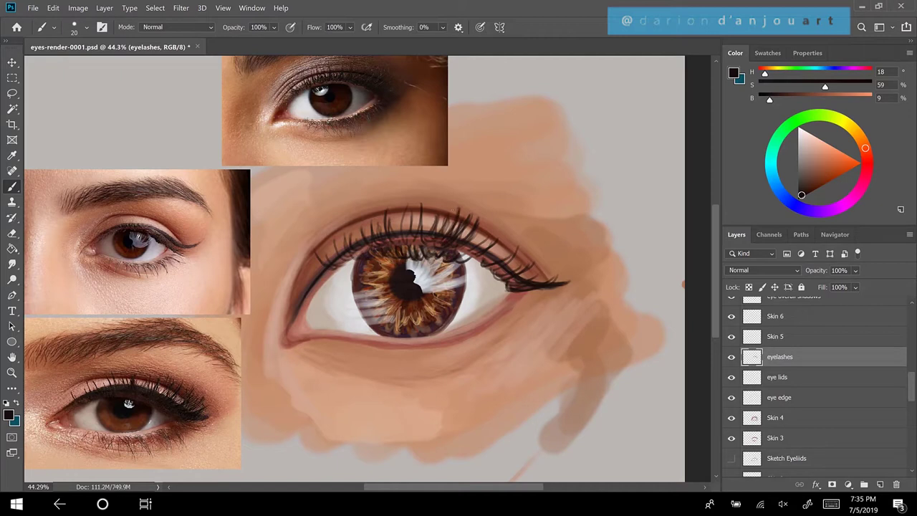
left_click_drag(460, 250, 484, 243)
left_click_drag(497, 252, 506, 229)
left_click_drag(477, 261, 514, 229)
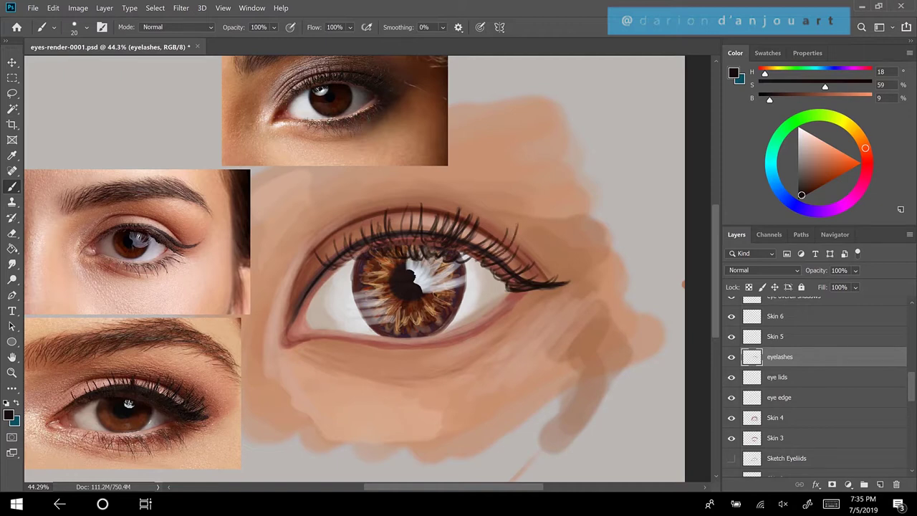
Add dense short lashes toward the outer corner, darken their roots, and fill in more lashes along the inner half of the upper lid
mouse_move(490, 262)
left_mouse_down()
mouse_move(505, 232)
mouse_move(494, 265)
left_mouse_up()
mouse_move(507, 262)
left_mouse_down()
mouse_move(517, 244)
mouse_move(525, 255)
left_mouse_up()
mouse_move(528, 277)
left_mouse_down()
mouse_move(541, 263)
mouse_move(531, 268)
left_mouse_up()
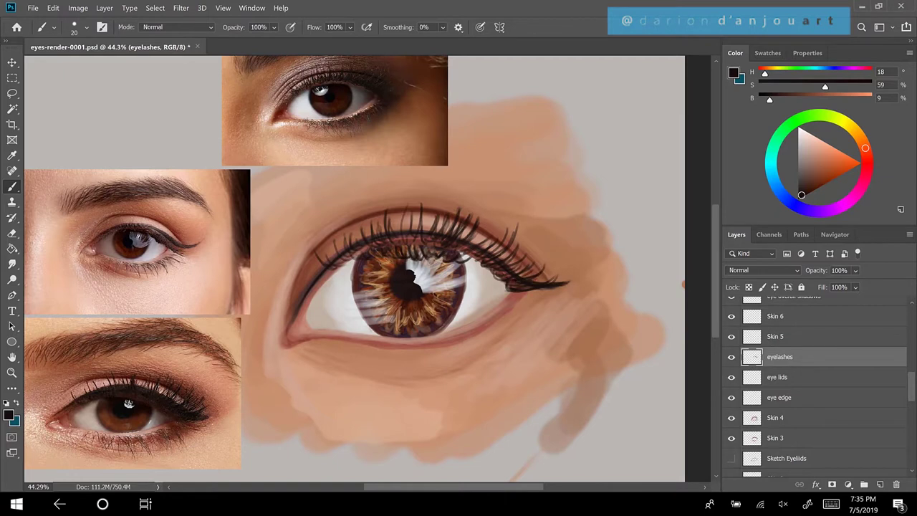
mouse_move(460, 247)
left_mouse_down()
mouse_move(503, 274)
mouse_move(495, 266)
mouse_move(536, 270)
left_mouse_up()
mouse_move(475, 245)
left_mouse_down()
mouse_move(480, 235)
mouse_move(477, 253)
left_mouse_up()
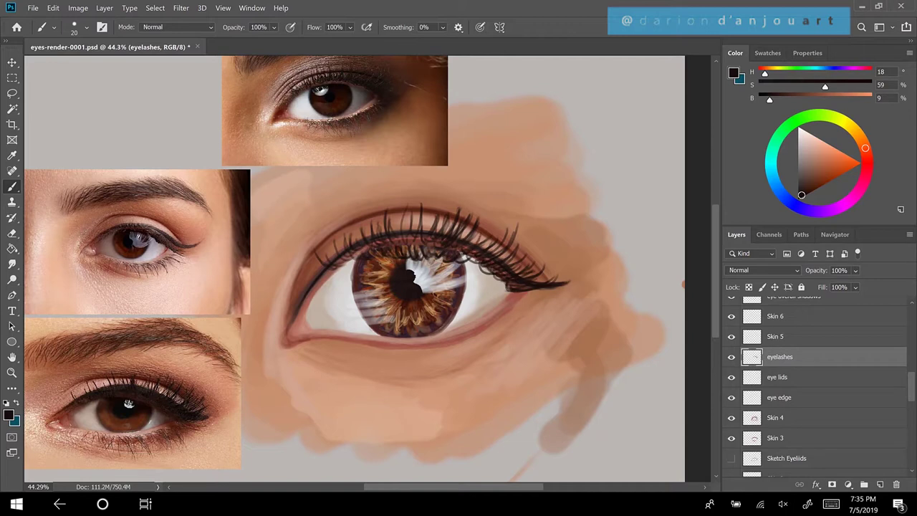
mouse_move(429, 232)
left_mouse_down()
mouse_move(425, 220)
mouse_move(373, 224)
mouse_move(331, 244)
mouse_move(342, 256)
mouse_move(324, 250)
mouse_move(337, 259)
left_mouse_up()
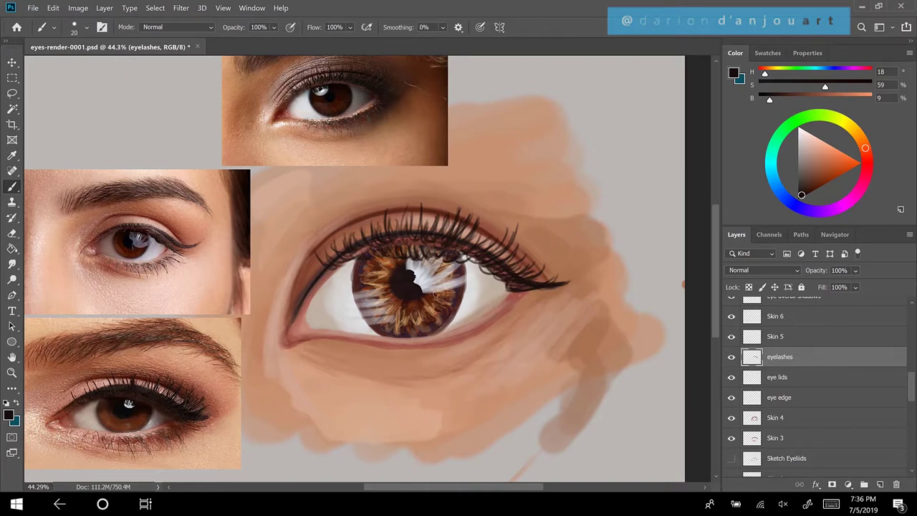
Paint near-black lower lashes from the outer corner of the eye along the lower lid toward the inner corner
mouse_move(513, 293)
left_mouse_down()
mouse_move(544, 311)
mouse_move(533, 301)
mouse_move(512, 333)
mouse_move(500, 319)
mouse_move(515, 310)
left_mouse_up()
left_click_drag(518, 293, 550, 297)
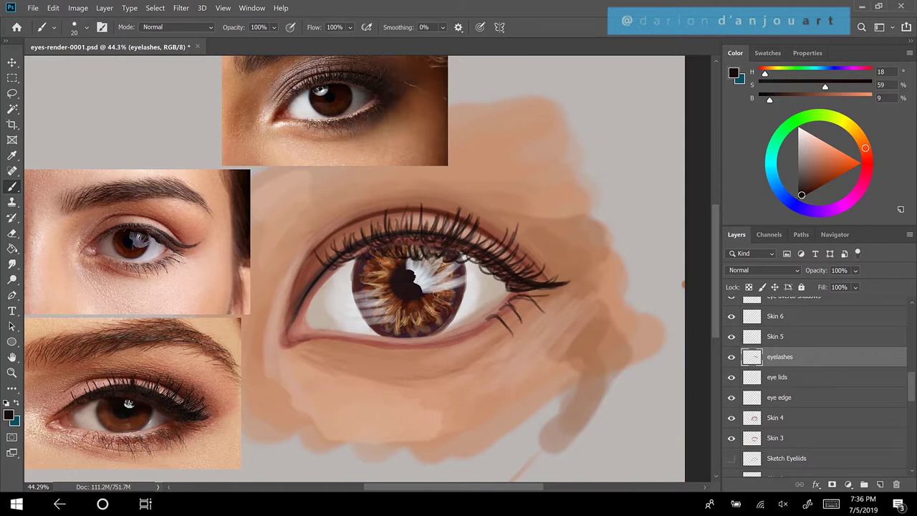
left_click_drag(351, 338, 339, 356)
left_click_drag(370, 335, 354, 339)
mouse_move(373, 339)
left_mouse_down()
mouse_move(369, 354)
mouse_move(406, 351)
mouse_move(422, 364)
mouse_move(423, 355)
mouse_move(445, 360)
mouse_move(461, 343)
mouse_move(455, 338)
mouse_move(482, 349)
mouse_move(472, 341)
mouse_move(480, 328)
mouse_move(517, 312)
mouse_move(507, 315)
left_mouse_up()
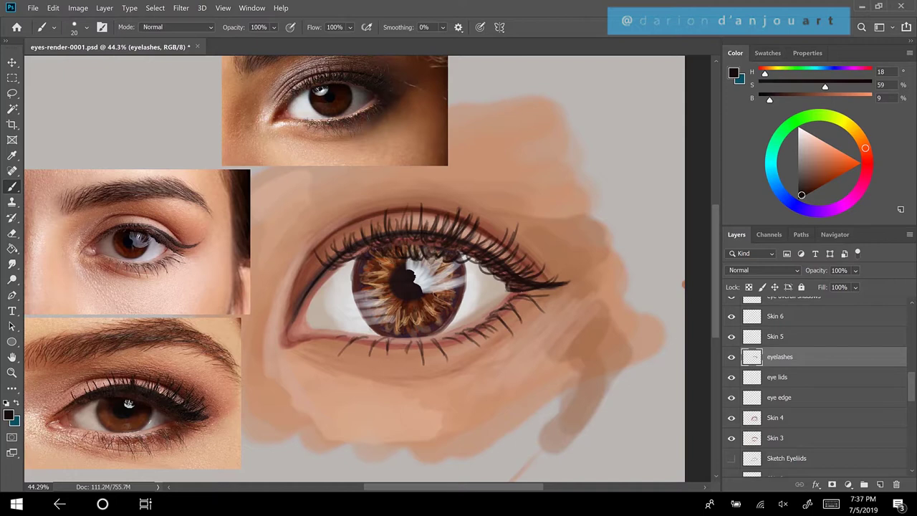
Fill the gaps along the lower lid with additional short lashes, thickening the clusters below the iris and toward both corners
mouse_move(352, 336)
left_mouse_down()
mouse_move(340, 346)
mouse_move(364, 343)
left_mouse_up()
mouse_move(434, 341)
left_mouse_down()
mouse_move(428, 354)
mouse_move(462, 340)
left_mouse_up()
mouse_move(481, 310)
left_mouse_down()
mouse_move(519, 320)
mouse_move(526, 308)
left_mouse_up()
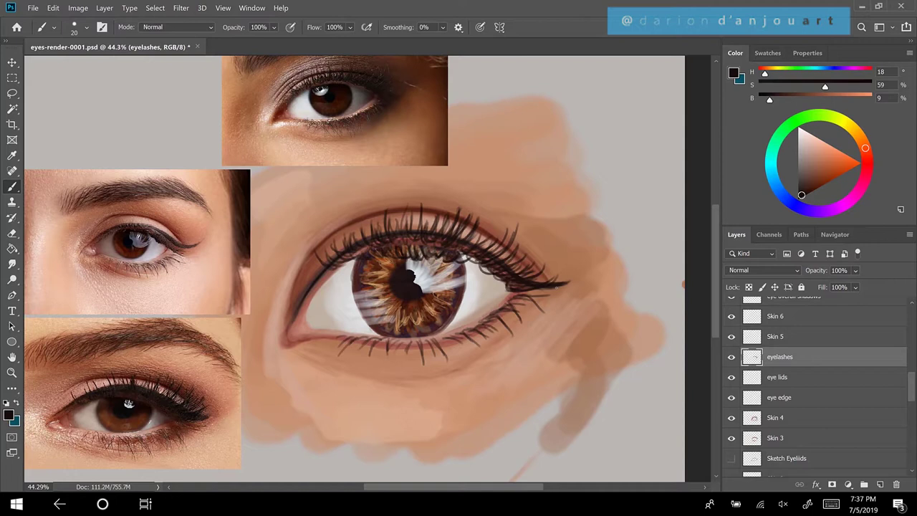
left_click_drag(450, 333, 479, 352)
mouse_move(491, 318)
left_mouse_down()
mouse_move(509, 329)
mouse_move(524, 301)
mouse_move(549, 295)
left_mouse_up()
mouse_move(434, 340)
left_mouse_down()
mouse_move(444, 357)
mouse_move(449, 347)
mouse_move(420, 362)
mouse_move(396, 352)
mouse_move(382, 362)
mouse_move(362, 350)
mouse_move(333, 358)
mouse_move(340, 337)
mouse_move(315, 340)
left_mouse_up()
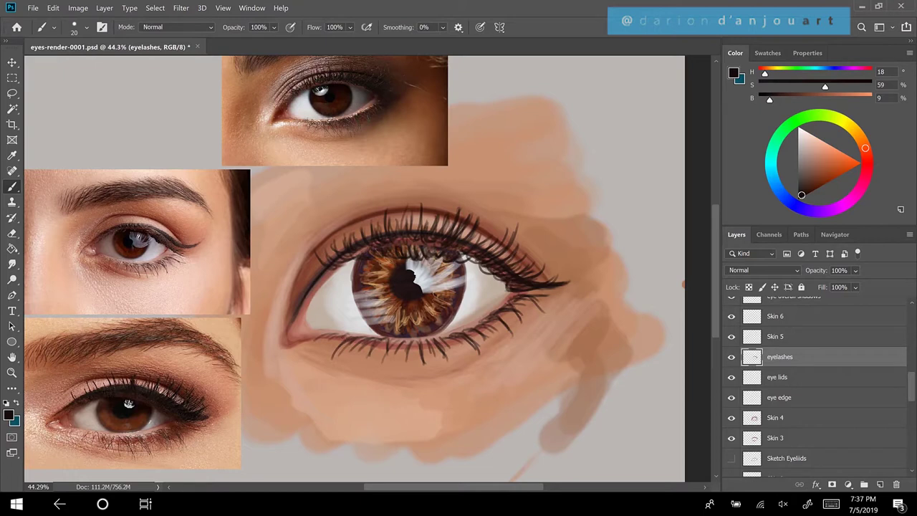
left_click_drag(351, 335, 337, 343)
Sample a reddish brown from the bottom reference photo and paint fine brown strokes among the lower lashes and the outer upper lashes
left_click(179, 424, "alt")
left_click(180, 424, "alt")
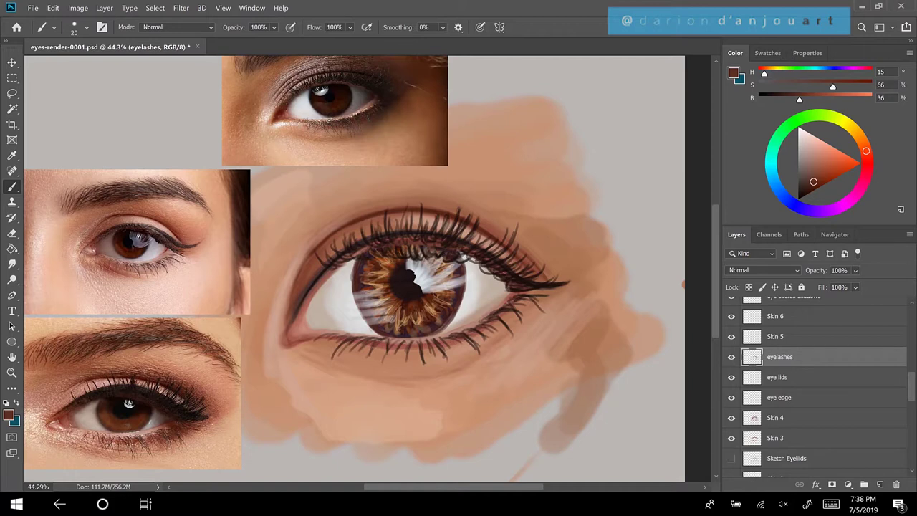
left_click_drag(460, 341, 470, 346)
left_click_drag(517, 296, 539, 303)
mouse_move(405, 347)
left_mouse_down()
mouse_move(403, 357)
mouse_move(400, 346)
mouse_move(339, 354)
mouse_move(318, 338)
left_mouse_up()
mouse_move(428, 230)
left_mouse_down()
mouse_move(432, 220)
mouse_move(471, 228)
mouse_move(526, 265)
mouse_move(521, 276)
mouse_move(535, 291)
mouse_move(549, 290)
left_mouse_up()
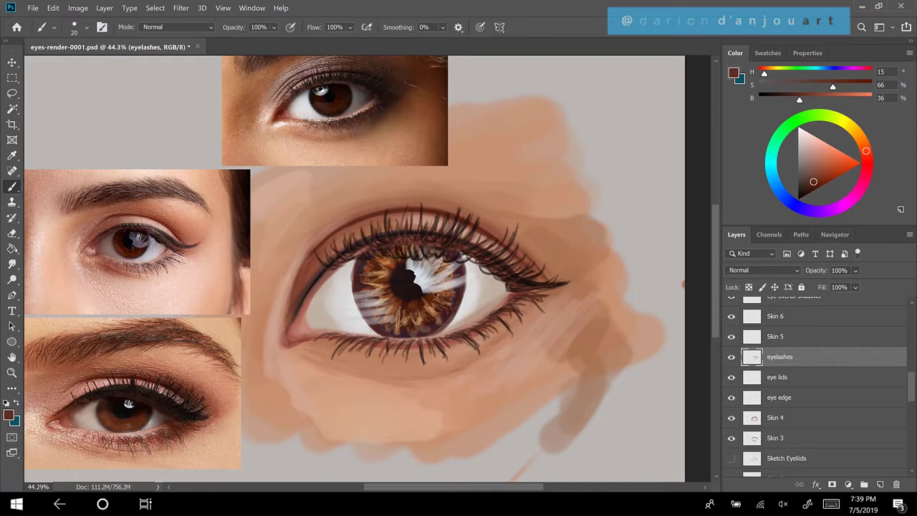
Sample a pale pink from the bottom reference photo and add thin light strokes among the upper lash roots and lower lashes
key("alt")
left_click(129, 403, "alt")
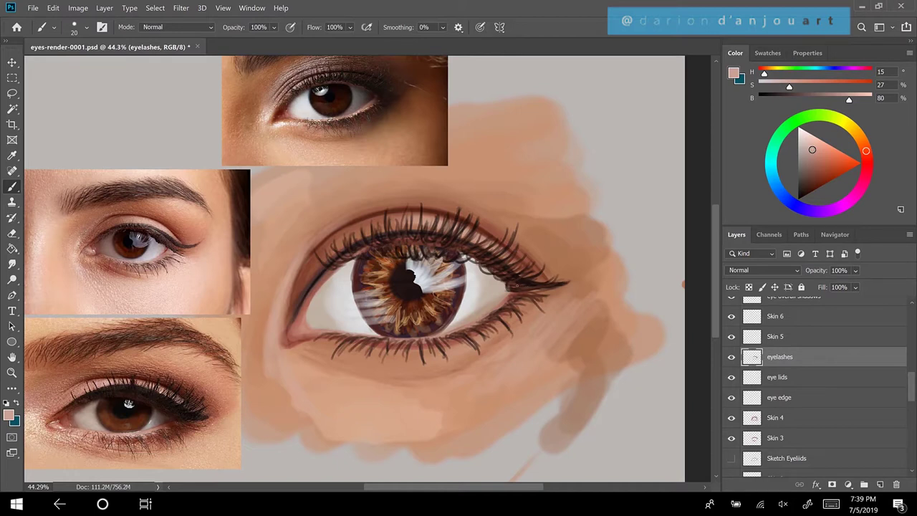
mouse_move(515, 285)
left_mouse_down()
mouse_move(564, 283)
mouse_move(467, 247)
mouse_move(491, 248)
mouse_move(456, 239)
mouse_move(443, 221)
mouse_move(430, 230)
mouse_move(418, 224)
left_mouse_up()
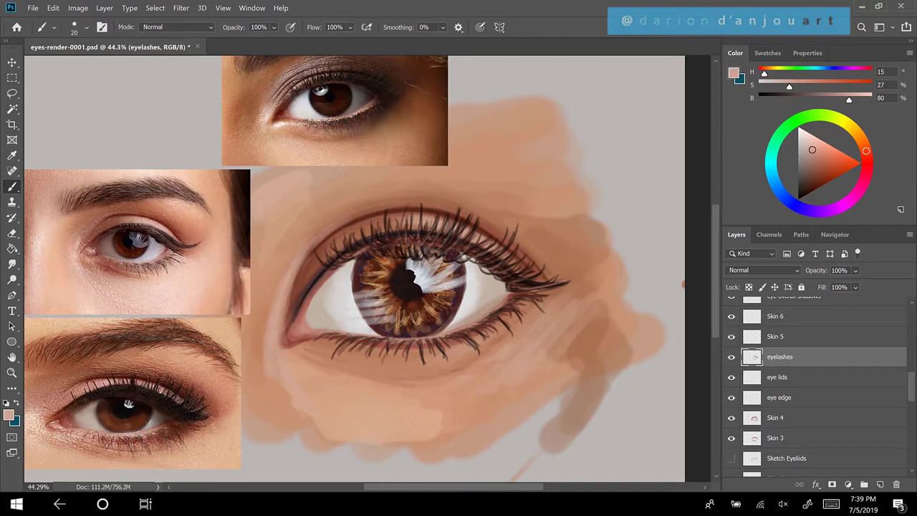
mouse_move(399, 253)
left_mouse_down()
mouse_move(363, 232)
mouse_move(373, 240)
mouse_move(373, 230)
mouse_move(334, 258)
left_mouse_up()
left_click_drag(512, 305, 535, 295)
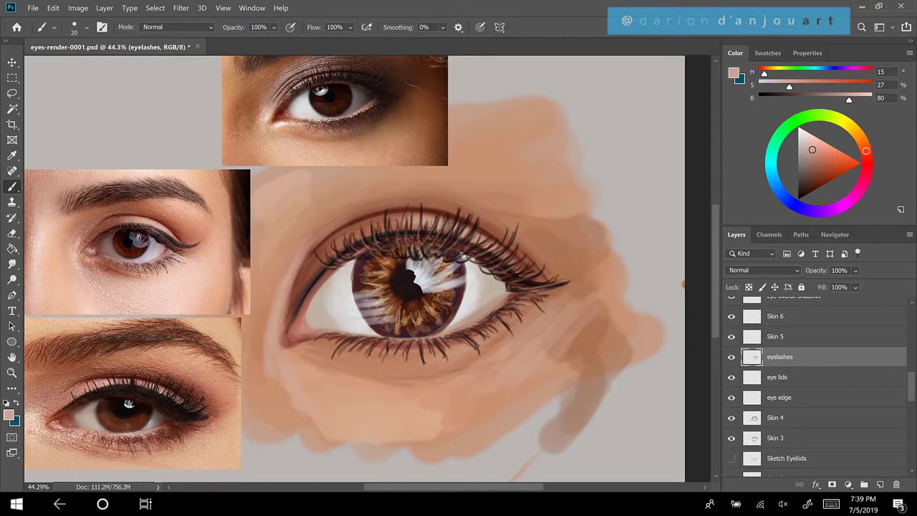
mouse_move(482, 329)
left_mouse_down()
mouse_move(492, 325)
mouse_move(337, 356)
mouse_move(333, 332)
left_mouse_up()
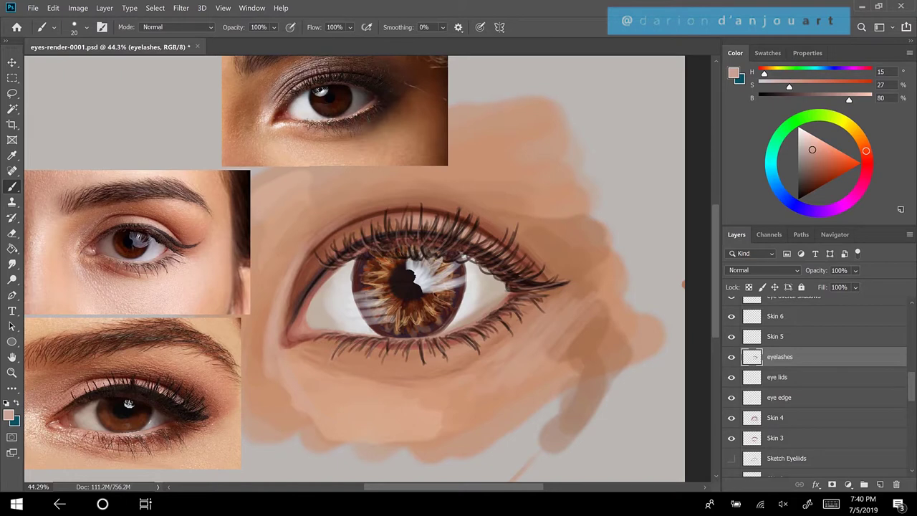
Examine the lashes in the reference photos up close and compare them with the painted eye
scroll(354, 268, "up", 2)
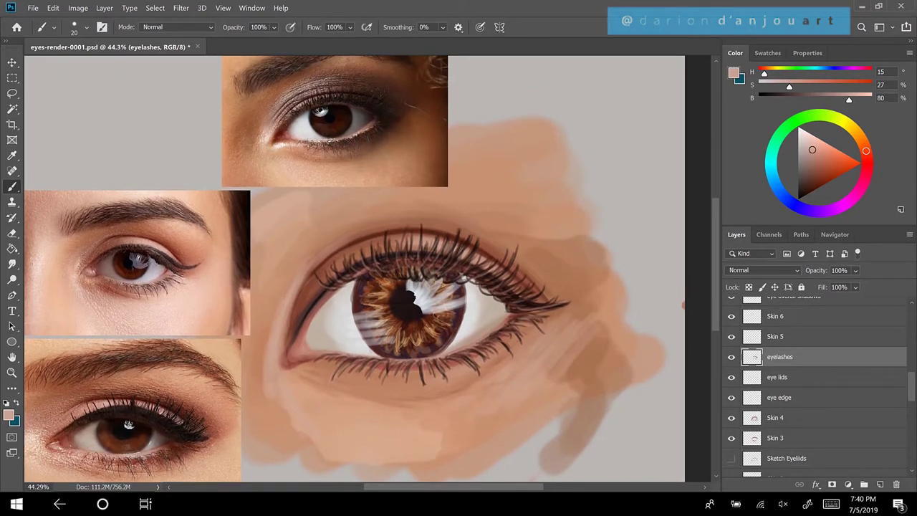
scroll(354, 267, "up", 8)
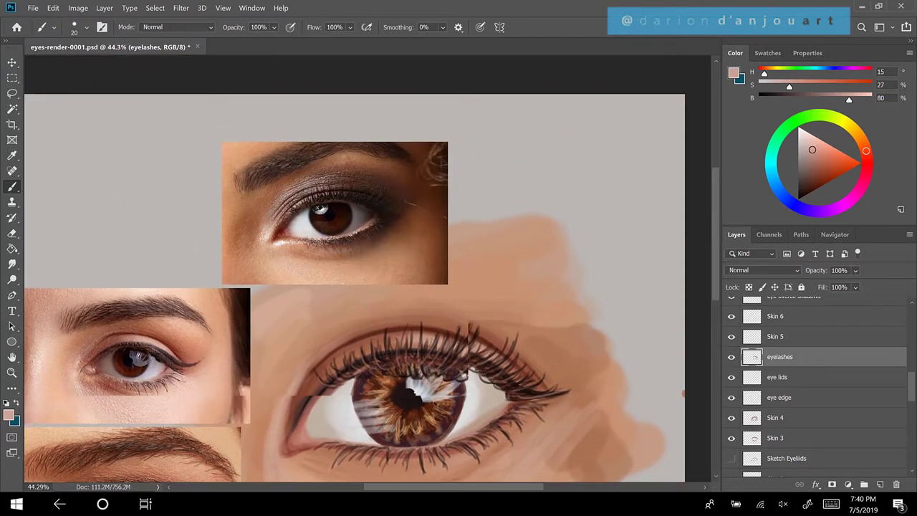
scroll(354, 268, "up", 1)
scroll(313, 347, "up", 2)
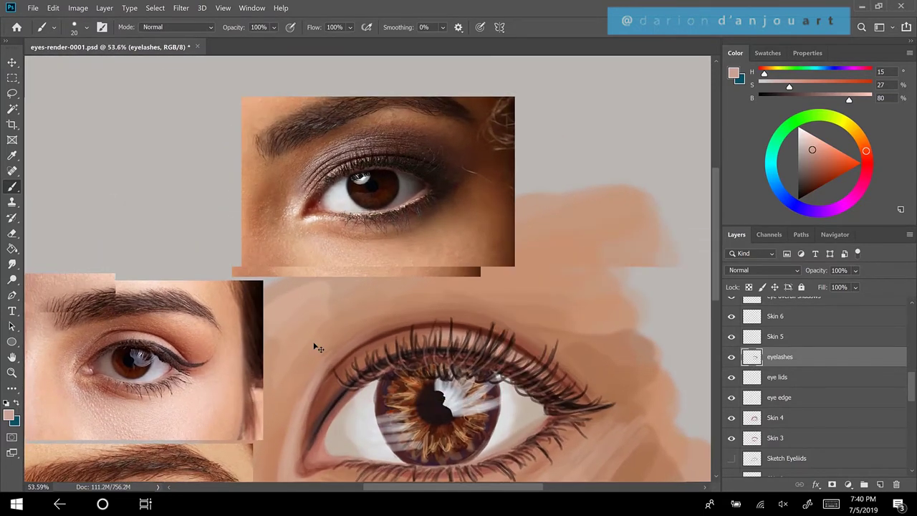
scroll(313, 347, "down", 3)
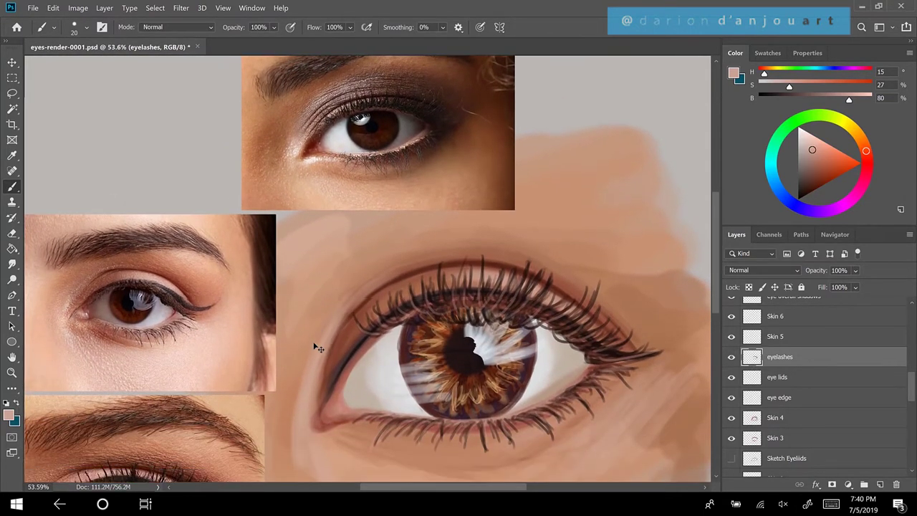
scroll(313, 347, "up", 10)
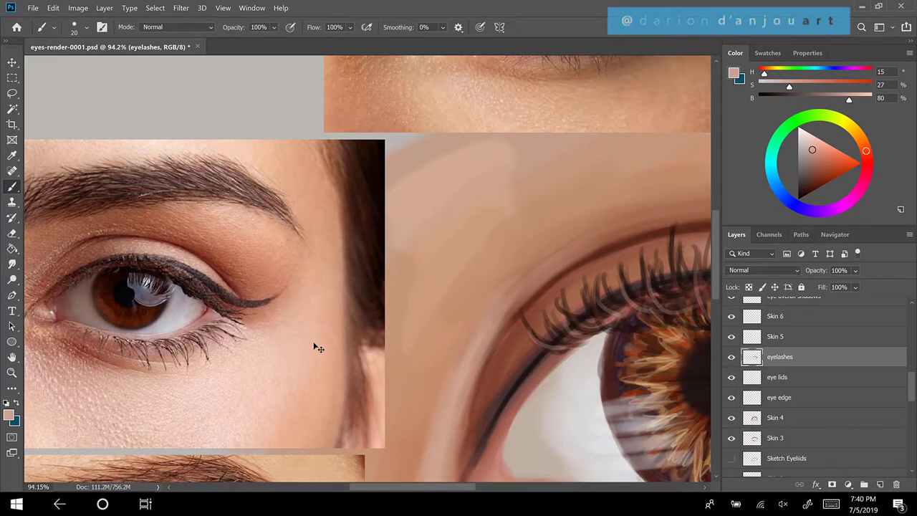
scroll(313, 347, "down", 2)
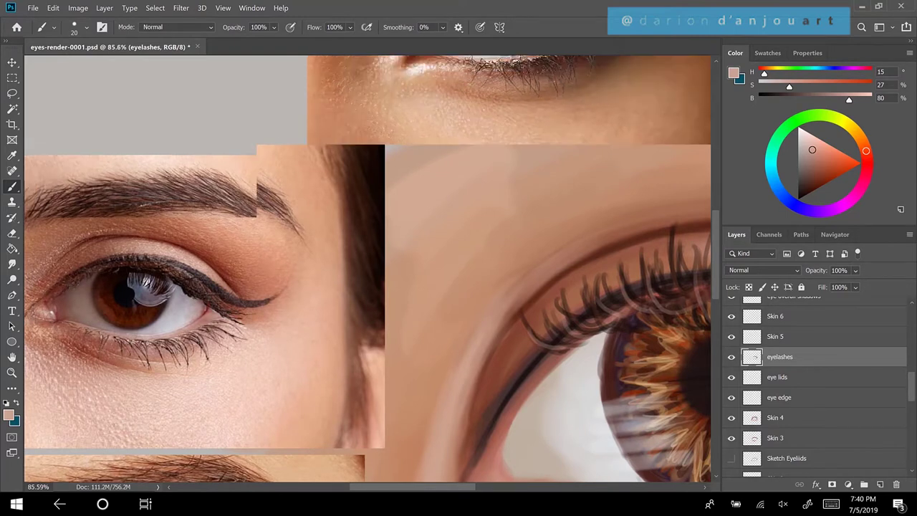
scroll(316, 348, "up", 3)
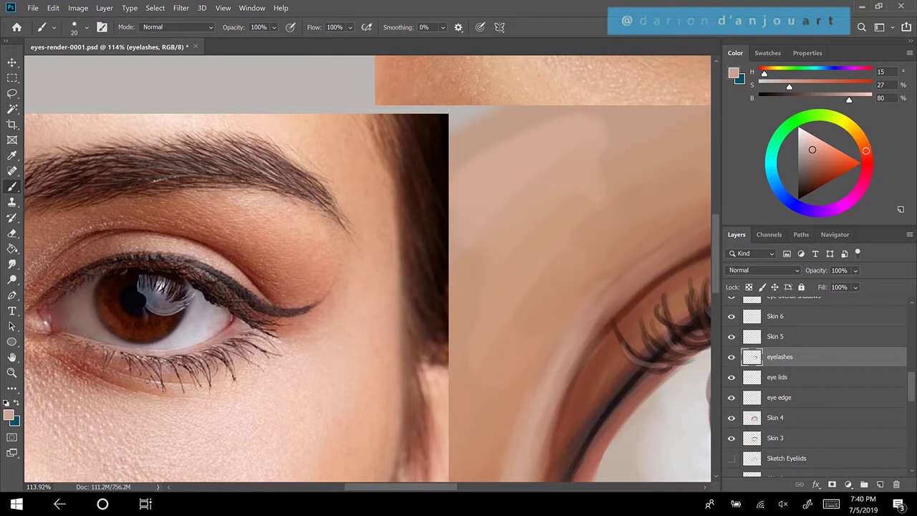
scroll(132, 370, "down", 4)
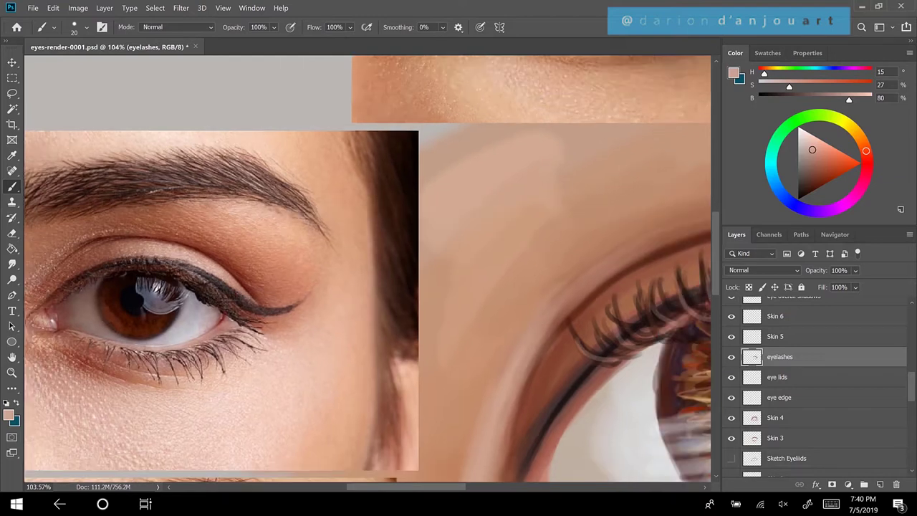
scroll(133, 370, "down", 1)
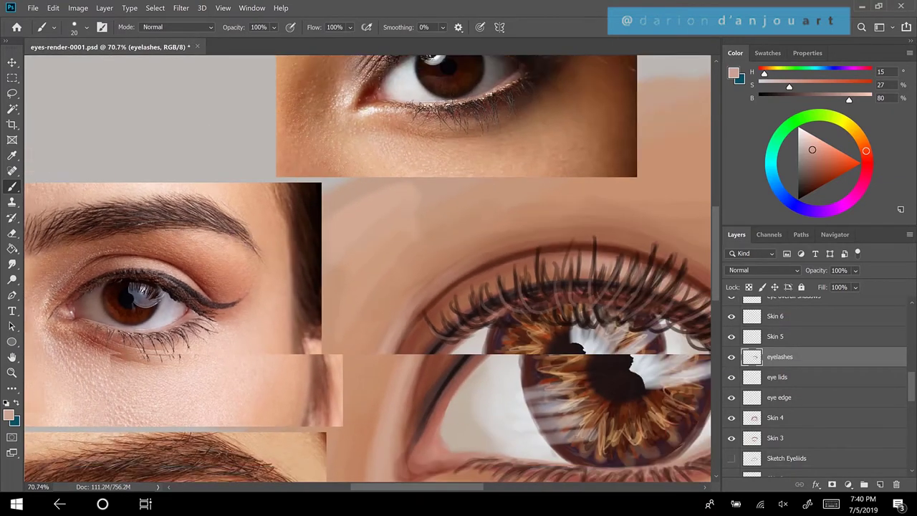
scroll(132, 370, "down", 3)
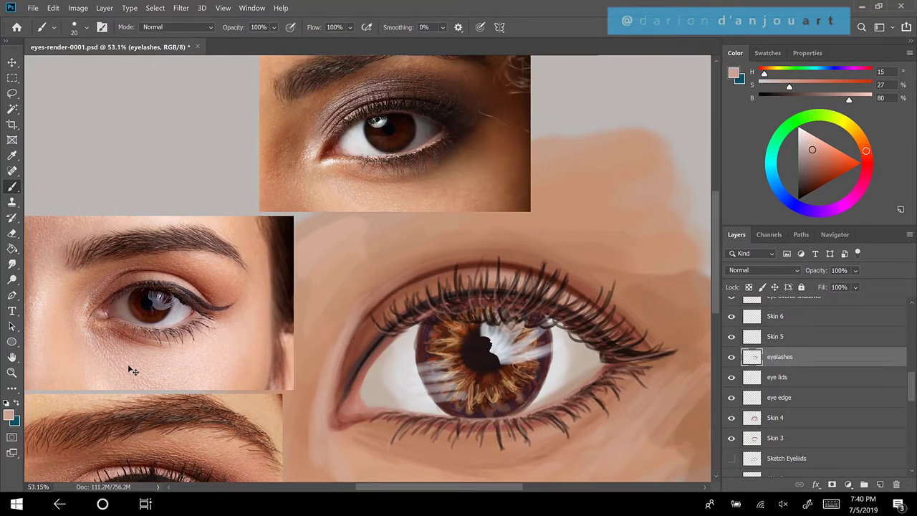
scroll(151, 479, "down", 1)
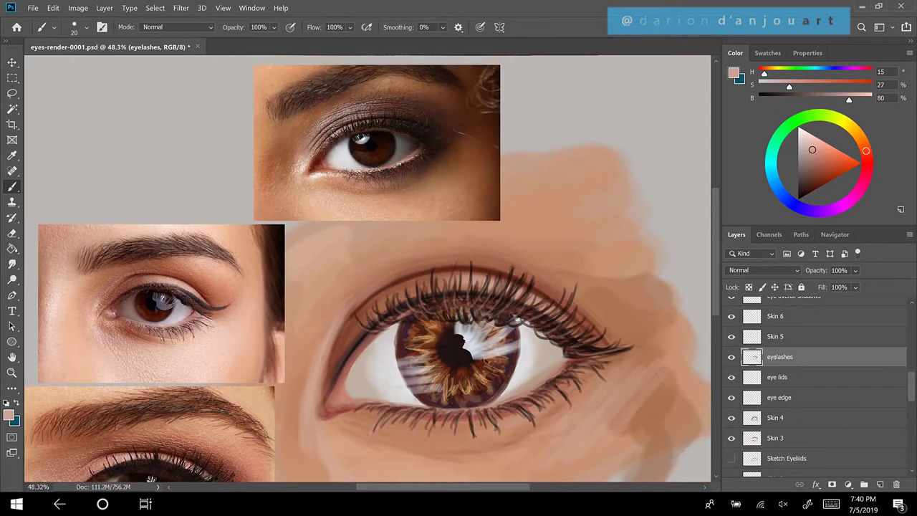
scroll(128, 365, "down", 1)
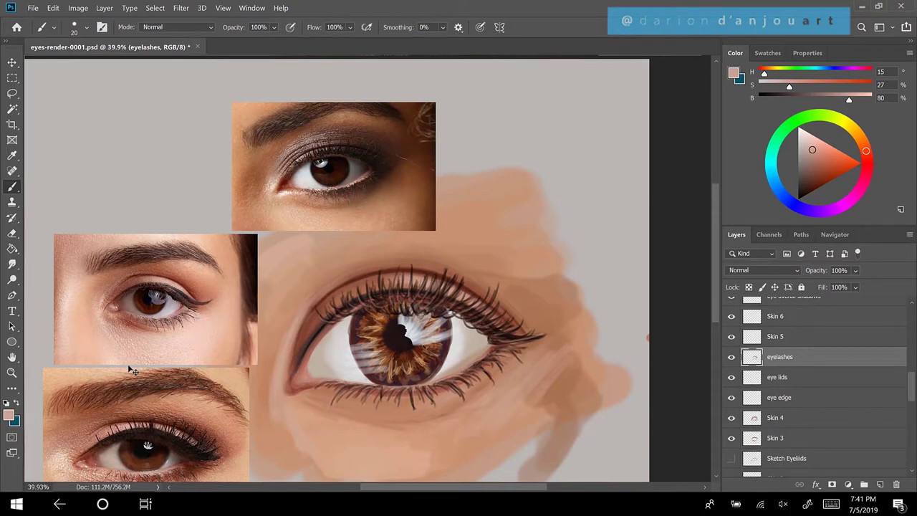
scroll(129, 369, "down", 1)
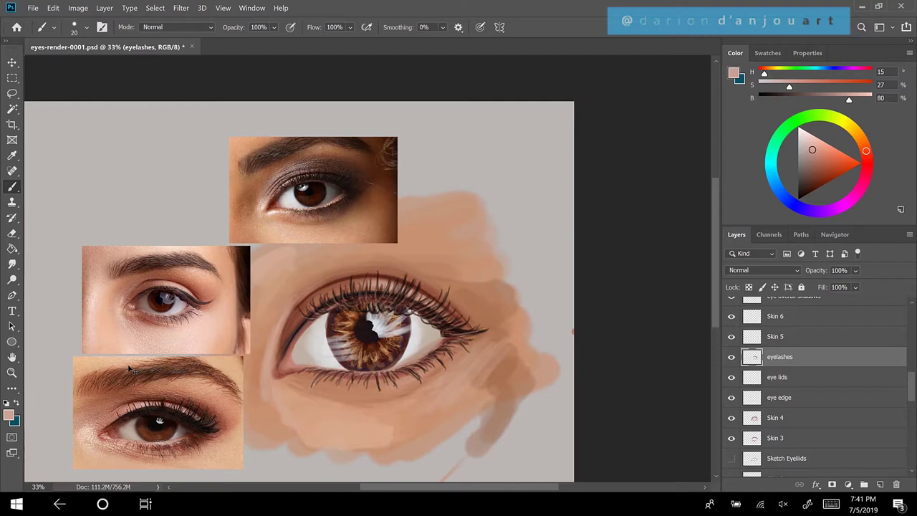
scroll(129, 369, "up", 1)
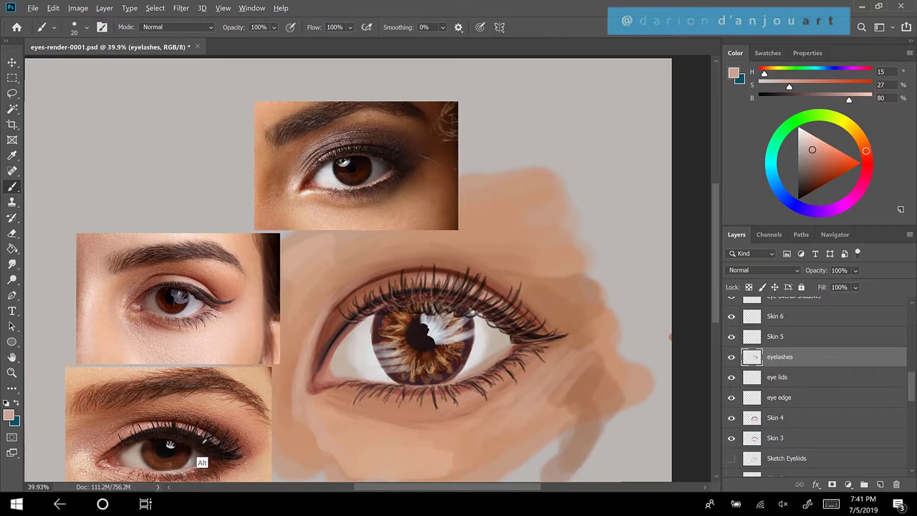
Sample a near-black from the bottom reference photo's lashes and darken and thicken the upper lashes from corner to corner
left_click(207, 432, "alt")
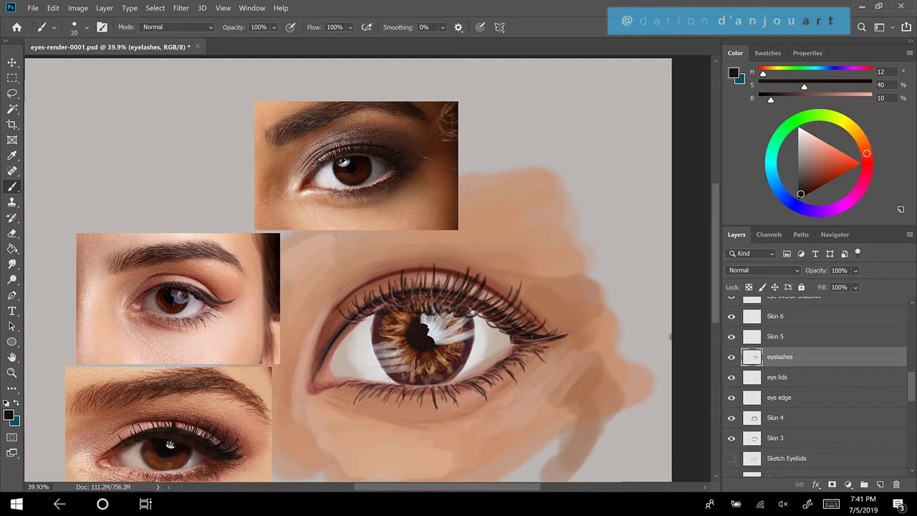
left_click_drag(515, 337, 530, 339)
left_click_drag(468, 306, 476, 299)
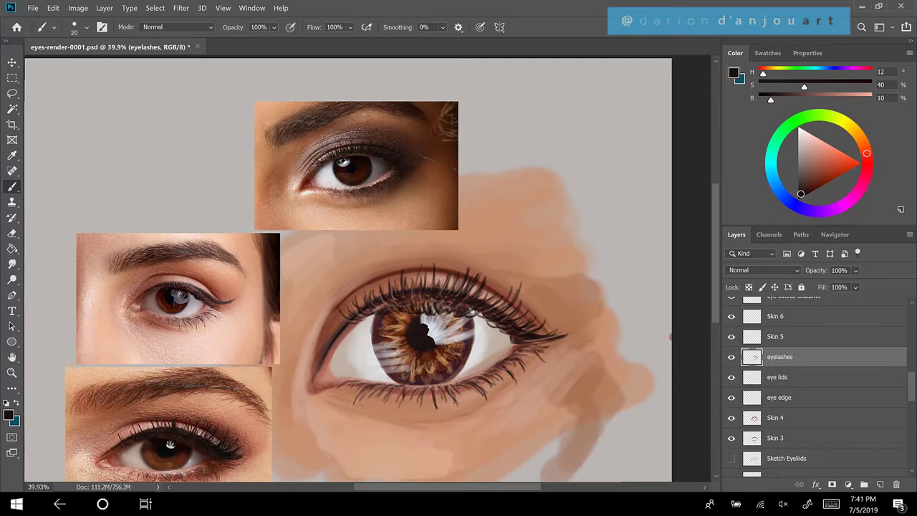
left_click_drag(422, 293, 412, 298)
mouse_move(384, 305)
left_mouse_down()
mouse_move(378, 294)
mouse_move(362, 315)
left_mouse_up()
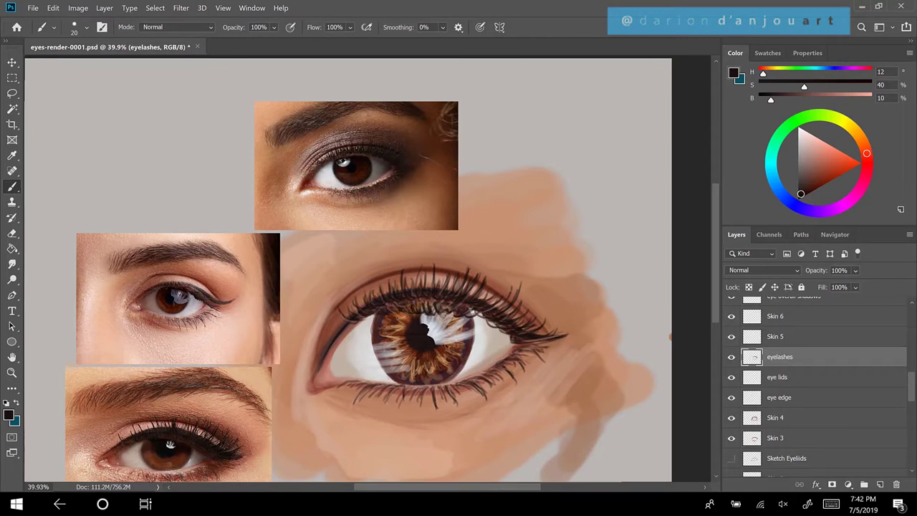
mouse_move(498, 307)
left_mouse_down()
mouse_move(508, 292)
mouse_move(431, 270)
mouse_move(416, 275)
mouse_move(423, 267)
mouse_move(390, 279)
left_mouse_up()
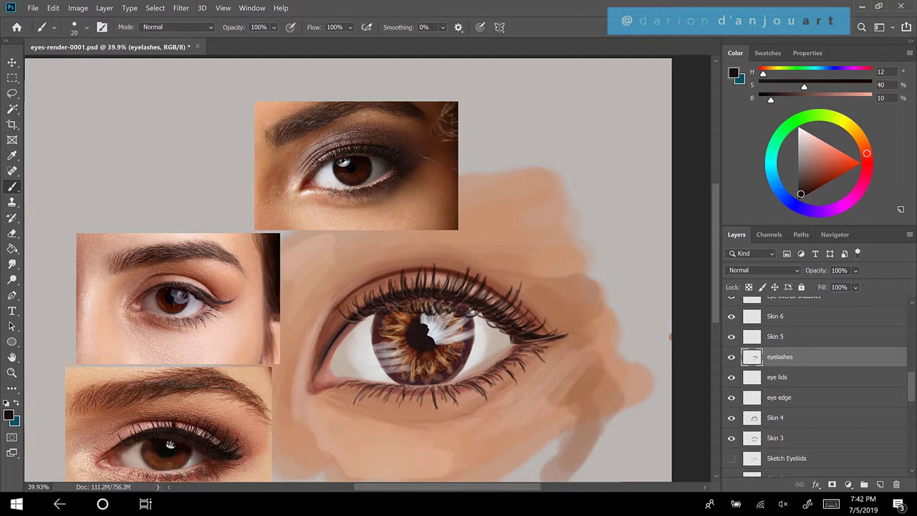
mouse_move(527, 331)
left_mouse_down()
mouse_move(552, 321)
mouse_move(534, 303)
left_mouse_up()
left_click_drag(348, 316, 341, 309)
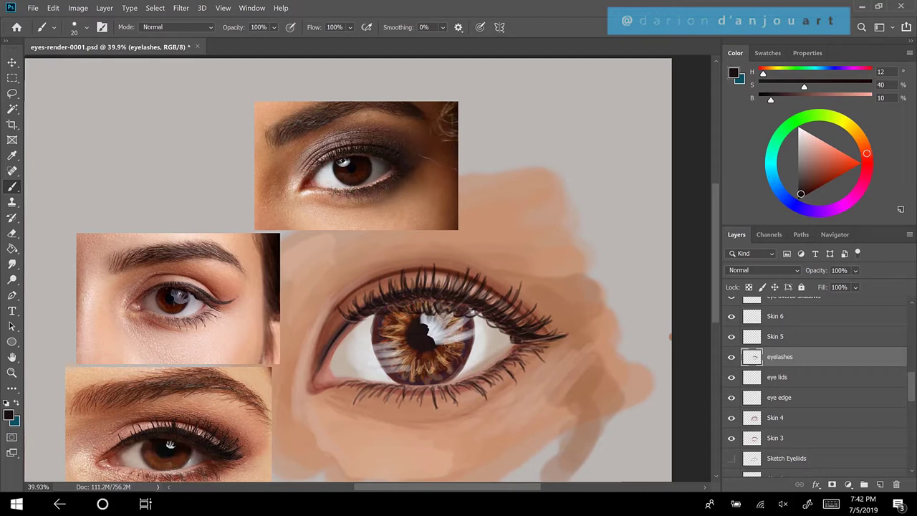
Darken the roots of the lower lashes from the outer corner to the inner corner with the same near-black
mouse_move(523, 348)
left_mouse_down()
mouse_move(534, 351)
mouse_move(525, 354)
left_mouse_up()
left_click_drag(458, 383, 465, 389)
mouse_move(431, 386)
left_mouse_down()
mouse_move(411, 395)
mouse_move(365, 386)
left_mouse_up()
left_click_drag(365, 381, 351, 383)
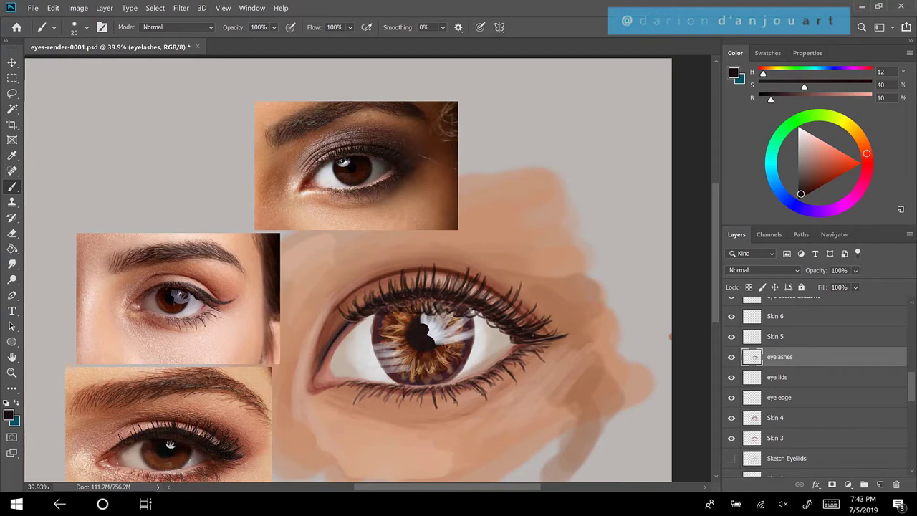
Select the Skin 1 layer and hide it
scroll(171, 444, "down", 2)
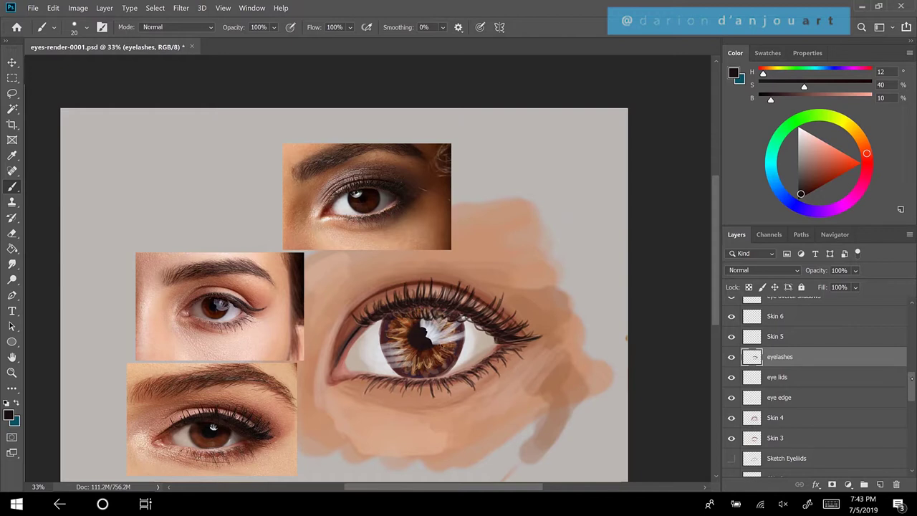
left_click_drag(910, 383, 912, 414)
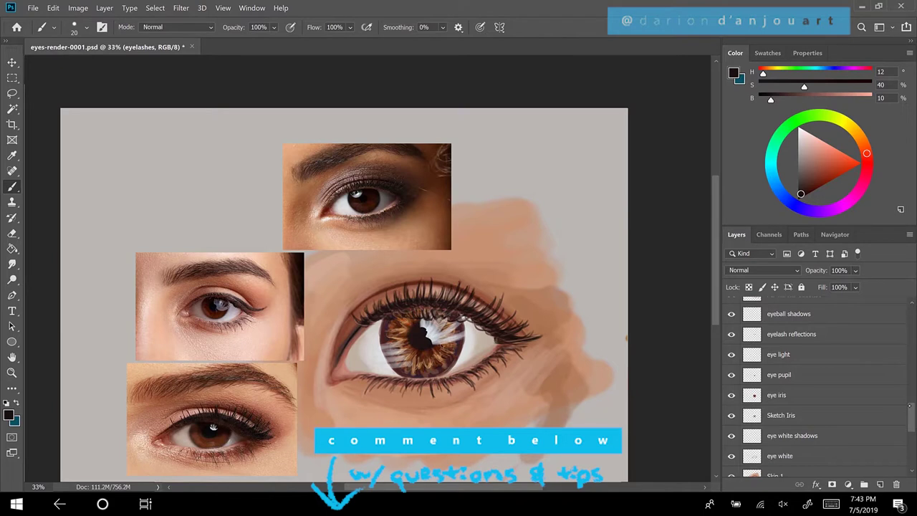
scroll(197, 315, "up", 1)
scroll(197, 315, "down", 3)
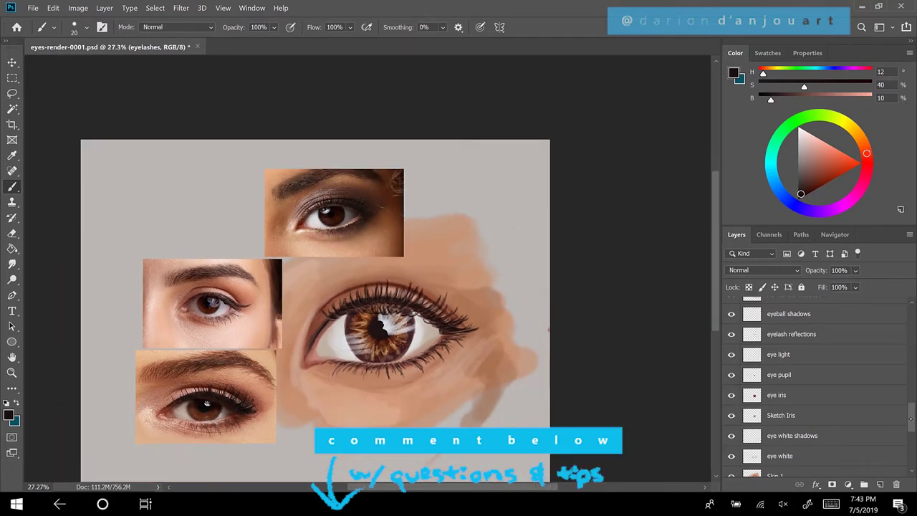
left_click_drag(912, 415, 914, 433)
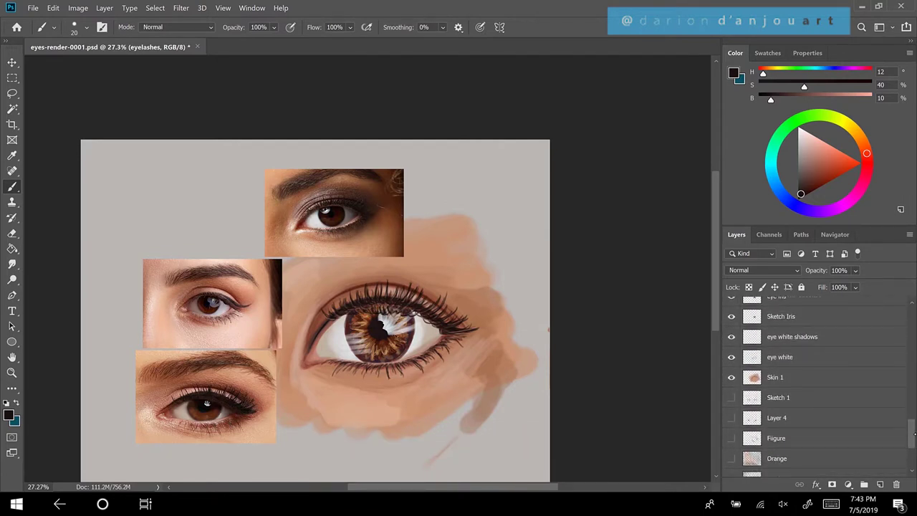
left_click(784, 377)
left_click(731, 377)
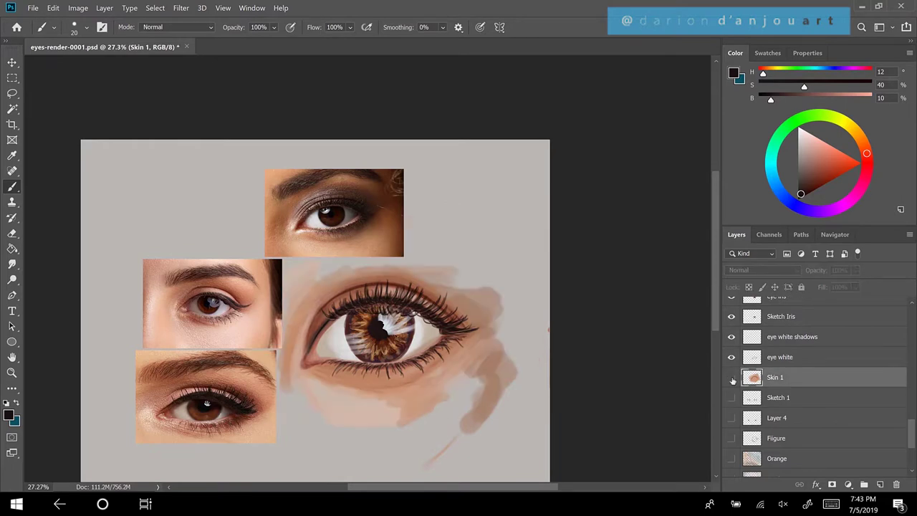
Show the Skin 1 layer again and toggle the Skin 2 layer's visibility to check what it contributes
left_click(731, 376)
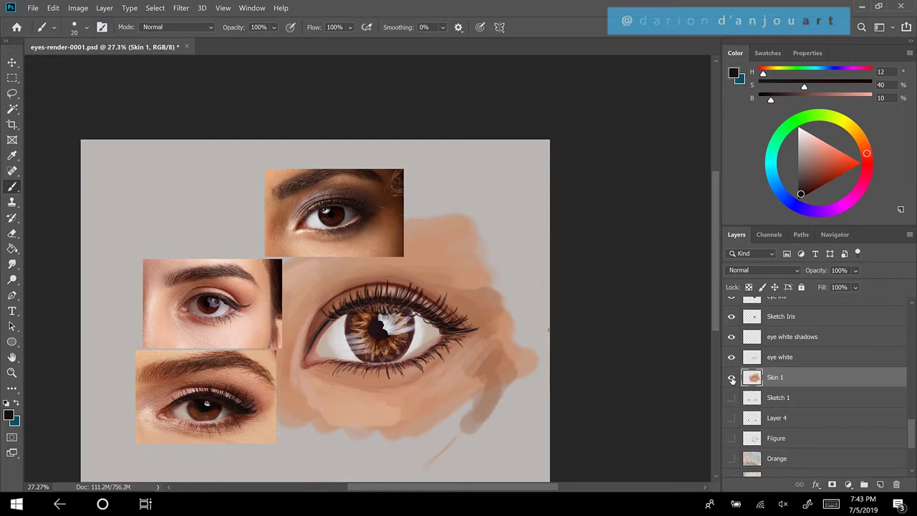
left_click_drag(911, 426, 911, 402)
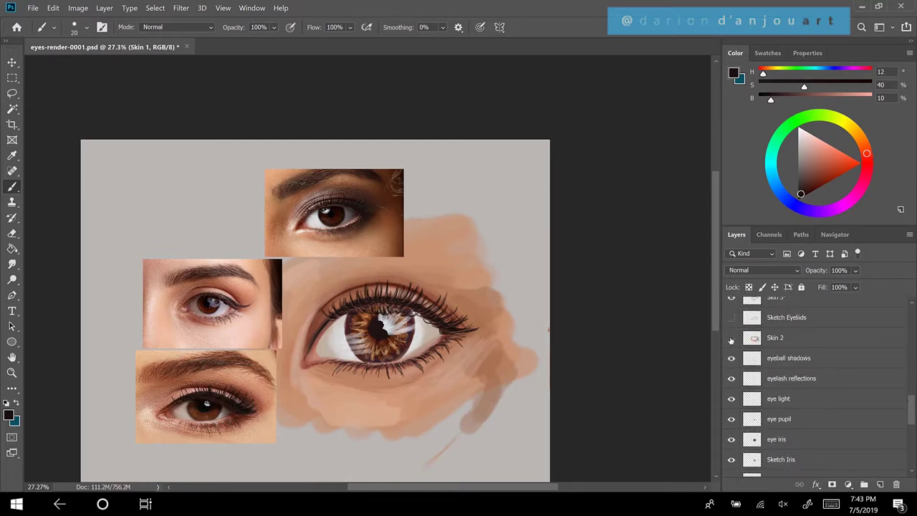
left_click(731, 339)
left_click(731, 339)
Sample a dark reddish brown from the bottom reference photo's outer corner, enlarge the brush to 125, and undo the trial stroke
left_click(245, 414, "alt")
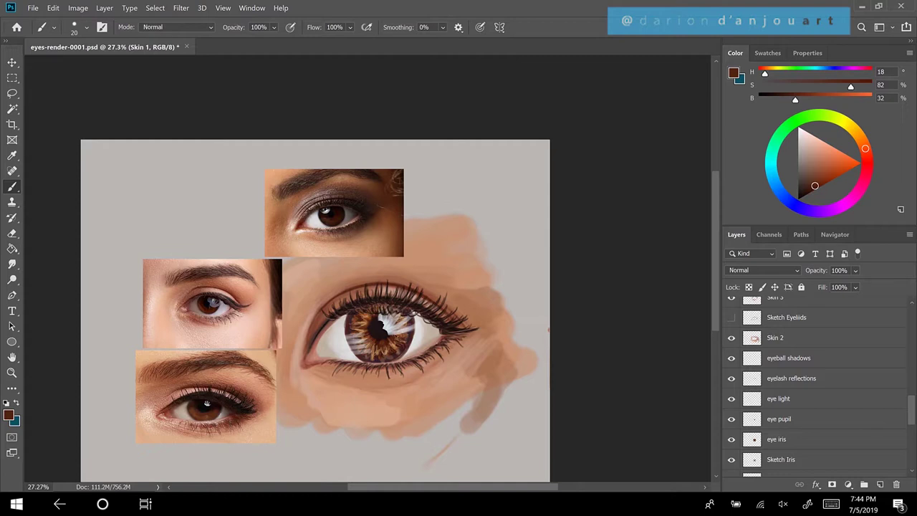
scroll(315, 286, "down", 2)
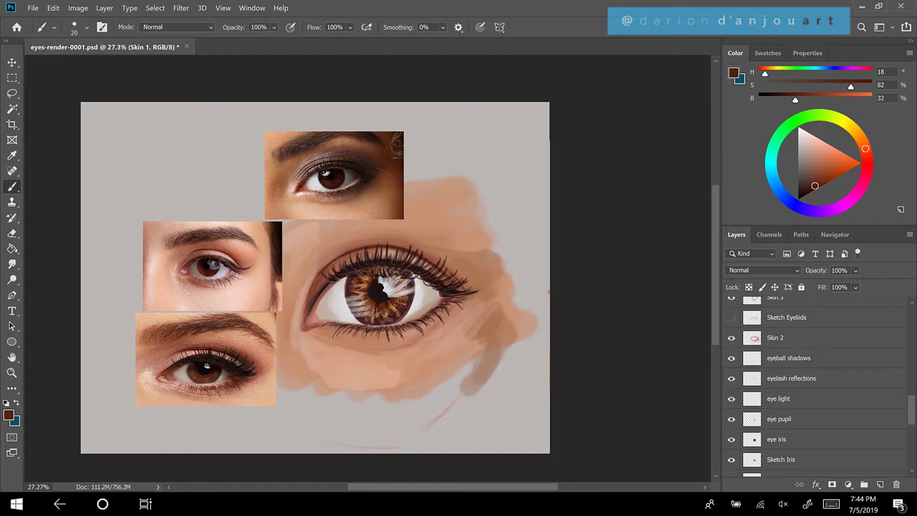
key("bracketright")
key("bracketright")
key("bracketright")
key("bracketright")
key("bracketright")
key("bracketright")
key("bracketright")
key("bracketright")
key("bracketright")
key("ctrl+z")
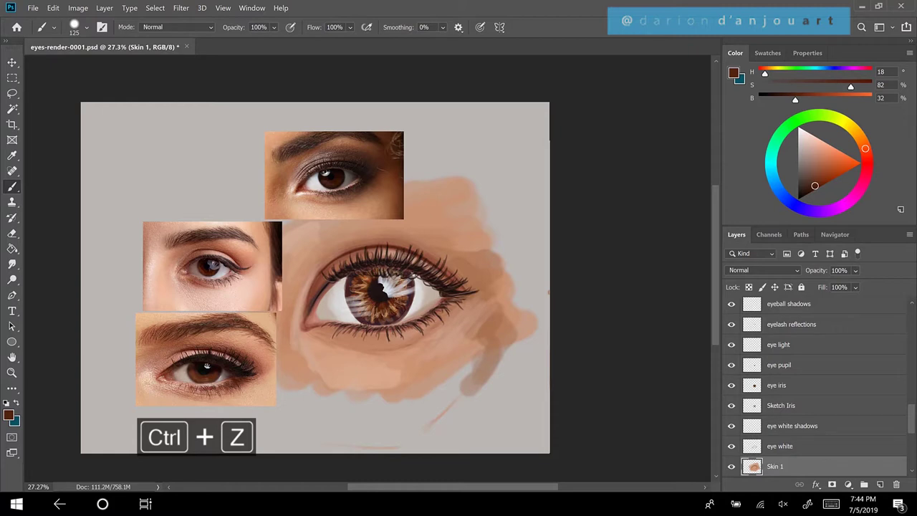
Select the Skin 2 layer and compare the painted eye with the layer hidden and shown
scroll(816, 372, "up", 2)
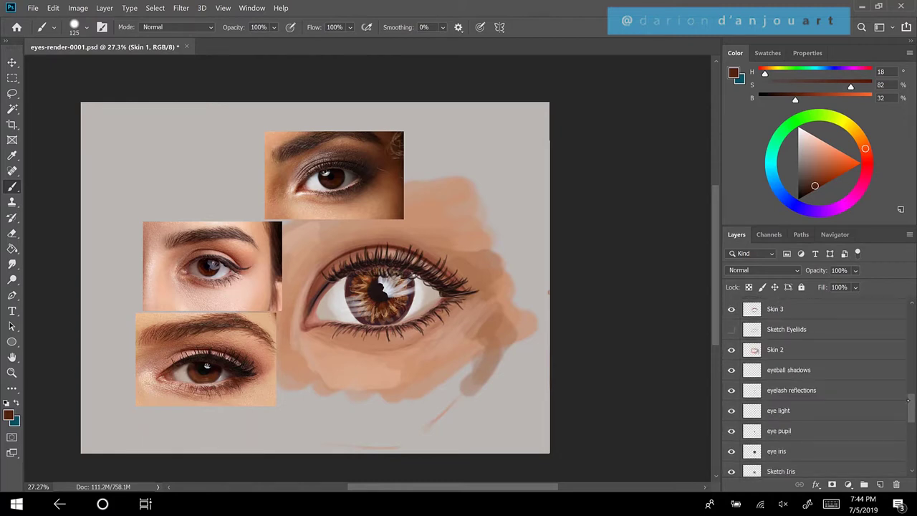
left_click(776, 349)
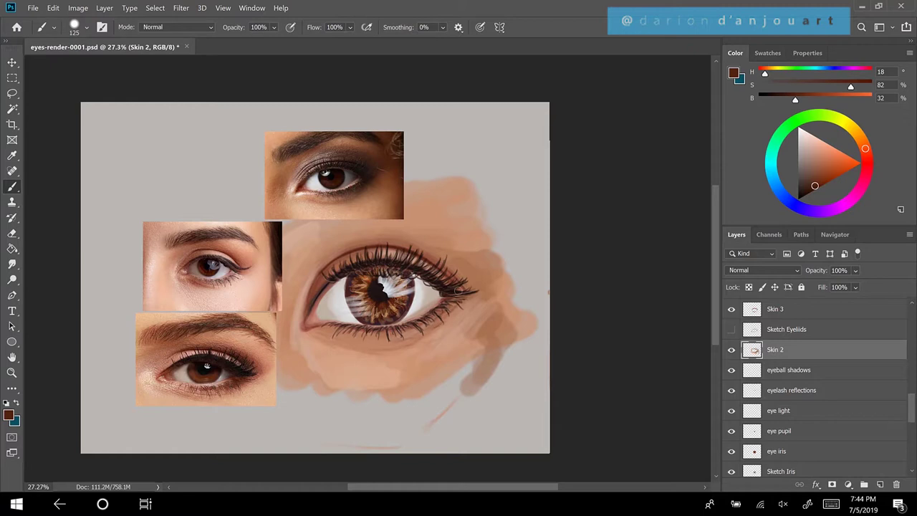
scroll(384, 287, "up", 3)
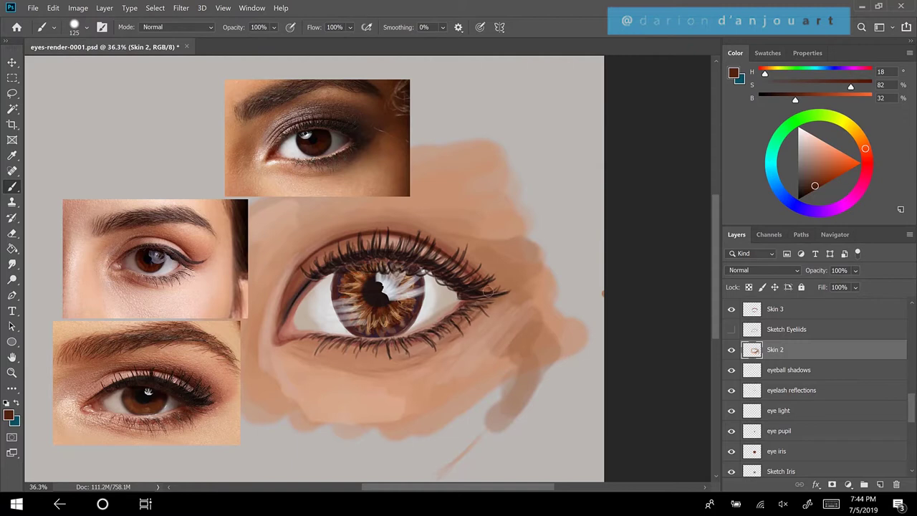
left_click(731, 350)
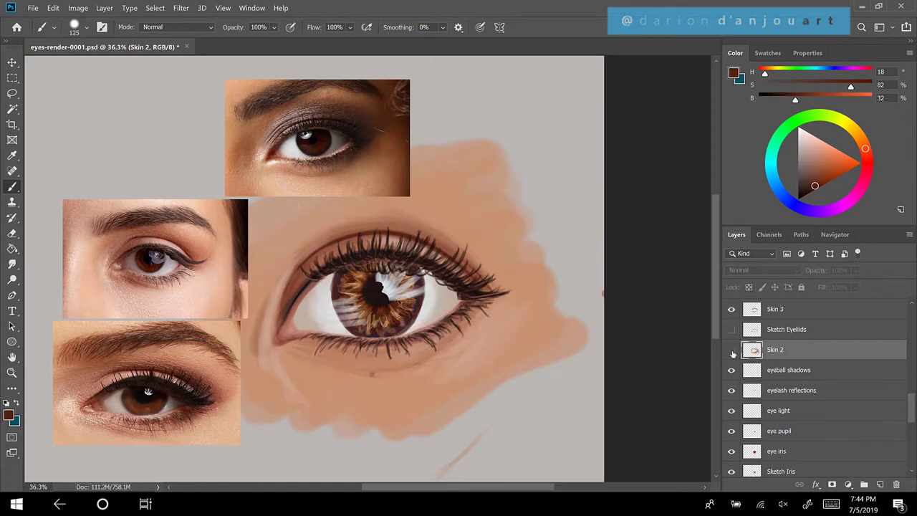
left_click(731, 349)
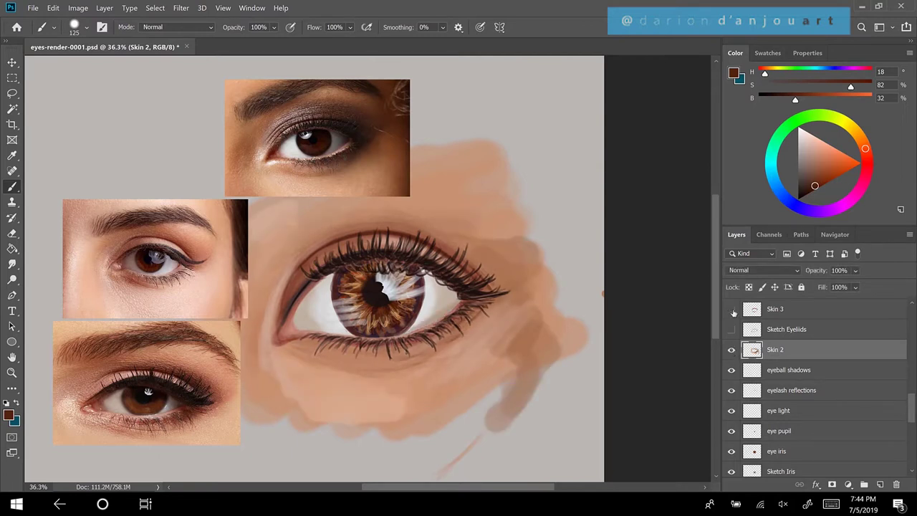
Select the Skin 3 layer and toggle its visibility to see which parts of the eyelids it covers
left_click(732, 310)
left_click(732, 310)
left_click(790, 310)
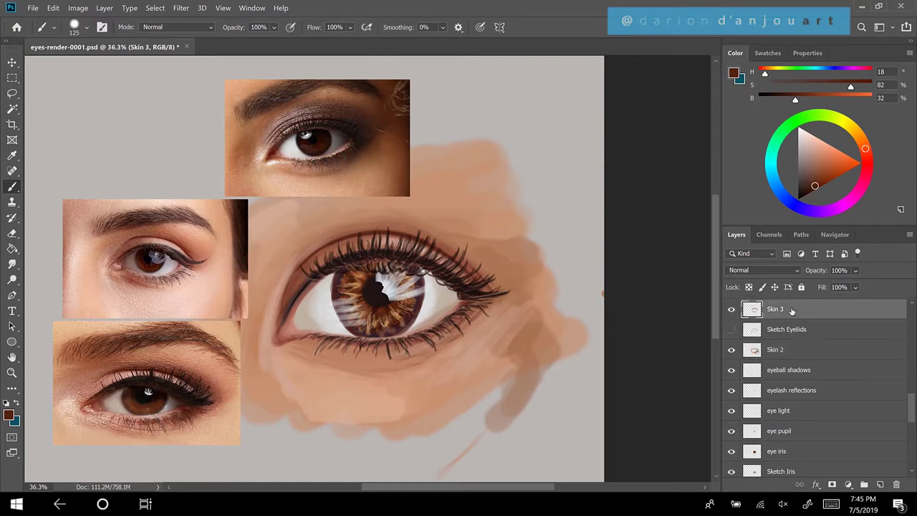
left_click(733, 312)
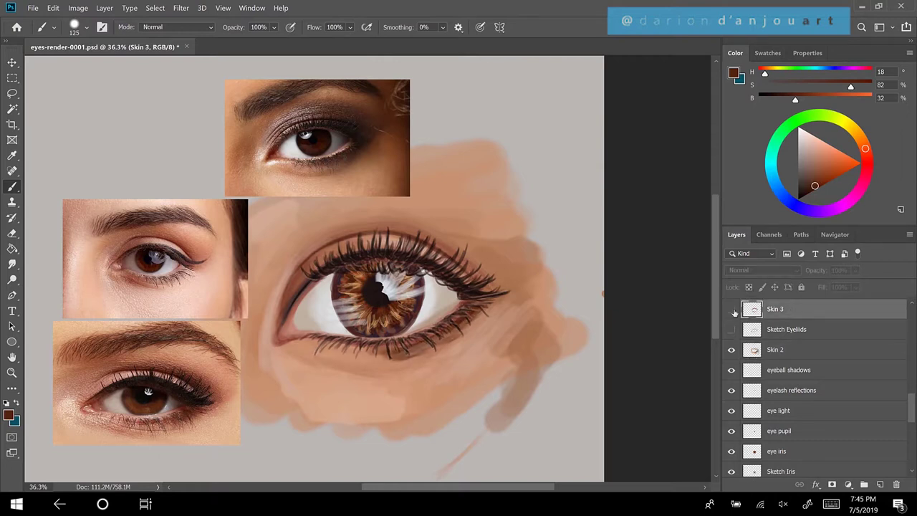
left_click(732, 312)
left_click(732, 311)
left_click(733, 311)
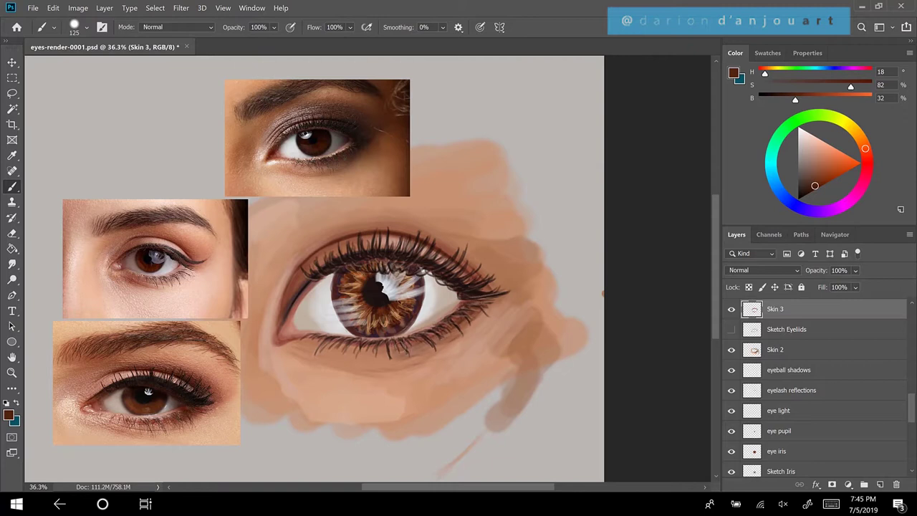
Sample a reddish brown below the outer lower lid, shift its hue to 2, and paint red around the eye's outer corner
left_click(452, 322, "alt")
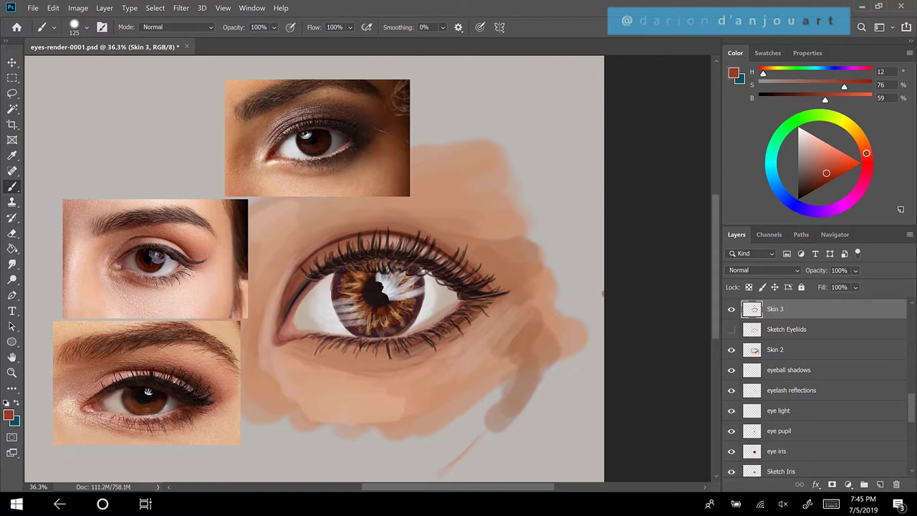
left_click_drag(866, 153, 867, 161)
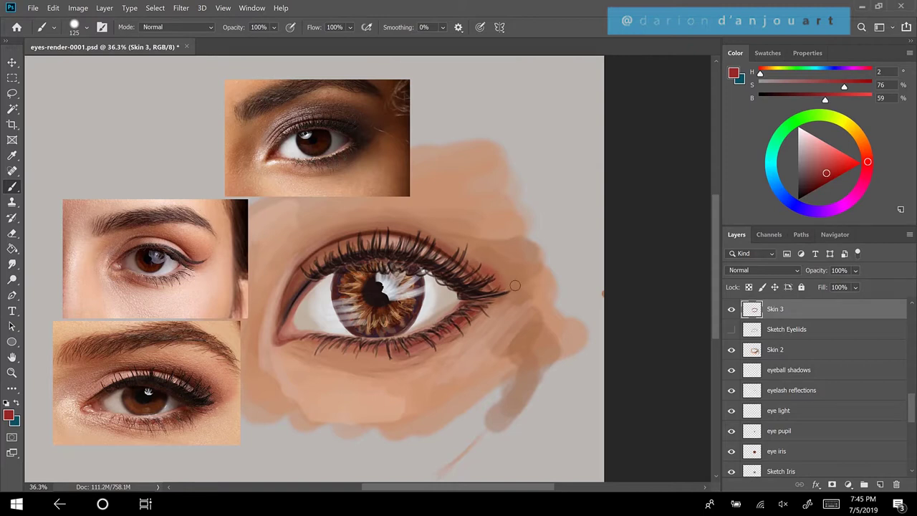
scroll(514, 285, "down", 2)
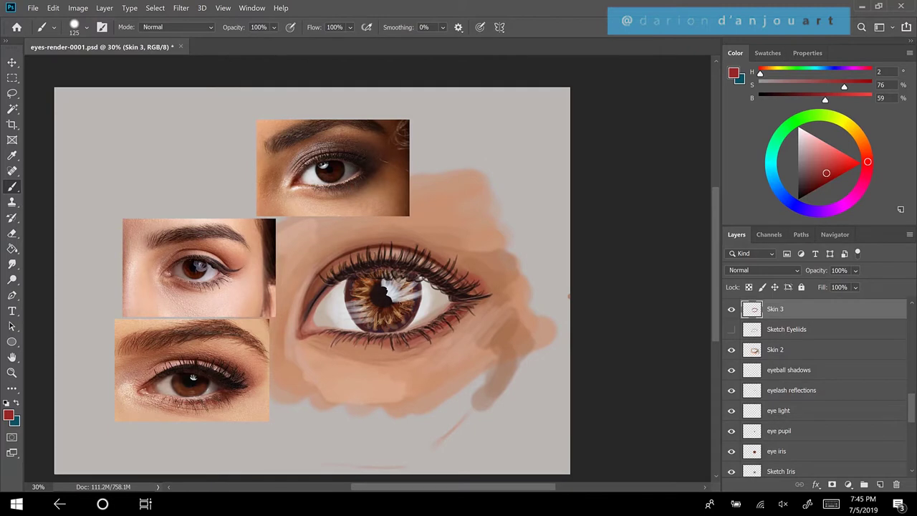
scroll(393, 310, "down", 2)
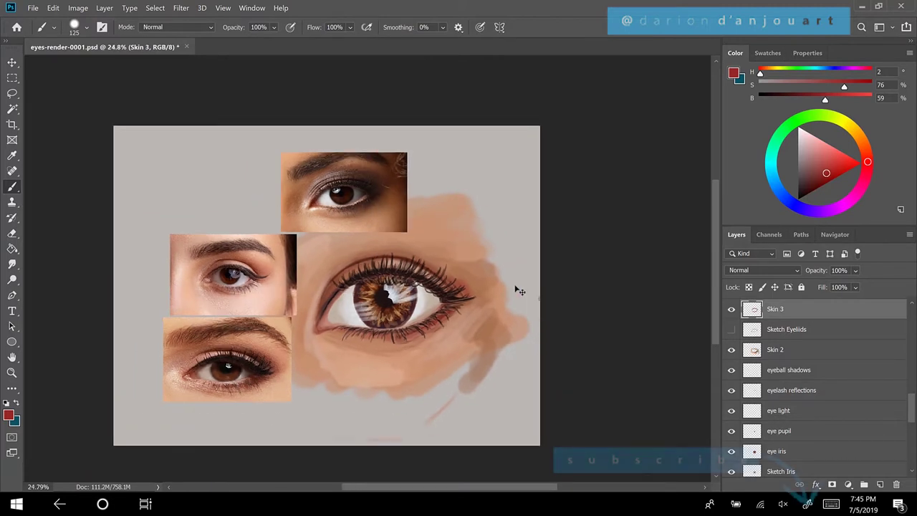
scroll(519, 290, "up", 2)
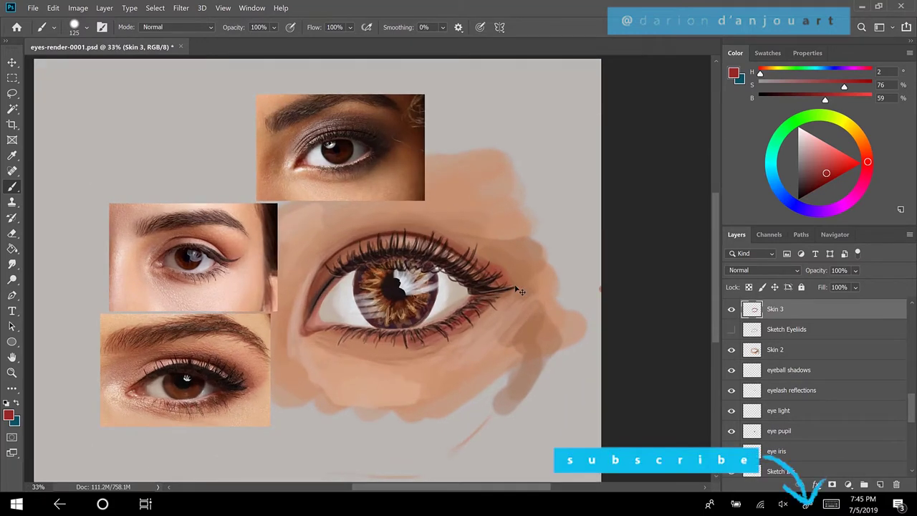
Sample the skin tone above the outer corner, enlarge the brush to 250, and soften the red shading around that corner
left_click(497, 260, "alt")
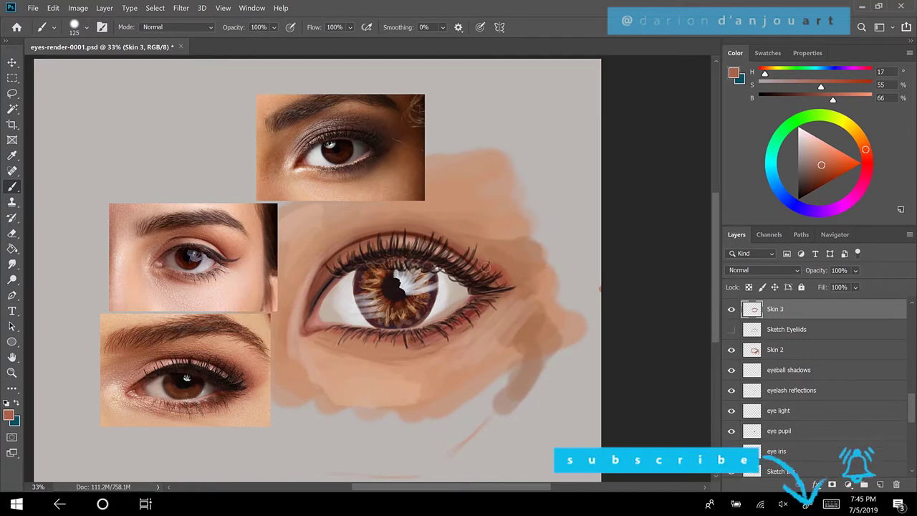
key("bracketright")
key("bracketright")
key("bracketright")
key("bracketright")
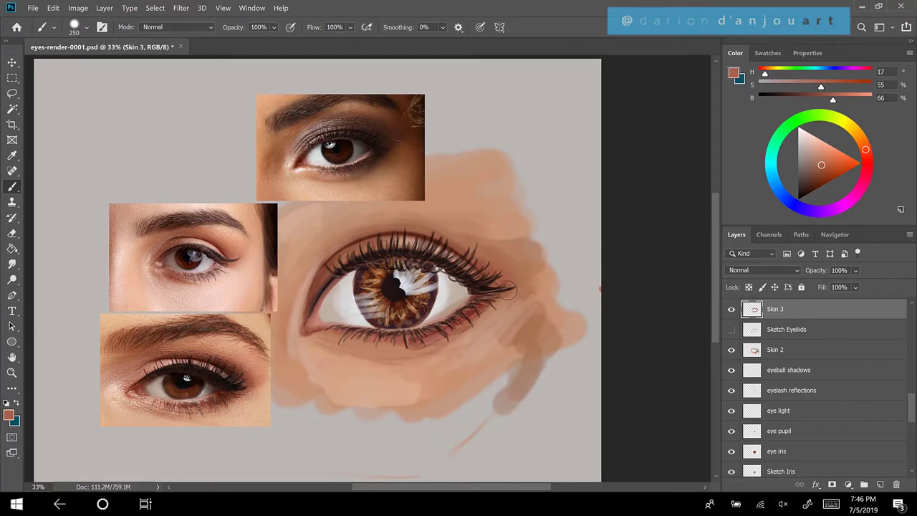
left_click_drag(489, 305, 480, 316)
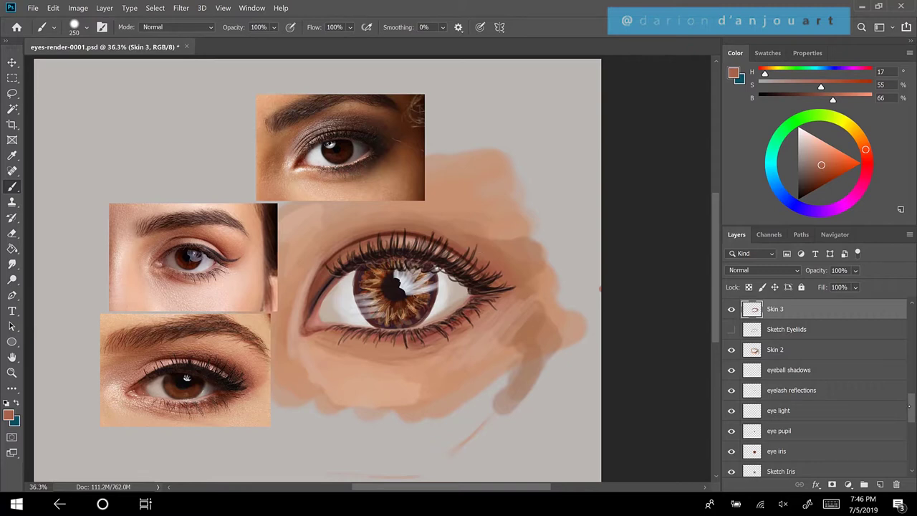
Select the Skin 4 layer and toggle its visibility to compare the inner corner and lids with and without it
scroll(325, 327, "up", 3)
scroll(351, 331, "up", 1)
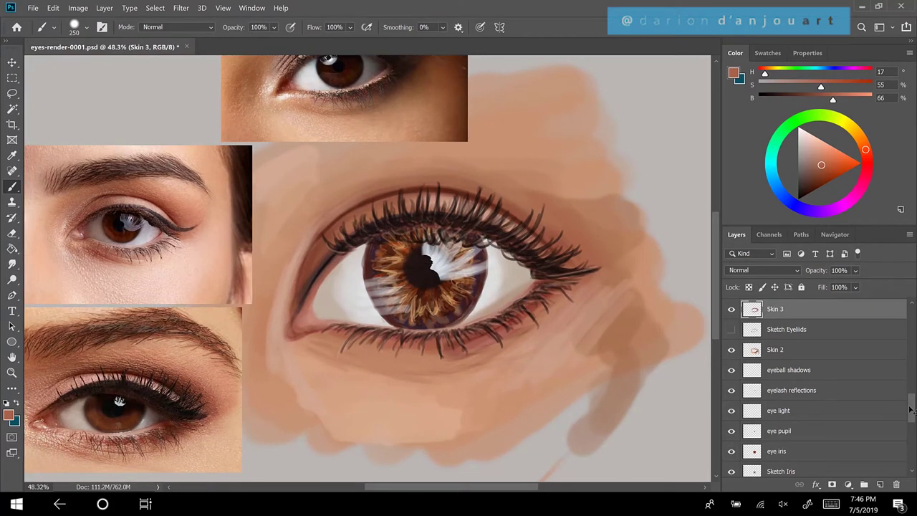
scroll(368, 268, "left", 3)
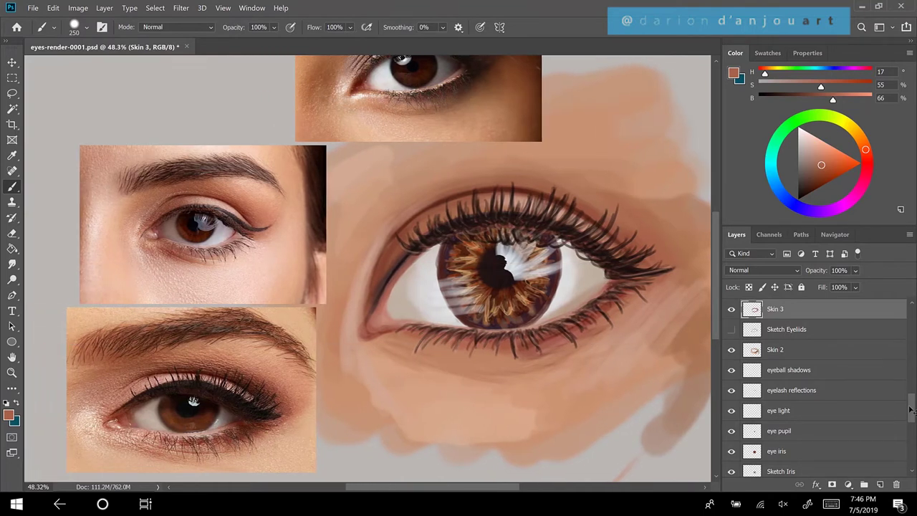
scroll(95, 380, "up", 1)
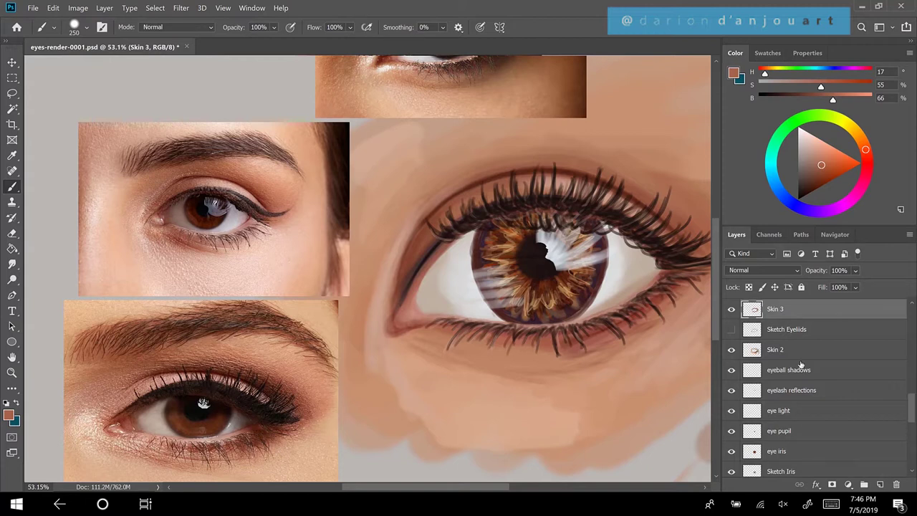
scroll(800, 365, "up", 2)
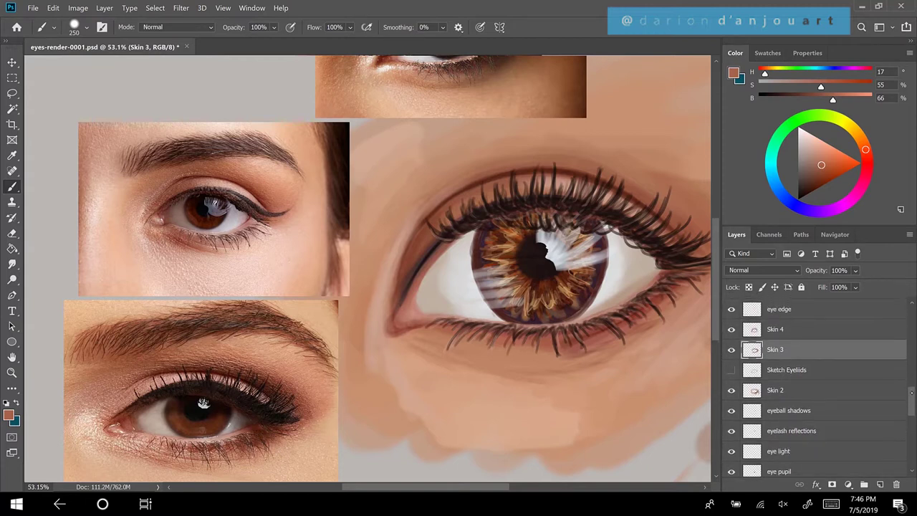
left_click(777, 333)
left_click(730, 330)
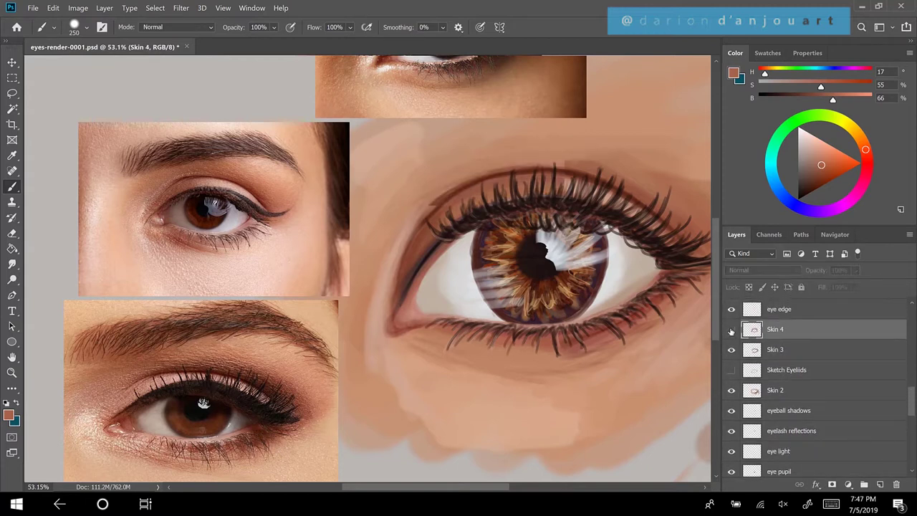
left_click(730, 330)
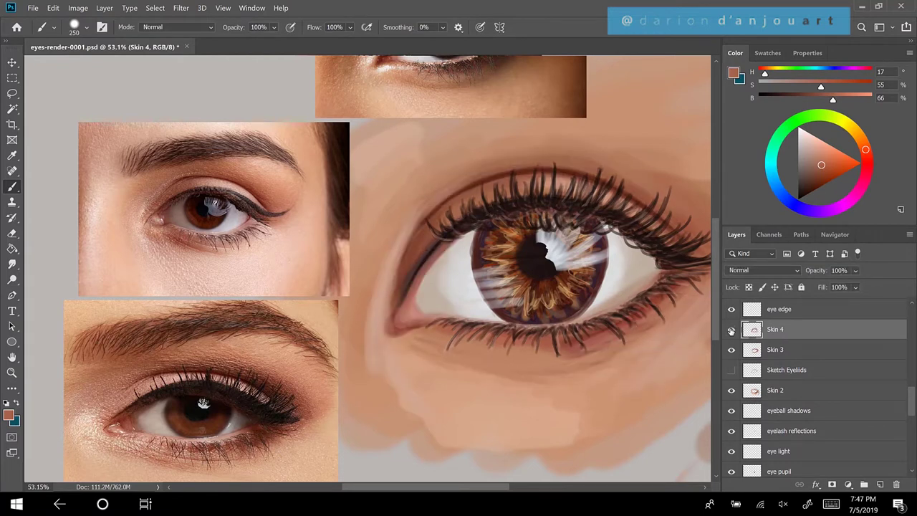
left_click(731, 329)
left_click(730, 330)
Reduce the brush to 40 and paint the eye's inner corner with reddish tones sampled from the bottom reference photo's inner corner
key("bracketleft")
key("bracketleft")
key("bracketleft")
key("bracketleft")
key("bracketleft")
key("bracketleft")
key("bracketleft")
key("bracketleft")
key("bracketleft")
key("bracketleft")
key("bracketleft")
key("bracketleft")
key("alt")
left_click(108, 425, "alt")
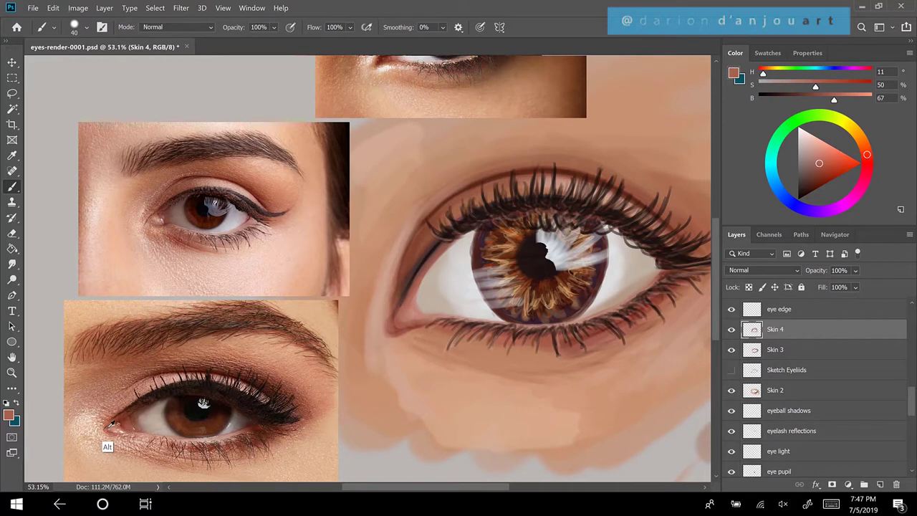
left_click(109, 425, "alt")
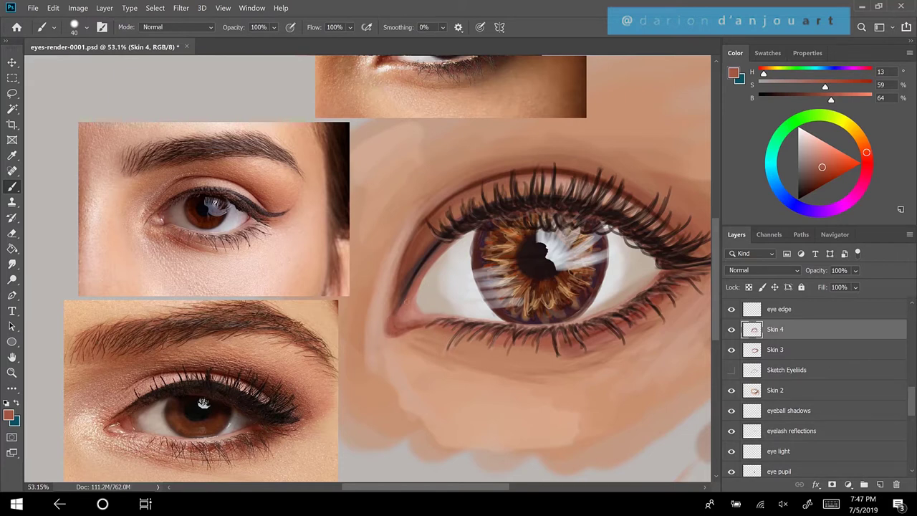
Reduce the brush to 20 and refine the inner corner's contour with a sampled dark reddish brown and the adjacent skin tone
key("bracketleft")
key("bracketleft")
left_click(204, 403, "alt")
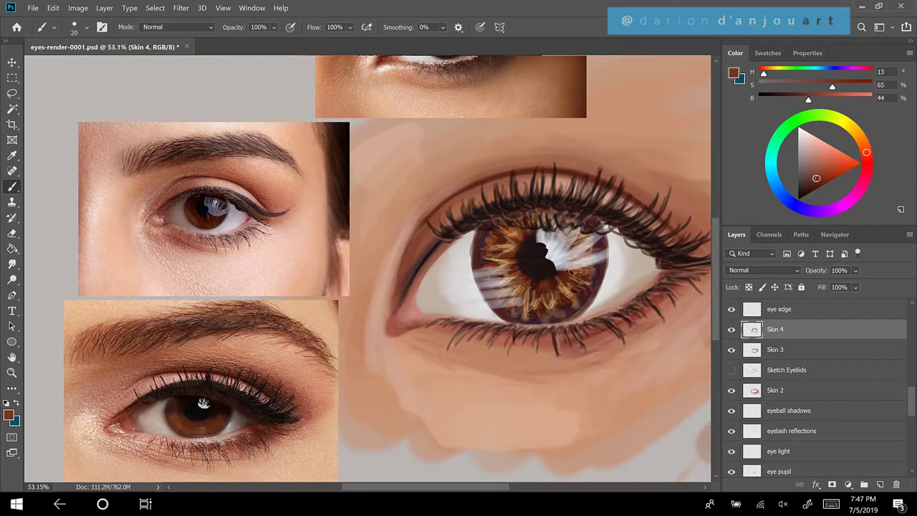
left_click_drag(867, 153, 867, 155)
left_click(401, 348, "alt")
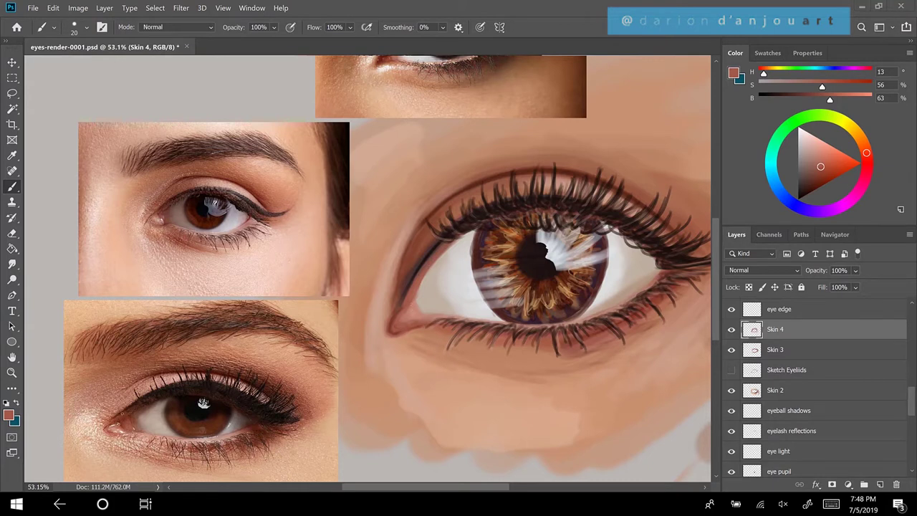
Paint the tear duct's folds with dark red-brown and light pinkish skin tones sampled from the bottom reference photo's inner corner
left_click(121, 415, "alt")
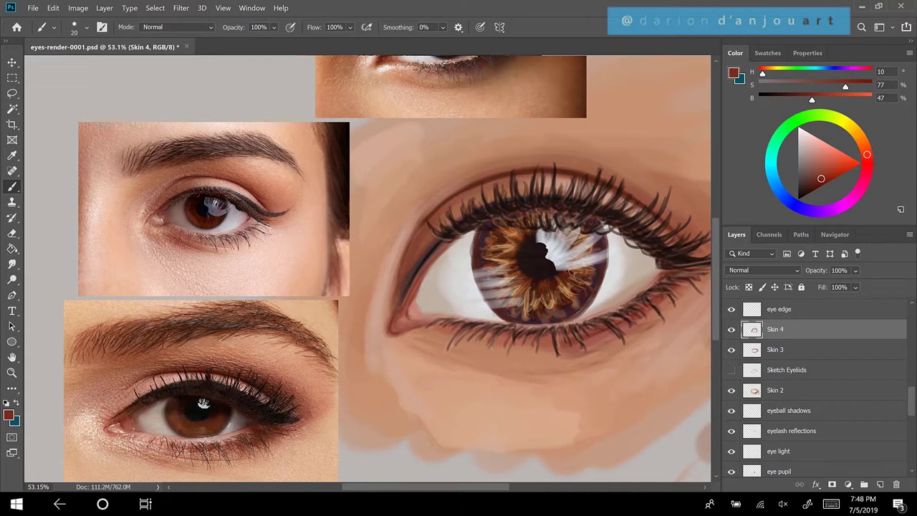
left_click(116, 424, "alt")
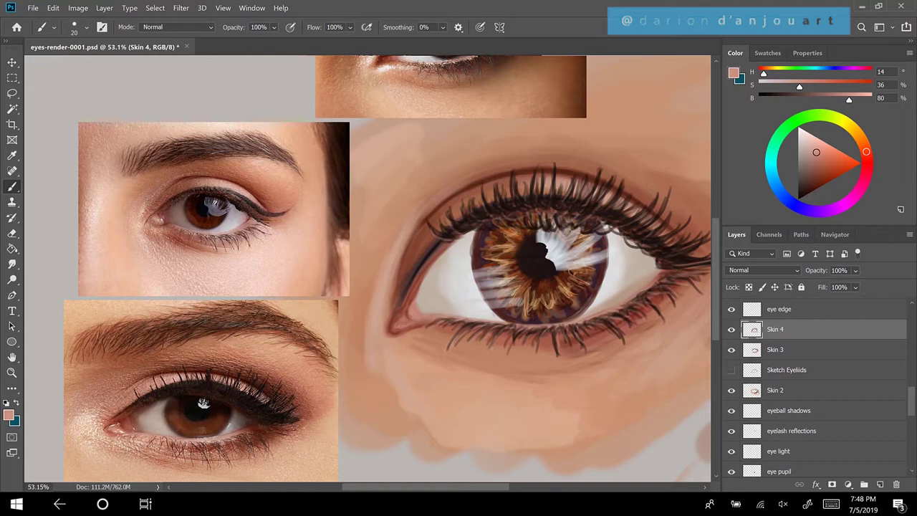
left_click(122, 423, "alt")
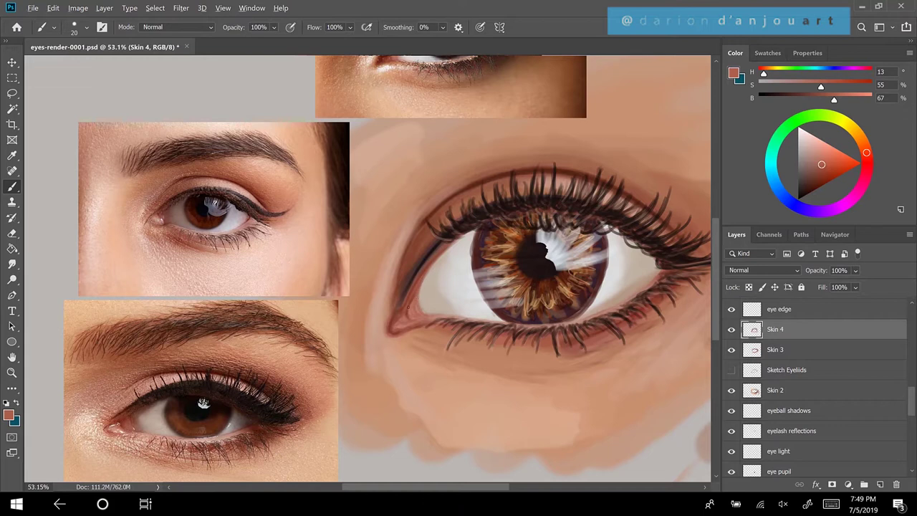
left_click(123, 426, "alt")
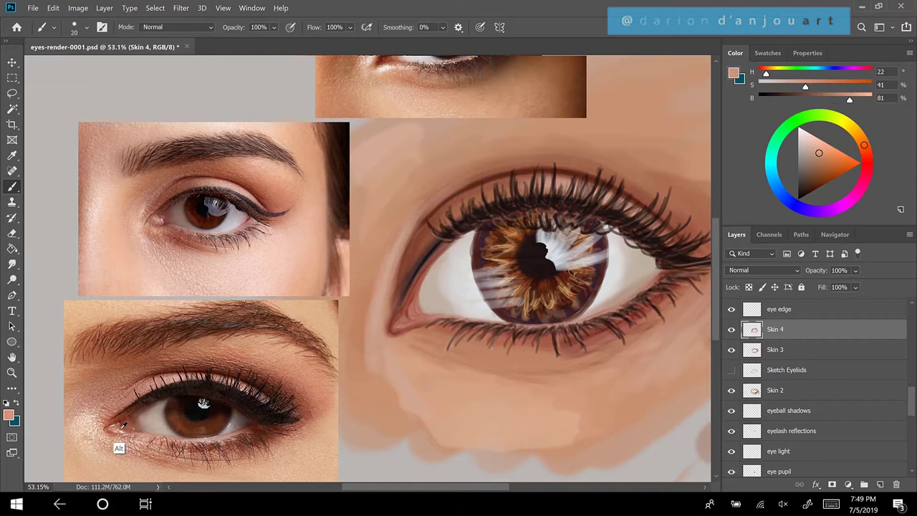
left_click(124, 426, "alt")
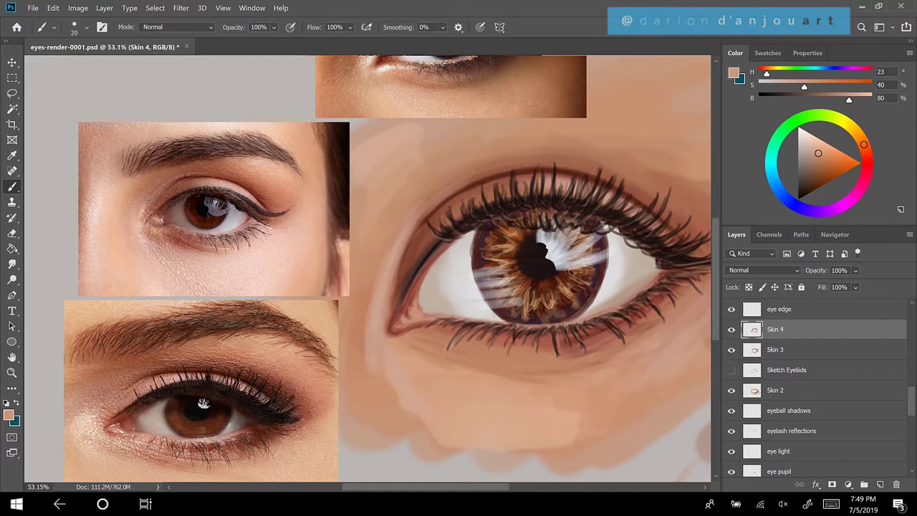
Blend the tear duct using reddish tones sampled from the painted inner corner and the bottom reference photo
left_click(409, 319, "alt")
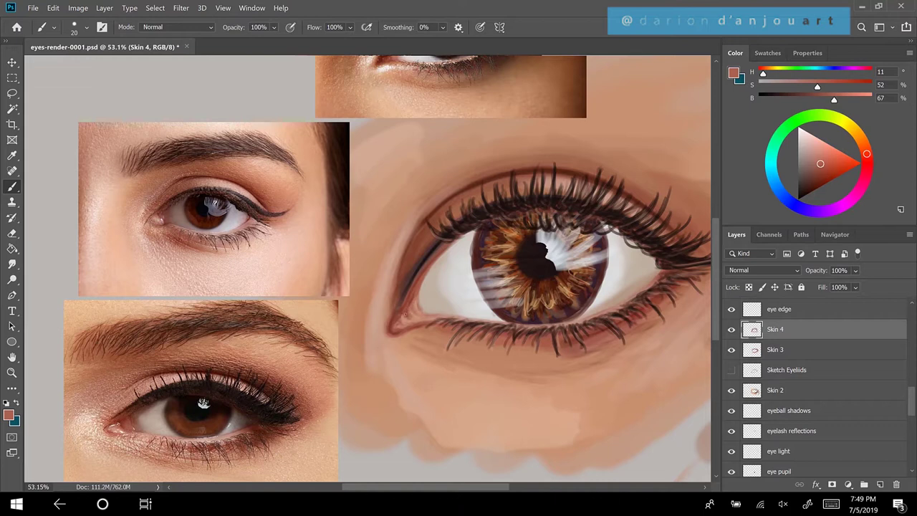
left_click(406, 317, "alt")
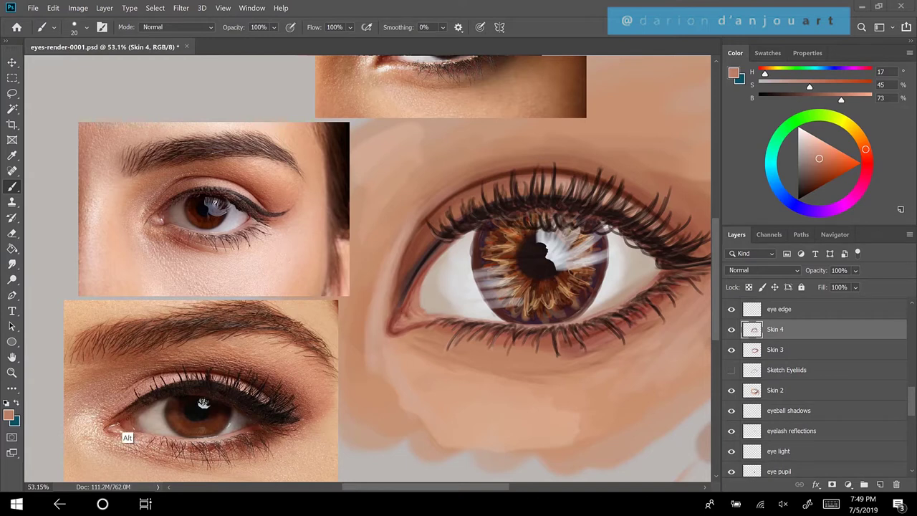
left_click(127, 435, "alt")
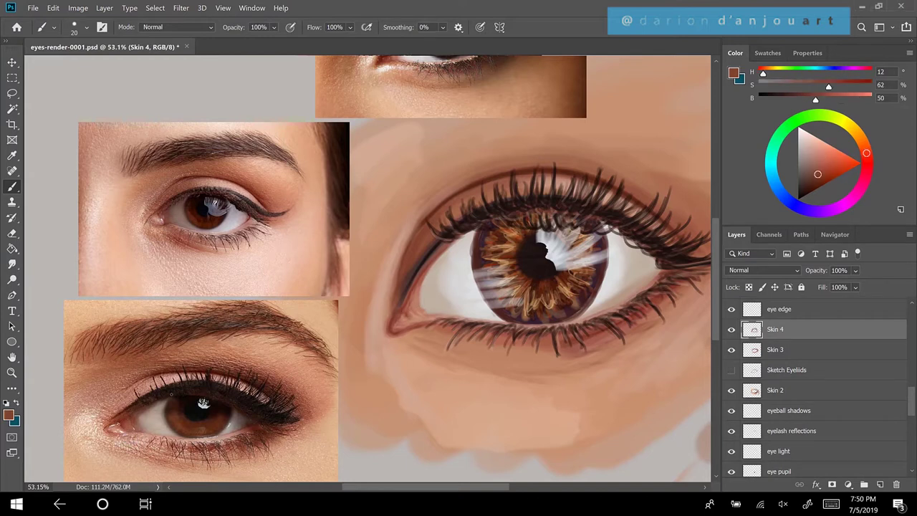
Enlarge the brush to 45 and tint the eye white's edge beside the tear duct with sampled pinkish and brown tones
key("bracketright")
key("bracketright")
key("bracketright")
key("bracketright")
key("alt")
left_click(423, 303, "alt")
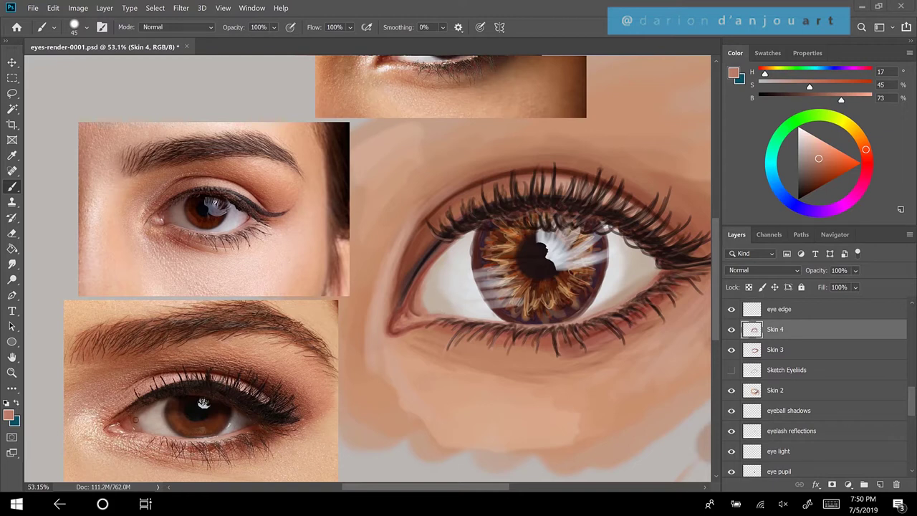
key("alt")
left_click(139, 416, "alt")
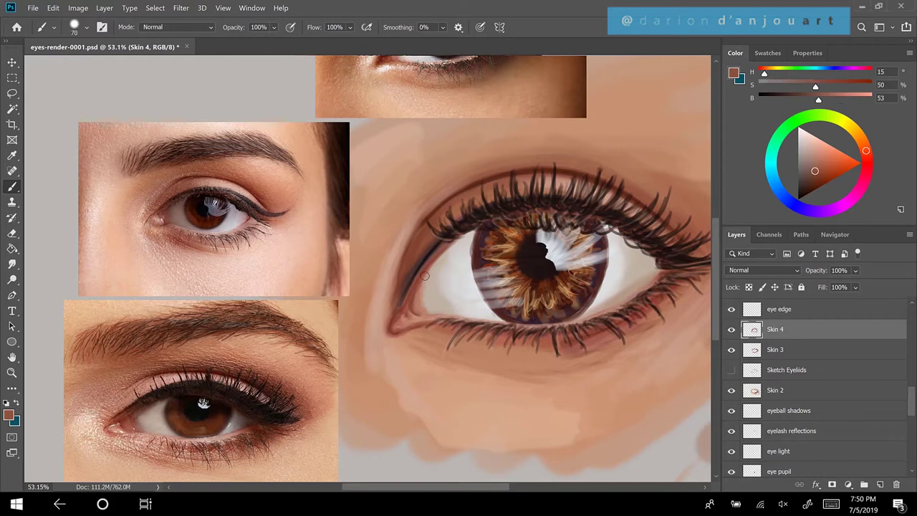
Enlarge the brush to 70 and shade the eye white near the inner corner with brown and a sampled greyish beige
key("bracketright")
key("bracketright")
key("bracketright")
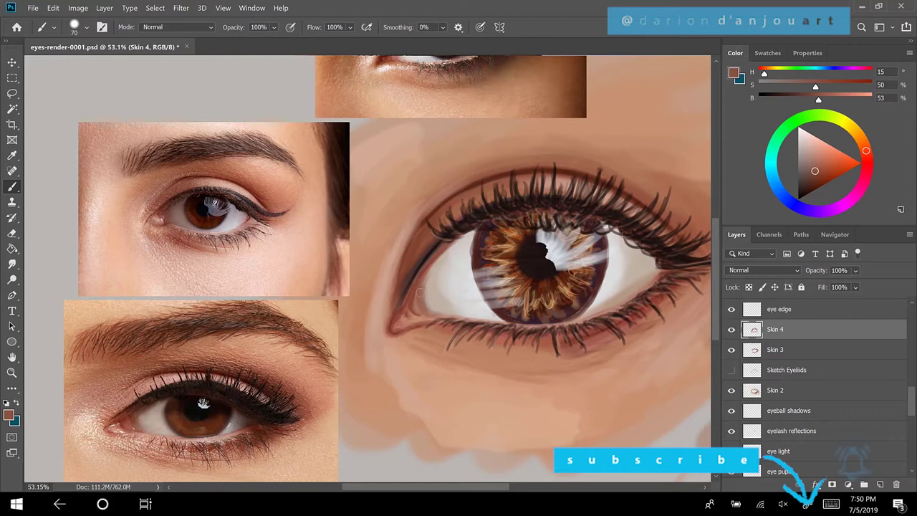
key("alt")
left_click(428, 292, "alt")
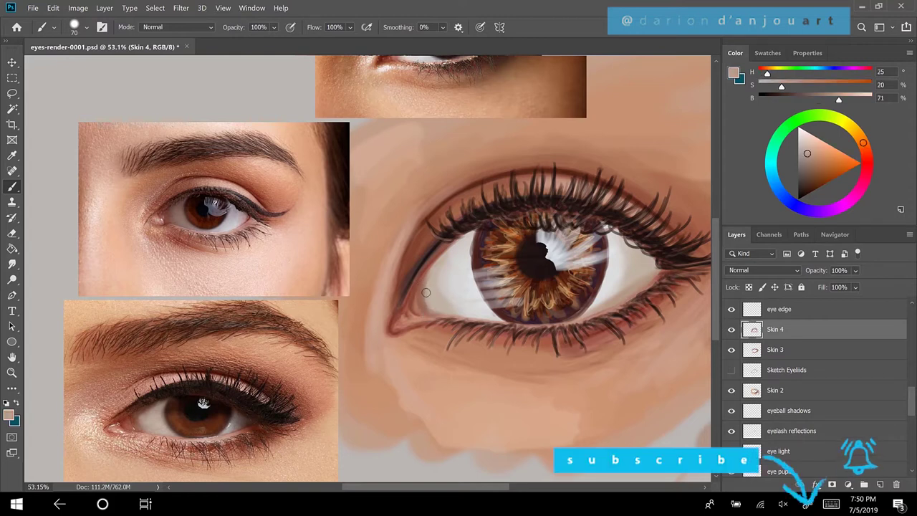
Enlarge the brush to 125 and soften the inner eye white's shading, sampling a muted pink from its upper edge
key("bracketright")
key("bracketright")
key("bracketright")
key("bracketright")
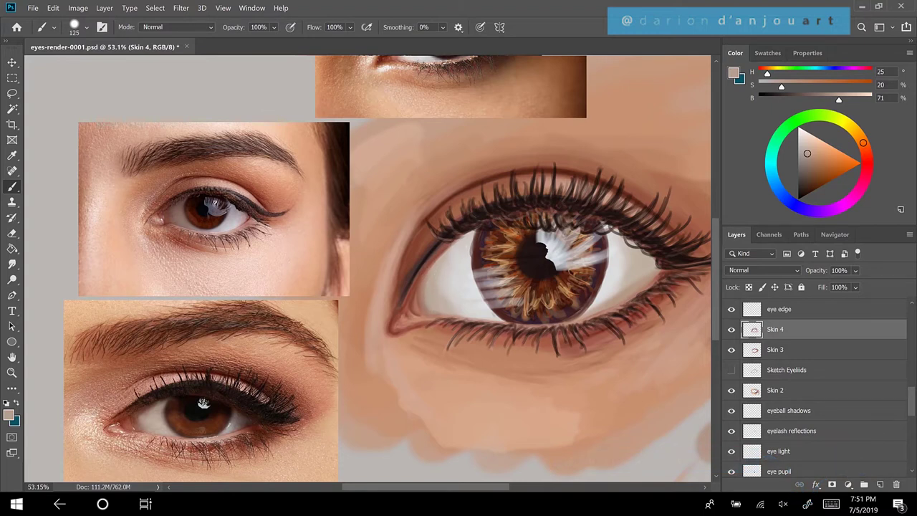
key("alt")
left_click(434, 263, "alt")
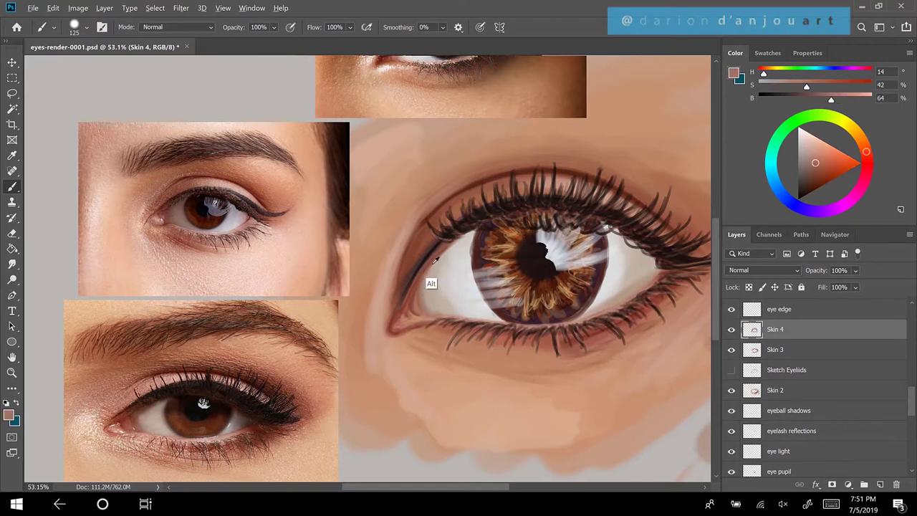
Reduce the brush to 45 and refine the boundary between tear duct and eye white with reddish brown tones sampled there
key("bracketleft")
key("bracketleft")
key("bracketleft")
key("bracketleft")
key("bracketleft")
key("bracketleft")
left_click(439, 275, "alt")
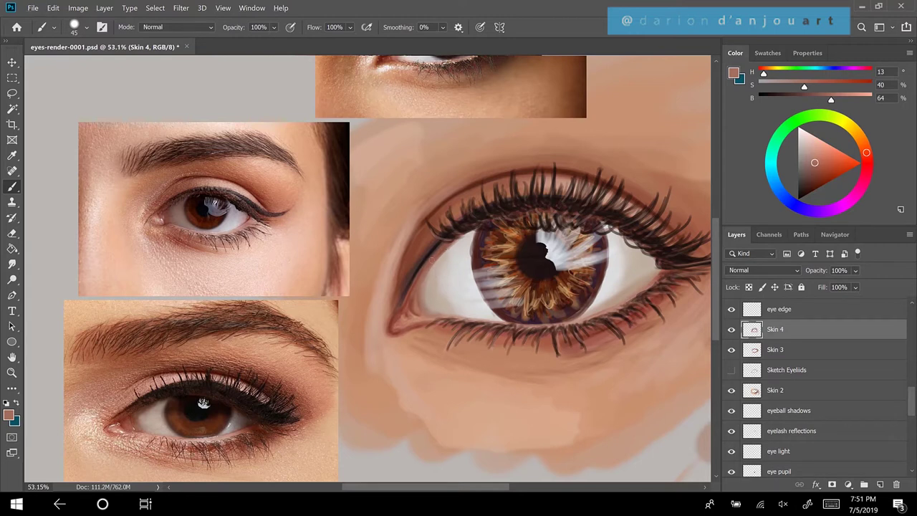
left_click(413, 298, "alt")
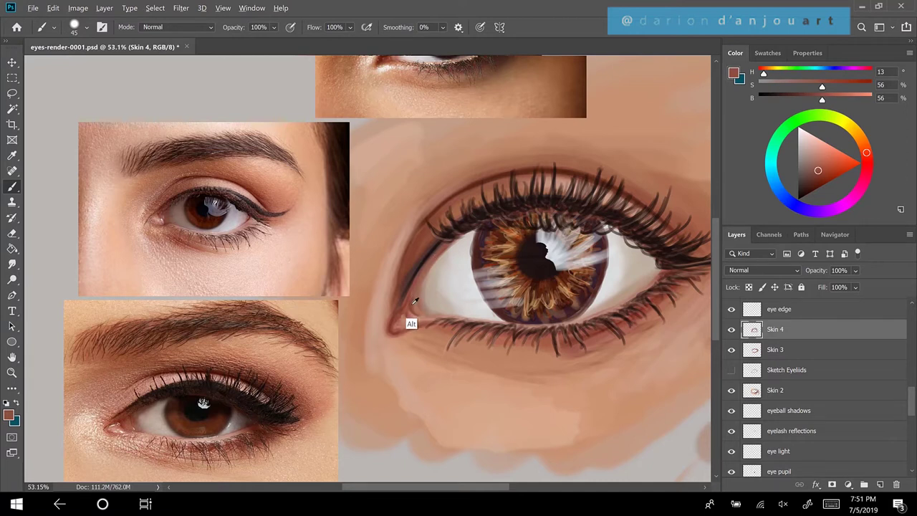
left_click(413, 300, "alt")
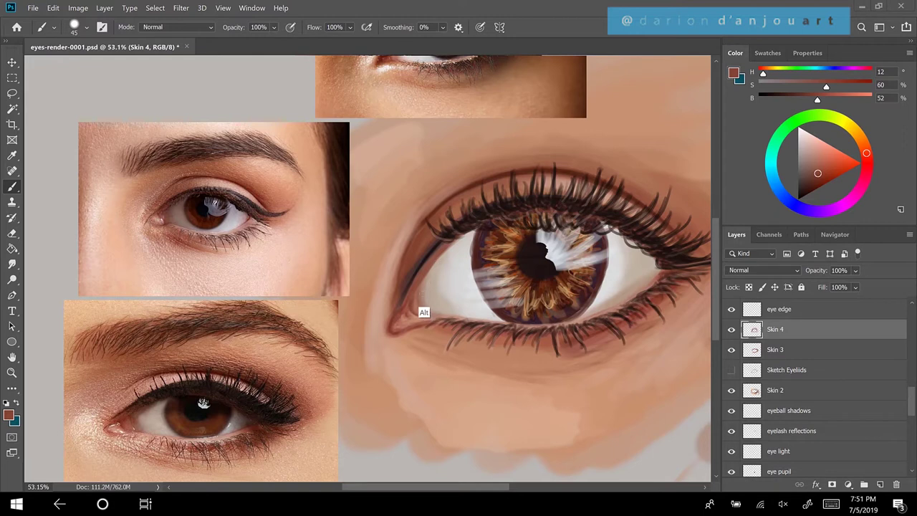
left_click(419, 313, "alt")
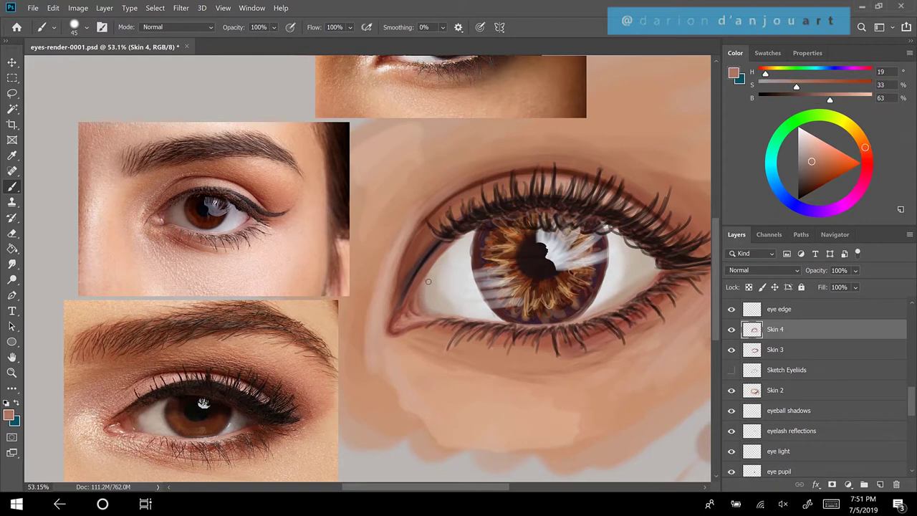
Enlarge the brush to 80 and softly shade the eye white's lower edge between the iris and the outer corner
key("bracketright")
key("bracketright")
key("bracketright")
key("bracketright")
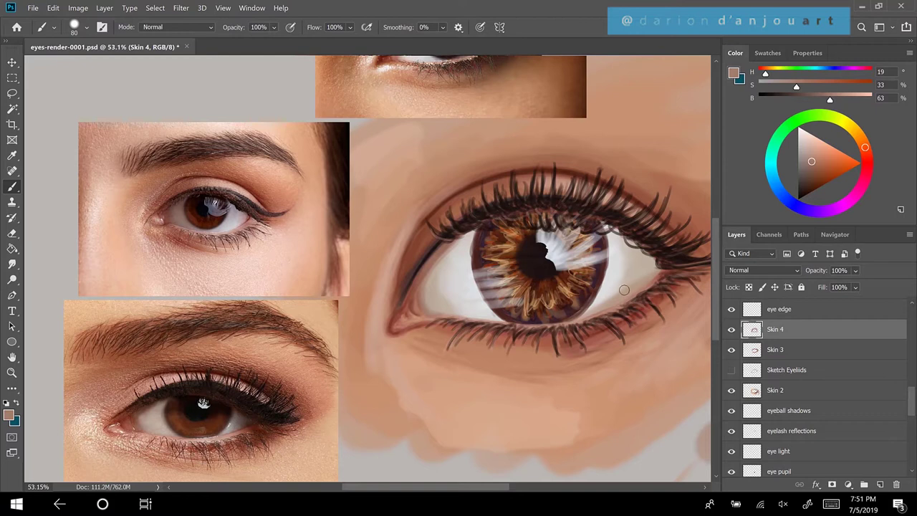
left_click_drag(624, 295, 587, 314)
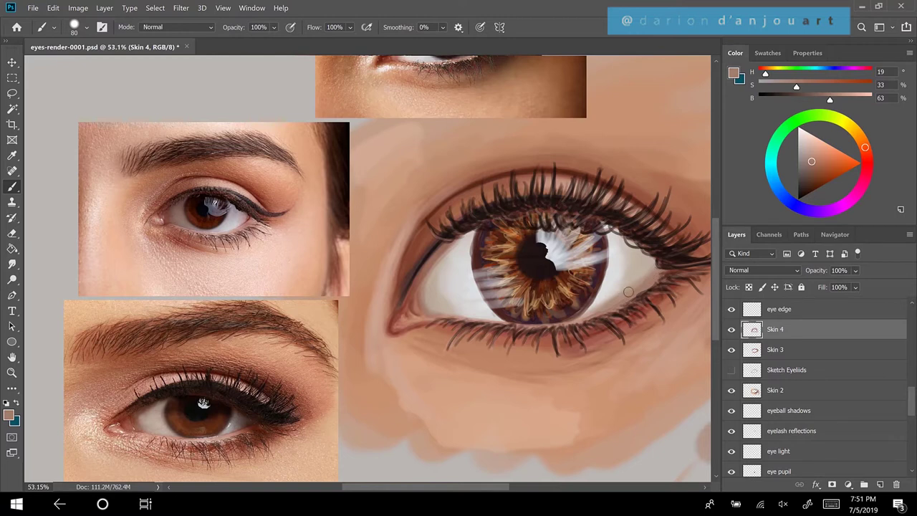
Toggle the visibility of the Skin 4, Skin 3 and Skin 2 layers to compare their contributions, and select Skin 2
left_click(731, 331)
left_click(731, 331)
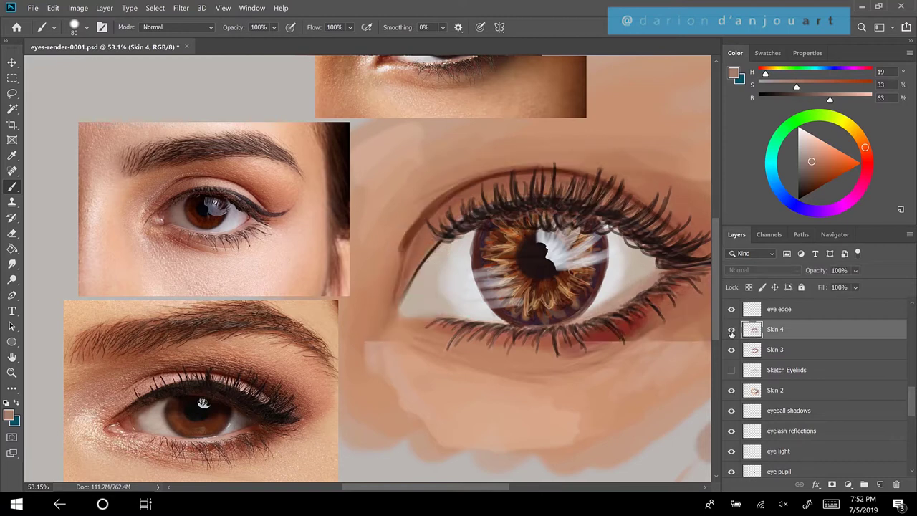
left_click(731, 350)
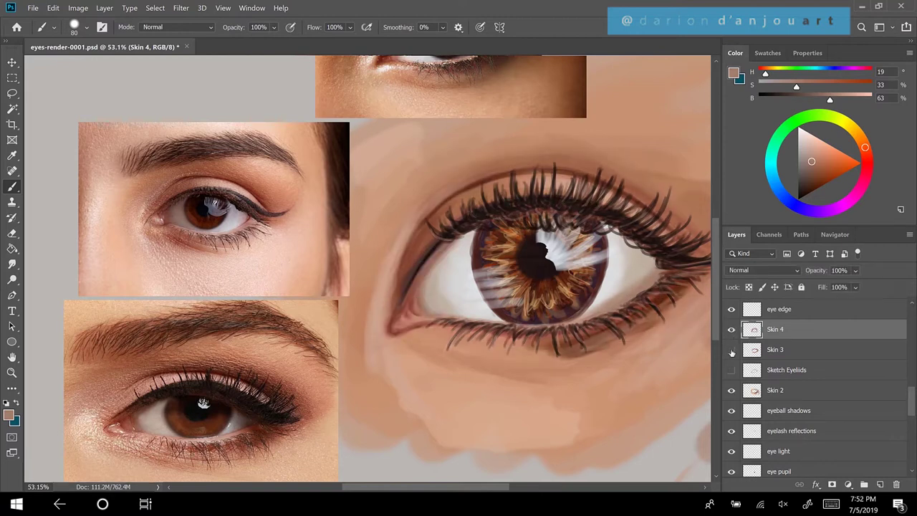
left_click(730, 351)
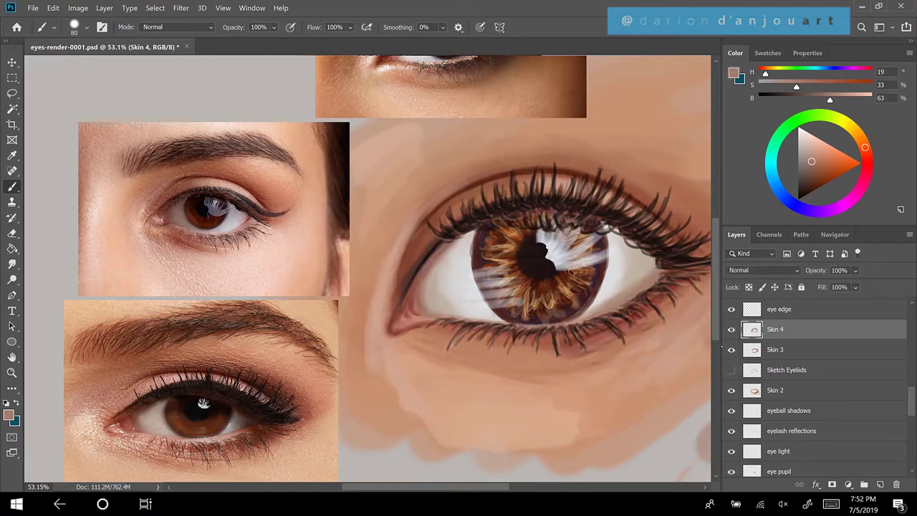
left_click(731, 390)
left_click(731, 391)
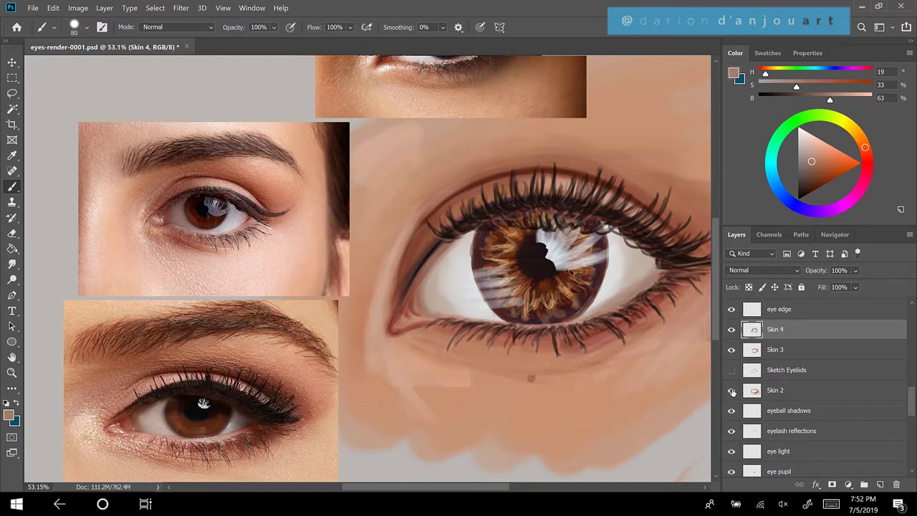
left_click(731, 391)
left_click(776, 396)
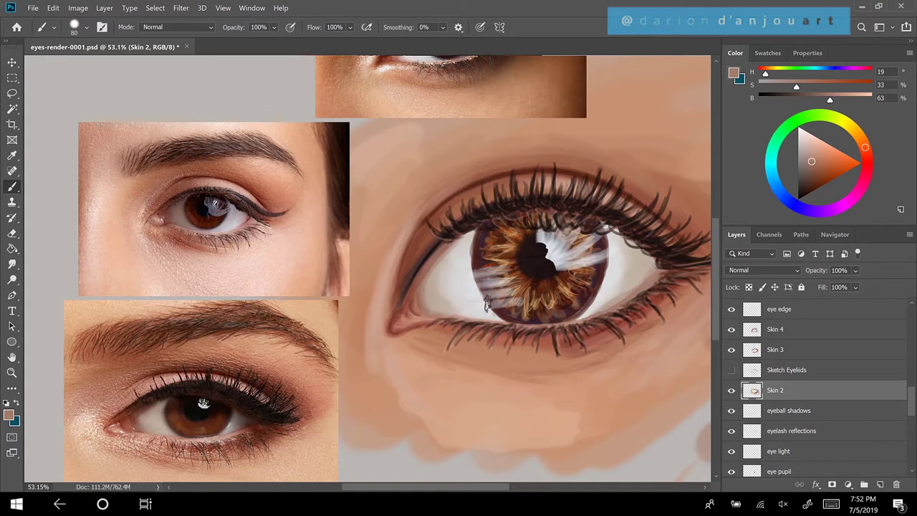
left_click(731, 350)
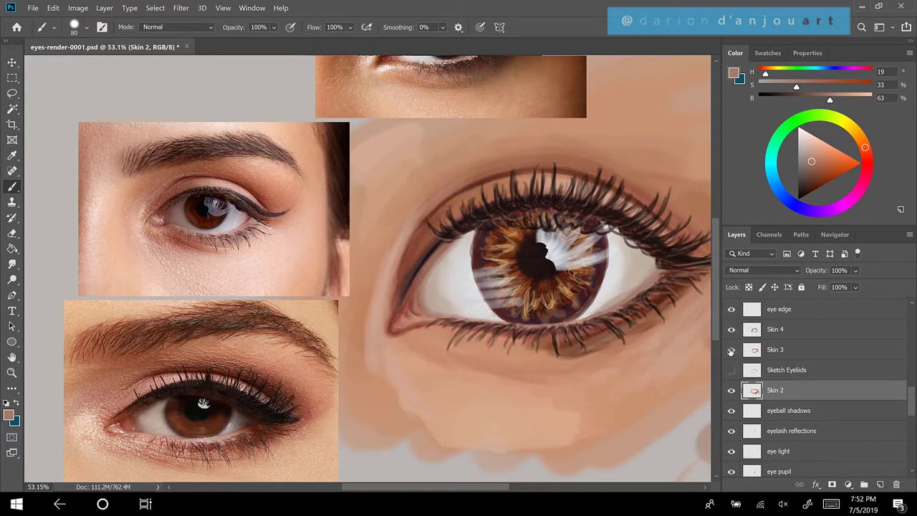
left_click(731, 349)
Select the Skin 1 layer and toggle the visibility of Skin 1 and eye white to check what each contains
scroll(911, 403, "down", 3)
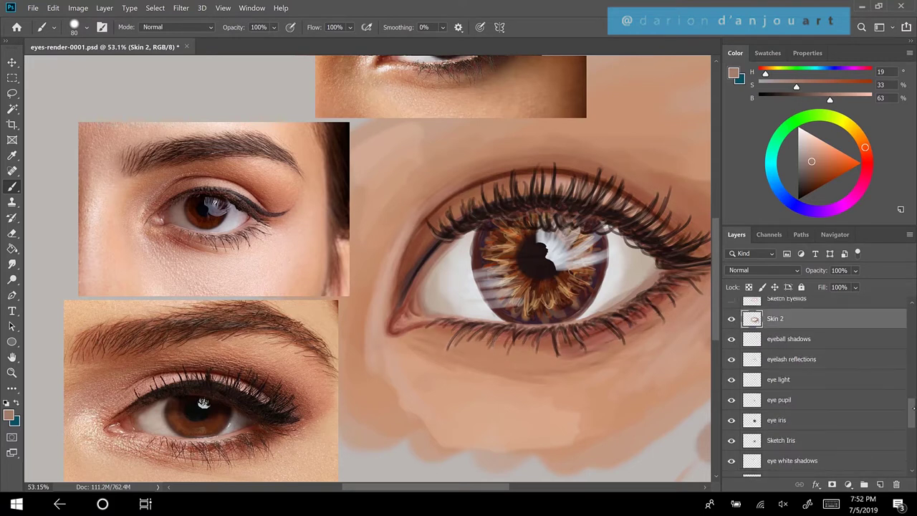
left_click_drag(910, 411, 907, 421)
left_click(731, 423)
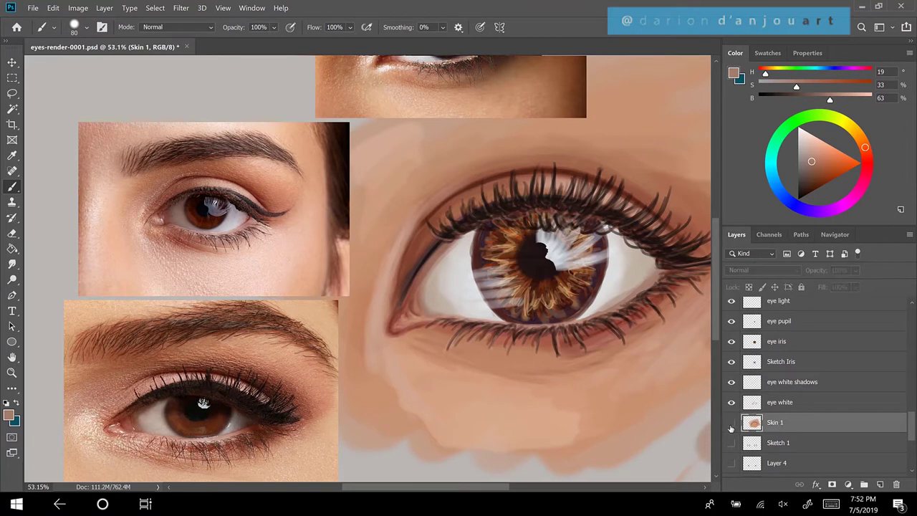
left_click(731, 422)
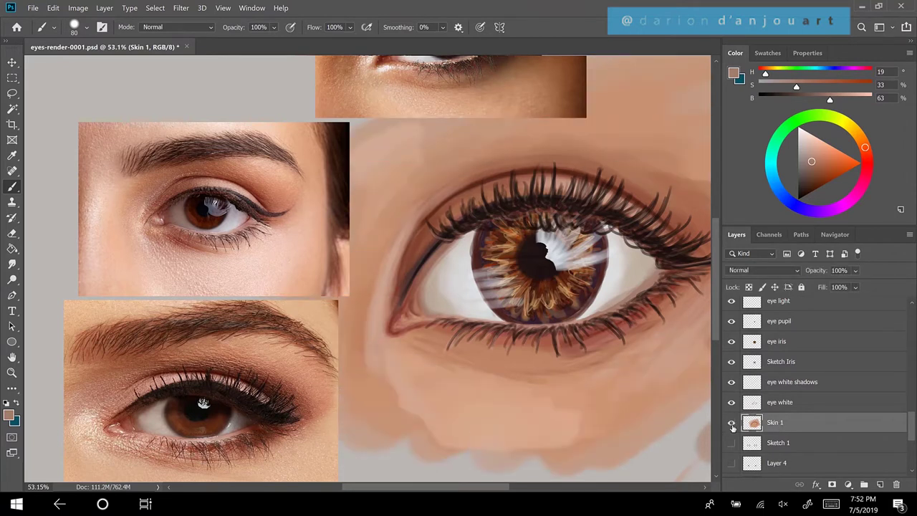
left_click(731, 402)
left_click(731, 402)
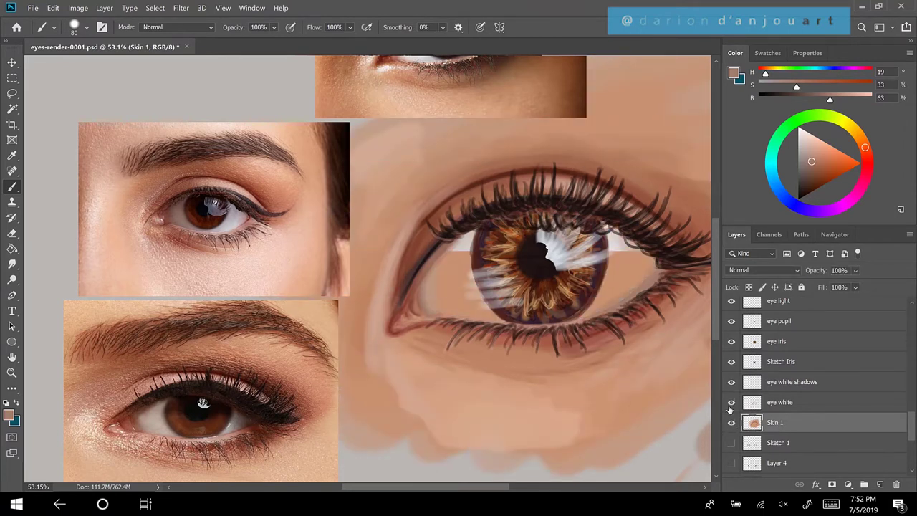
Toggle the visibility of the Sketch Iris and eye iris layers to check what each contributes
scroll(788, 387, "down", 4)
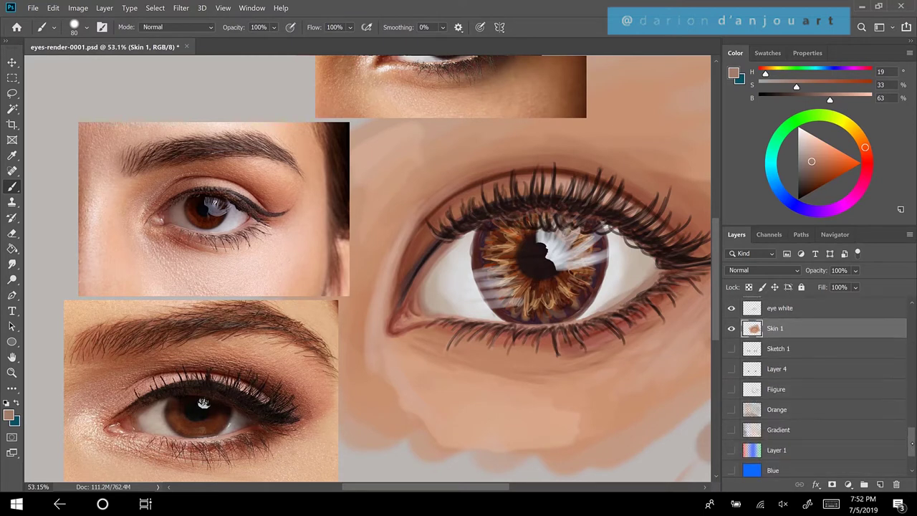
left_click_drag(910, 437, 908, 425)
left_click(730, 386)
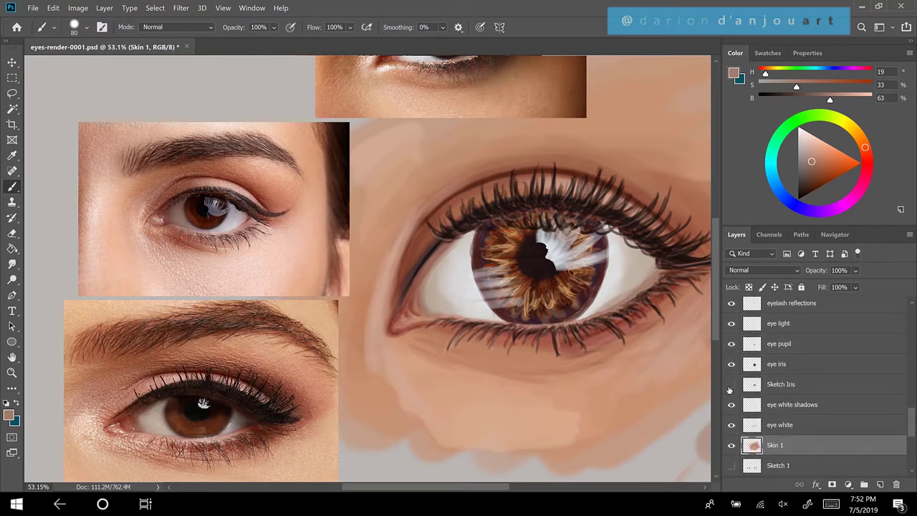
left_click(731, 386)
left_click(731, 365)
left_click(731, 364)
Toggle the visibility of the eye light, eye pupil and eyelash reflections layers to compare their contributions
left_click(730, 323)
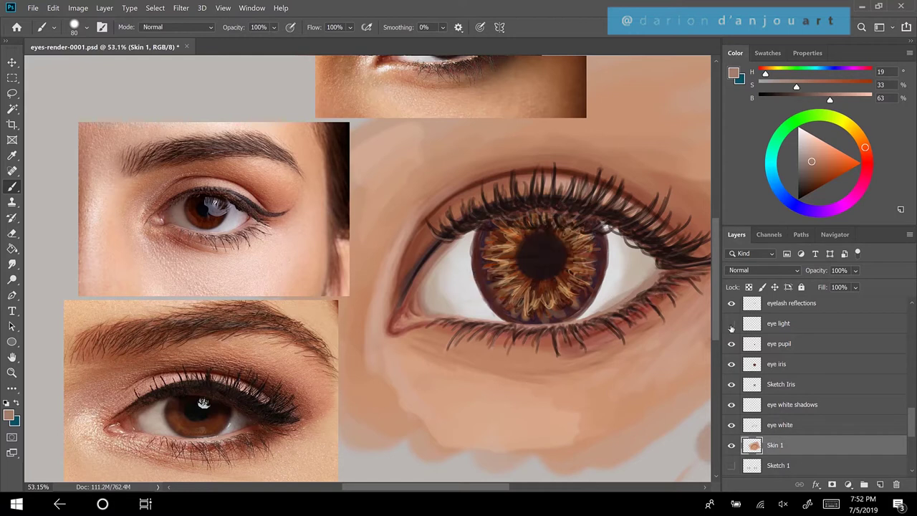
left_click(730, 323)
left_click(730, 345)
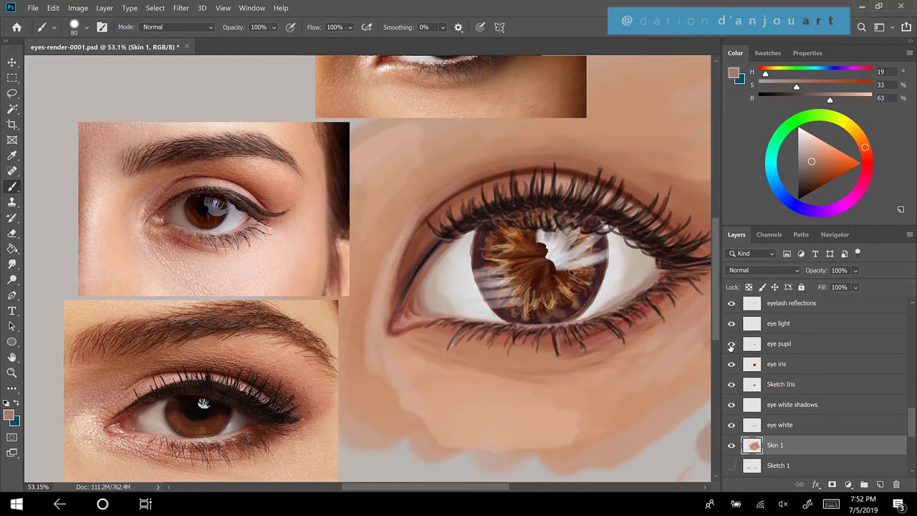
left_click(731, 345)
left_click(730, 303)
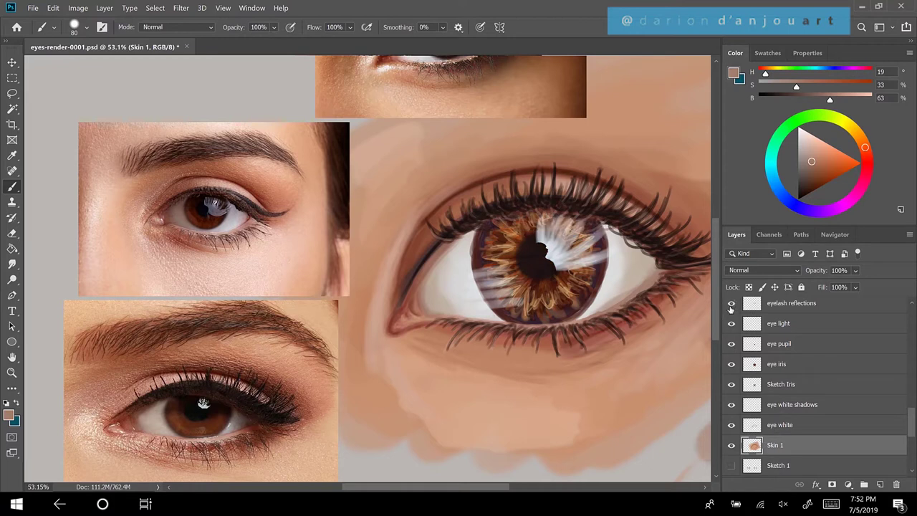
left_click(730, 303)
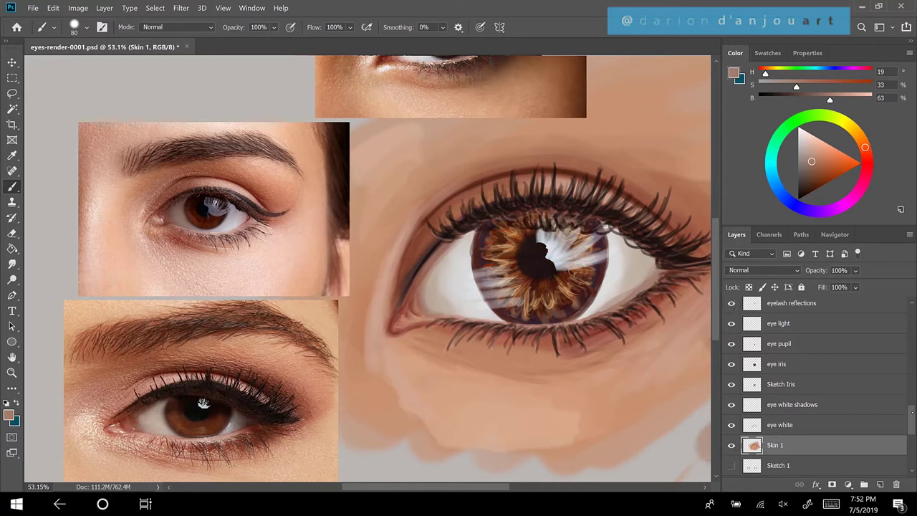
Select the eyelash reflections layer and lower its opacity to soften the lash reflections over the iris
left_click_drag(911, 412, 911, 402)
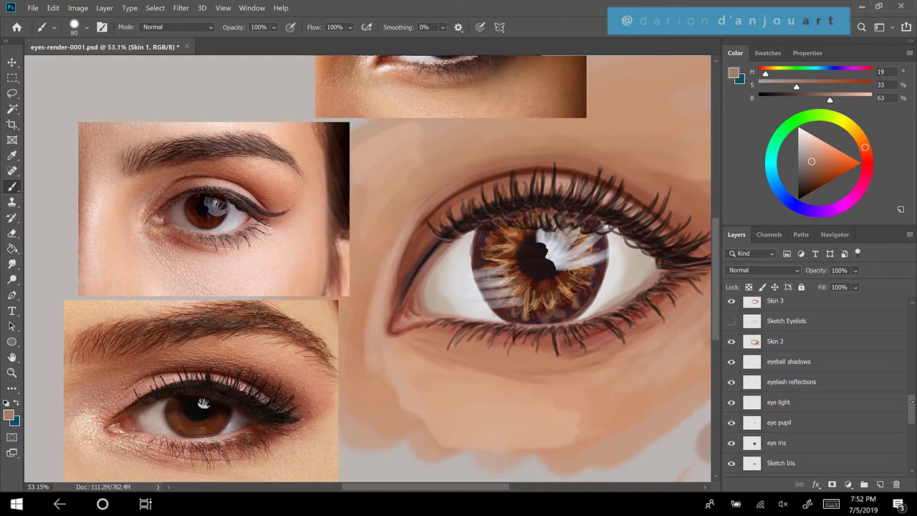
left_click(808, 384)
left_click(855, 288)
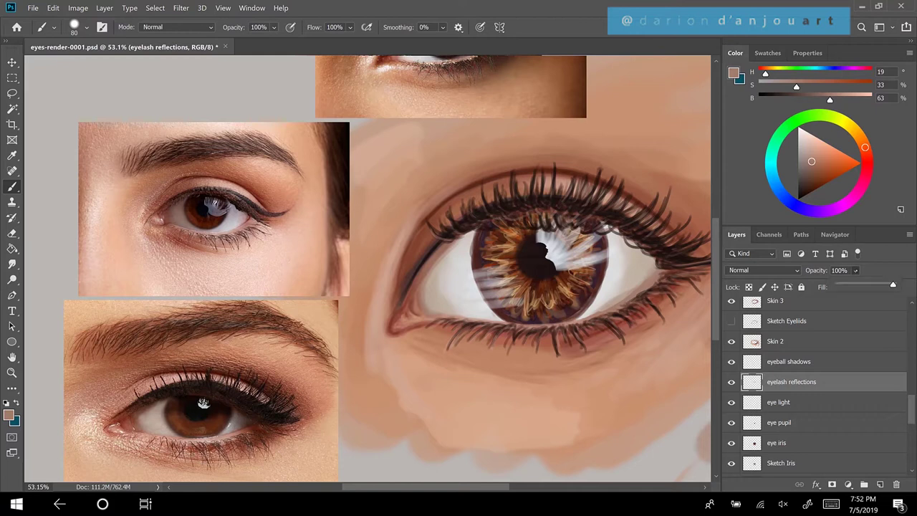
left_click_drag(893, 285, 865, 285)
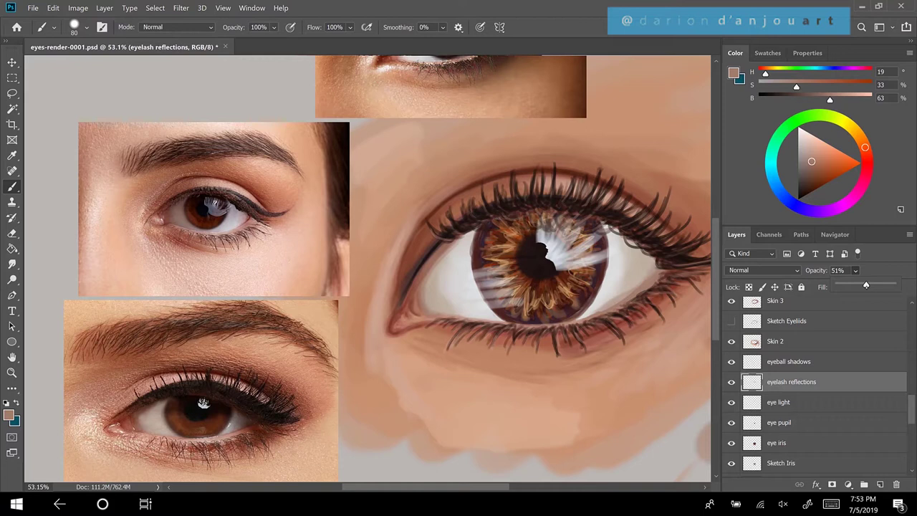
left_click_drag(865, 284, 878, 285)
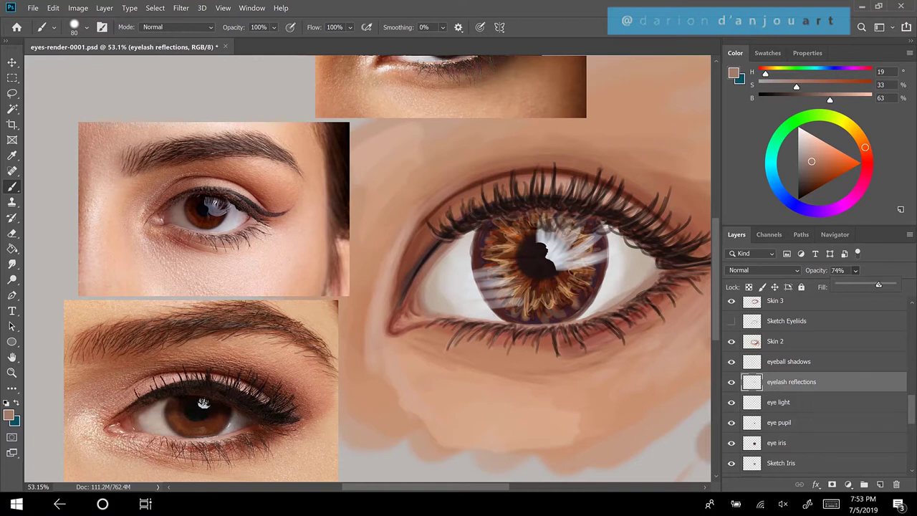
mouse_move(878, 284)
left_mouse_down()
mouse_move(892, 284)
mouse_move(881, 284)
left_mouse_up()
Select the Skin 2 layer and toggle Skin 2, Skin 3 and Skin 4 to find where the tear duct is painted
left_click_drag(908, 407, 906, 400)
left_click(801, 403)
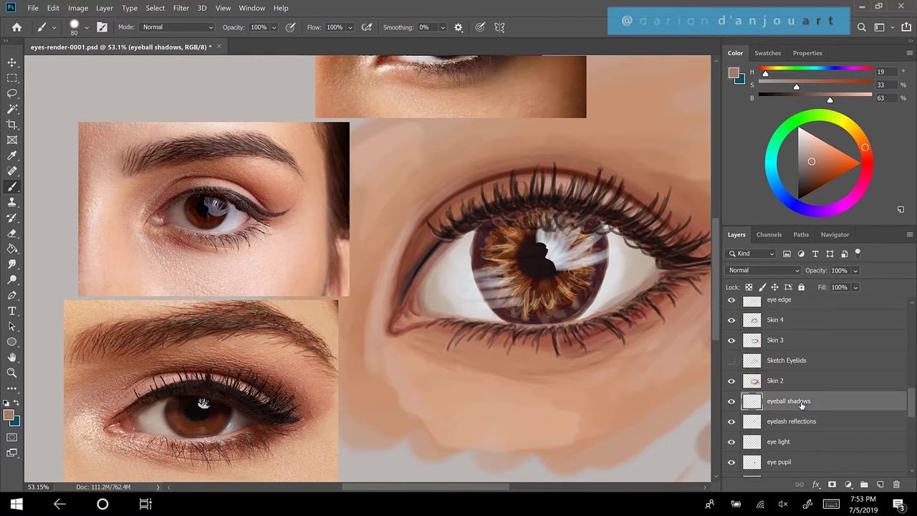
left_click(794, 381)
left_click(730, 381)
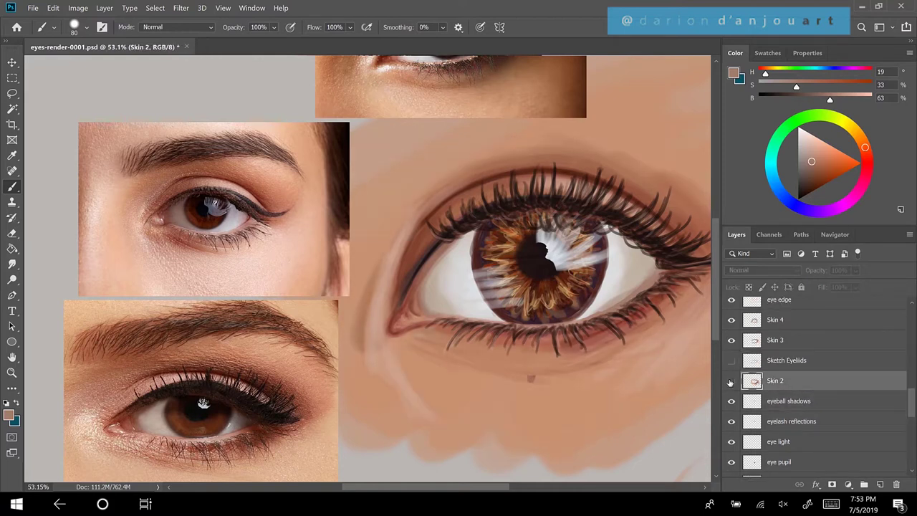
left_click(731, 381)
left_click(730, 340)
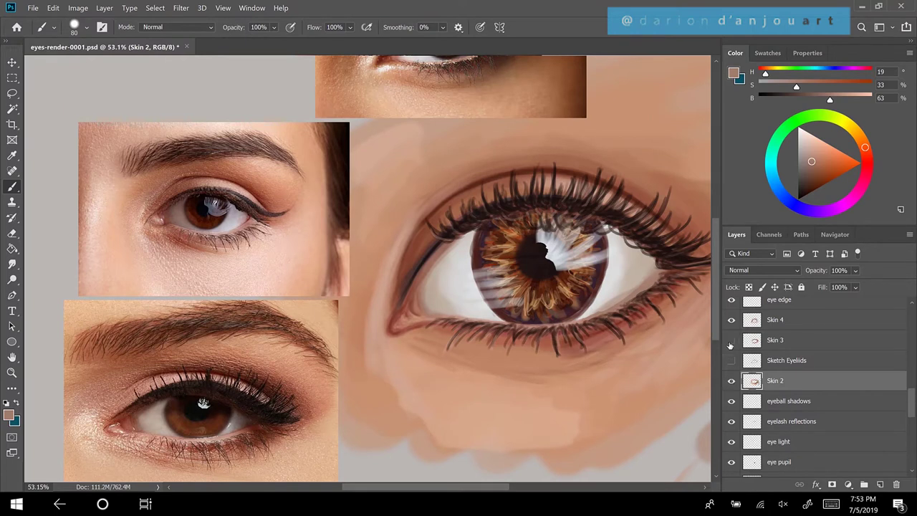
left_click(730, 340)
left_click(730, 320)
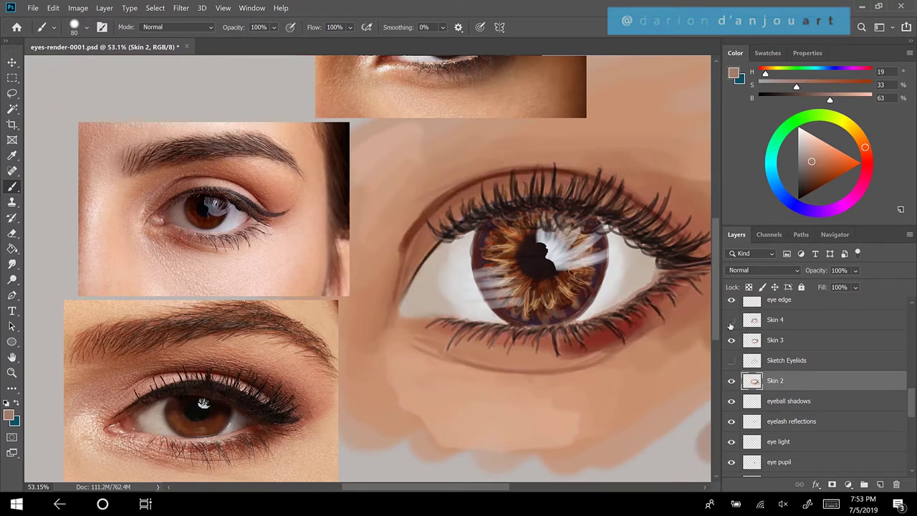
left_click(731, 321)
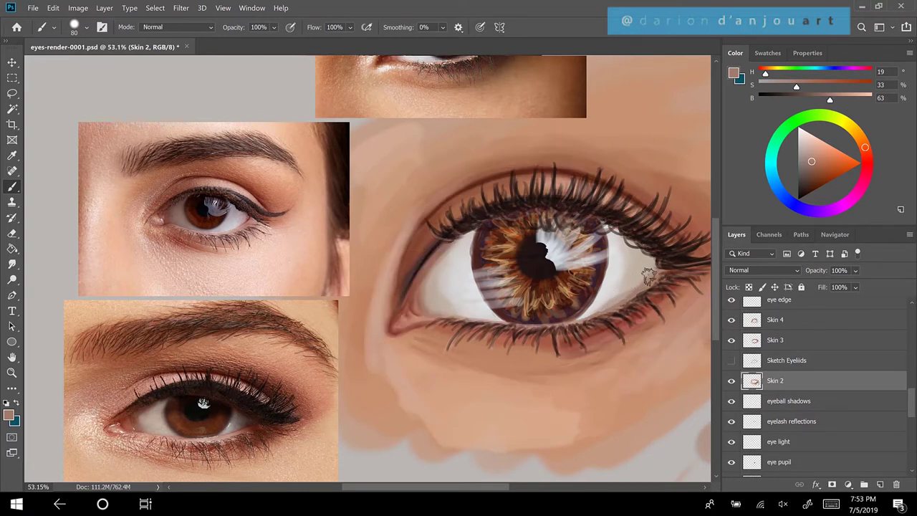
Select the Skin 4 layer and toggle its visibility to check its eyelid and tear duct painting
left_click(778, 326)
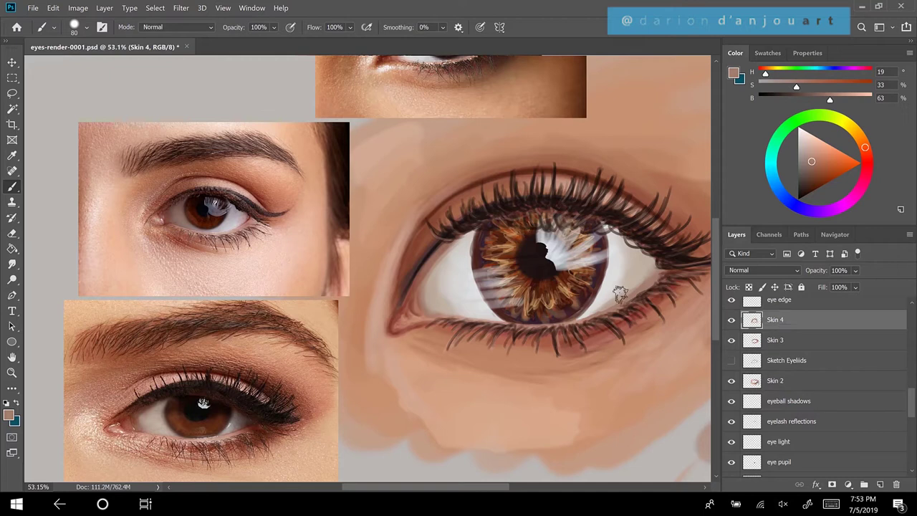
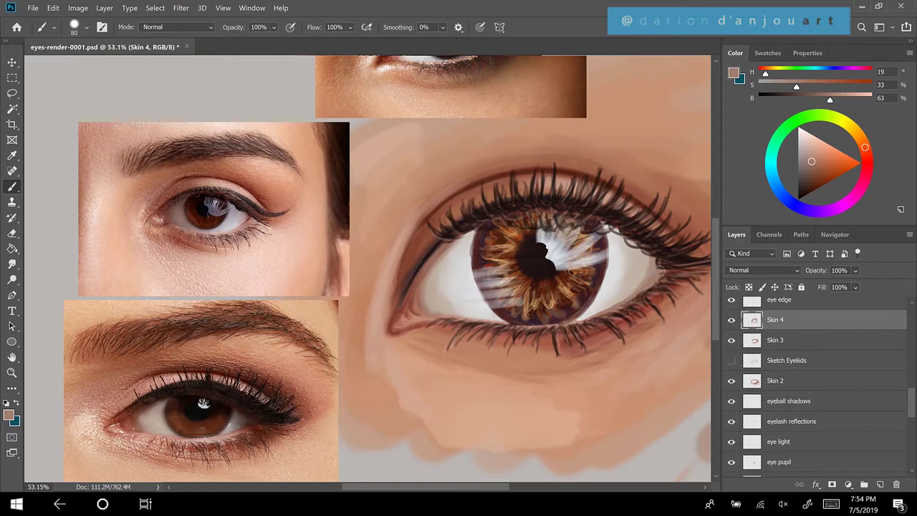
left_click(730, 320)
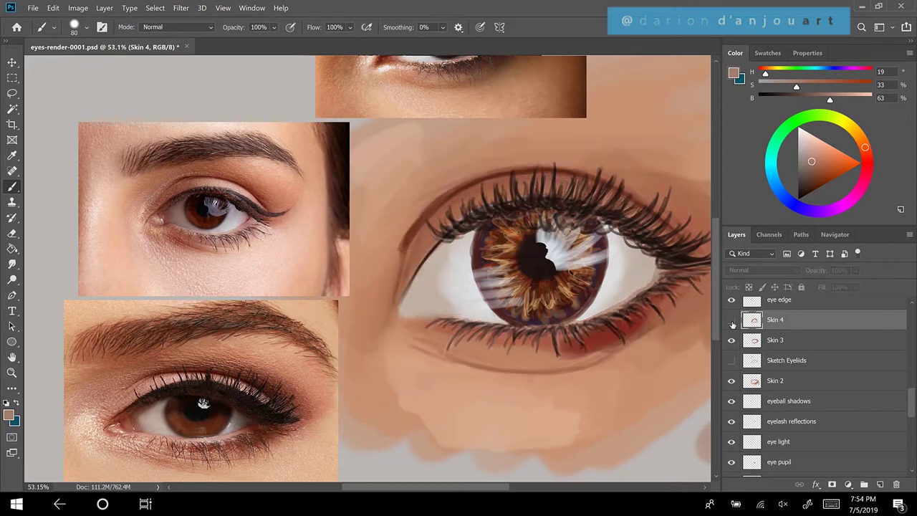
left_click(731, 320)
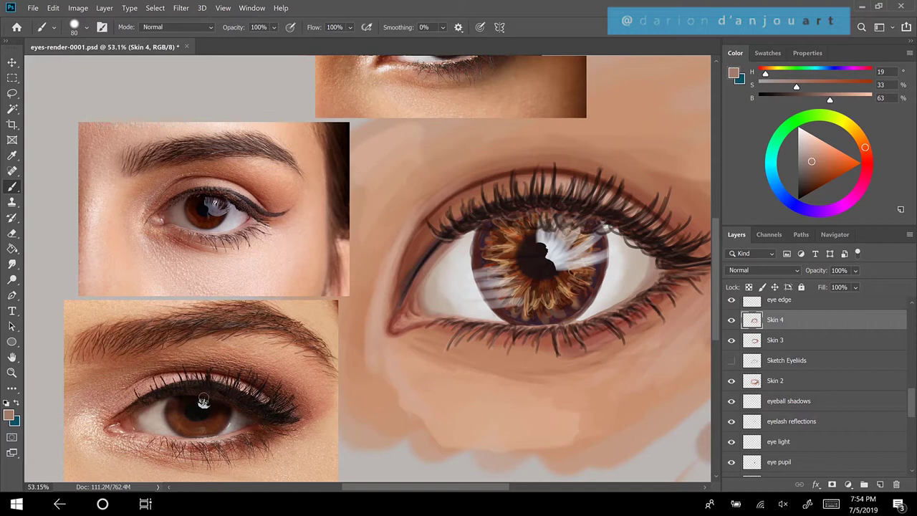
Sample the catchlight in the lower reference eye, adjust it to H 19, S 12, B 93, and paint tear duct highlights with brush size 35
left_click(203, 401, "alt")
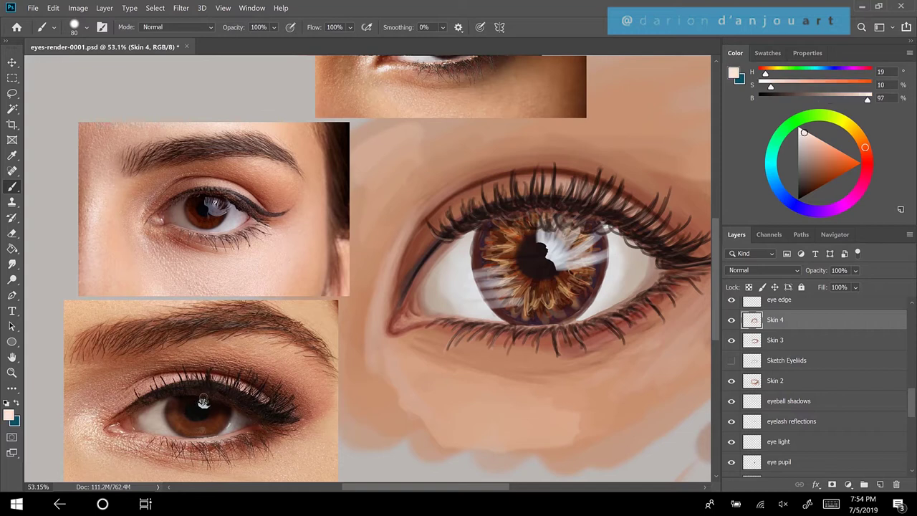
left_click(805, 136)
key("bracketleft")
key("bracketleft")
key("bracketleft")
key("bracketleft")
key("bracketleft")
key("bracketleft")
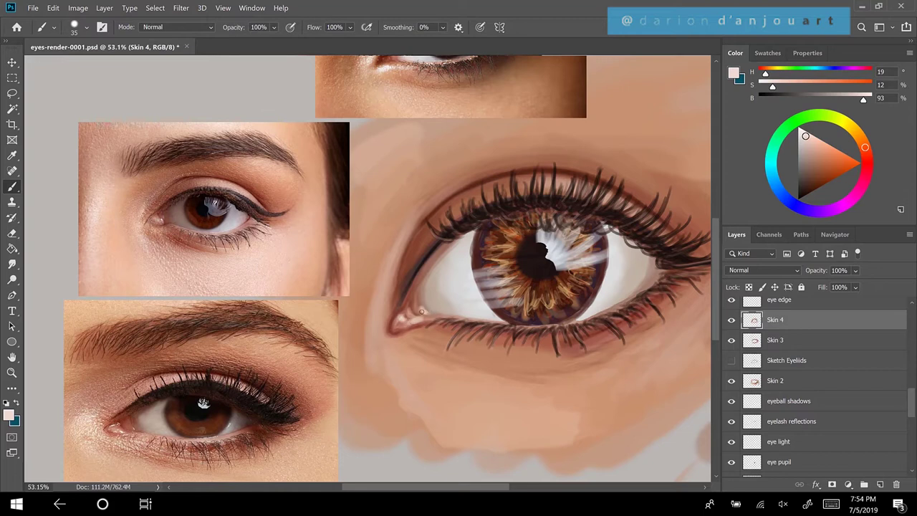
left_click_drag(405, 310, 410, 297)
Sample a reddish skin tone at the lower reference's inner eye corner and tone down the tear duct highlights with it
scroll(421, 290, "down", 1)
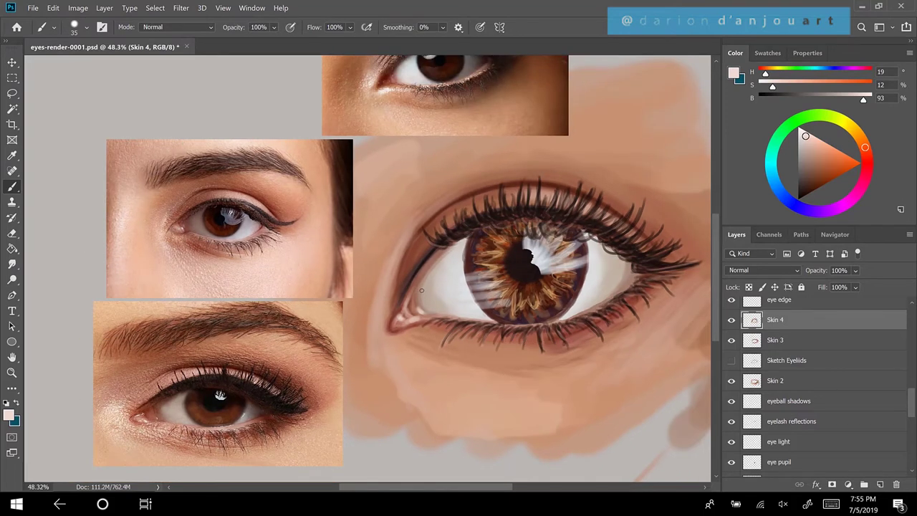
scroll(421, 290, "down", 2)
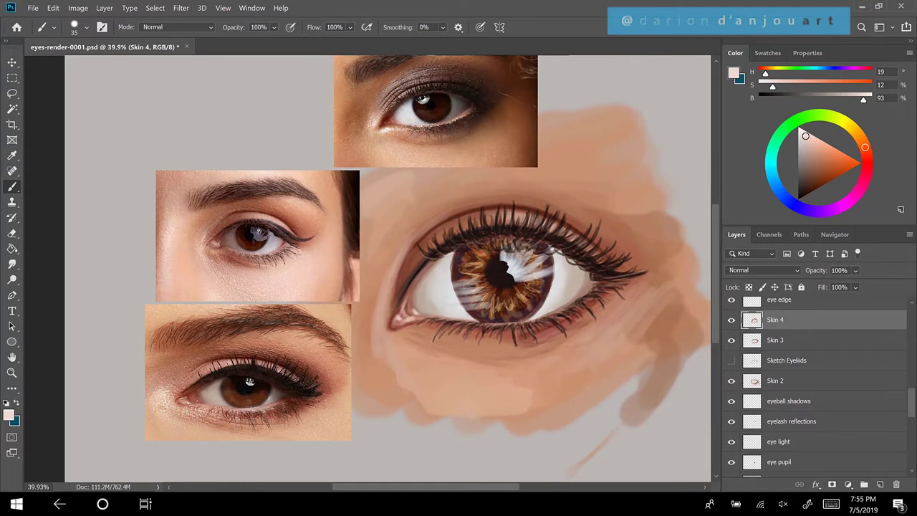
scroll(387, 336, "down", 1)
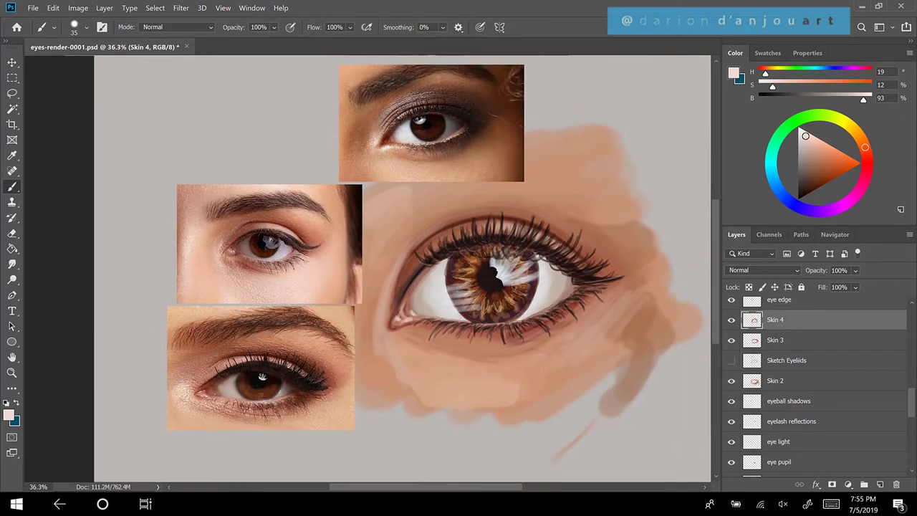
scroll(262, 376, "down", 1)
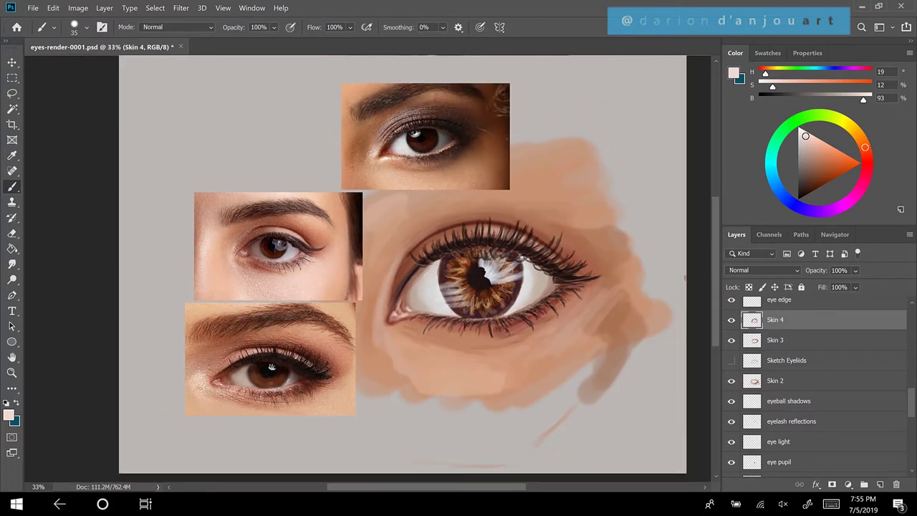
scroll(423, 297, "up", 4)
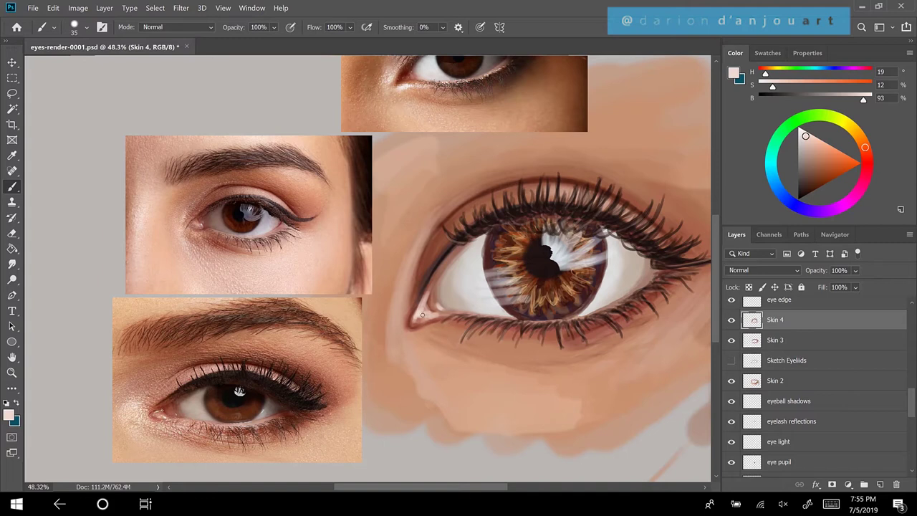
left_click(163, 411, "alt")
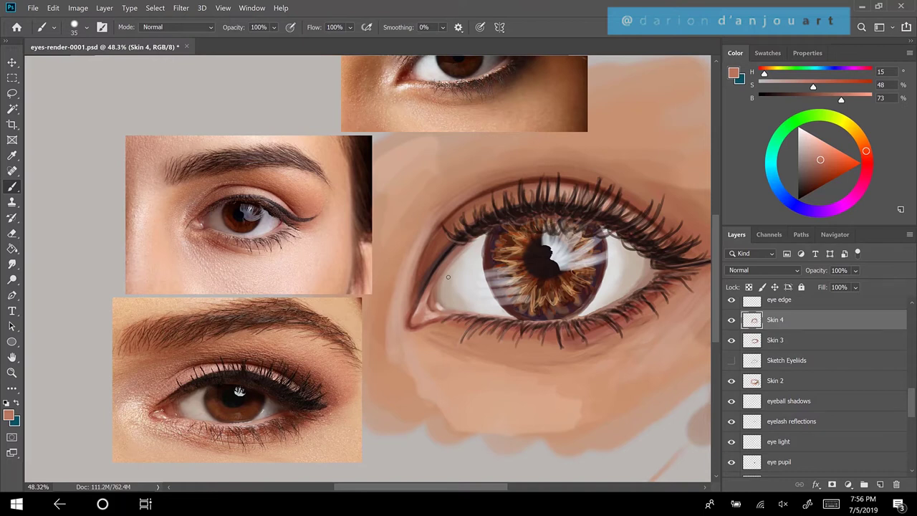
Choose a pale pink of H 15, S 9, B 96, reduce the brush to 10 and paint fine wet highlights in the tear duct
left_click(805, 137)
left_click(803, 133)
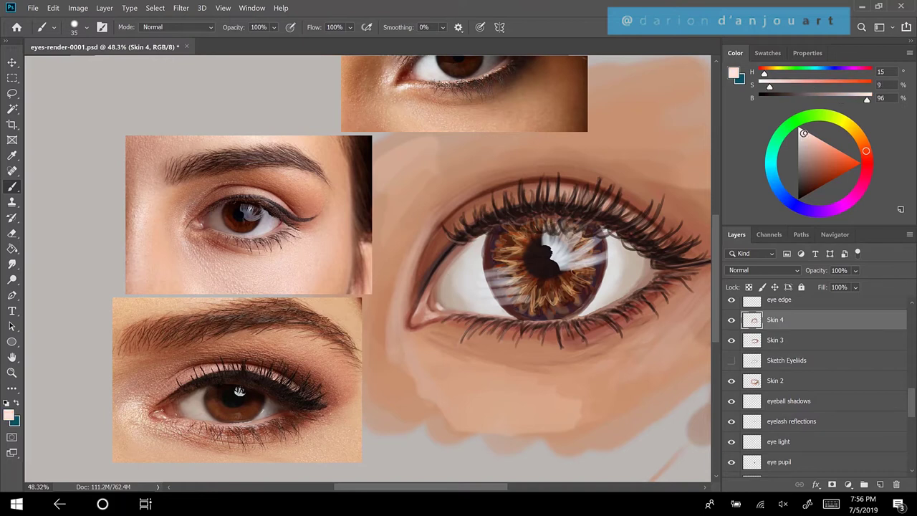
key("bracketleft")
key("bracketleft")
key("ctrl+z")
scroll(363, 270, "down", 1)
scroll(459, 296, "down", 1)
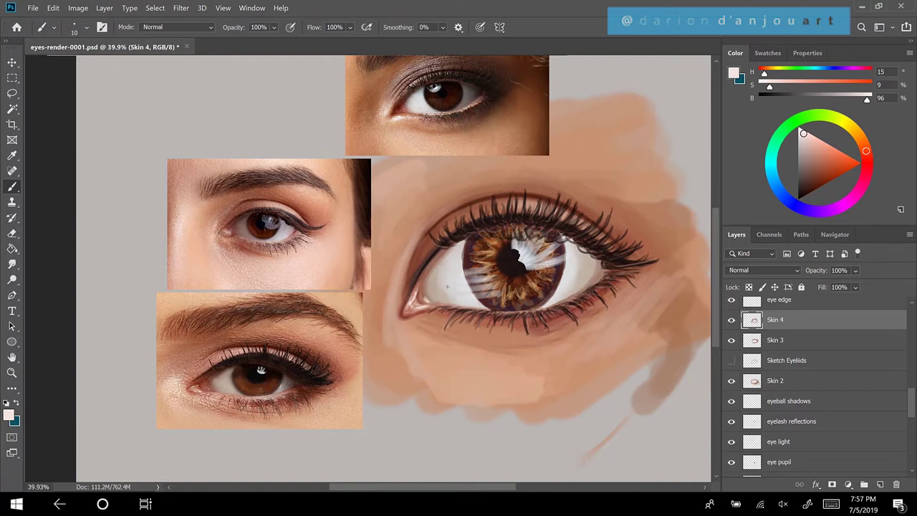
scroll(447, 286, "up", 2)
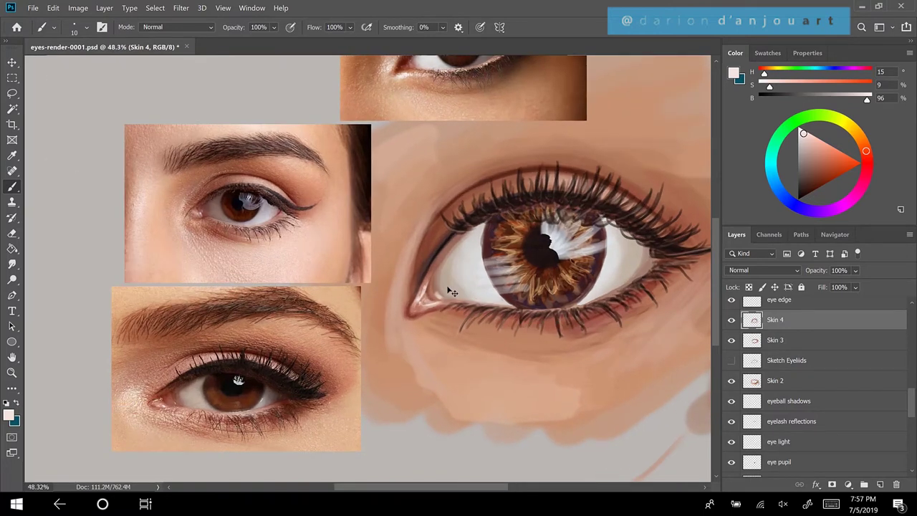
Reuse the recent reddish skin colour H 15, S 48, B 73 and enlarge the brush to 40 to blend the tear duct
left_click(767, 53)
left_click(742, 70)
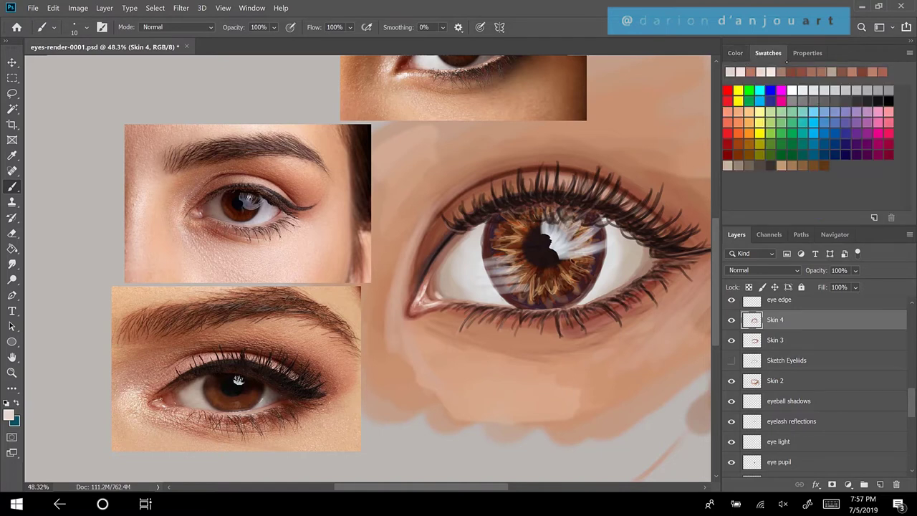
left_click(741, 72)
left_click(750, 71)
left_click(734, 53)
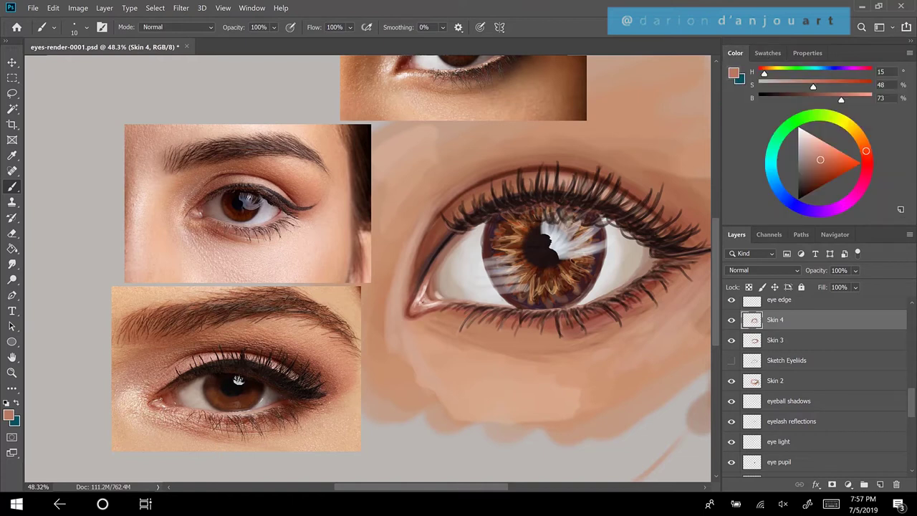
key("bracketright")
key("bracketright")
key("bracketright")
key("bracketright")
key("bracketright")
Sample the tear duct's pink, lighten it to H 15, S 15, B 92, and softly highlight the duct with a larger brush
left_click(433, 301, "alt")
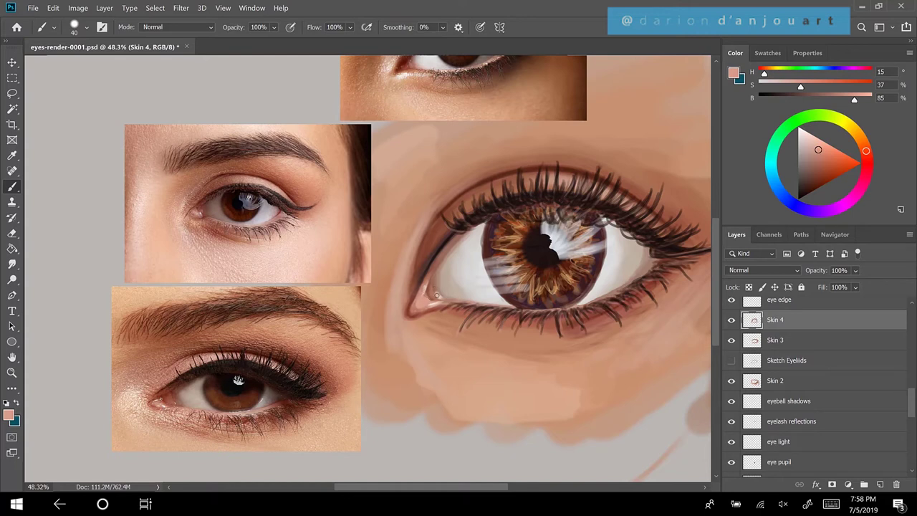
left_click(806, 137)
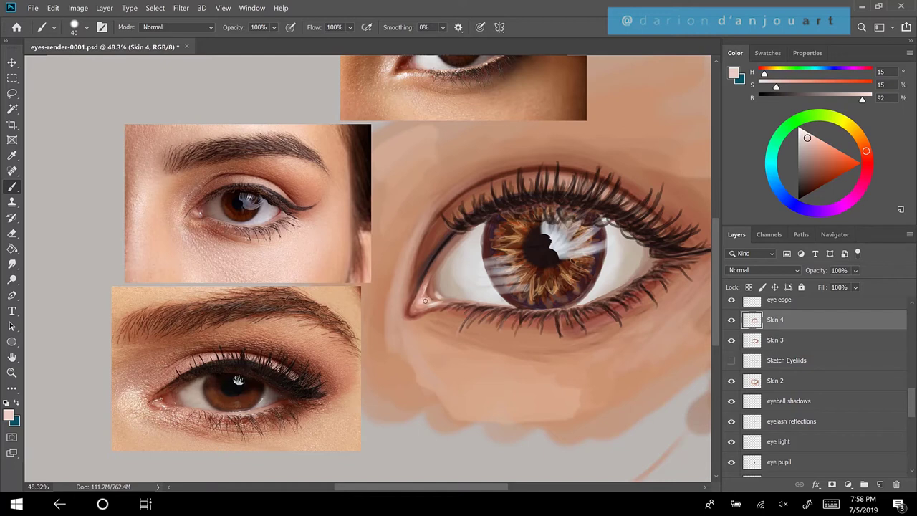
key("bracketright")
key("bracketright")
key("bracketright")
key("bracketright")
key("bracketright")
key("bracketright")
key("bracketright")
Reduce the brush size to 15 and dab small pale pink highlights into the tear duct
key("bracketleft")
key("bracketleft")
key("bracketleft")
key("bracketleft")
key("bracketleft")
key("bracketleft")
key("bracketleft")
key("bracketleft")
key("bracketleft")
Reuse a recent reddish skin colour, enlarge the brush to 35, and blend the tear duct, sampling the tone at its lower rim
left_click(768, 53)
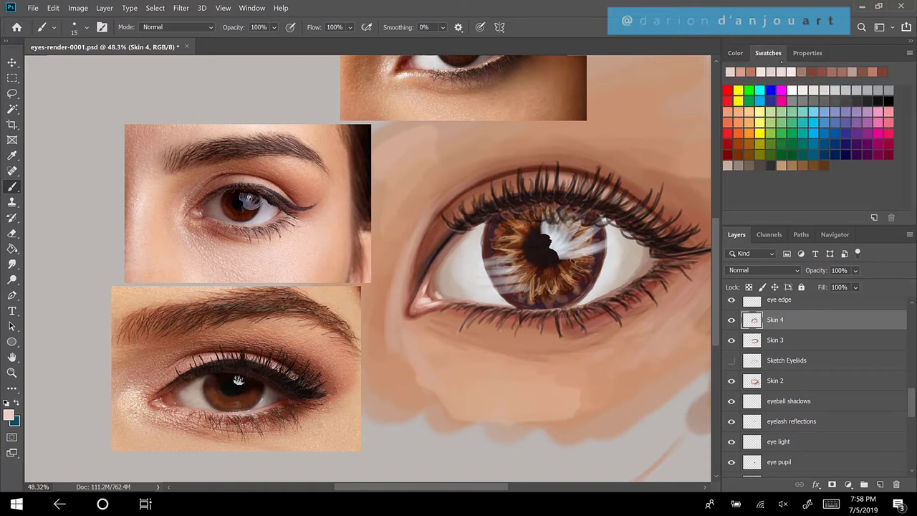
left_click(741, 72)
key("bracketright")
key("bracketright")
key("bracketright")
left_click(428, 313, "alt")
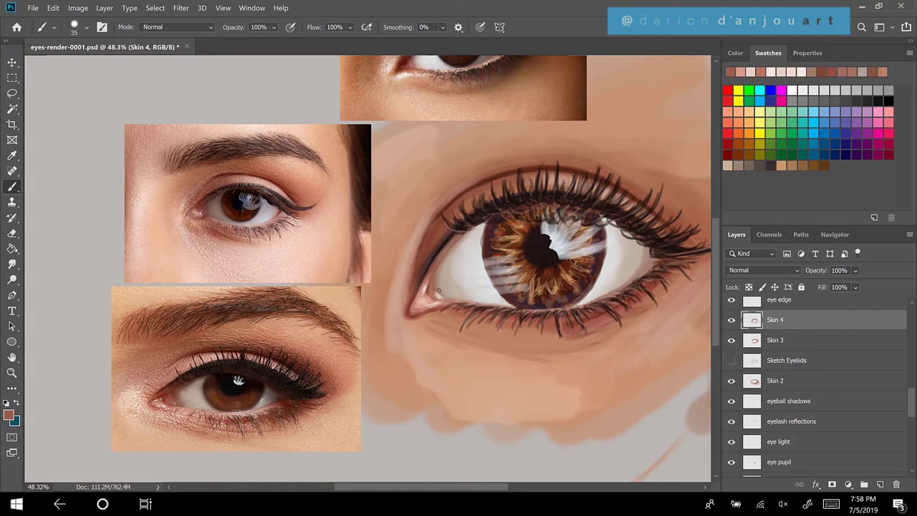
Switch back to the recent pale pink, reduce the brush to 3, and paint tiny wet highlights in the tear duct
left_click(750, 72)
key("bracketleft")
key("bracketleft")
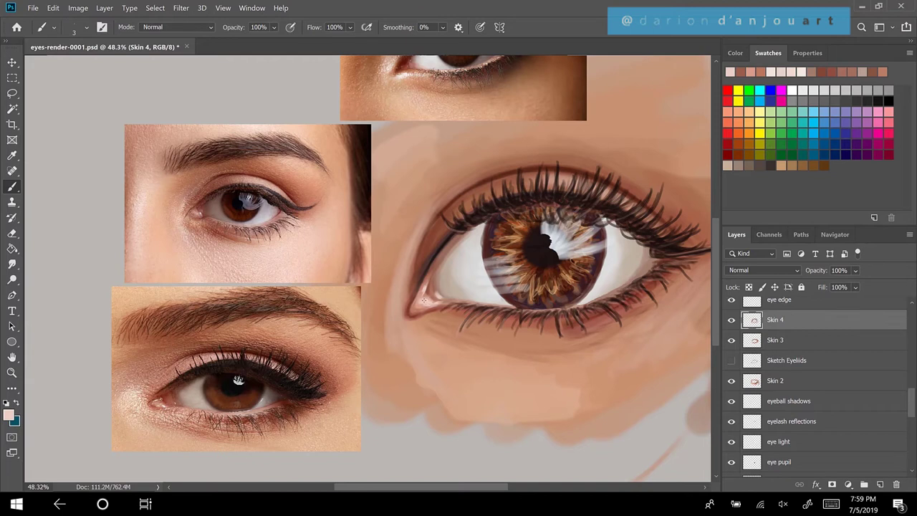
Examine the whole painting and compare it with and without the Skin 4 layer
scroll(423, 300, "down", 2)
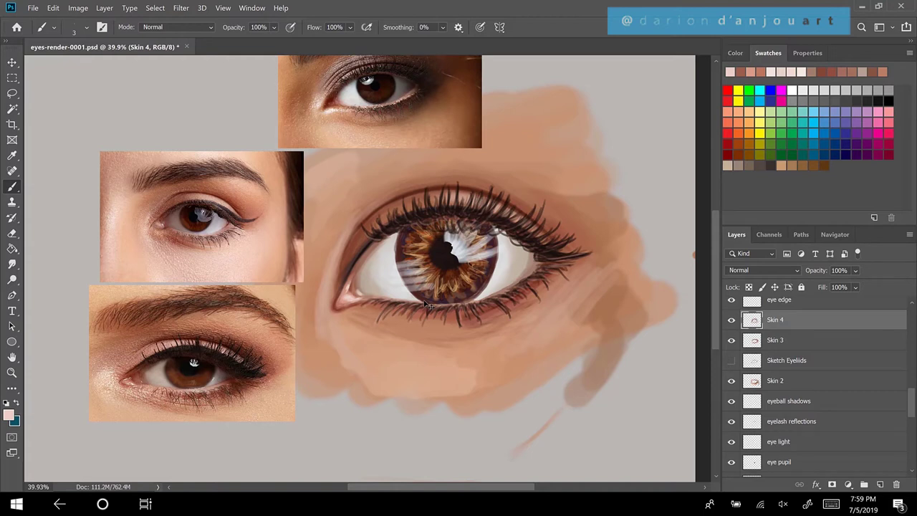
scroll(426, 304, "up", 2)
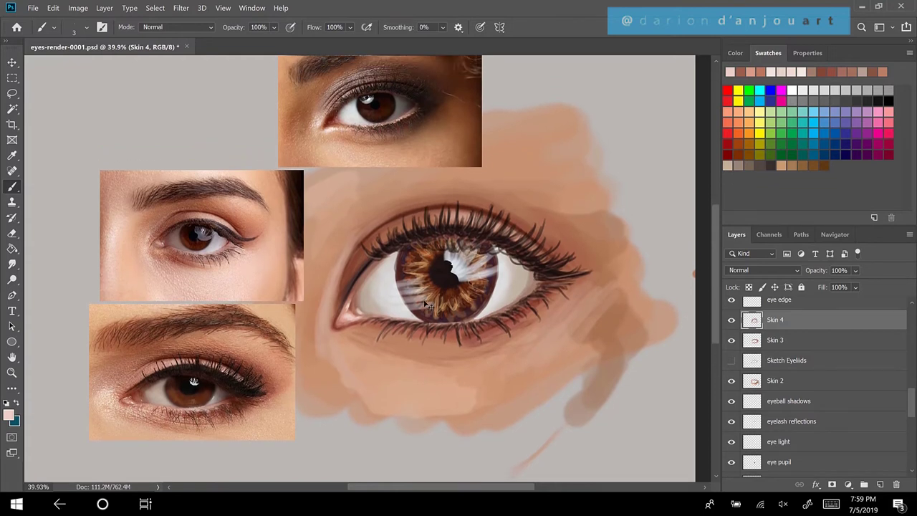
scroll(427, 305, "down", 1)
scroll(427, 304, "down", 1)
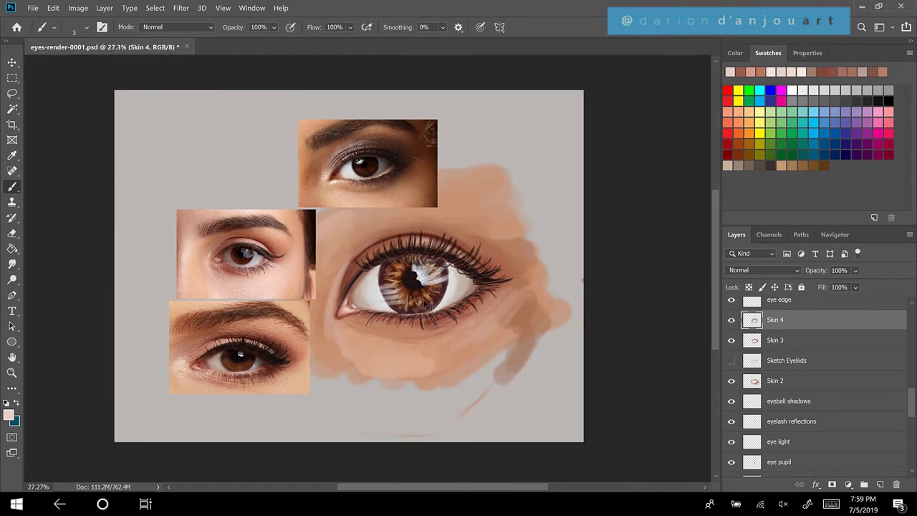
scroll(427, 305, "up", 1)
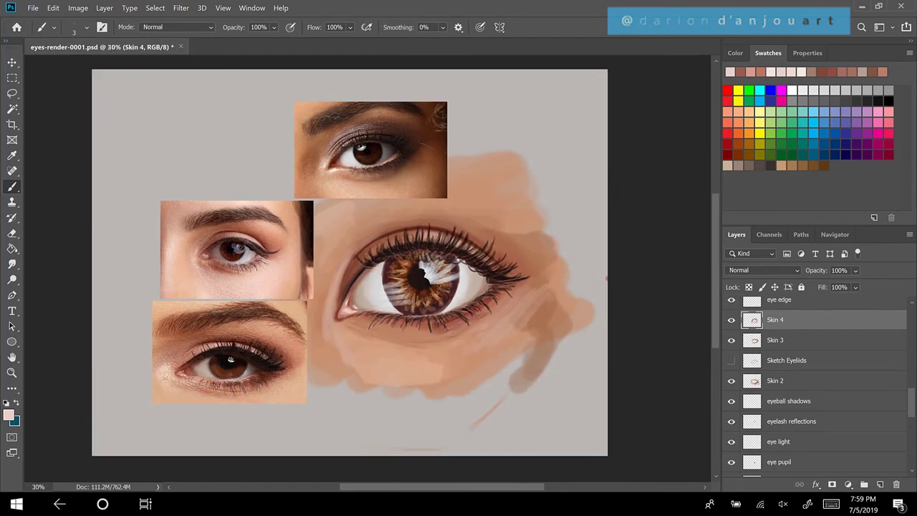
scroll(230, 360, "up", 1)
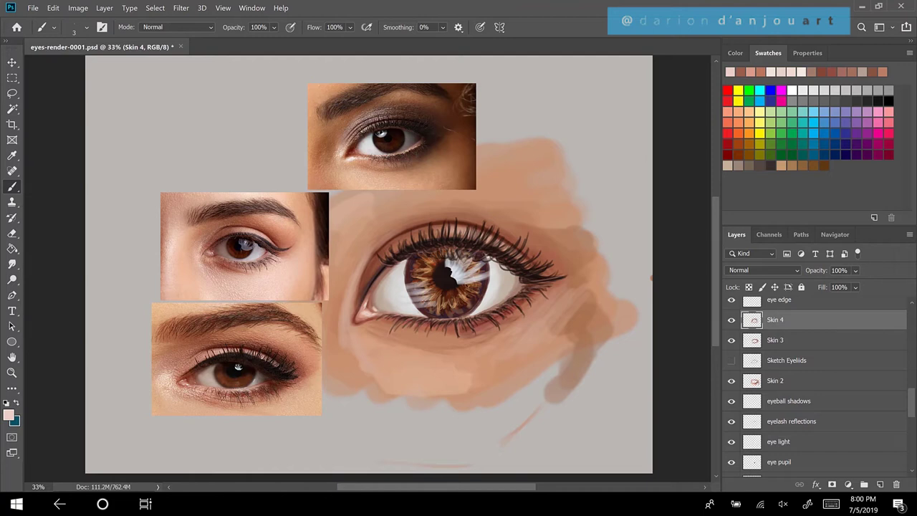
left_click_drag(913, 403, 915, 383)
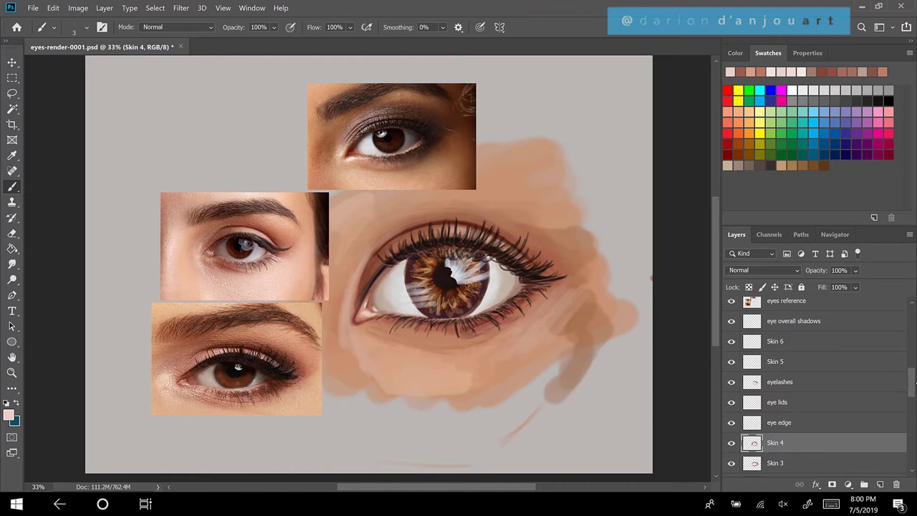
left_click(730, 443)
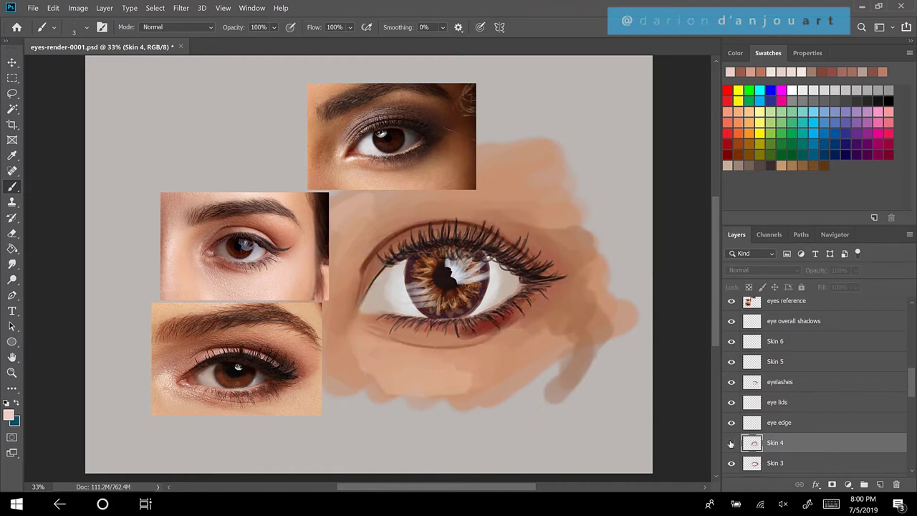
left_click(730, 442)
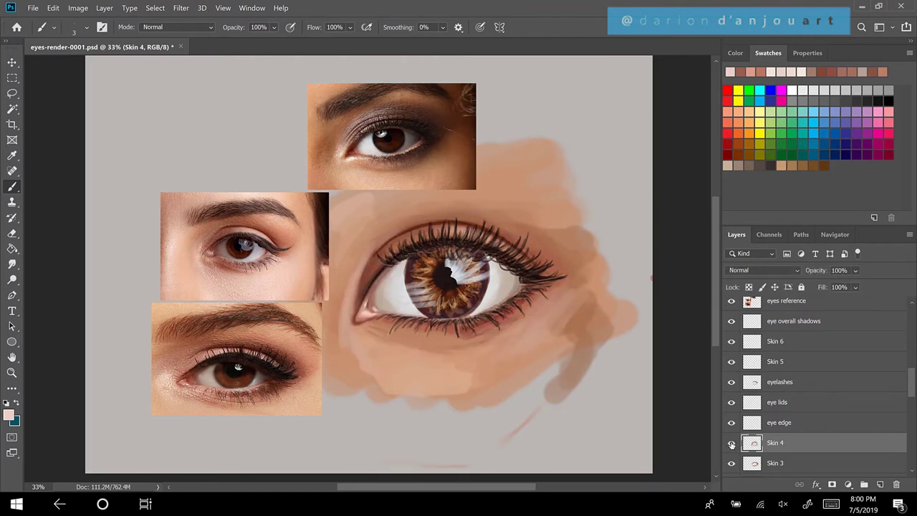
left_click(731, 442)
left_click(730, 443)
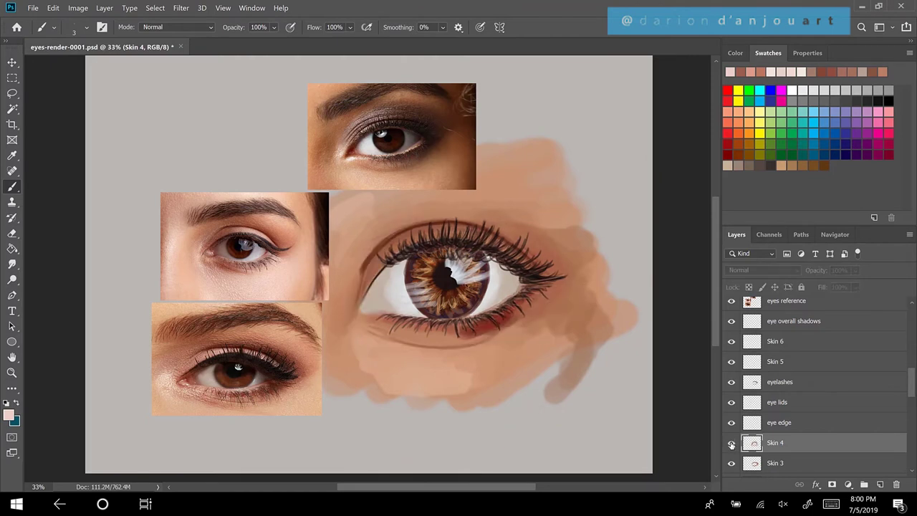
Hide and reshow the Skin 3 and Skin 2 layers one at a time to compare what each contributes
left_click(731, 463)
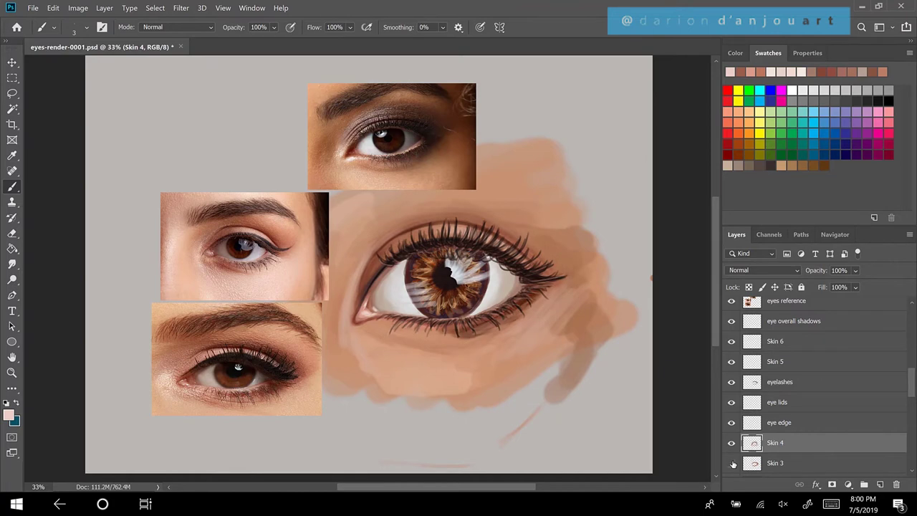
left_click(731, 463)
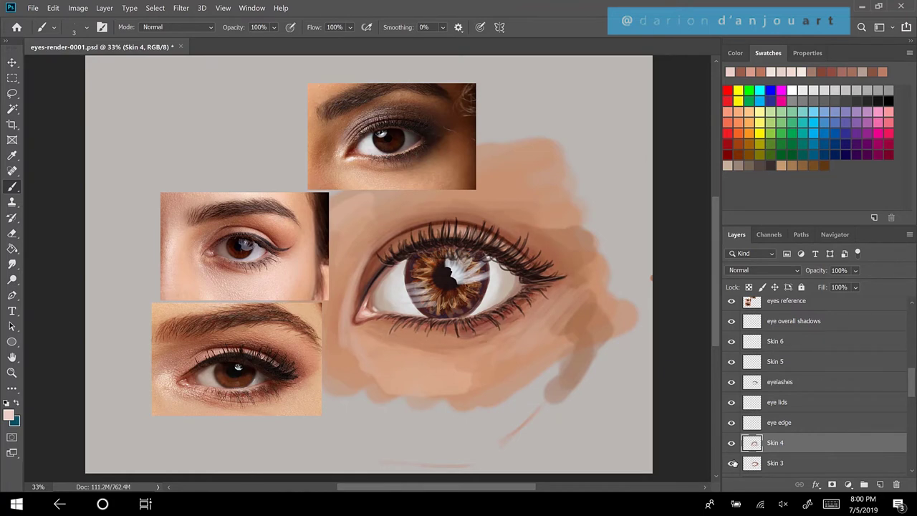
left_click_drag(909, 384, 908, 396)
left_click(731, 369)
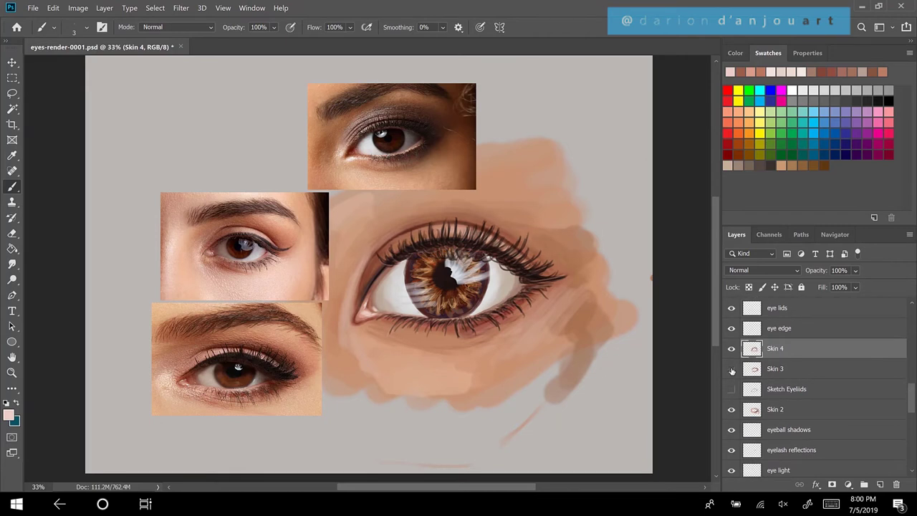
left_click(732, 369)
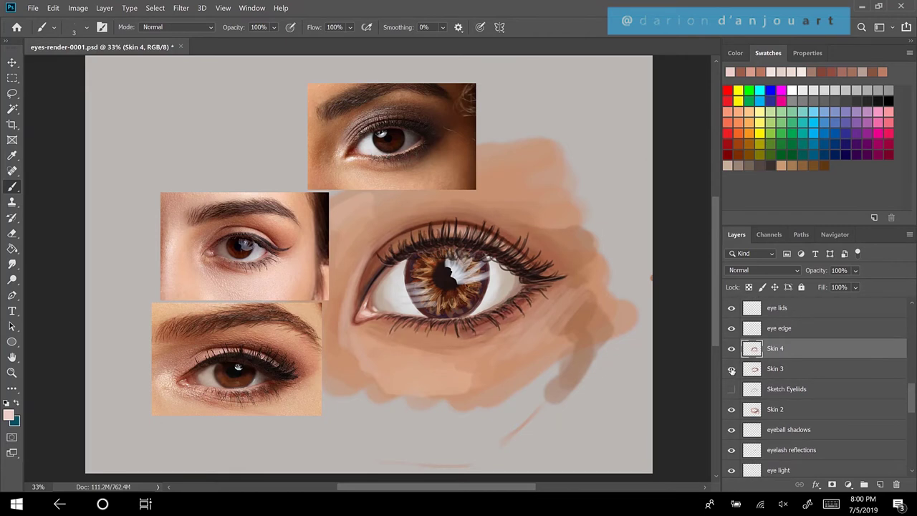
left_click_drag(908, 392, 907, 401)
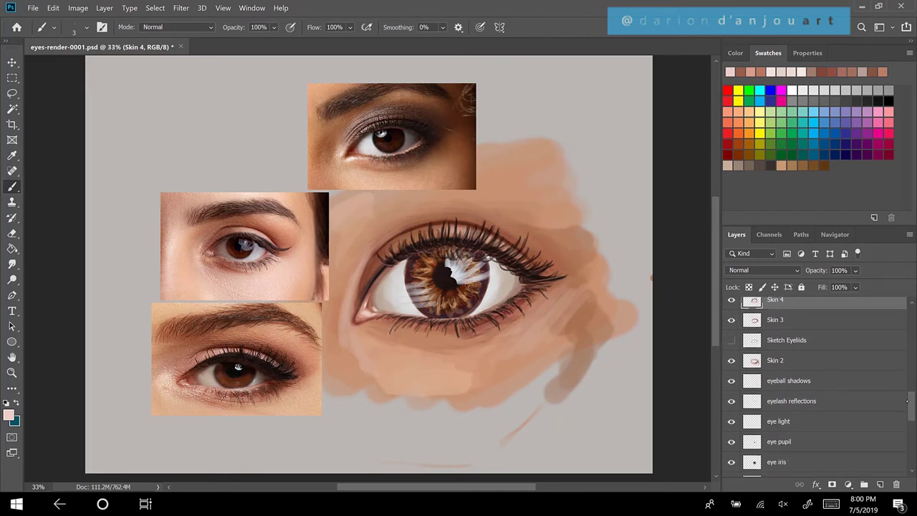
left_click(731, 360)
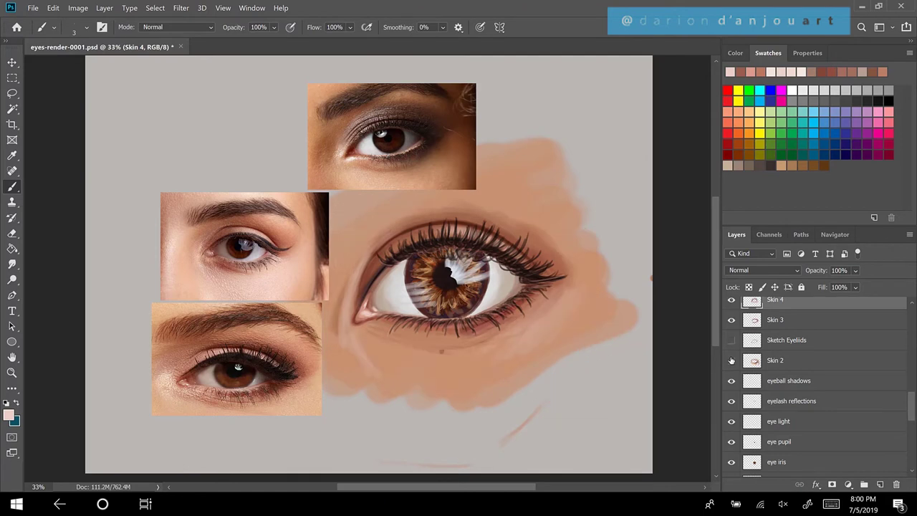
left_click(731, 360)
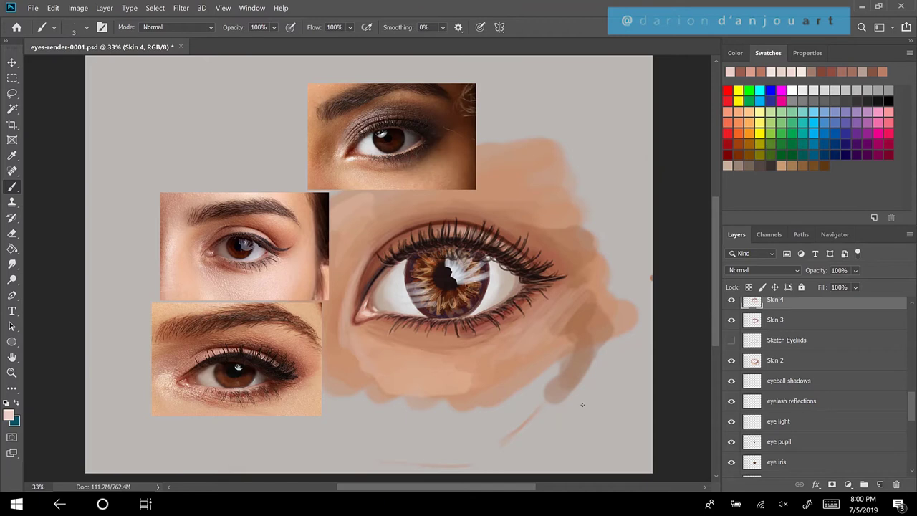
Make the eyeball shadows layer active and choose a dark reddish brown of H 15, S 57, B 36
left_click_drag(912, 404, 907, 405)
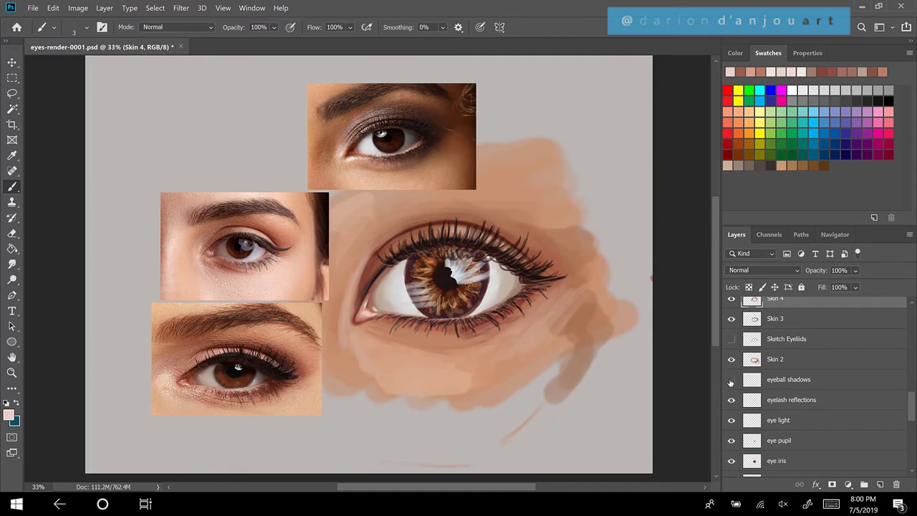
left_click(730, 380)
left_click(789, 379)
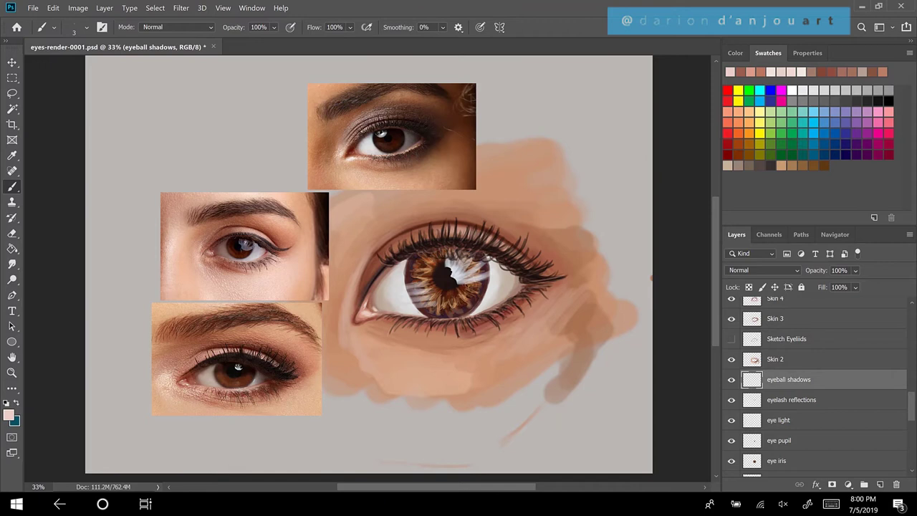
left_click(735, 52)
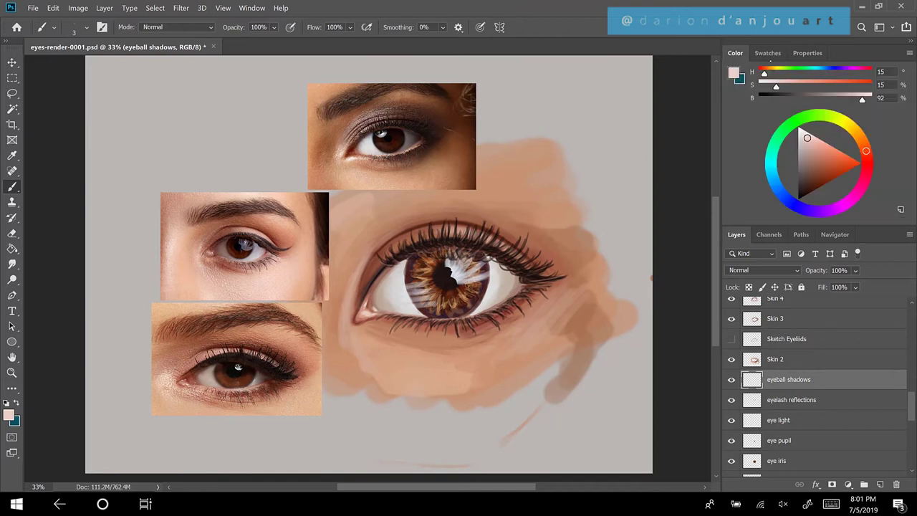
left_click(811, 181)
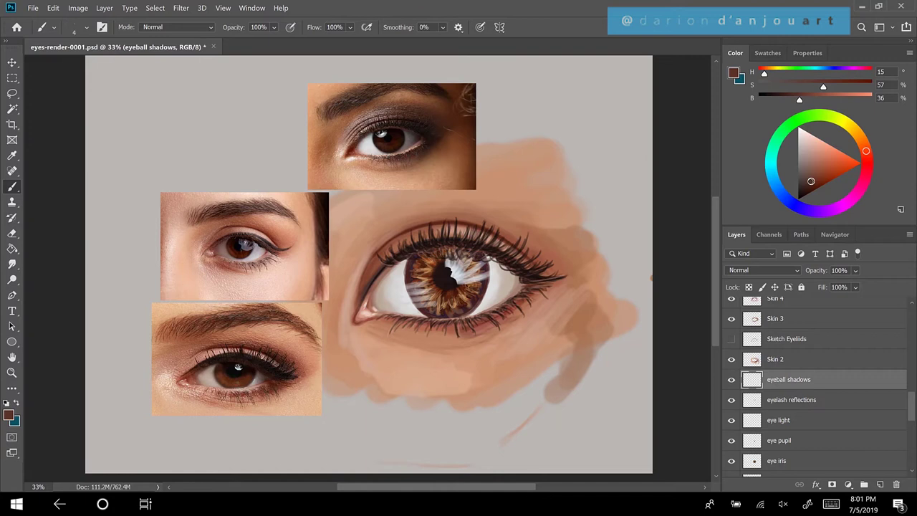
Enlarge the brush to 400 and paint soft shadows on both sides of the eyeball white
key("bracketright")
key("bracketright")
key("bracketright")
key("bracketright")
key("bracketright")
key("bracketright")
key("bracketright")
key("bracketright")
key("bracketright")
key("bracketright")
key("bracketright")
key("bracketright")
key("bracketright")
key("bracketright")
key("bracketright")
key("bracketright")
key("bracketright")
key("bracketleft")
key("bracketleft")
key("bracketleft")
key("bracketleft")
key("bracketleft")
key("bracketright")
key("bracketright")
key("bracketright")
mouse_move(834, 379)
left_mouse_down()
mouse_move(838, 303)
mouse_move(835, 378)
left_mouse_up()
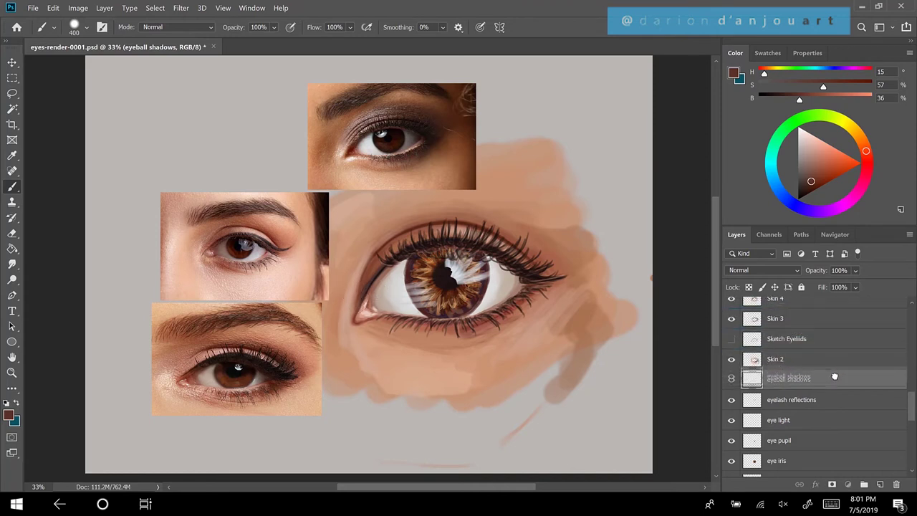
scroll(908, 402, "up", 2)
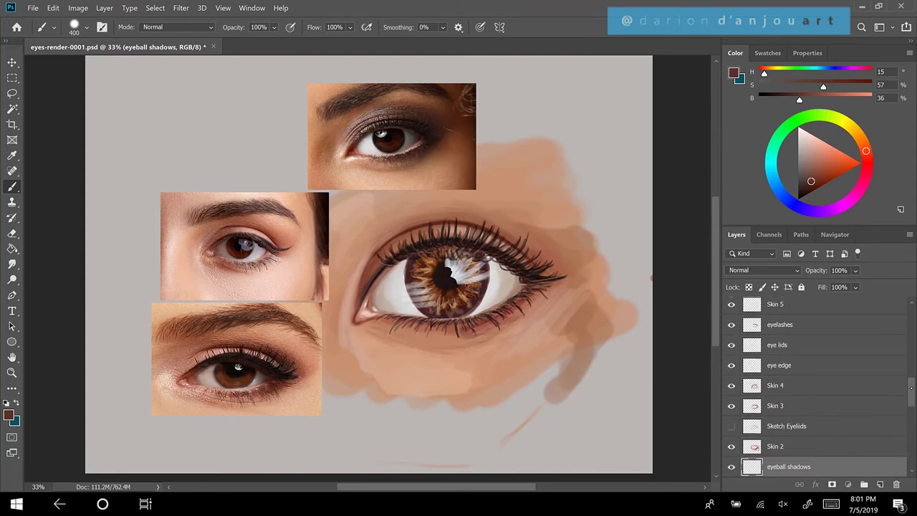
scroll(910, 395, "down", 1)
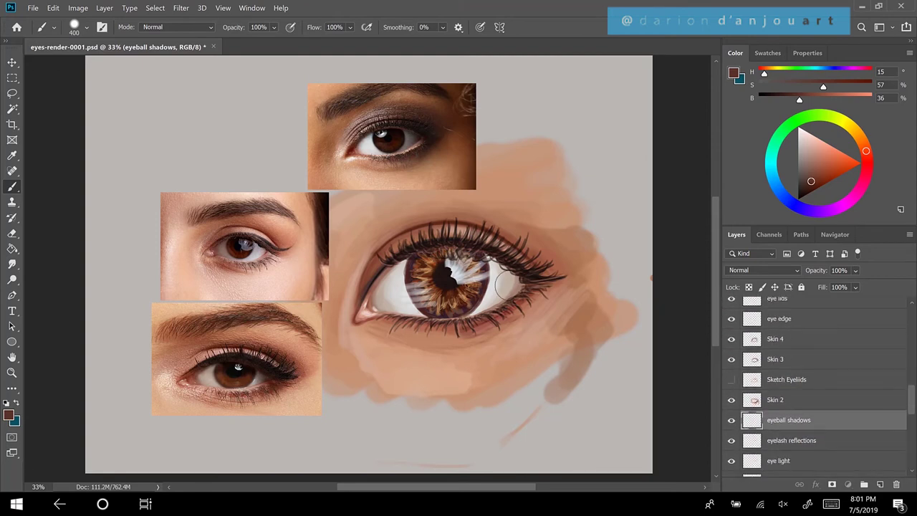
left_click_drag(506, 291, 507, 274)
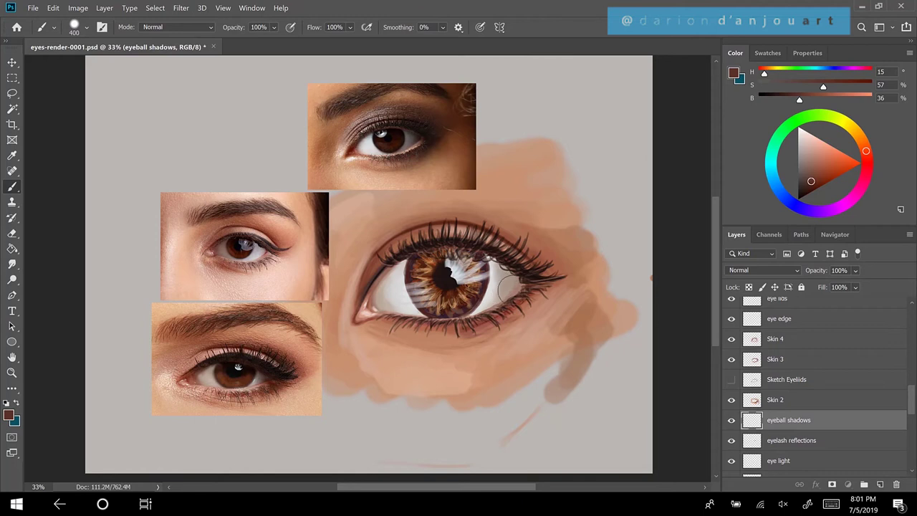
mouse_move(388, 288)
left_mouse_down()
mouse_move(393, 302)
mouse_move(380, 285)
left_mouse_up()
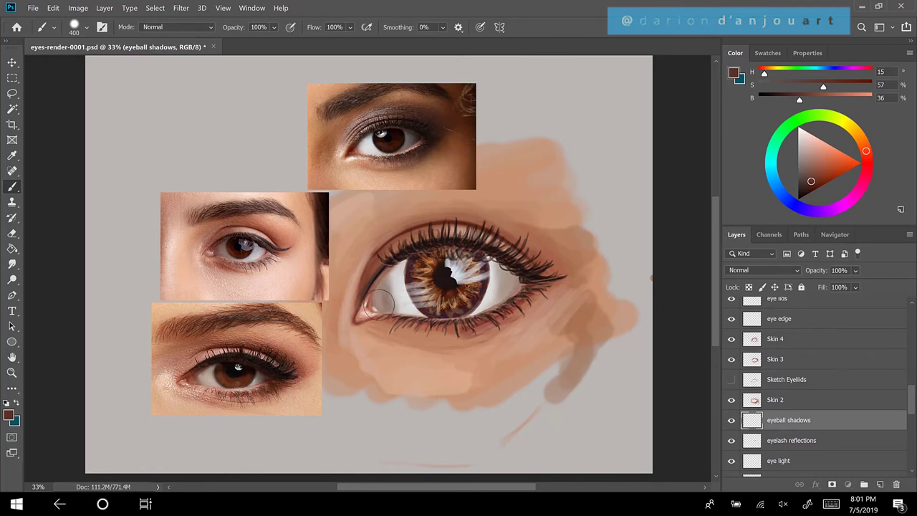
left_click_drag(379, 304, 375, 286)
Switch to the Eraser with the Hard Round 102 1 brush and clean up the shadow on the eyeball's inner side
key("e")
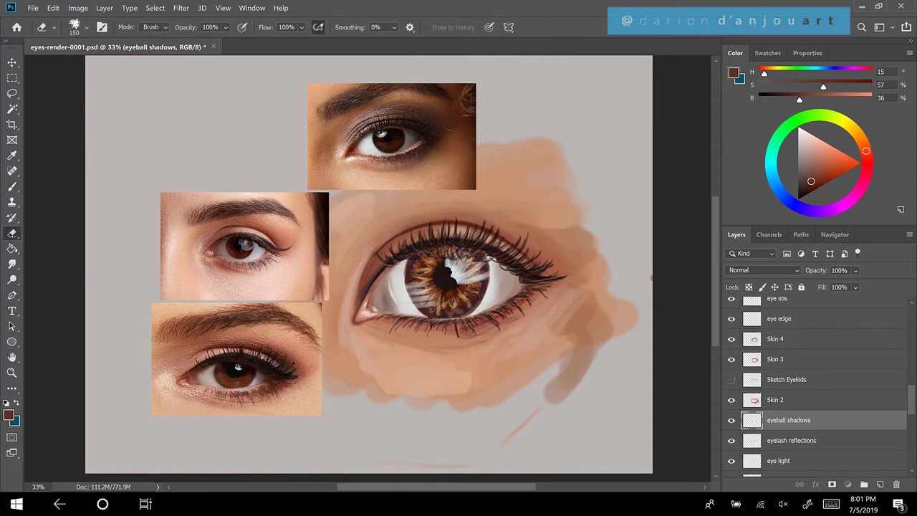
left_click(77, 26)
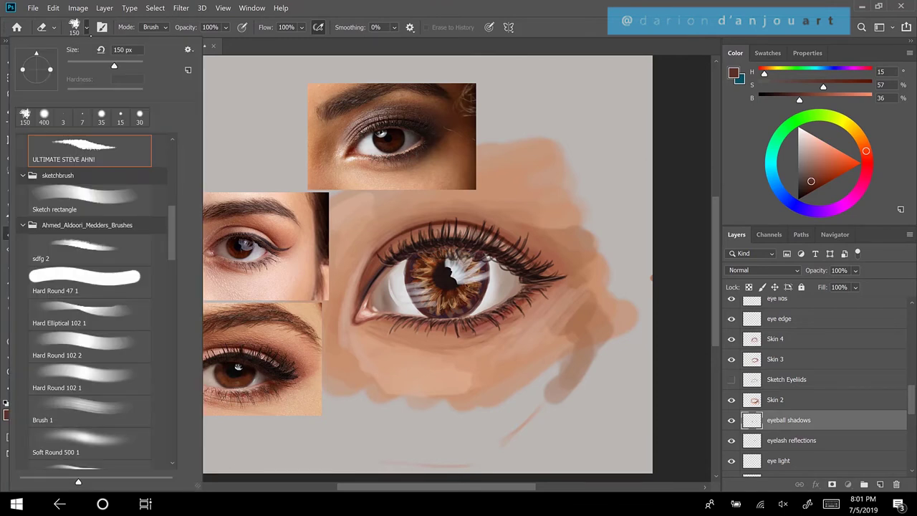
left_click(84, 373)
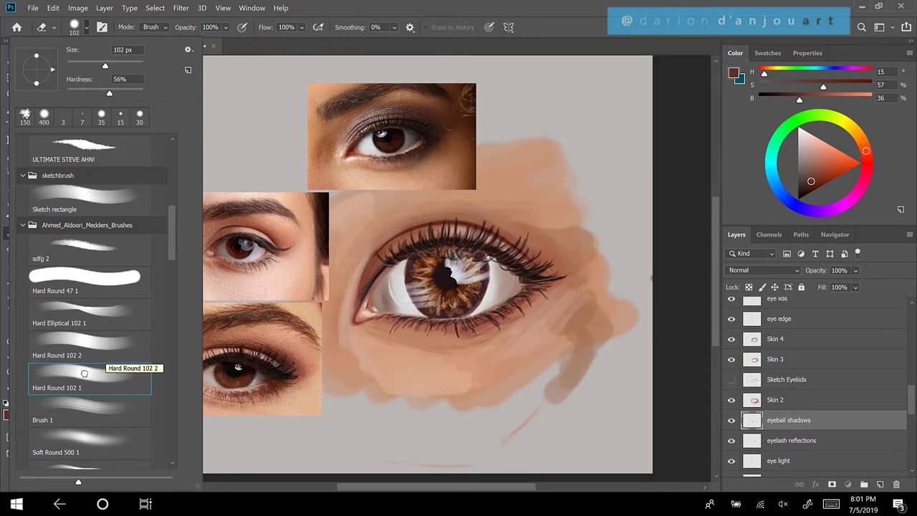
left_click(392, 284)
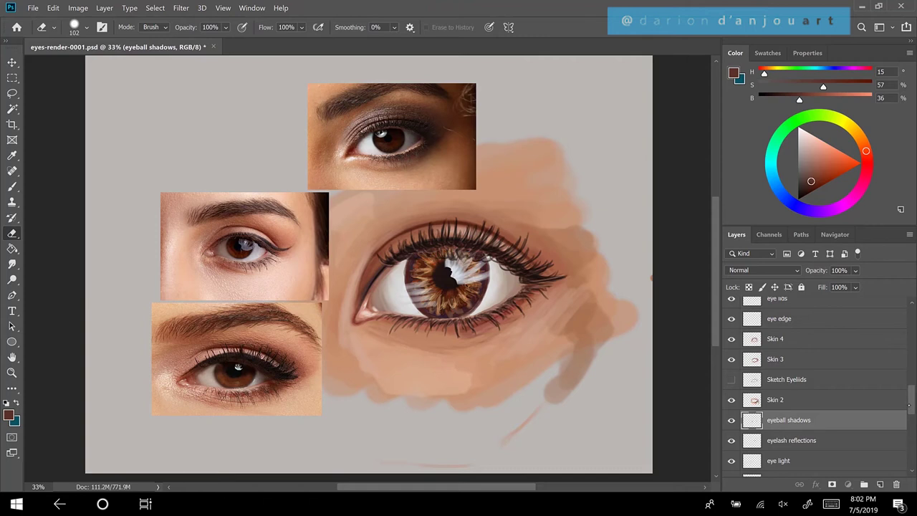
Make the eye overall shadows layer active, enlarge the tool size to 400 and set the colour to H 30, S 57, B 36
left_click_drag(909, 399, 906, 374)
left_click(807, 360)
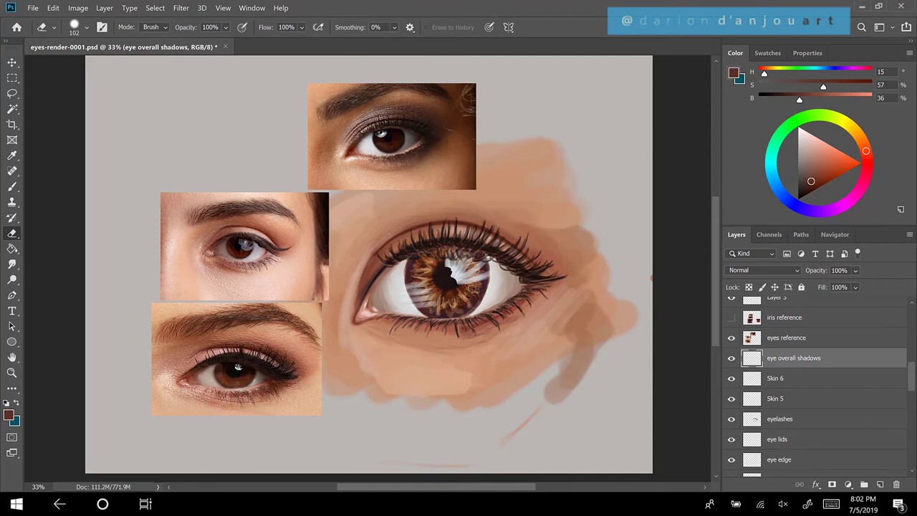
key("bracketright")
key("bracketright")
key("bracketright")
key("bracketright")
key("bracketright")
key("bracketright")
key("bracketright")
mouse_move(865, 151)
left_mouse_down()
mouse_move(865, 161)
mouse_move(860, 138)
left_mouse_up()
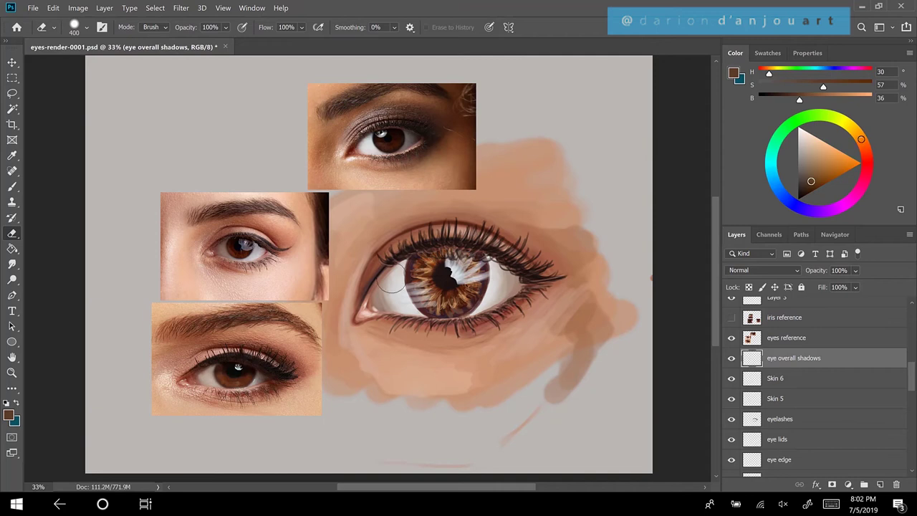
Paint a soft brown shadow across the upper eyeball and iris beneath the upper lashes with the Brush at size 400
key("bracketright")
key("bracketright")
key("bracketleft")
key("bracketleft")
key("b")
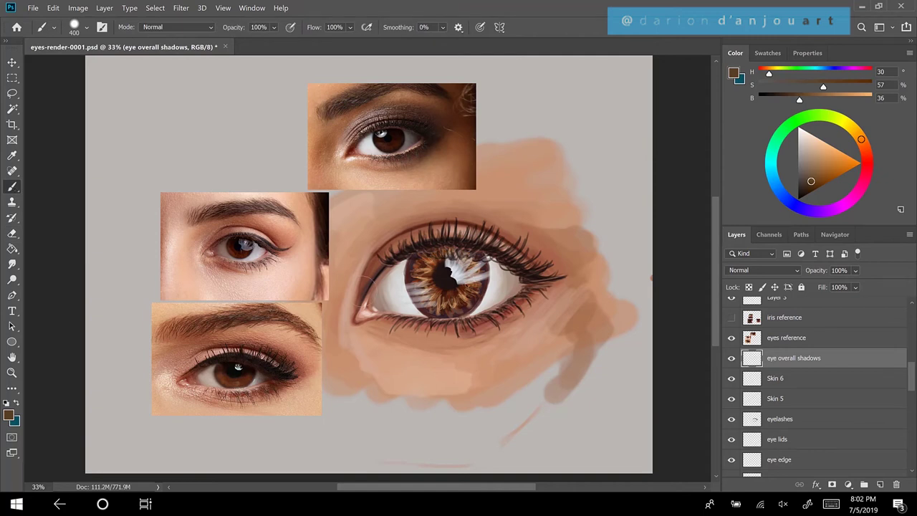
mouse_move(402, 253)
left_mouse_down()
mouse_move(552, 286)
mouse_move(479, 233)
mouse_move(529, 275)
mouse_move(474, 247)
mouse_move(515, 267)
mouse_move(442, 249)
mouse_move(393, 279)
left_mouse_up()
left_click_drag(497, 259, 391, 285)
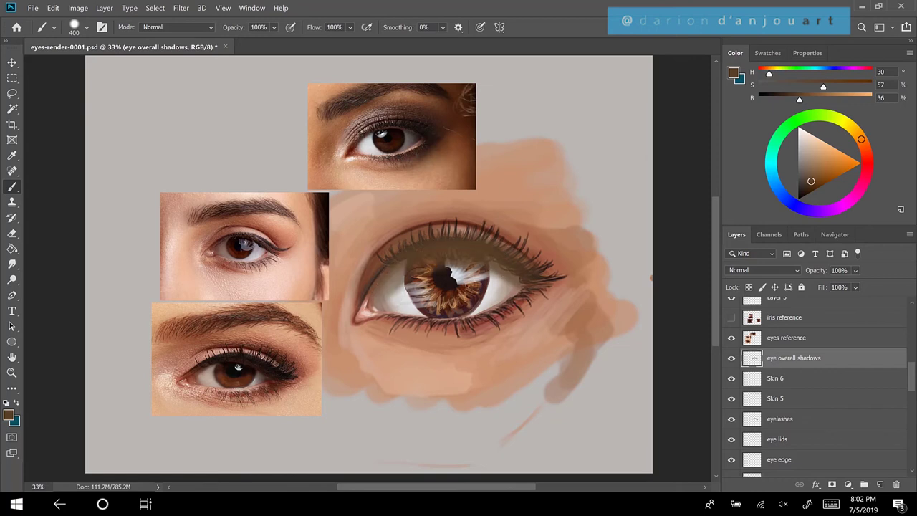
mouse_move(474, 278)
left_mouse_down()
mouse_move(378, 301)
mouse_move(394, 275)
mouse_move(492, 265)
left_mouse_up()
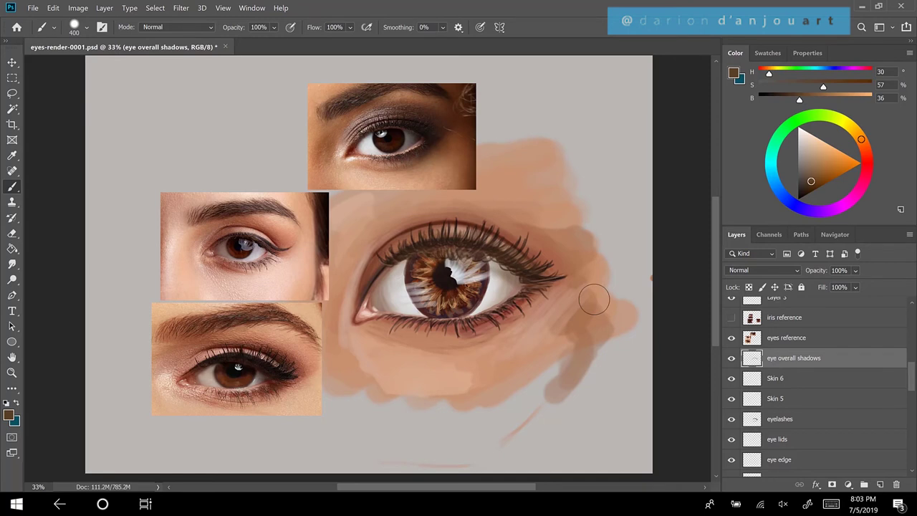
Shift the colour to hue 19, strengthen the shadow beneath the upper lashes and compare the eye with the shadow layer hidden and shown
left_click_drag(860, 139, 866, 147)
mouse_move(554, 255)
left_mouse_down()
mouse_move(451, 249)
mouse_move(388, 266)
mouse_move(524, 254)
mouse_move(435, 247)
left_mouse_up()
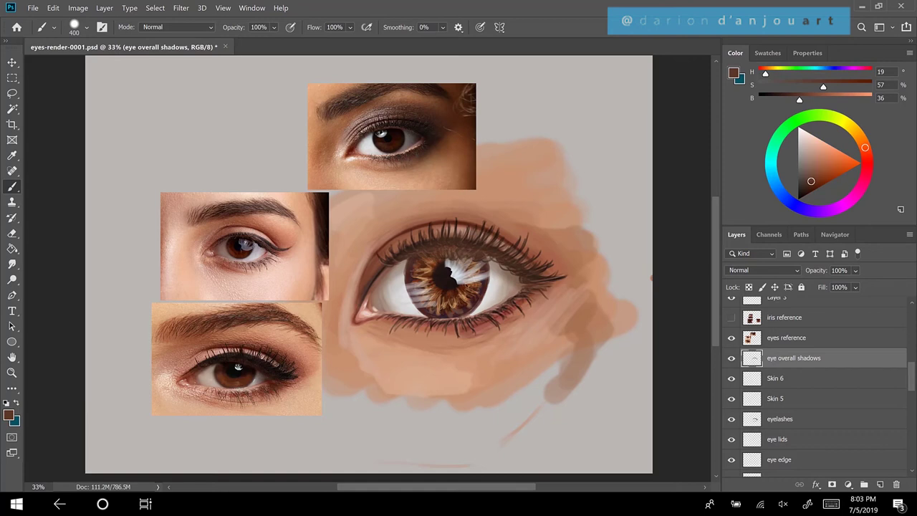
left_click(731, 361)
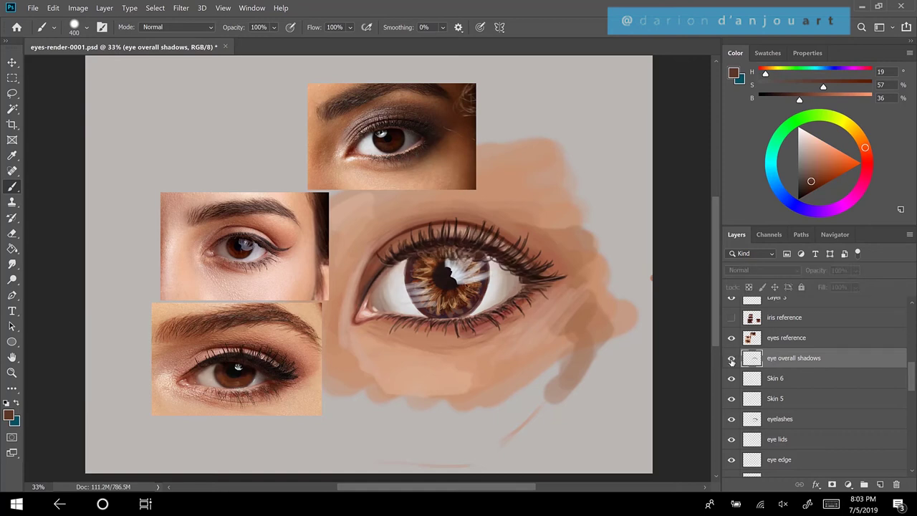
left_click(732, 361)
left_click(731, 361)
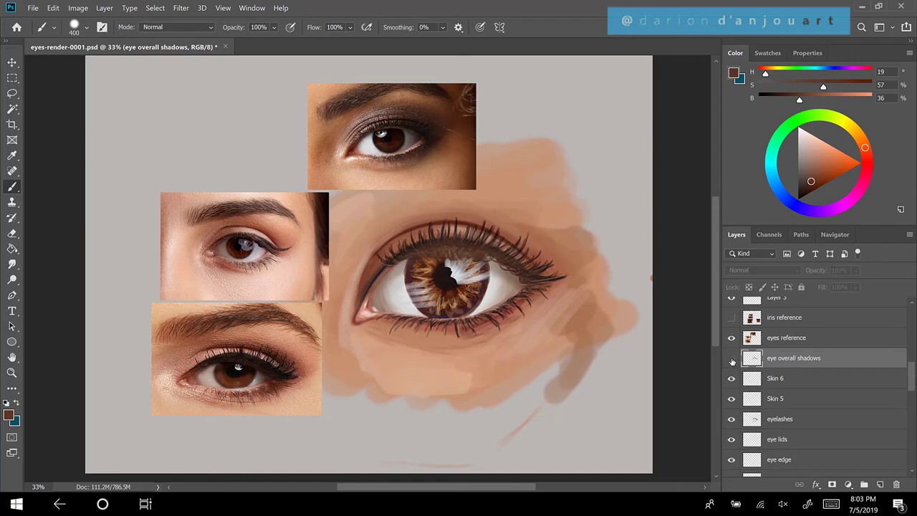
left_click(731, 361)
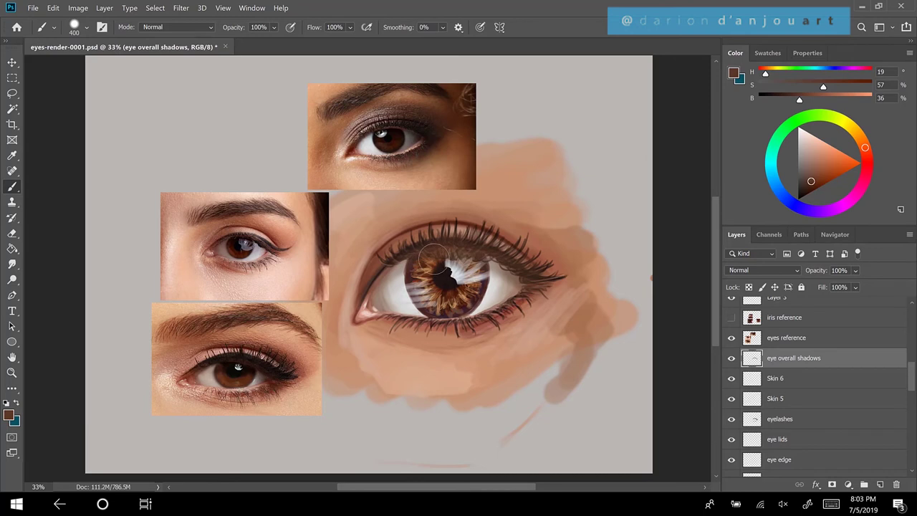
key("ctrl+comma")
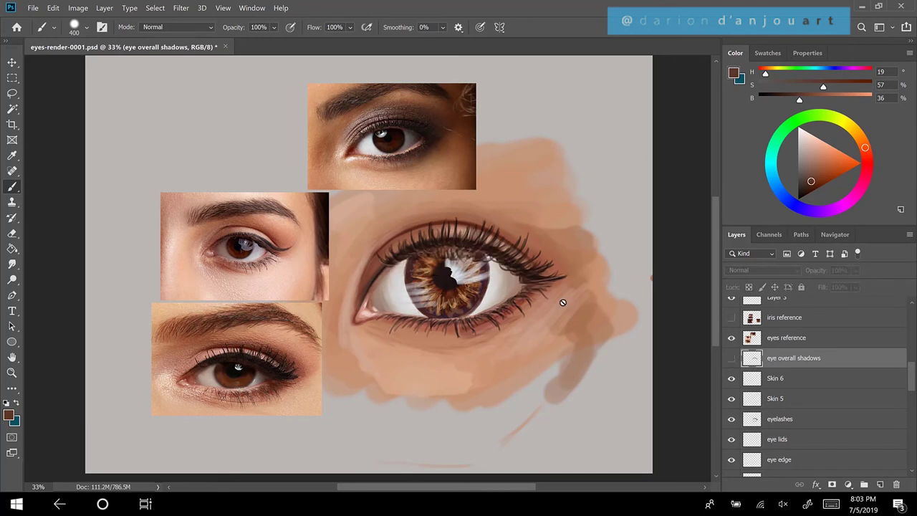
Reshow the eye overall shadows layer and deepen the upper eye shadow using a smaller brush of 200 to 175 and sampled H 19, S 67, B 21
key("bracketleft")
key("bracketleft")
left_click(731, 358)
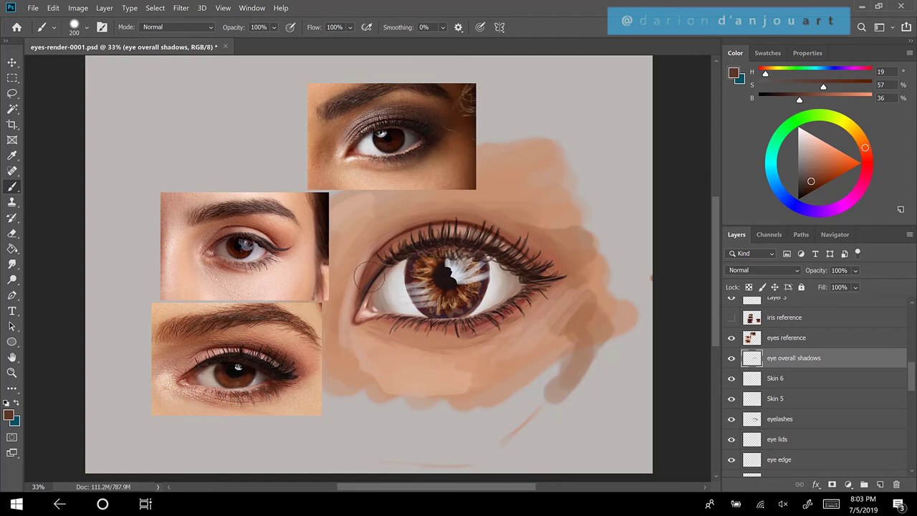
left_click(486, 273, "alt")
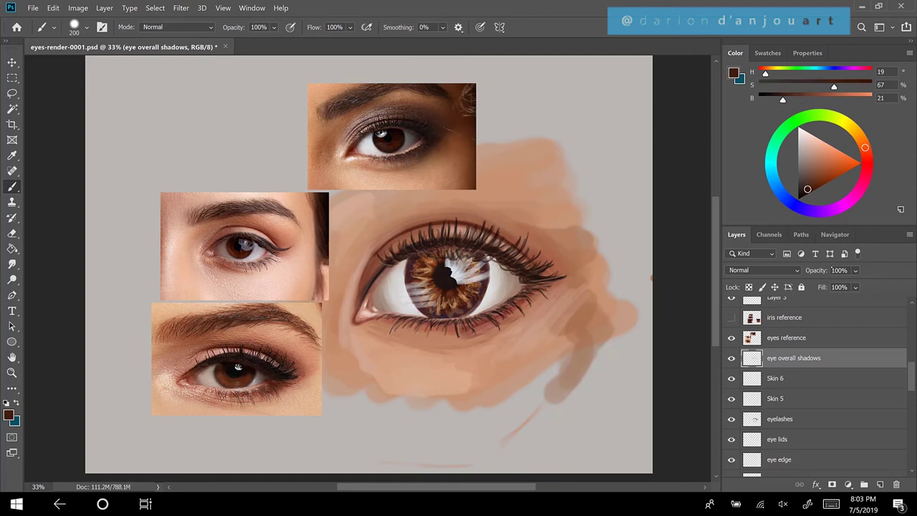
key("bracketleft")
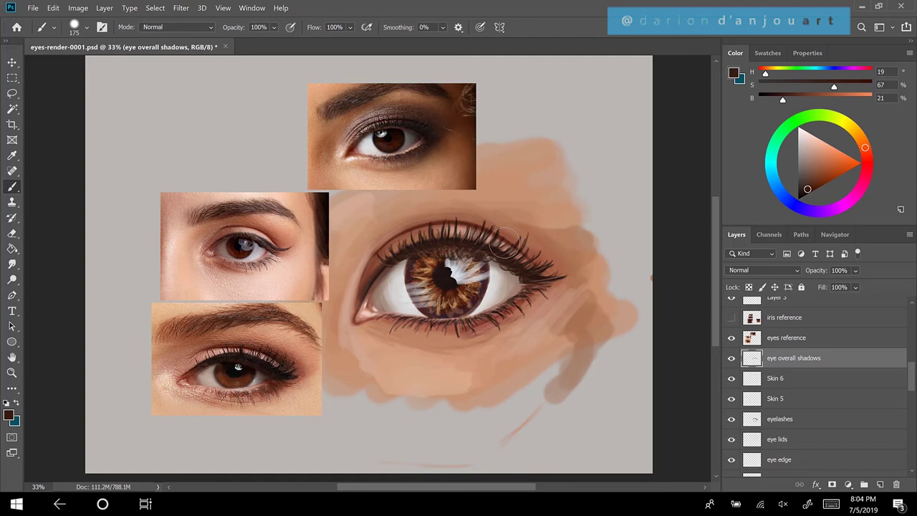
Hide and reshow the eye overall shadows layer several times to judge the shadow cast under the upper lashes
left_click(731, 358)
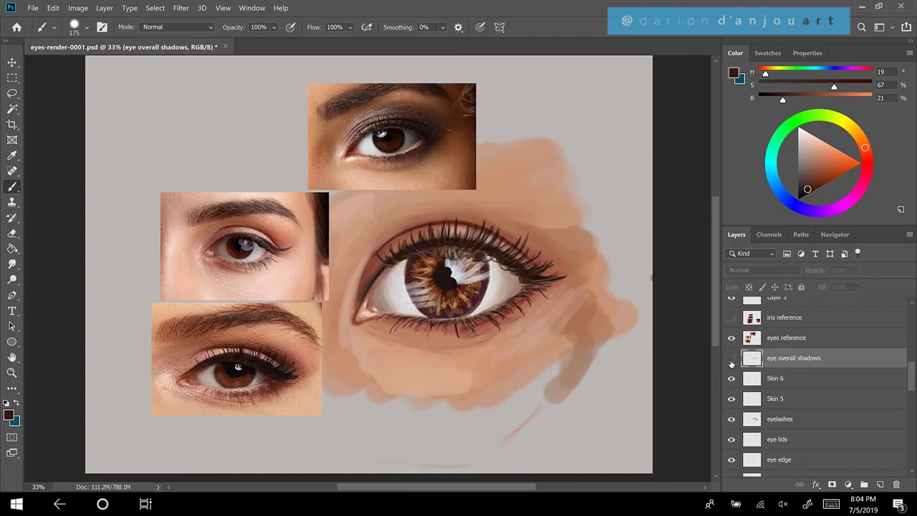
left_click(731, 359)
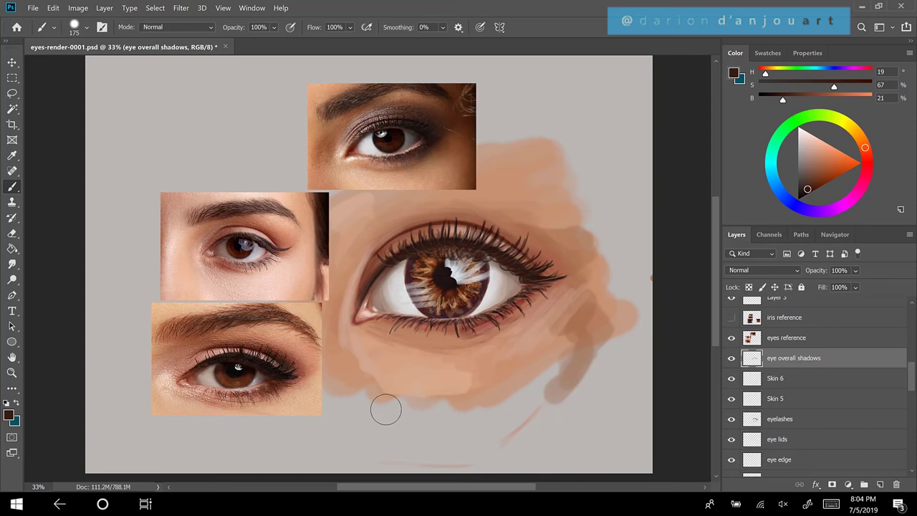
left_click(731, 358)
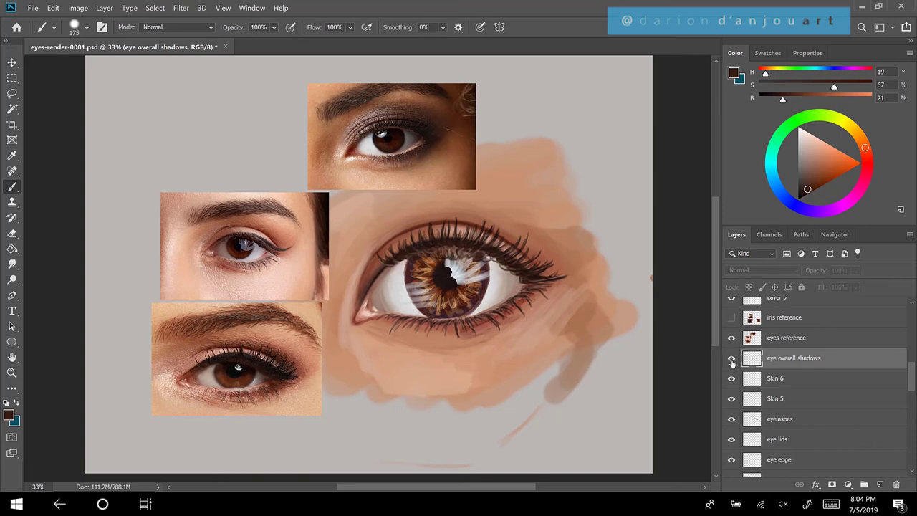
left_click(732, 359)
left_click(731, 359)
left_click(731, 359)
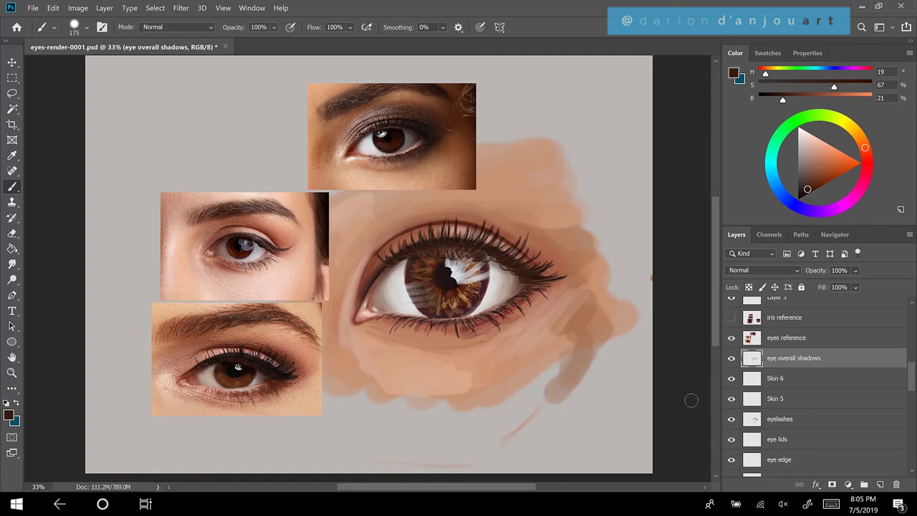
Hide and reshow the eye overall shadows layer to check how the shading darkens the iris
left_click(731, 358)
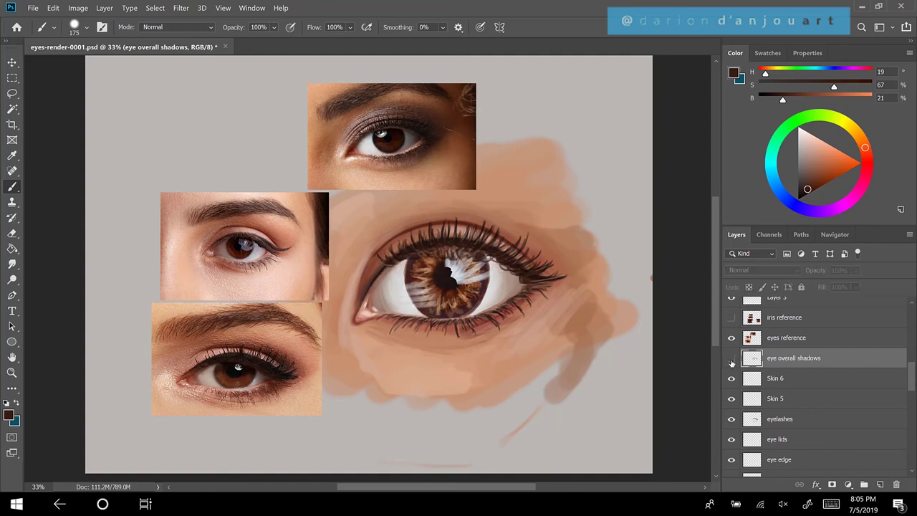
left_click(730, 361)
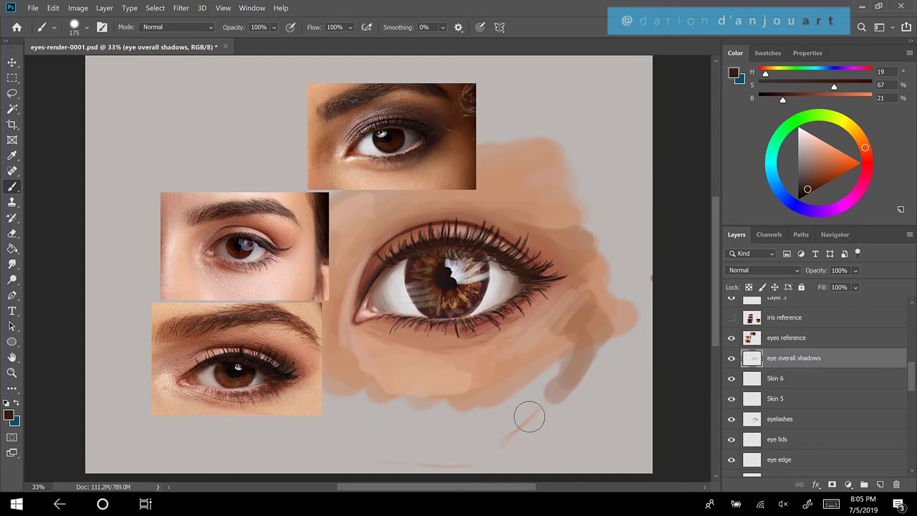
left_click(731, 357)
left_click(731, 357)
left_click(731, 357)
left_click(731, 358)
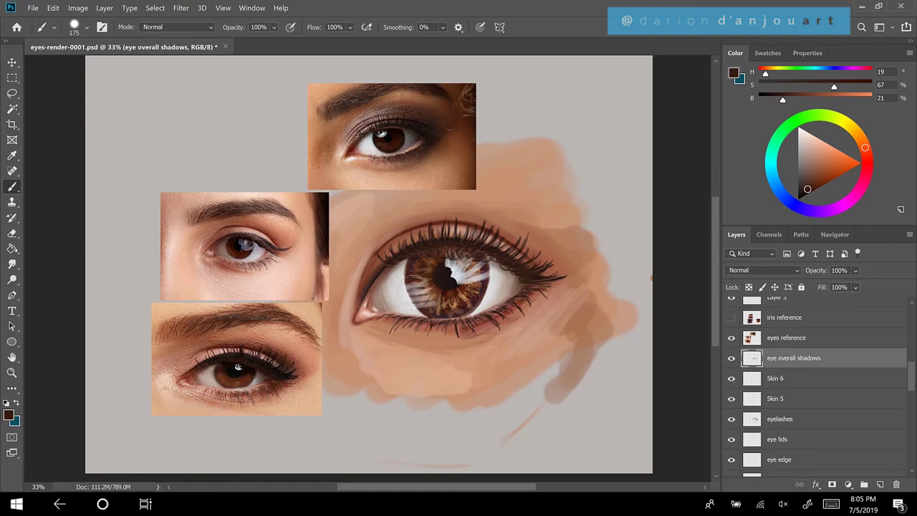
Darken the iris's lower inner rim with the Brush and compare it with the eye overall shadows layer hidden and shown
left_click_drag(428, 308, 406, 286)
left_click(731, 359)
left_click(731, 358)
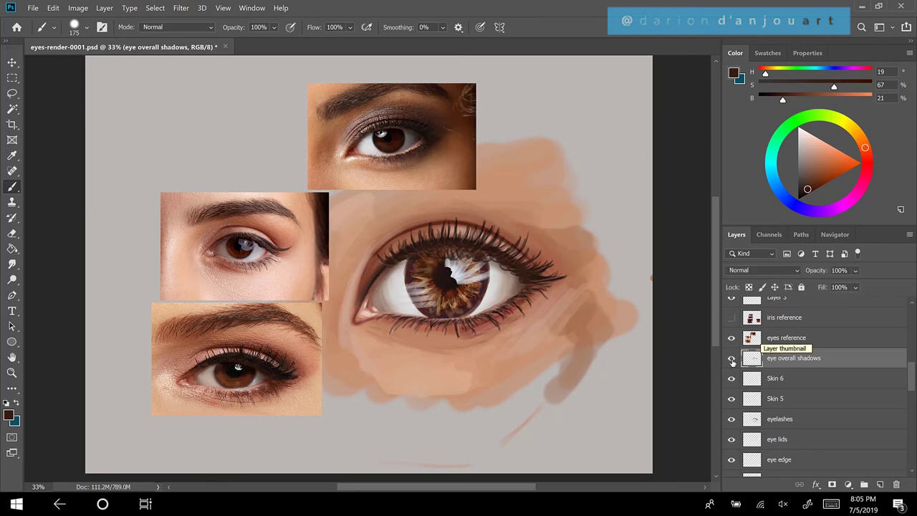
Review the lower layers of the eye, hiding and reshowing the eye iris and Sketch Iris layers to see what each contributes
mouse_move(910, 368)
left_mouse_down()
mouse_move(910, 439)
mouse_move(909, 400)
left_mouse_up()
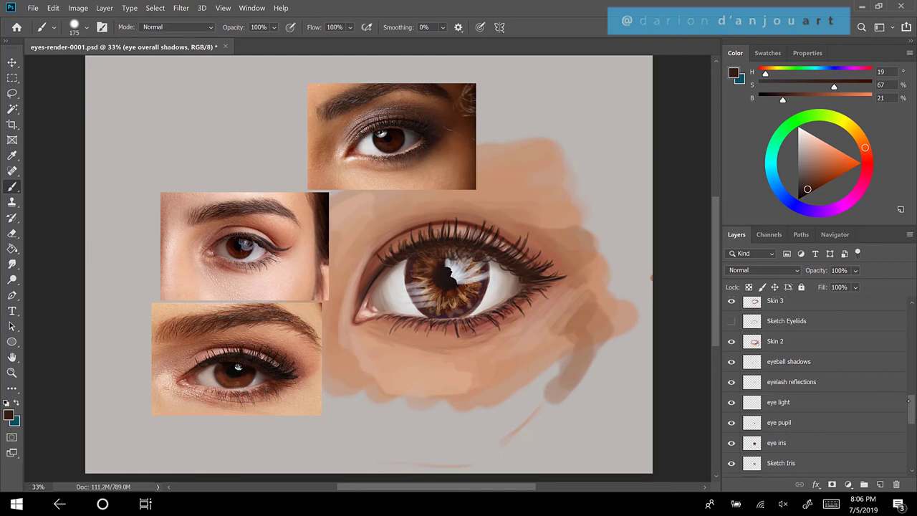
scroll(908, 401, "up", 3)
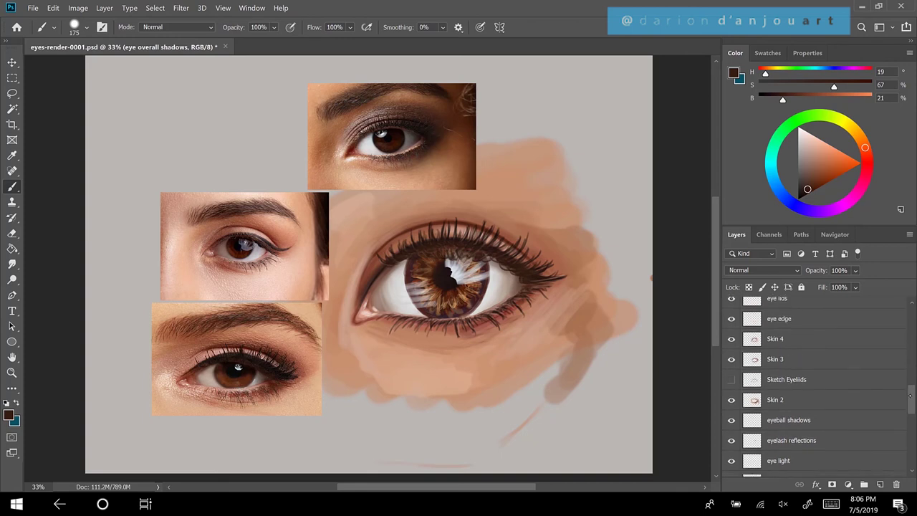
scroll(910, 401, "down", 3)
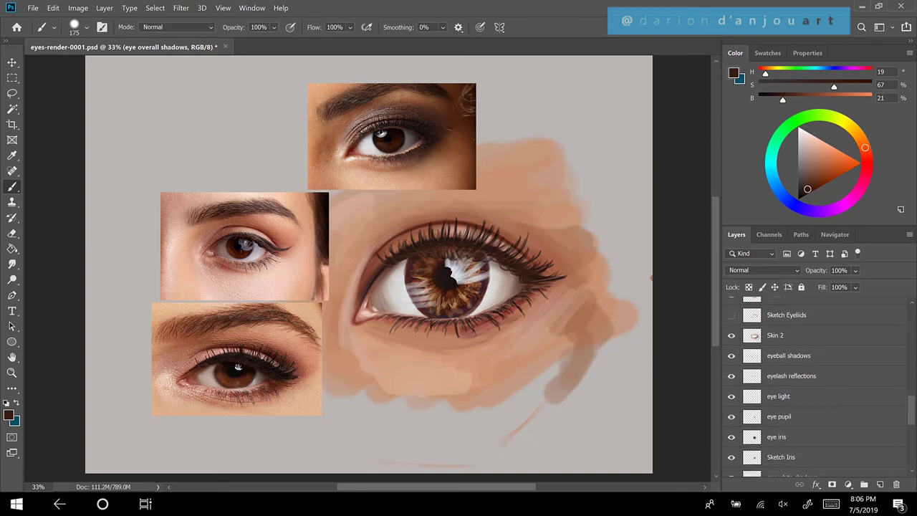
left_click(731, 437)
left_click(731, 436)
left_click(731, 458)
left_click(730, 461)
left_click(731, 462)
left_click(731, 462)
left_click(732, 462)
left_click_drag(910, 407, 907, 423)
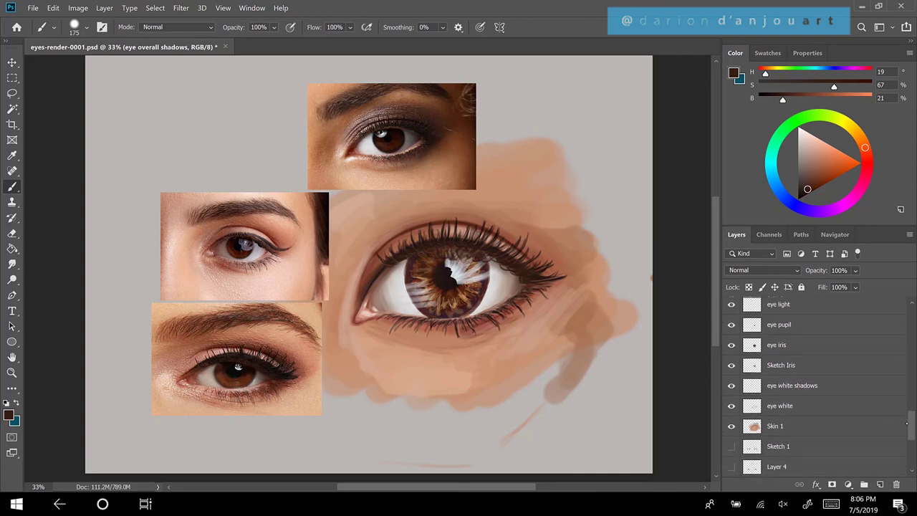